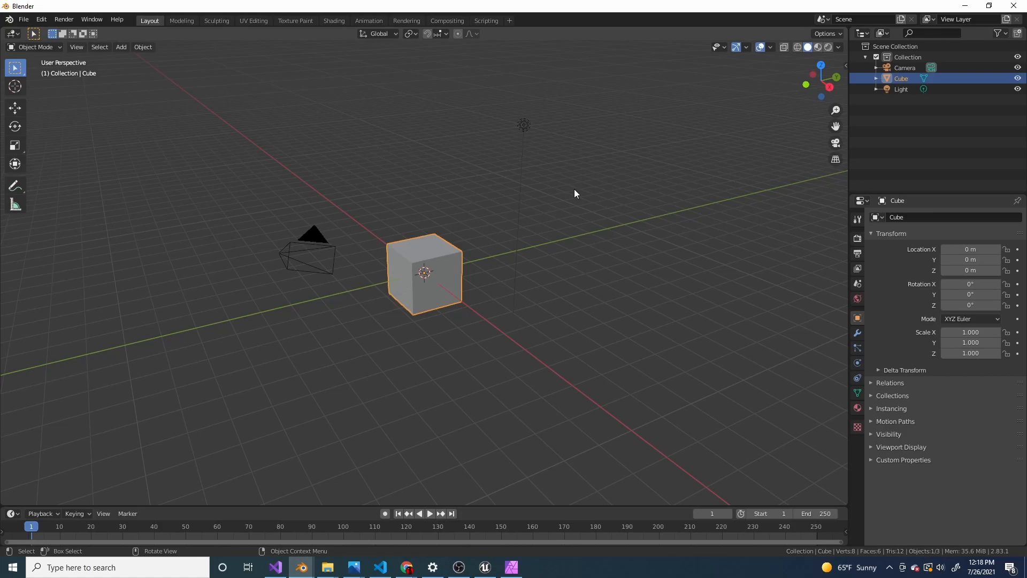
# Step: Delete the default cube and the light from the scene, leaving only the camera
pyautogui.click(573, 188)
pyautogui.moveTo(467, 100); pyautogui.dragTo(589, 176)
pyautogui.press('x')
pyautogui.click(683, 213)
# Step: Add a new cube mesh at the world origin
pyautogui.moveTo(596, 212)
pyautogui.mouseDown(button='middle')
pyautogui.moveTo(573, 217)
pyautogui.moveTo(608, 213)
pyautogui.mouseUp(button='middle')
pyautogui.hotkey('shift', 'a')
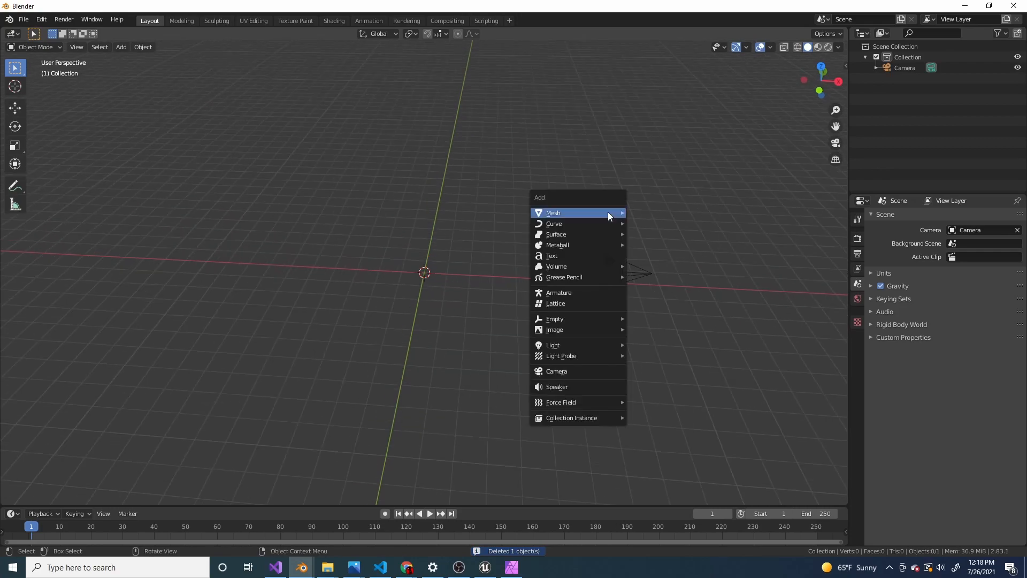
pyautogui.moveTo(608, 212)
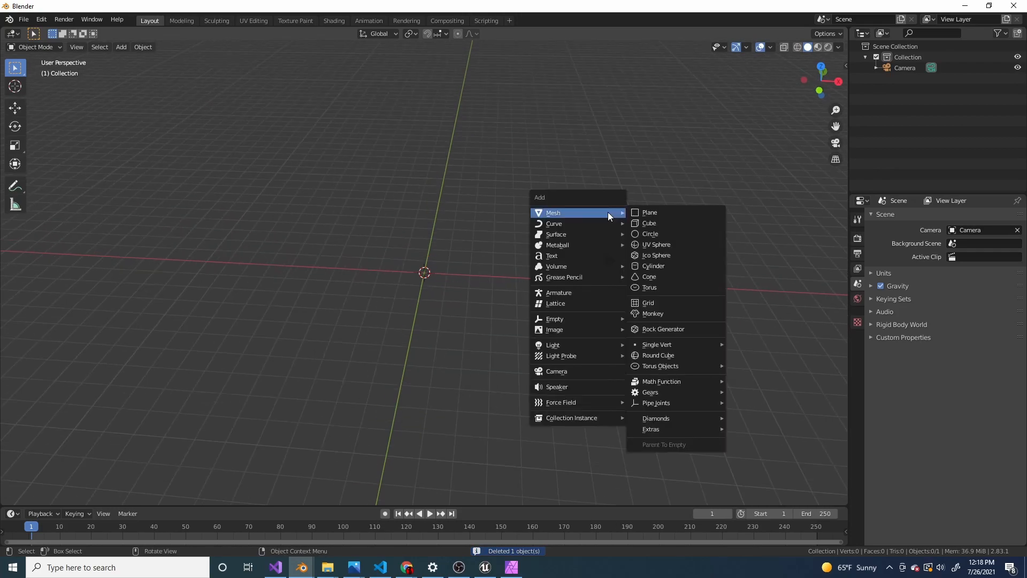
pyautogui.click(657, 224)
pyautogui.scroll(8, 506, 264)
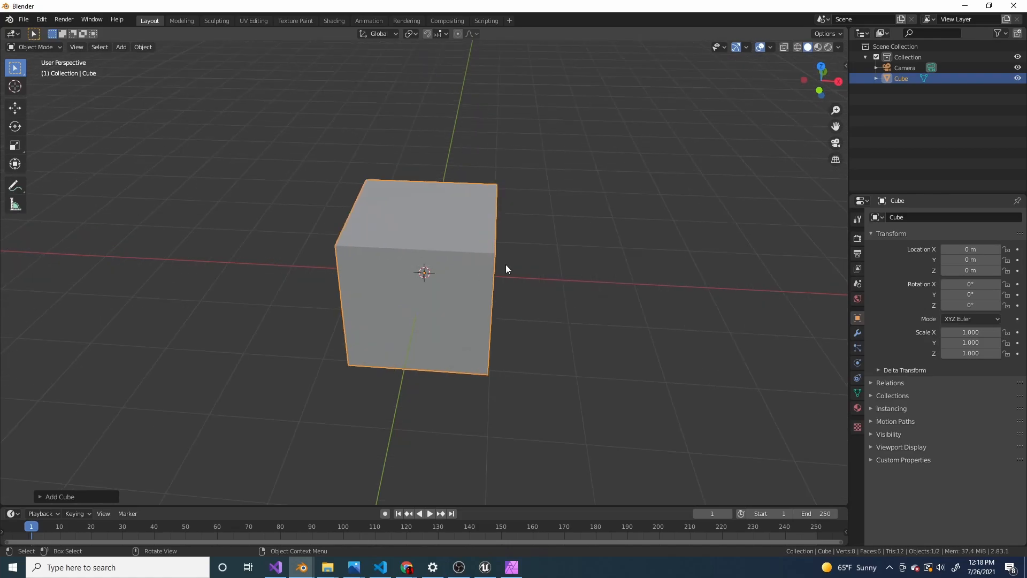
pyautogui.scroll(-3, 475, 297)
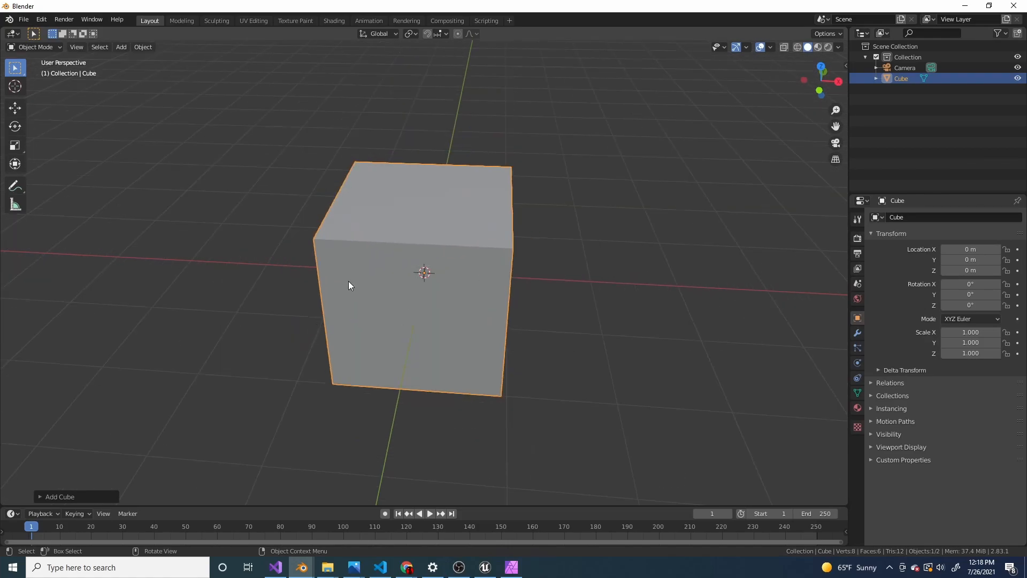
pyautogui.scroll(4, 266, 313)
pyautogui.scroll(-4, 272, 307)
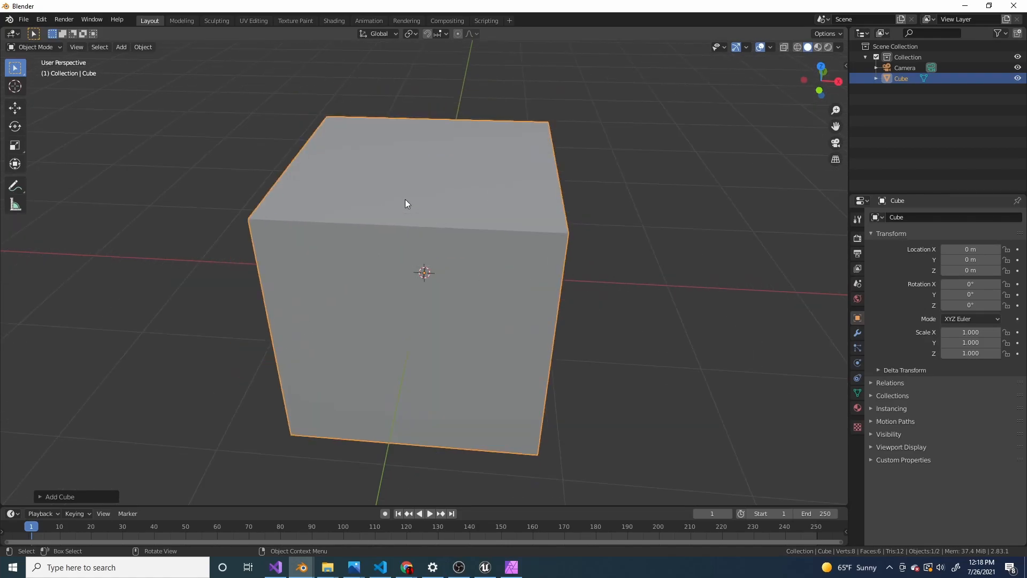
# Step: In Edit Mode, bevel the whole cube with a width of 1 m and 3 segments to round it into a low-poly sphere
pyautogui.press('Tab')
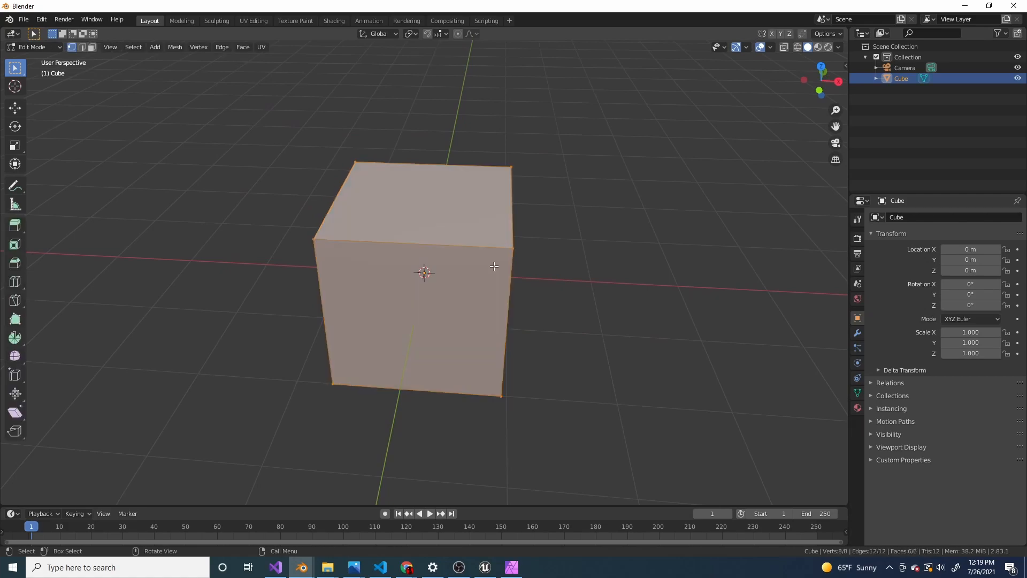
pyautogui.hotkey('ctrl', 'b')
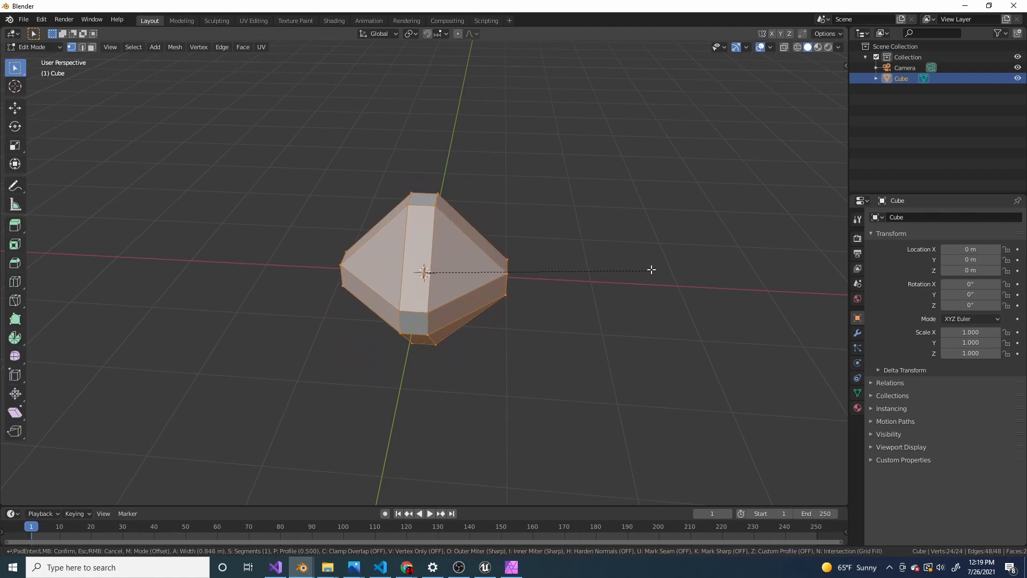
pyautogui.scroll(5, 637, 267)
pyautogui.scroll(-4, 626, 264)
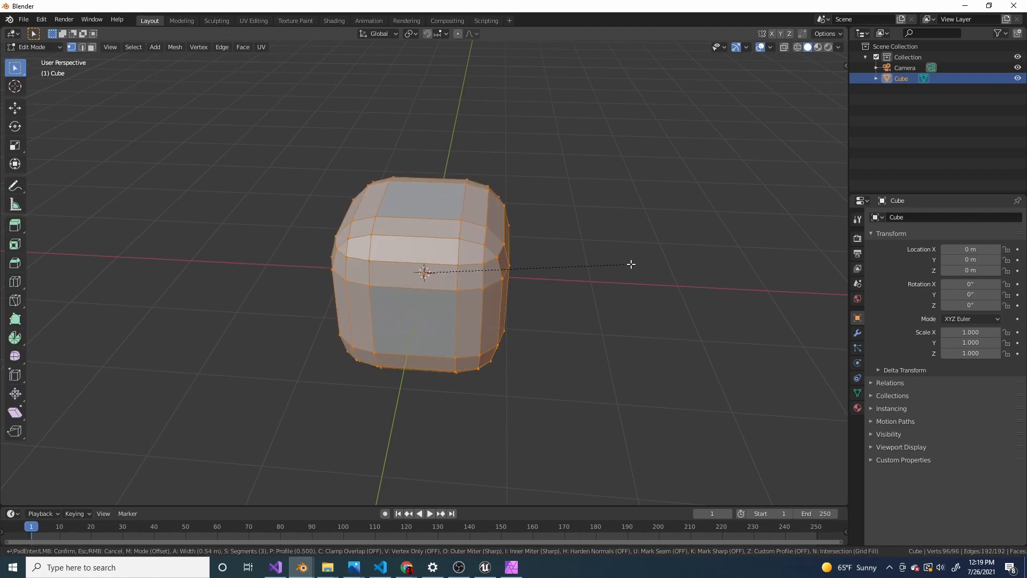
pyautogui.scroll(1, 642, 265)
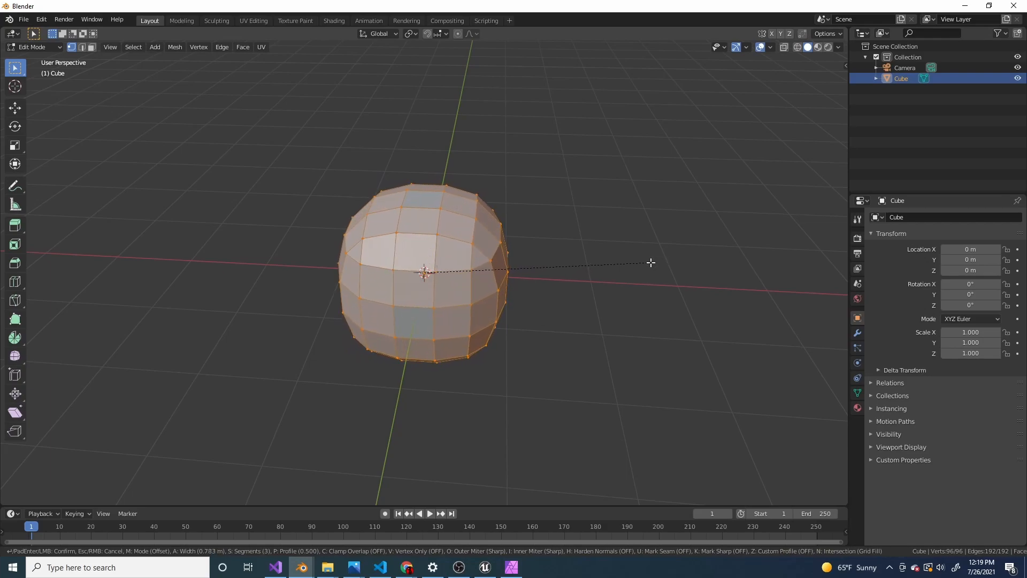
pyautogui.write('1')
pyautogui.scroll(1, 627, 258)
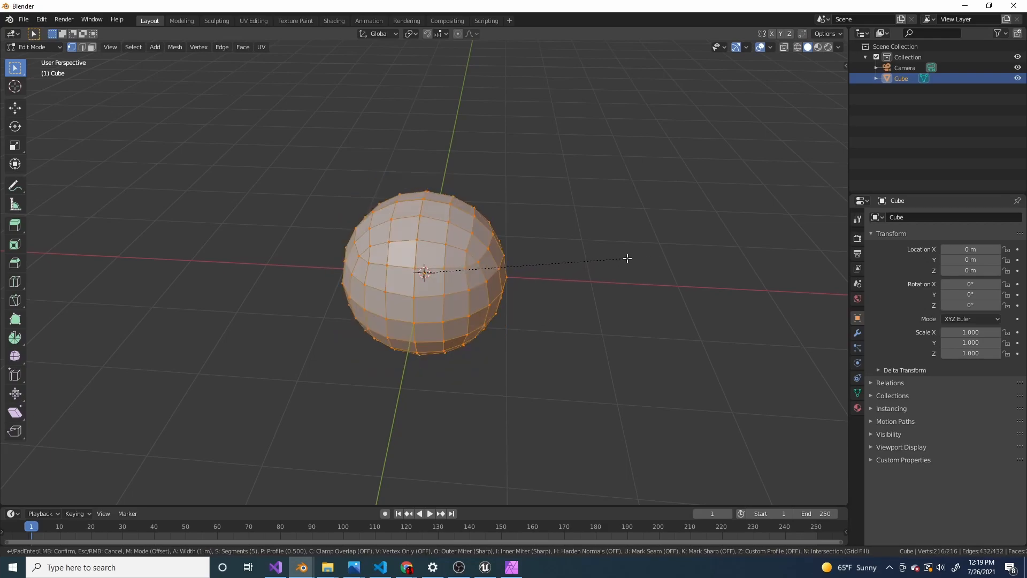
pyautogui.scroll(1, 627, 259)
pyautogui.scroll(-2, 599, 305)
pyautogui.click(603, 293)
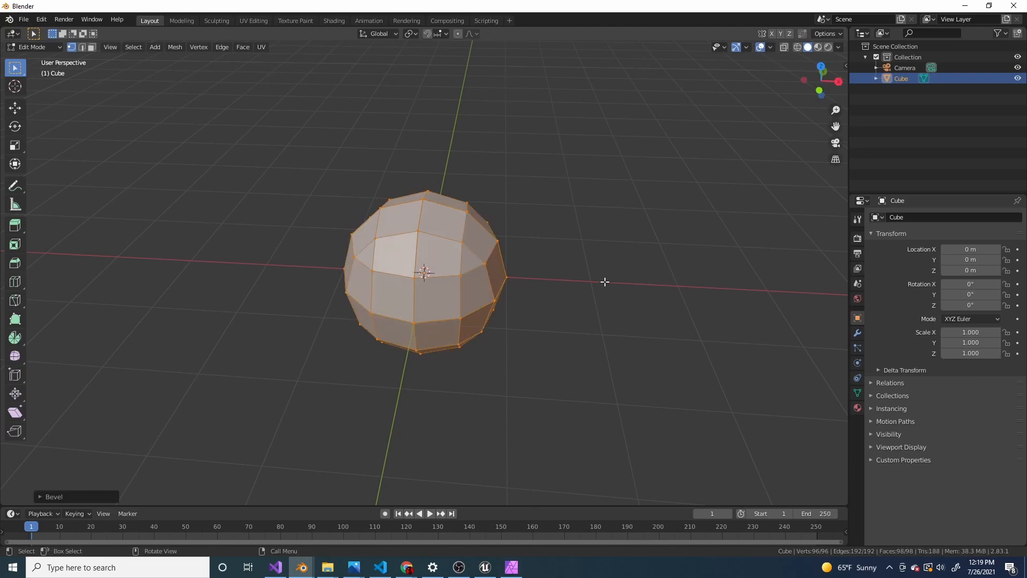
# Step: Examine an upper vertex of the rounded mesh for overlapping duplicates with trial moves, cancelling each one
pyautogui.scroll(-2, 539, 284)
pyautogui.scroll(6, 525, 305)
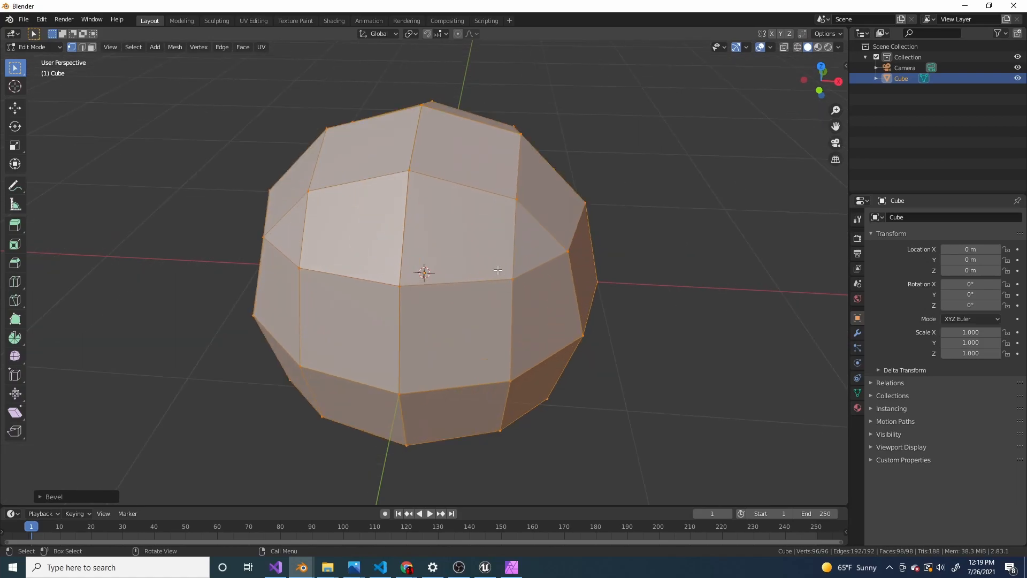
pyautogui.moveTo(498, 271); pyautogui.dragTo(519, 270, button='middle')
pyautogui.click(435, 162)
pyautogui.moveTo(490, 216); pyautogui.dragTo(463, 233, button='middle')
pyautogui.press('g')
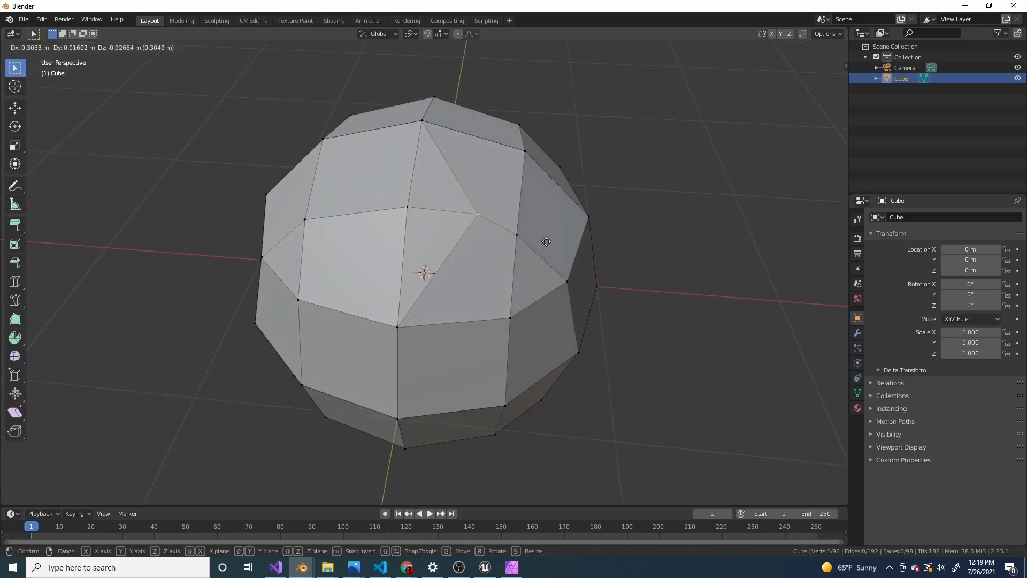
pyautogui.rightClick(369, 226)
pyautogui.press('g')
pyautogui.rightClick(373, 182)
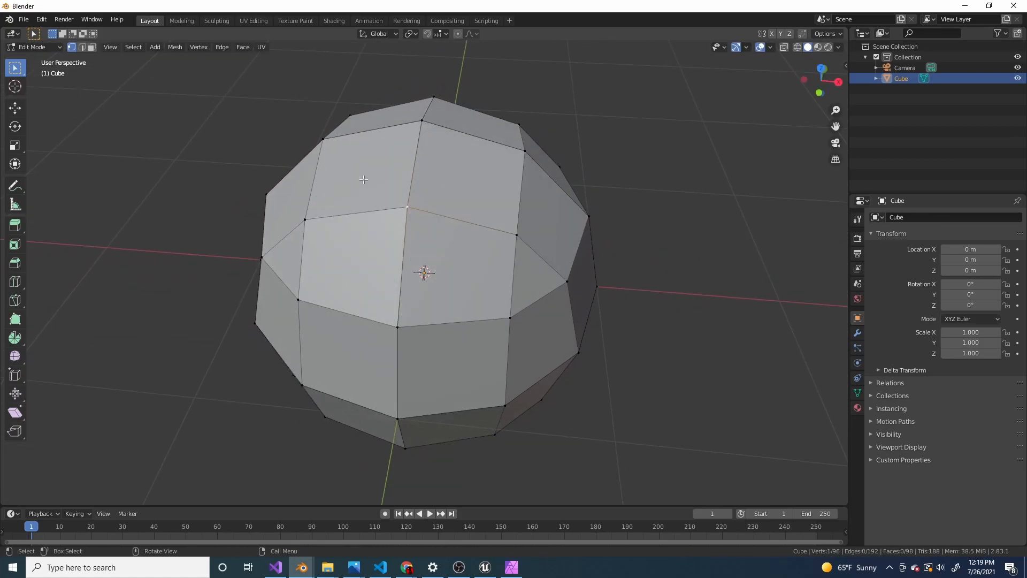
pyautogui.press('g')
pyautogui.rightClick(369, 222)
# Step: Select the entire mesh and merge its overlapping vertices by distance
pyautogui.scroll(-3, 555, 305)
pyautogui.press('a')
pyautogui.click(561, 206)
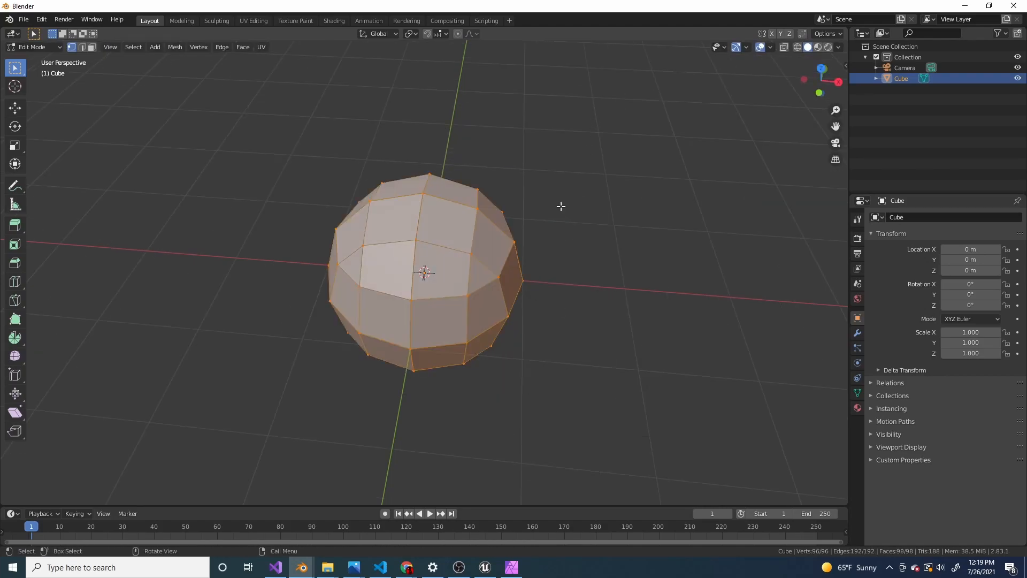
pyautogui.scroll(1, 546, 275)
pyautogui.press('m')
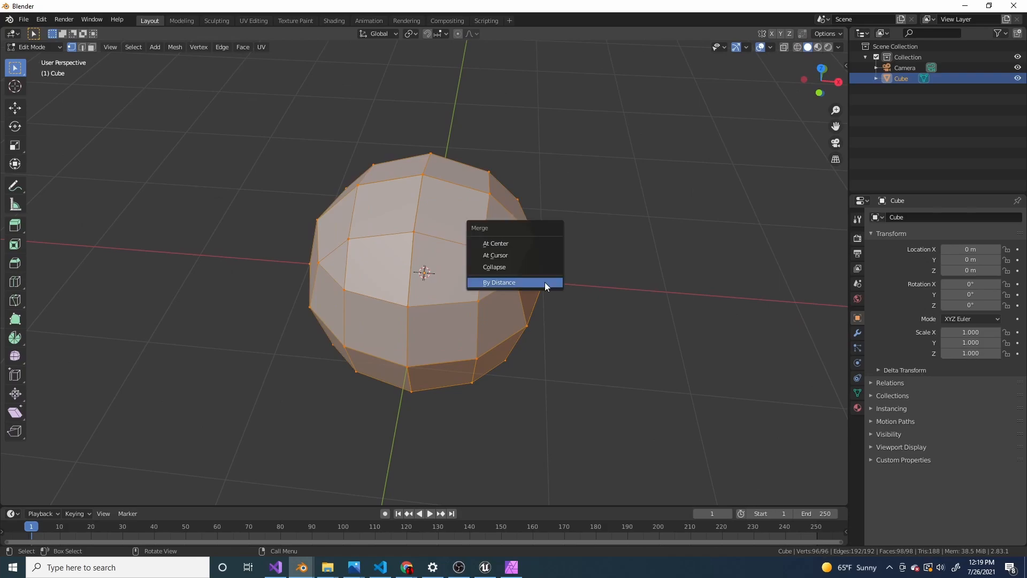
pyautogui.click(544, 283)
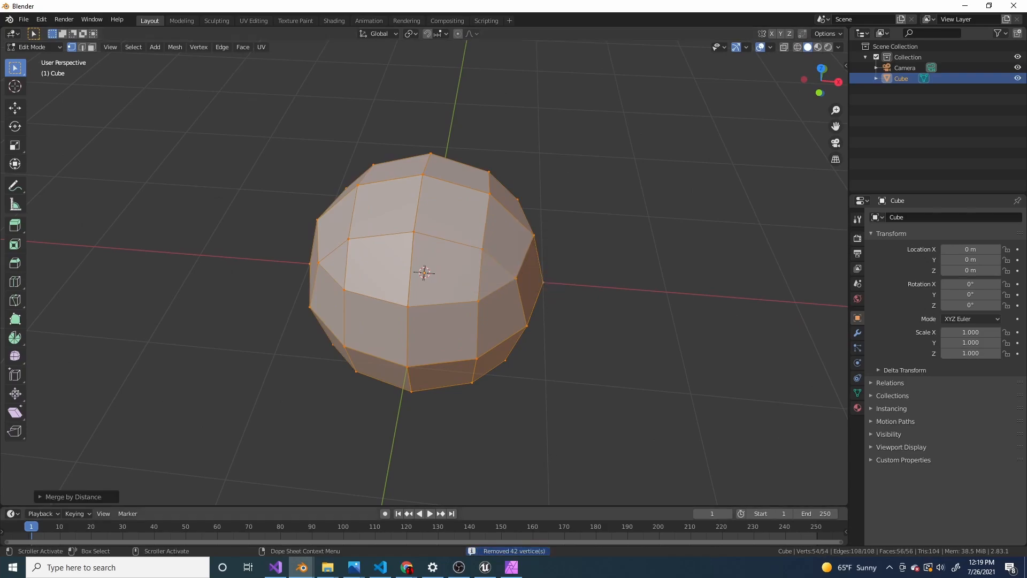
# Step: Check vertices around the merged sphere for remaining duplicates with trial moves, cancelling each one
pyautogui.moveTo(369, 275); pyautogui.dragTo(276, 291, button='middle')
pyautogui.scroll(1, 396, 206)
pyautogui.click(396, 206)
pyautogui.moveTo(399, 206); pyautogui.dragTo(468, 229, button='middle')
pyautogui.press('g')
pyautogui.rightClick(460, 185)
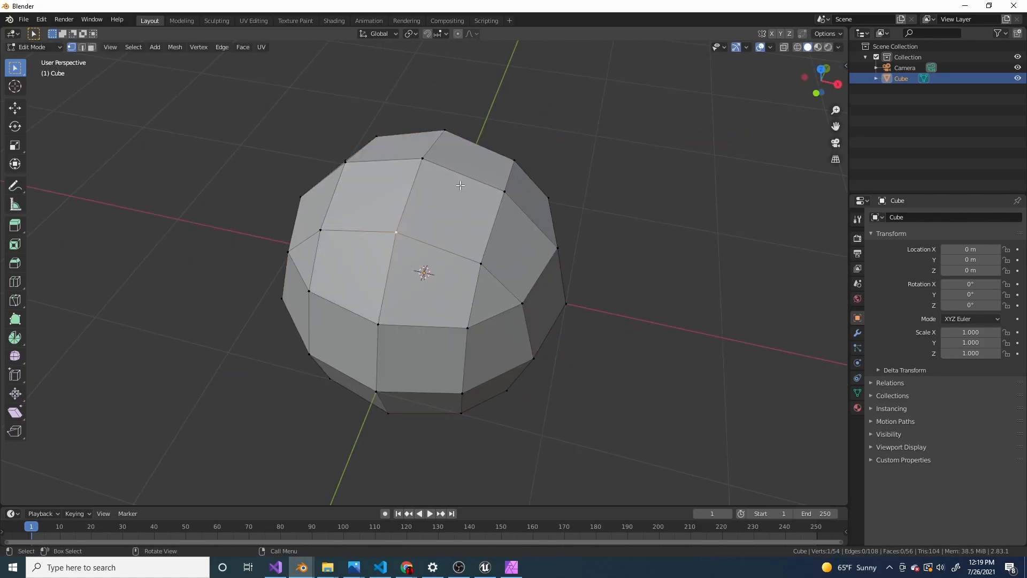
pyautogui.press('g')
pyautogui.rightClick(573, 214)
pyautogui.moveTo(410, 197); pyautogui.dragTo(395, 197, button='middle')
pyautogui.press('g')
pyautogui.rightClick(535, 207)
pyautogui.scroll(-1, 577, 203)
pyautogui.click(615, 195)
pyautogui.moveTo(621, 188); pyautogui.dragTo(493, 196, button='middle')
pyautogui.scroll(2, 493, 196)
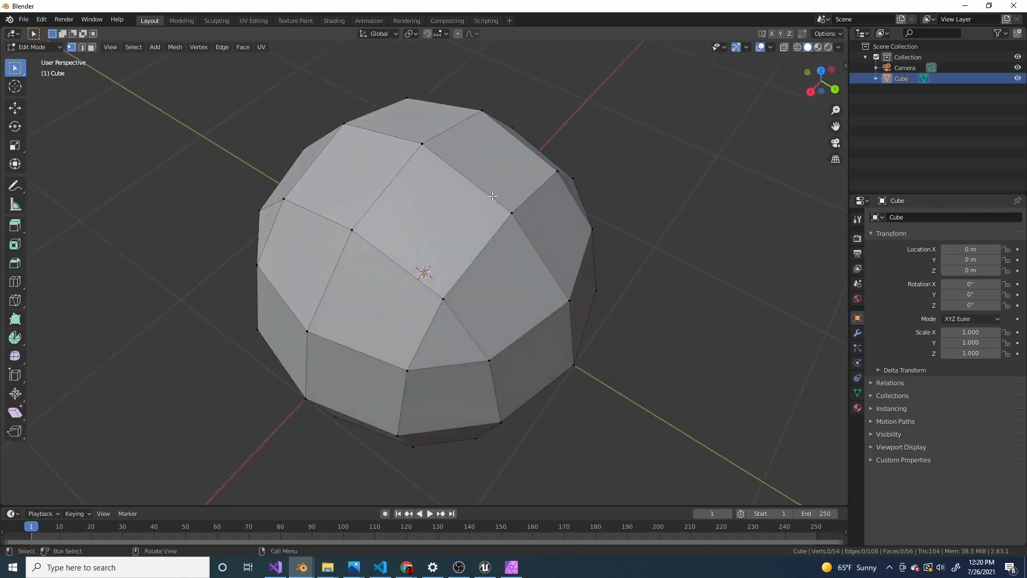
pyautogui.press('g')
pyautogui.rightClick(511, 209)
pyautogui.scroll(-1, 415, 204)
pyautogui.press('Tab')
pyautogui.press('Tab')
pyautogui.moveTo(415, 203); pyautogui.dragTo(603, 200, button='middle')
pyautogui.scroll(-1, 332, 159)
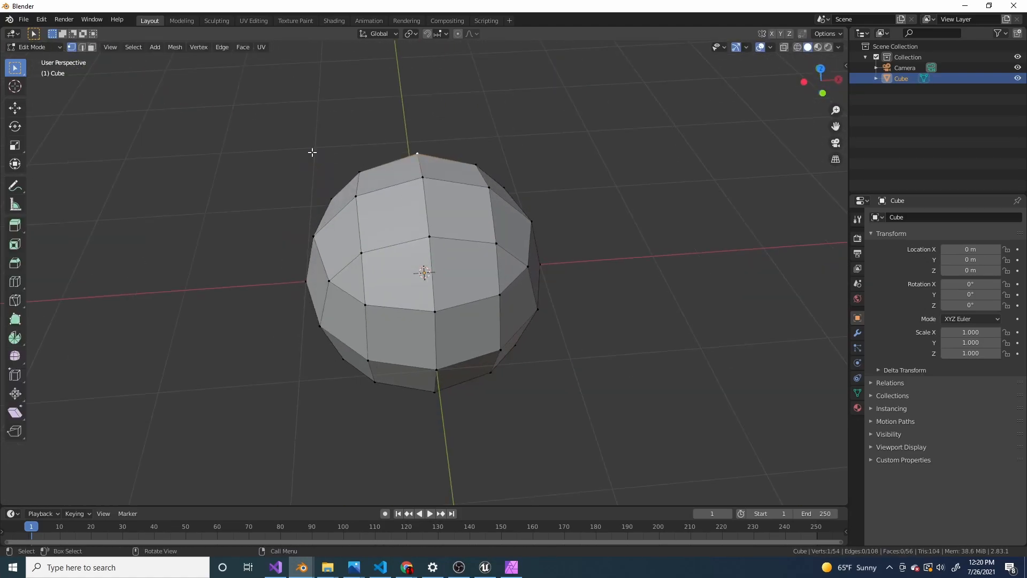
pyautogui.scroll(2, 501, 219)
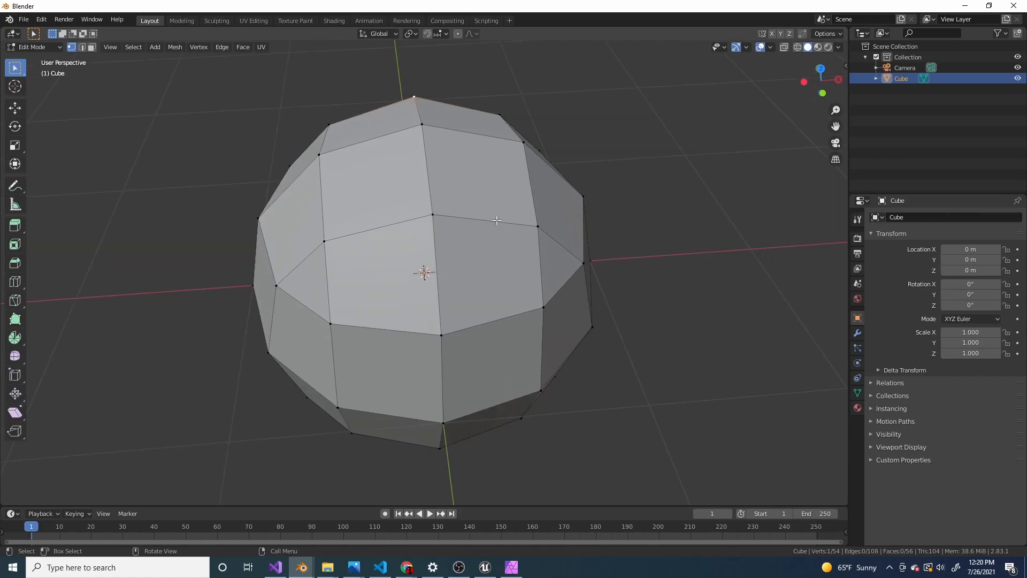
pyautogui.moveTo(492, 222); pyautogui.dragTo(464, 242, button='middle')
# Step: Switch to face selection and select several adjacent faces on the upper part of the sphere
pyautogui.click(486, 214)
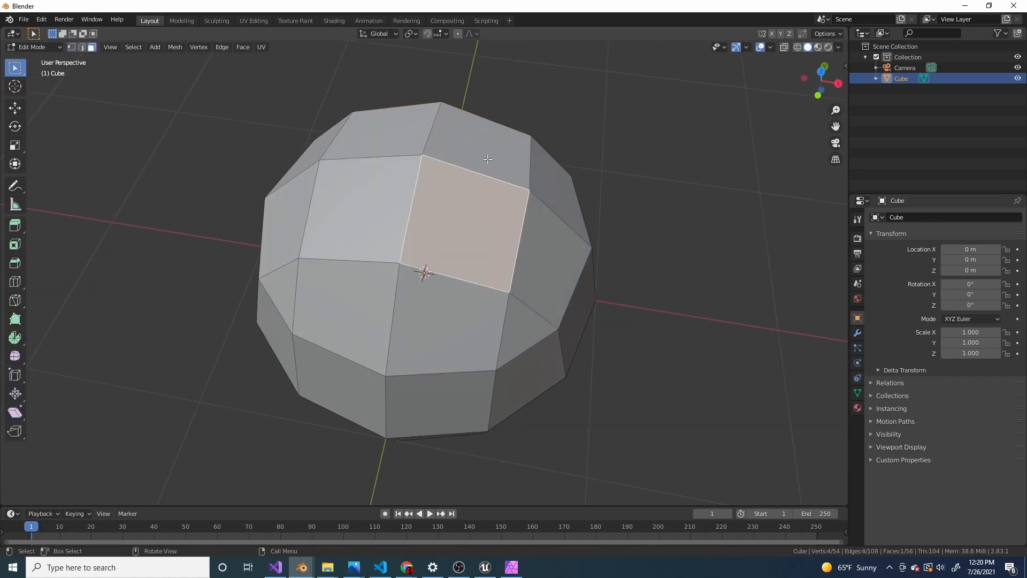
pyautogui.click(479, 147)
pyautogui.keyDown('shift'); pyautogui.click(444, 214); pyautogui.keyUp('shift')
pyautogui.keyDown('shift'); pyautogui.click(366, 208); pyautogui.keyUp('shift')
pyautogui.keyDown('shift'); pyautogui.click(380, 131); pyautogui.keyUp('shift')
# Step: Make one upper face of the sphere the active face and select all faces
pyautogui.click(456, 198)
pyautogui.moveTo(621, 241); pyautogui.dragTo(590, 221, button='middle')
pyautogui.press('a')
pyautogui.click(632, 148)
pyautogui.press('a')
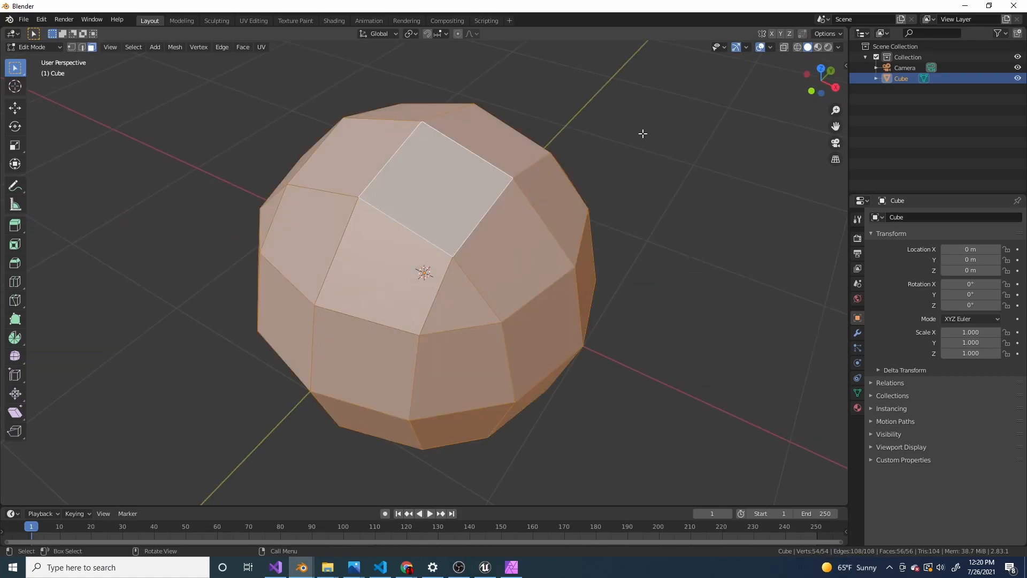
# Step: Apply Checker Deselect to the sphere's faces with 1 deselected and an offset of 0
pyautogui.scroll(-4, 642, 133)
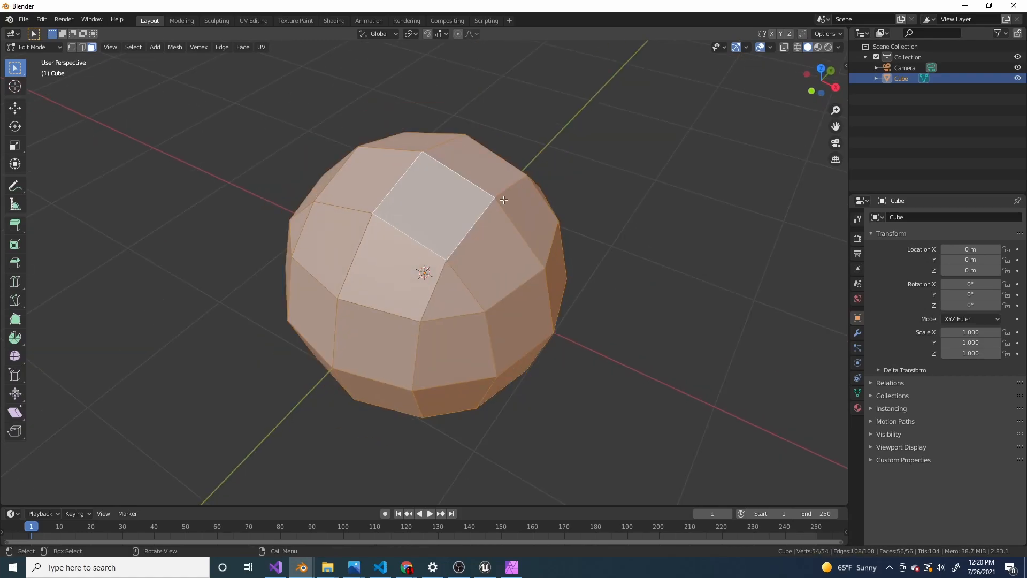
pyautogui.click(135, 50)
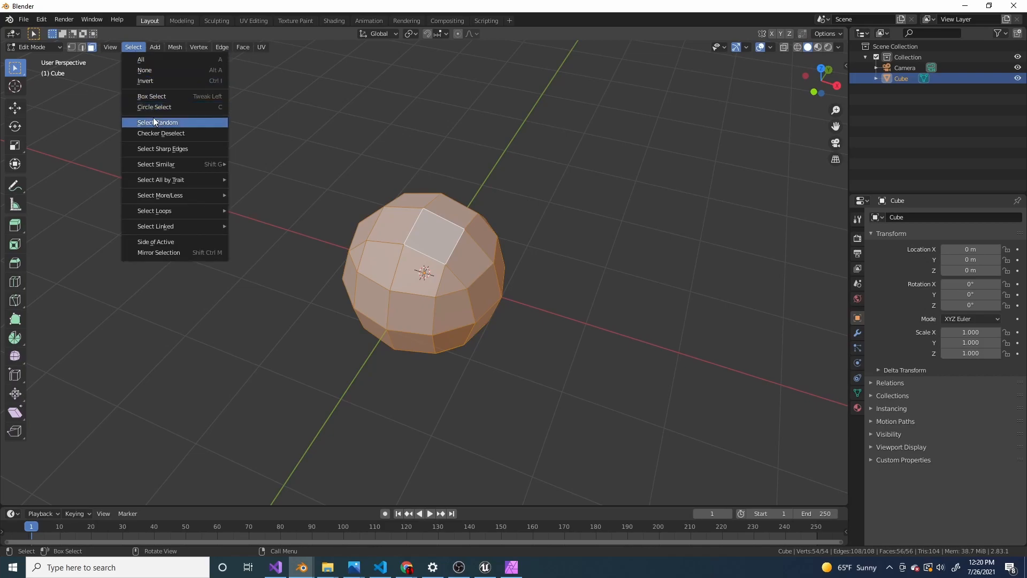
pyautogui.click(160, 134)
pyautogui.scroll(3, 229, 158)
pyautogui.moveTo(230, 158); pyautogui.dragTo(439, 208, button='middle')
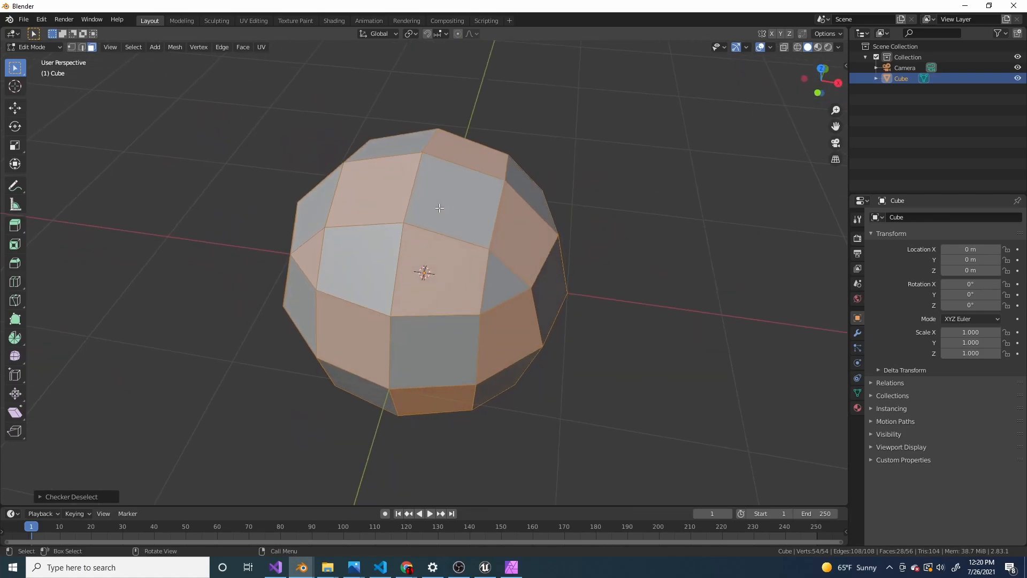
pyautogui.click(42, 496)
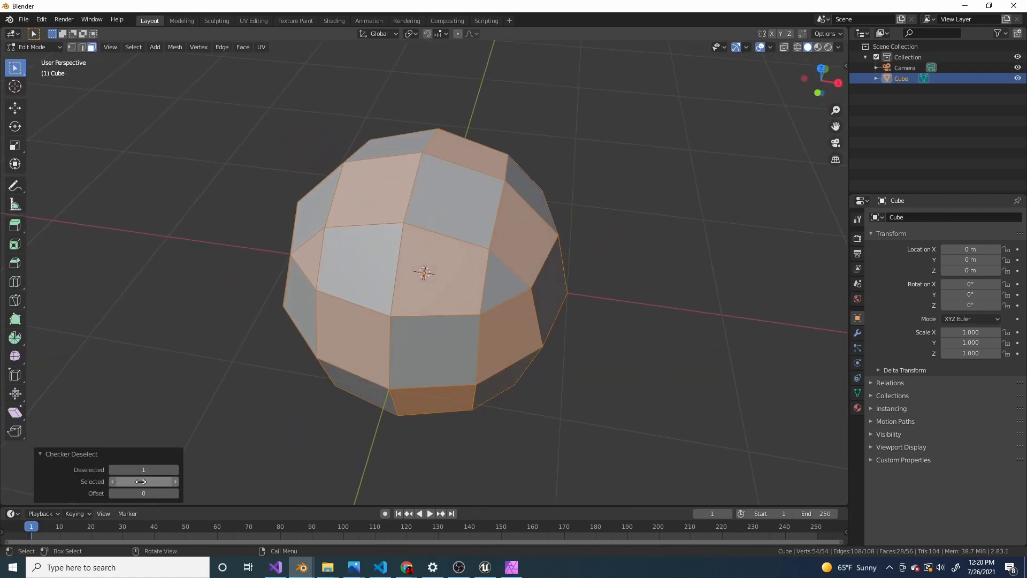
pyautogui.click(40, 454)
pyautogui.moveTo(440, 267); pyautogui.dragTo(548, 319, button='middle')
pyautogui.press('e')
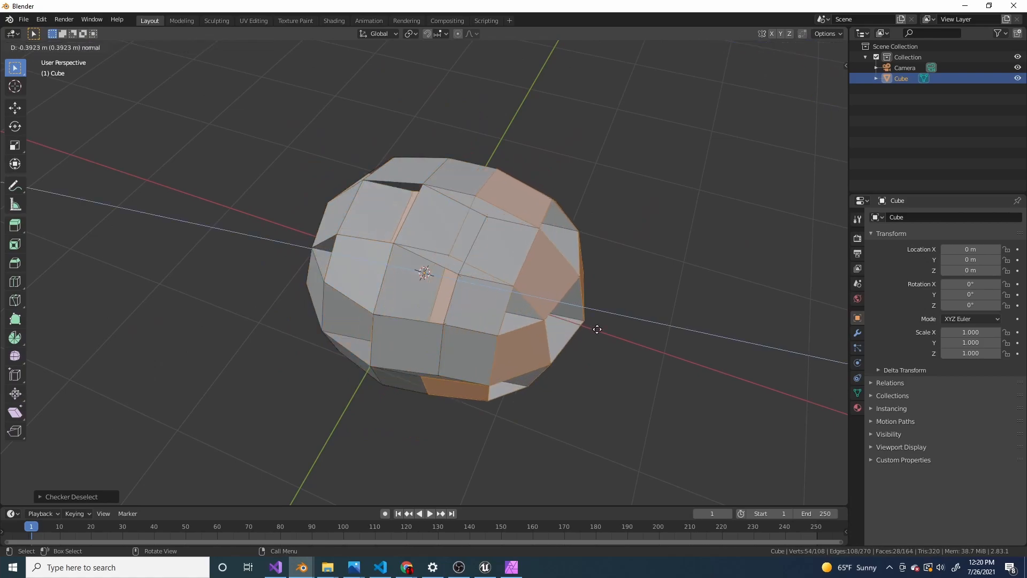
pyautogui.rightClick(514, 305)
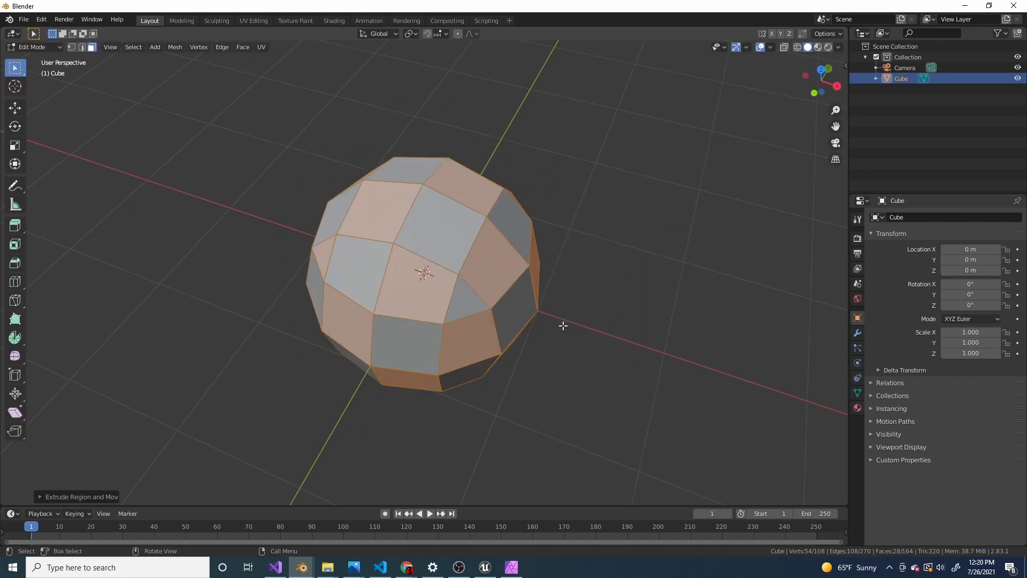
pyautogui.hotkey('ctrl', 'z')
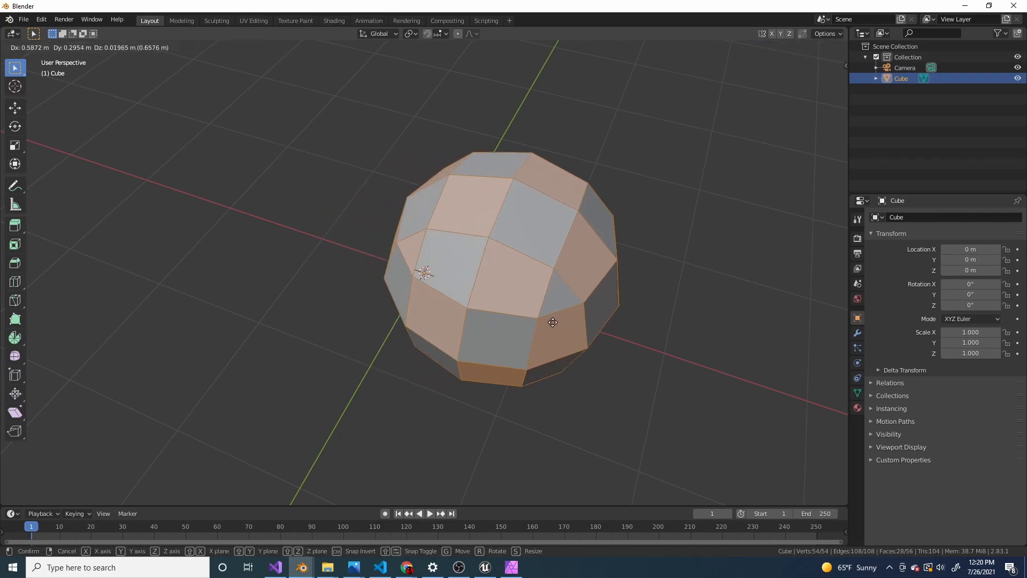
# Step: Inset the selected checker-pattern faces with a thickness of about 0.05
pyautogui.press('i')
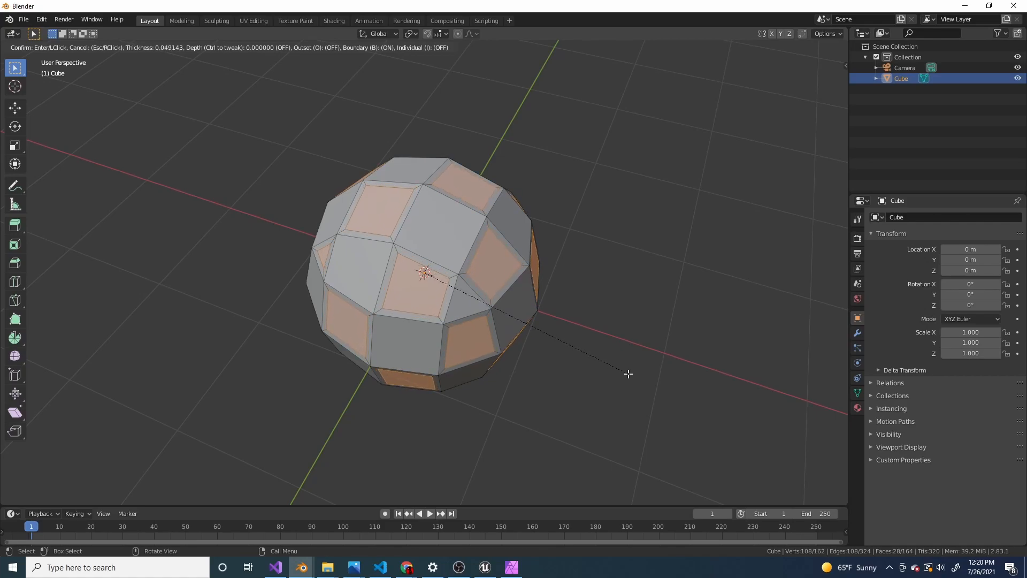
pyautogui.click(629, 374)
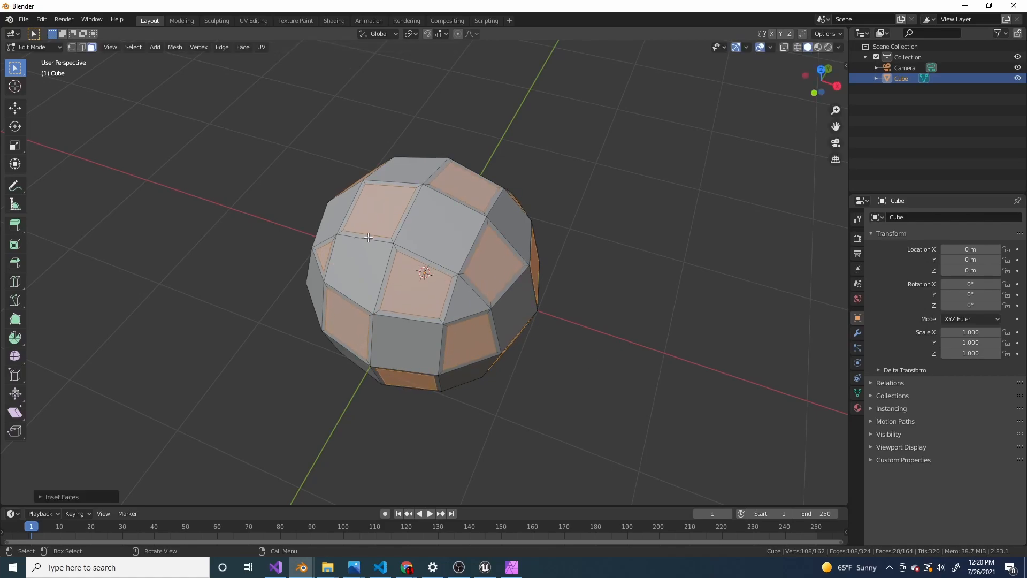
# Step: Extrude the inset faces inward into recesses and scale the extruded faces to about 0.87
pyautogui.moveTo(451, 214); pyautogui.dragTo(535, 300, button='middle')
pyautogui.scroll(2, 490, 297)
pyautogui.press('e')
pyautogui.press('Escape')
pyautogui.press('e')
pyautogui.click(636, 237)
pyautogui.moveTo(636, 238); pyautogui.dragTo(646, 356, button='middle')
pyautogui.press('s')
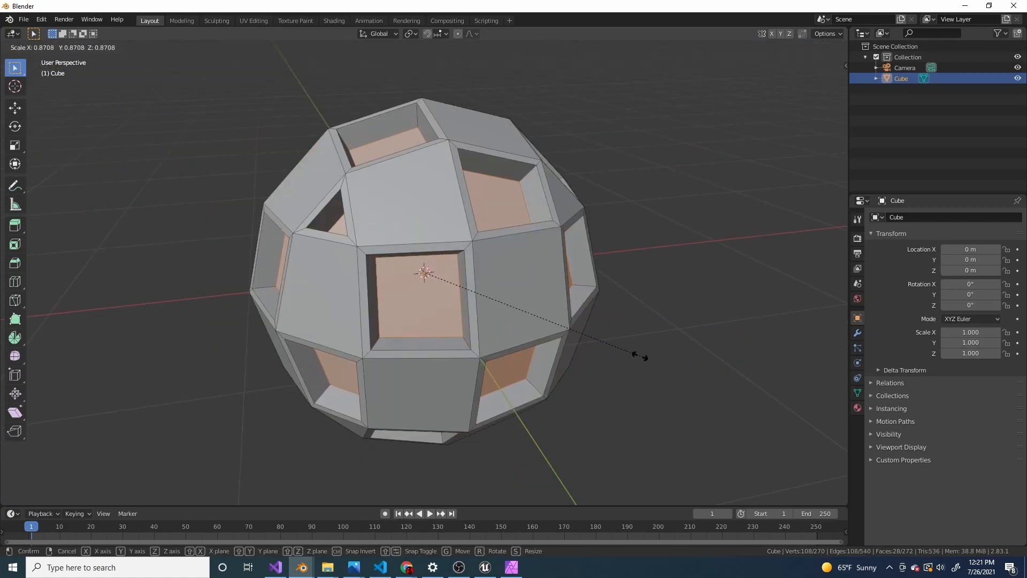
pyautogui.click(641, 356)
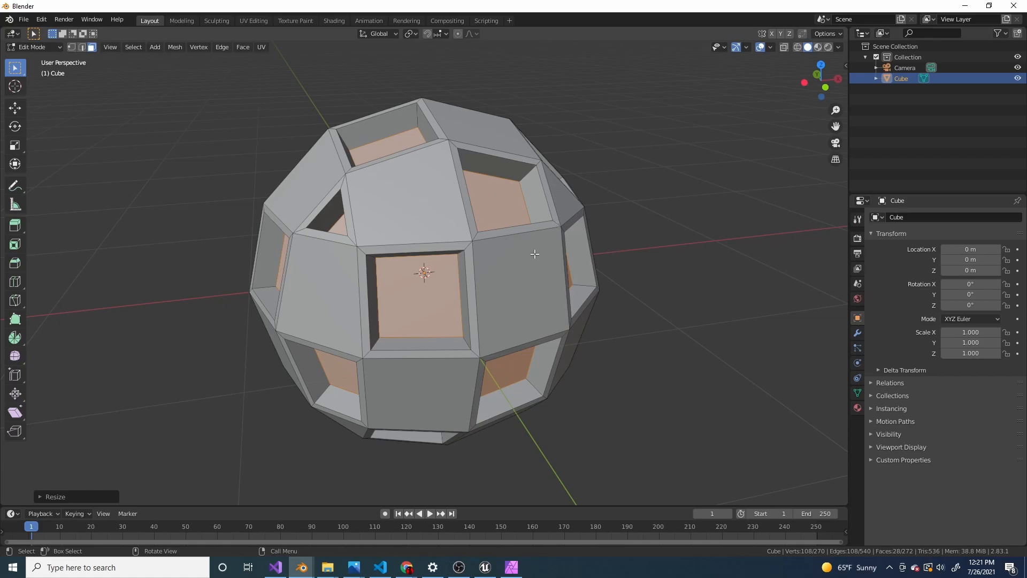
# Step: Extrude the recessed faces in place, set the pivot to Individual Origins, and scale the extruded faces down slightly
pyautogui.press('e')
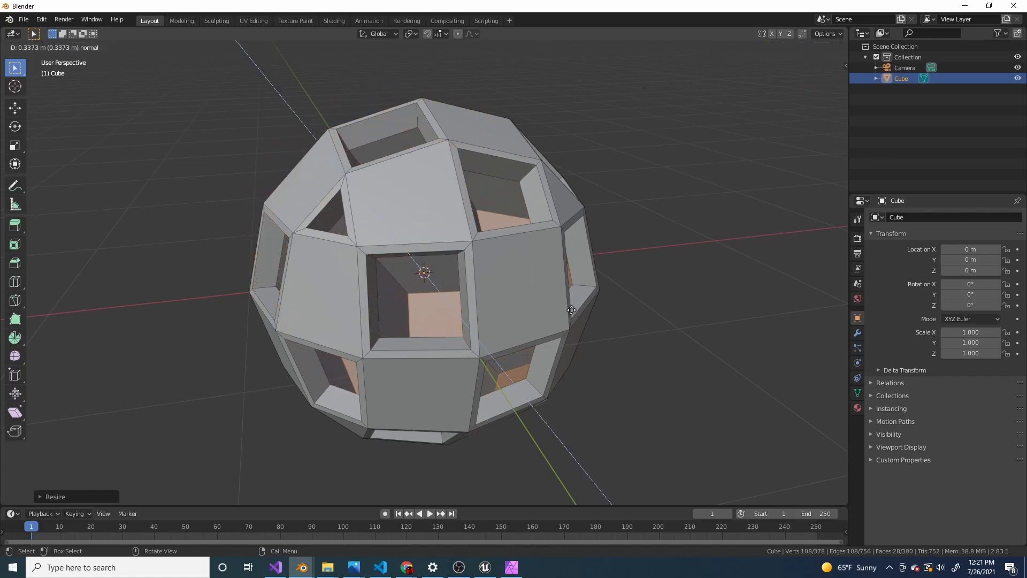
pyautogui.press('Escape')
pyautogui.press('s')
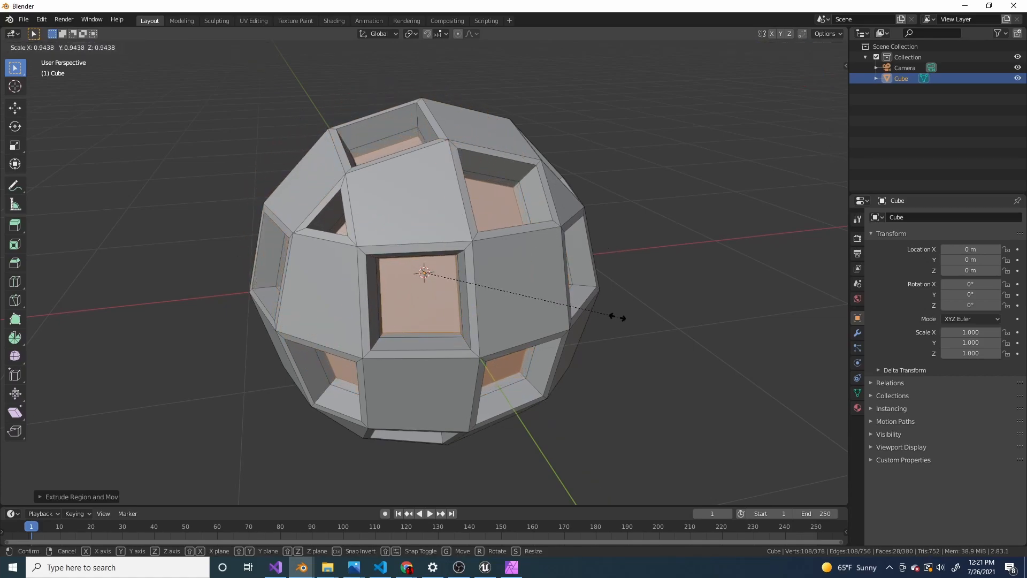
pyautogui.press('Escape')
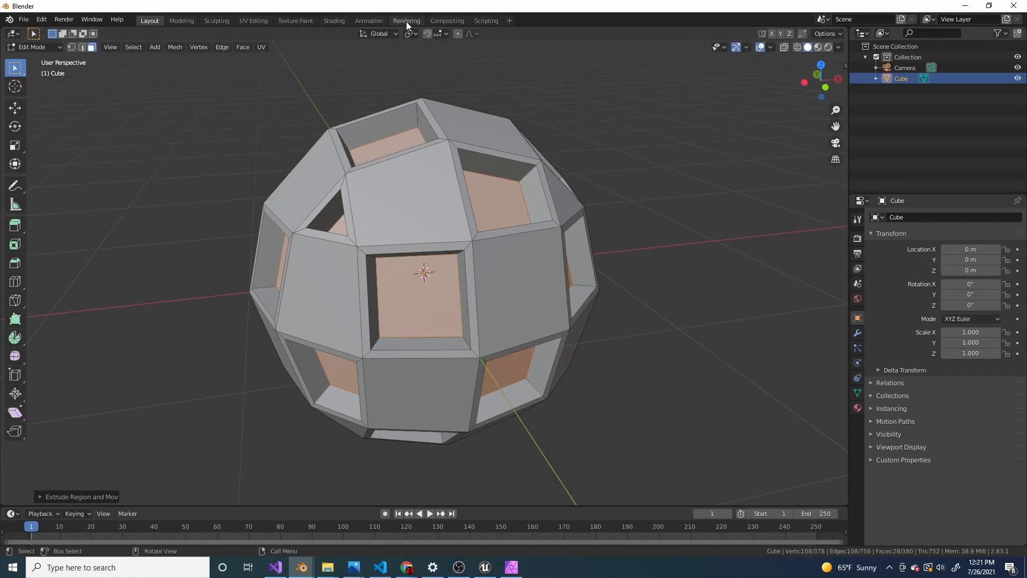
pyautogui.click(411, 34)
pyautogui.click(437, 70)
pyautogui.press('s')
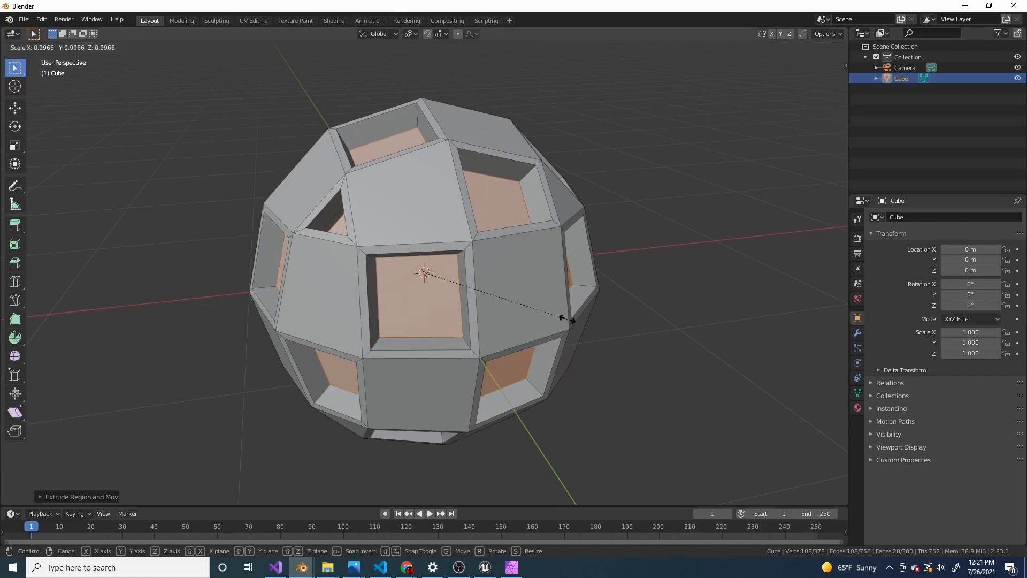
pyautogui.click(543, 318)
# Step: Extrude the selected faces outward from the recesses into long blocks and scale their end faces down to taper them
pyautogui.moveTo(480, 280); pyautogui.dragTo(520, 283, button='middle')
pyautogui.press('e')
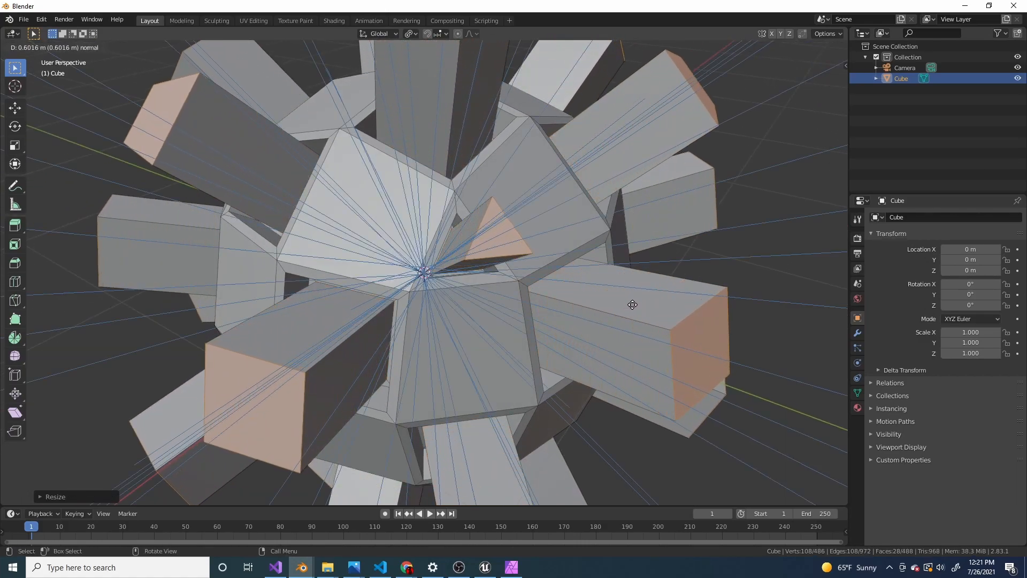
pyautogui.click(672, 323)
pyautogui.press('s')
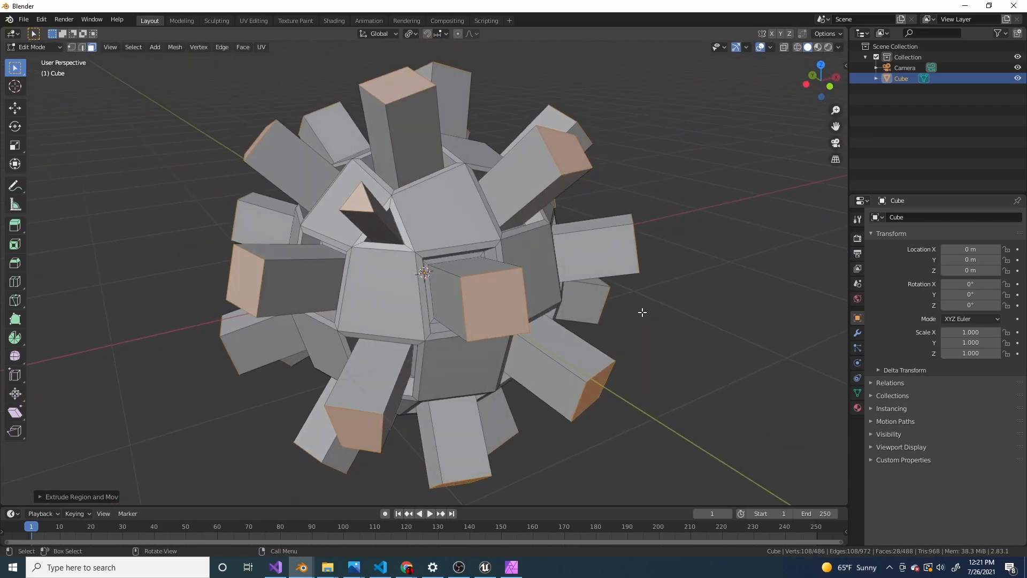
pyautogui.click(513, 289)
# Step: Extrude the tapered end faces outward by about 0.44 m and scale them to 0 to form pointed spikes
pyautogui.moveTo(498, 292); pyautogui.dragTo(583, 294, button='middle')
pyautogui.press('e')
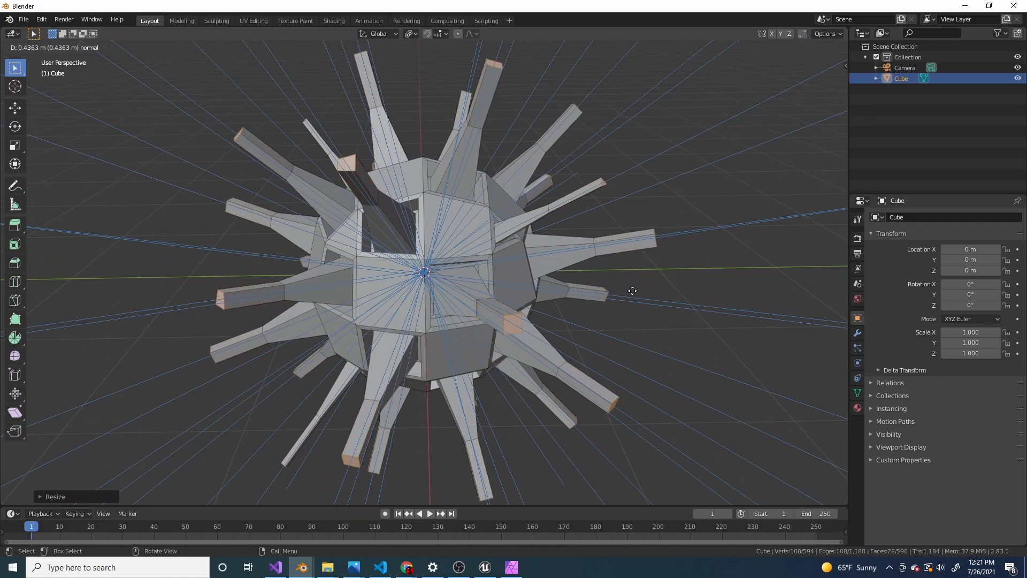
pyautogui.click(631, 291)
pyautogui.press('s')
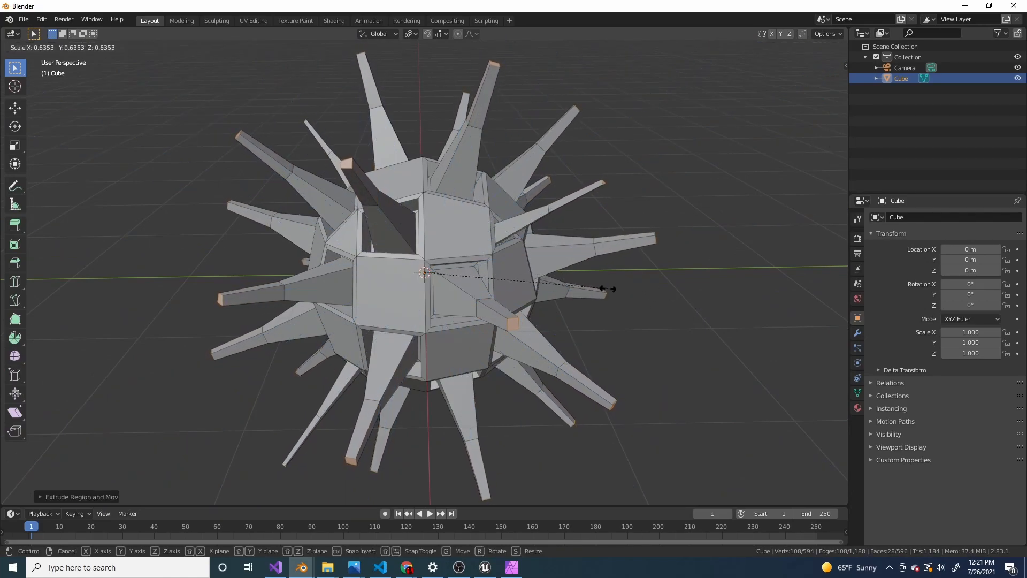
pyautogui.press('0')
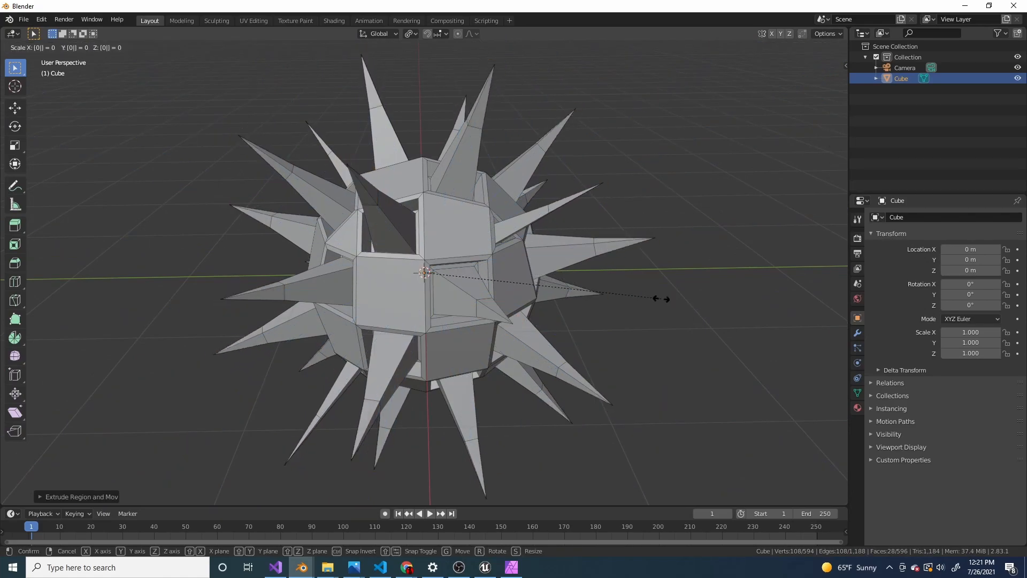
pyautogui.press('Return')
pyautogui.moveTo(660, 298); pyautogui.dragTo(250, 145, button='middle')
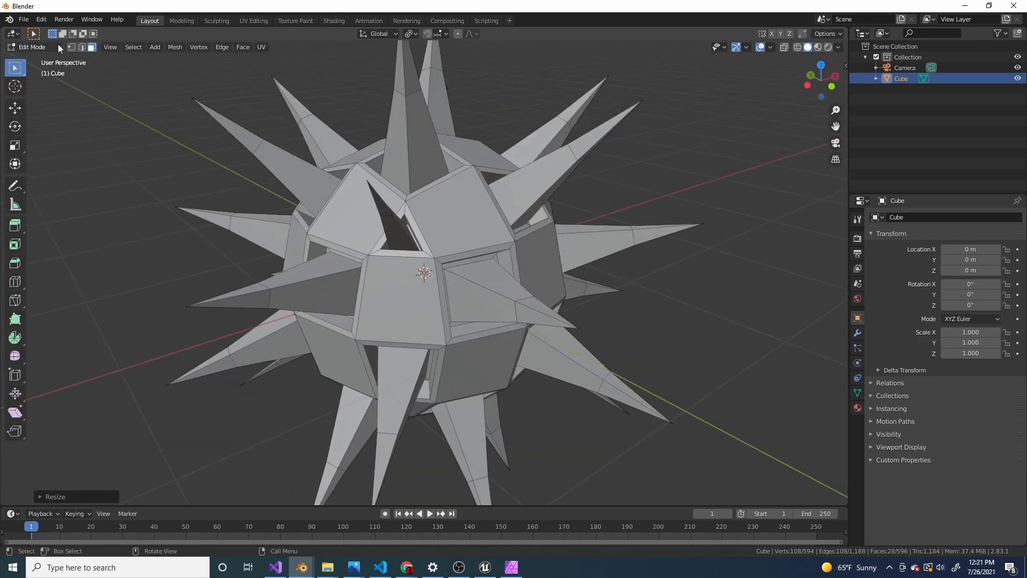
# Step: Switch to vertex selection and try moving the tip vertex of one upper spike
pyautogui.click(73, 48)
pyautogui.keyDown('shift'); pyautogui.moveTo(168, 82); pyautogui.dragTo(271, 150, button='middle'); pyautogui.keyUp('shift')
pyautogui.click(331, 196)
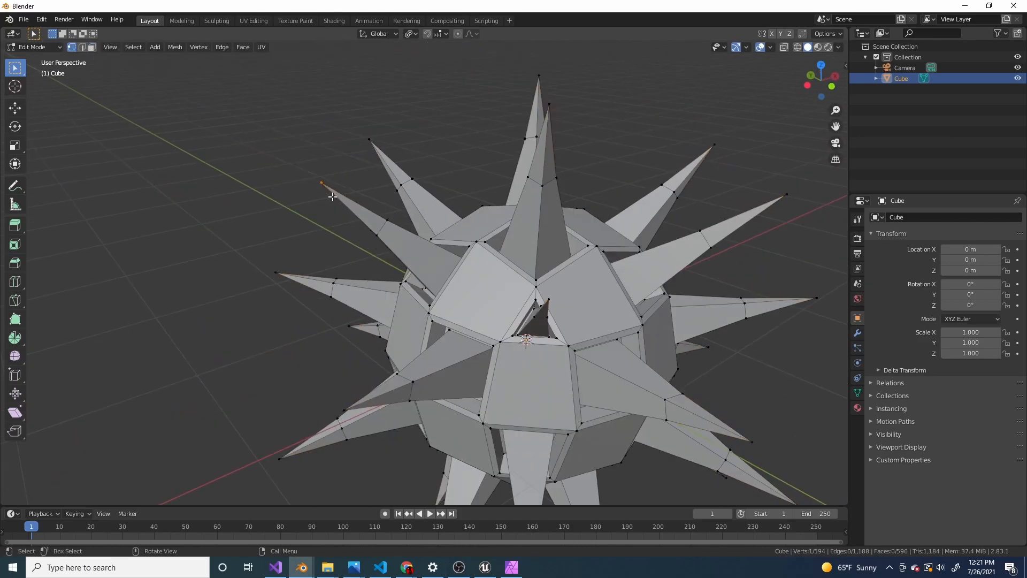
pyautogui.press('g')
pyautogui.press('Escape')
pyautogui.press('g')
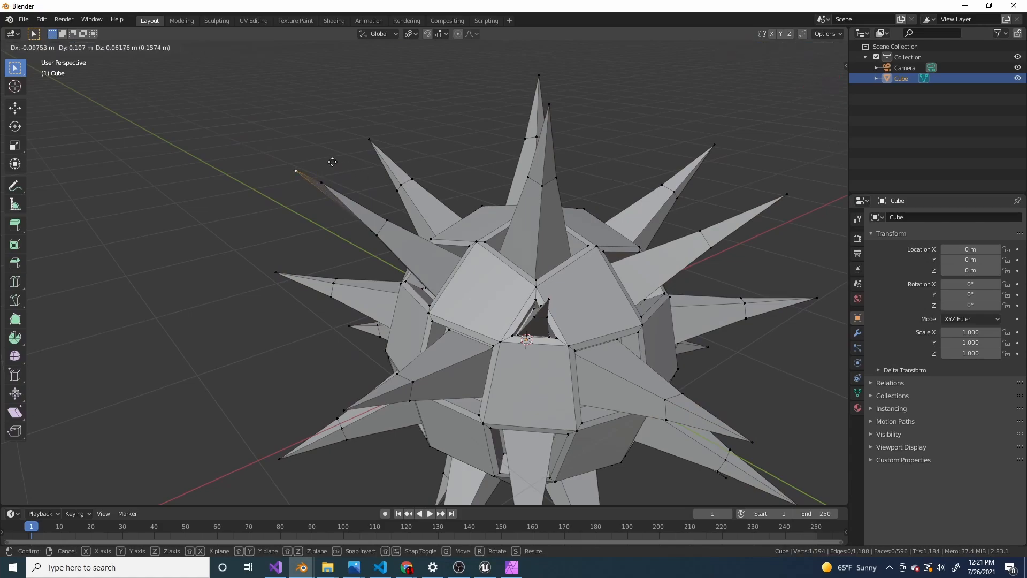
pyautogui.rightClick(284, 165)
# Step: Try pulling the stacked tip vertices of one spike apart individually, and undo the moves
pyautogui.moveTo(284, 165); pyautogui.dragTo(416, 253, button='middle')
pyautogui.press('g')
pyautogui.click(300, 201)
pyautogui.click(251, 188)
pyautogui.press('g')
pyautogui.click(313, 98)
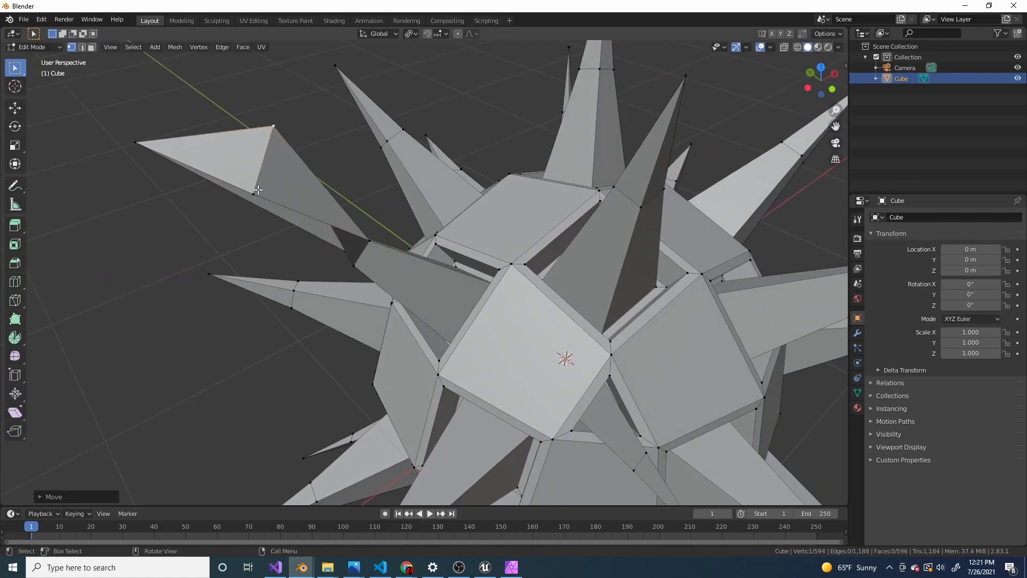
pyautogui.click(259, 191)
pyautogui.press('g')
pyautogui.click(204, 217)
pyautogui.click(251, 195)
pyautogui.press('g')
pyautogui.click(213, 137)
pyautogui.moveTo(289, 161); pyautogui.dragTo(531, 281, button='middle')
pyautogui.hotkey('ctrl', 'z')
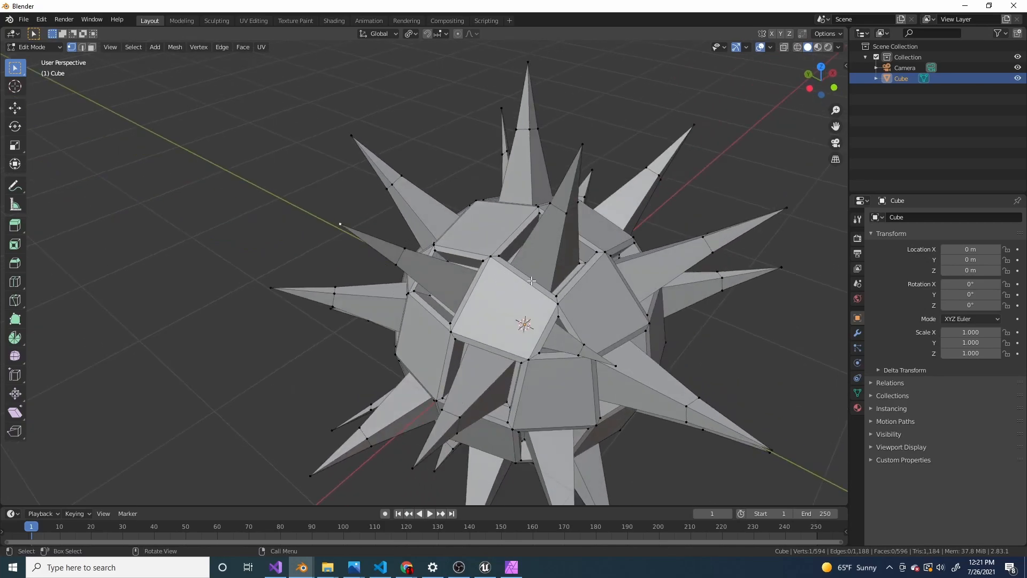
# Step: Select the whole mesh and merge its overlapping vertices by distance
pyautogui.press('`')
pyautogui.click(570, 186)
pyautogui.press('a')
pyautogui.moveTo(570, 185); pyautogui.dragTo(484, 259, button='middle')
pyautogui.scroll(4, 597, 295)
pyautogui.scroll(-3, 597, 295)
pyautogui.scroll(3, 651, 291)
pyautogui.press('m')
pyautogui.click(652, 291)
# Step: Examine the spiked sphere up close and from the top and bottom orthographic views
pyautogui.scroll(-2, 594, 292)
pyautogui.scroll(2, 475, 340)
pyautogui.scroll(-2, 475, 340)
pyautogui.scroll(2, 511, 233)
pyautogui.scroll(-4, 489, 267)
pyautogui.press('KP_7')
pyautogui.scroll(5, 489, 270)
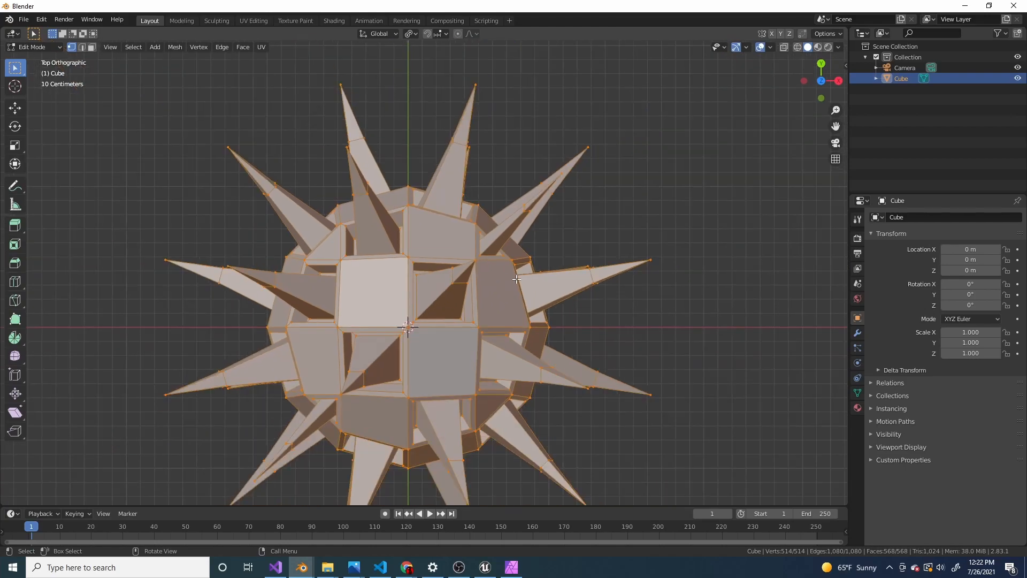
pyautogui.press('ctrl+KP_7')
pyautogui.scroll(3, 436, 229)
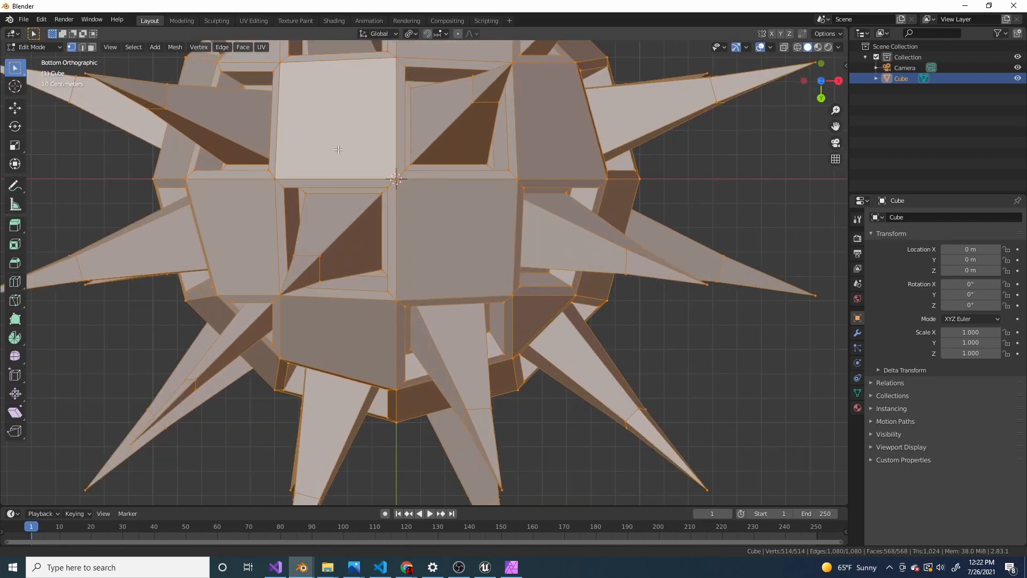
pyautogui.keyDown('shift'); pyautogui.moveTo(499, 182); pyautogui.dragTo(499, 218, button='middle'); pyautogui.keyUp('shift')
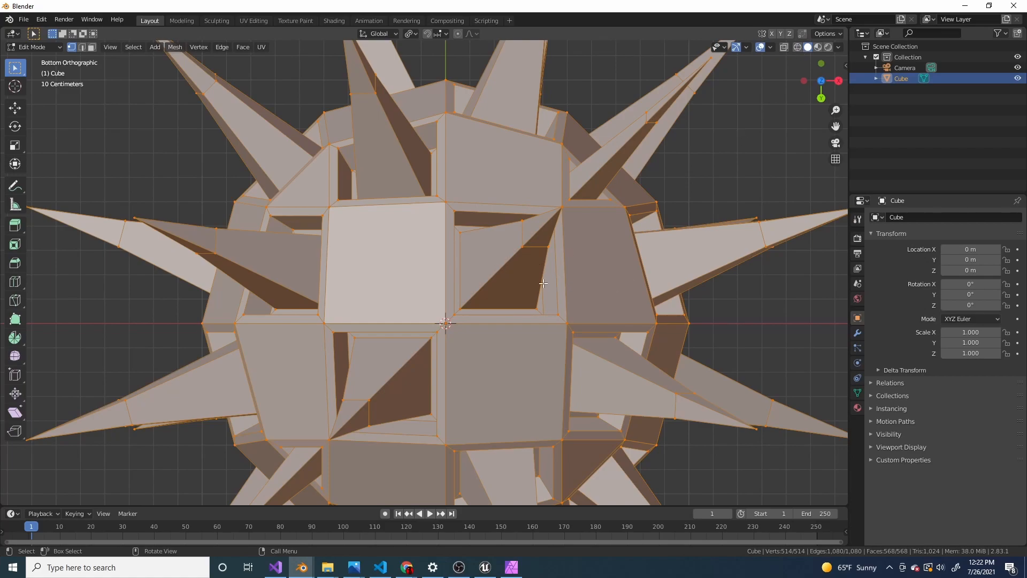
pyautogui.scroll(-1, 535, 300)
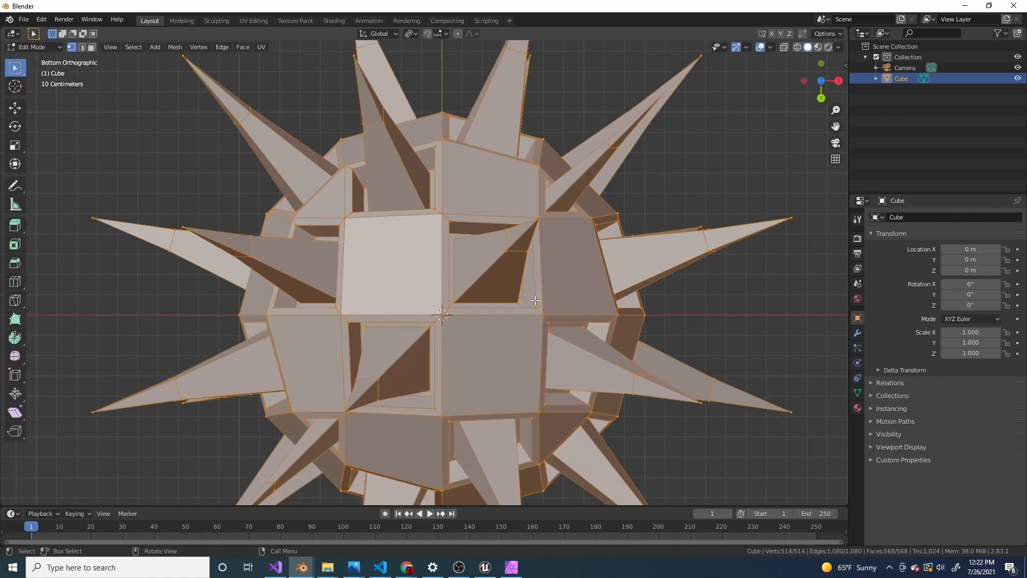
pyautogui.moveTo(503, 248); pyautogui.dragTo(507, 297, button='middle')
pyautogui.scroll(-1, 509, 301)
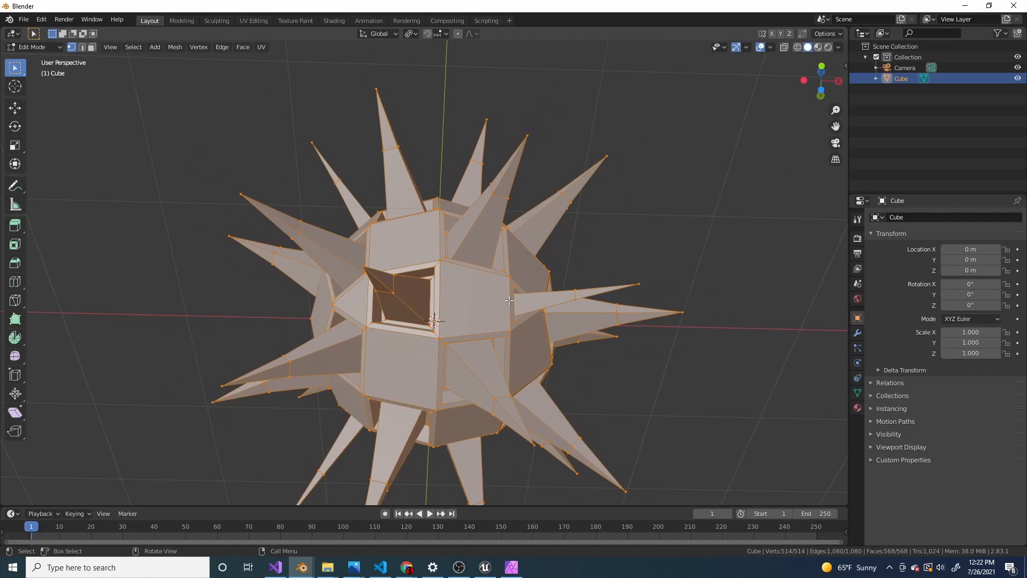
# Step: In face selection, delete the four panels around the sphere's bottom centre, including all recess and spike faces of the two spiked panels
pyautogui.press('KP_7')
pyautogui.press('ctrl+KP_7')
pyautogui.scroll(4, 427, 216)
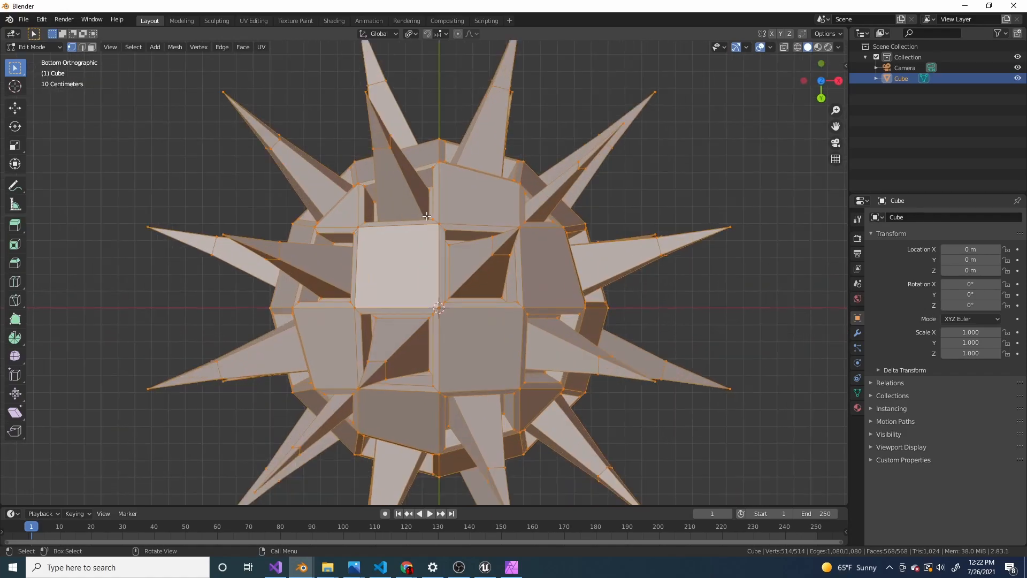
pyautogui.scroll(1, 446, 234)
pyautogui.click(92, 47)
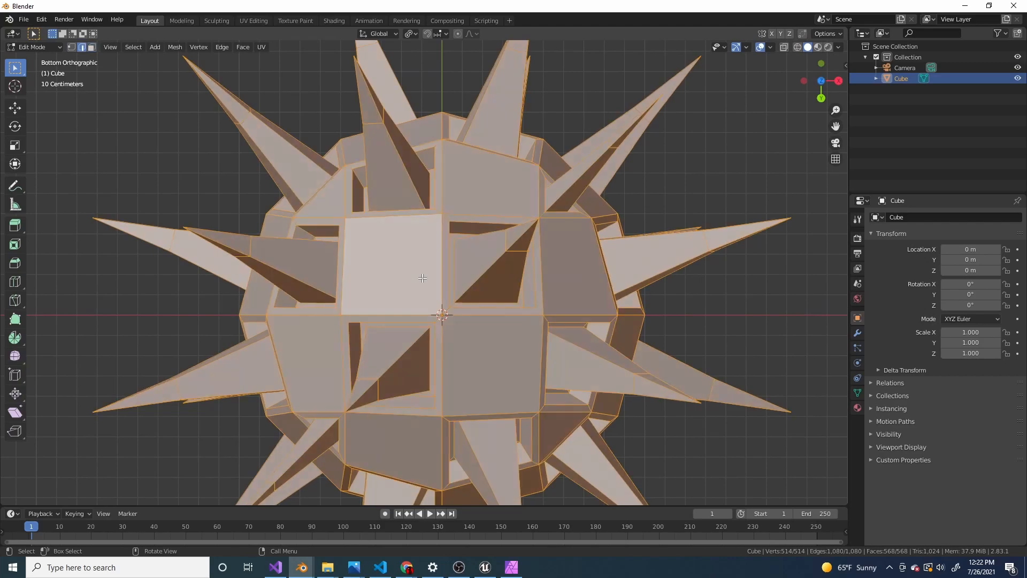
pyautogui.moveTo(383, 235); pyautogui.dragTo(524, 386)
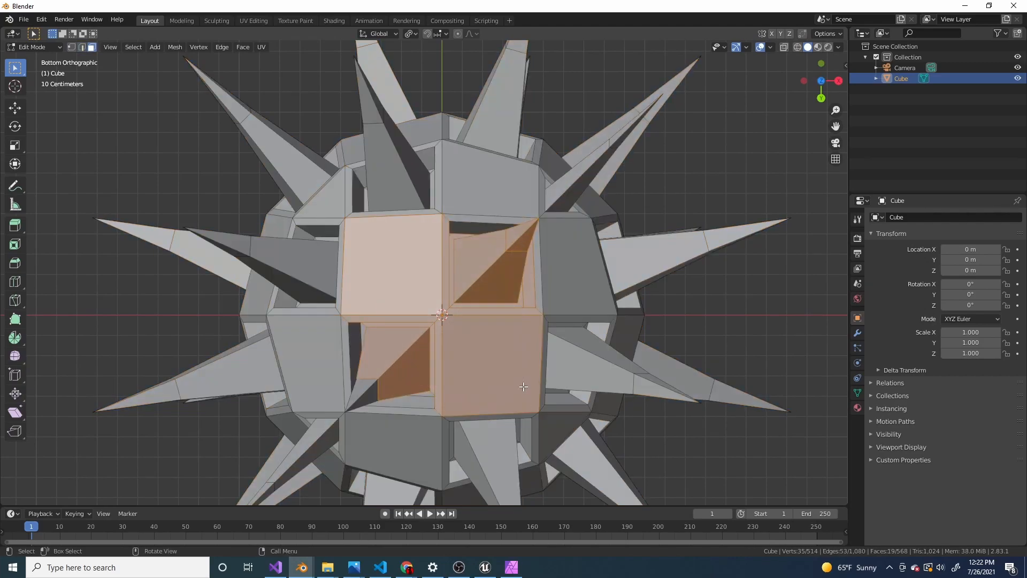
pyautogui.moveTo(490, 272); pyautogui.dragTo(473, 339, button='middle')
pyautogui.keyDown('ctrl'); pyautogui.click(508, 349); pyautogui.keyUp('ctrl')
pyautogui.scroll(3, 428, 321)
pyautogui.keyDown('shift'); pyautogui.moveTo(316, 280); pyautogui.dragTo(355, 321); pyautogui.keyUp('shift')
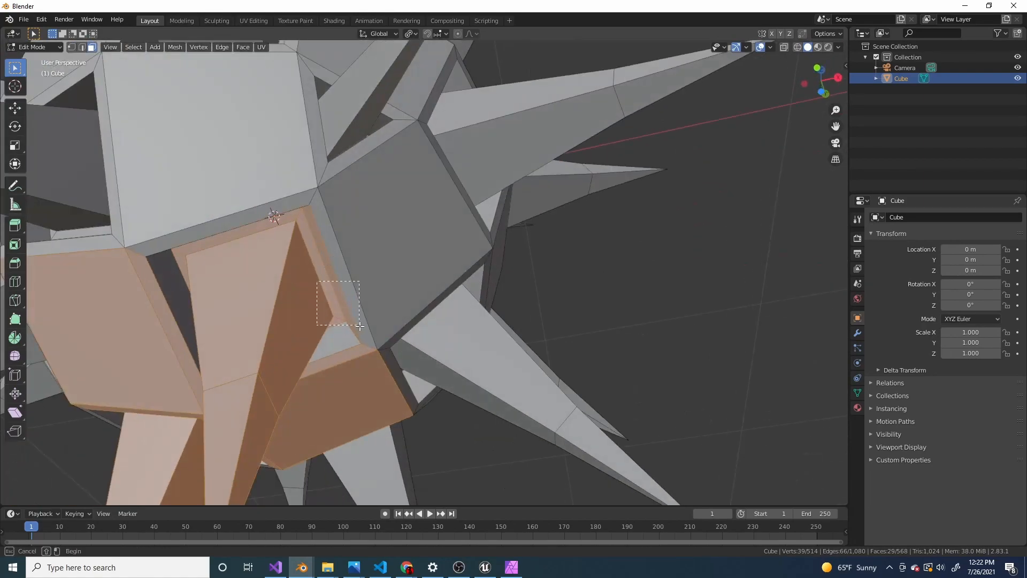
pyautogui.moveTo(369, 315); pyautogui.dragTo(344, 298, button='middle')
pyautogui.keyDown('shift'); pyautogui.click(343, 294); pyautogui.keyUp('shift')
pyautogui.moveTo(343, 246); pyautogui.dragTo(296, 208, button='middle')
pyautogui.keyDown('shift'); pyautogui.click(410, 185); pyautogui.keyUp('shift')
pyautogui.moveTo(409, 185); pyautogui.dragTo(592, 223, button='middle')
pyautogui.press('x')
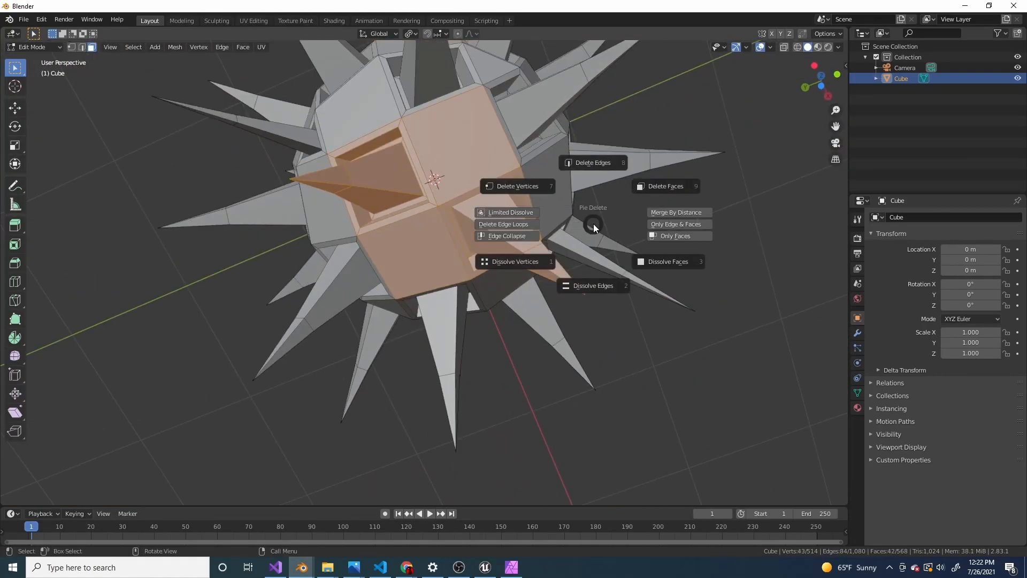
pyautogui.click(648, 187)
pyautogui.moveTo(648, 187); pyautogui.dragTo(470, 214, button='middle')
# Step: Select the edge loop around the bottom opening, extrude it and scale it inward to narrow the hole
pyautogui.press('2')
pyautogui.scroll(7, 492, 321)
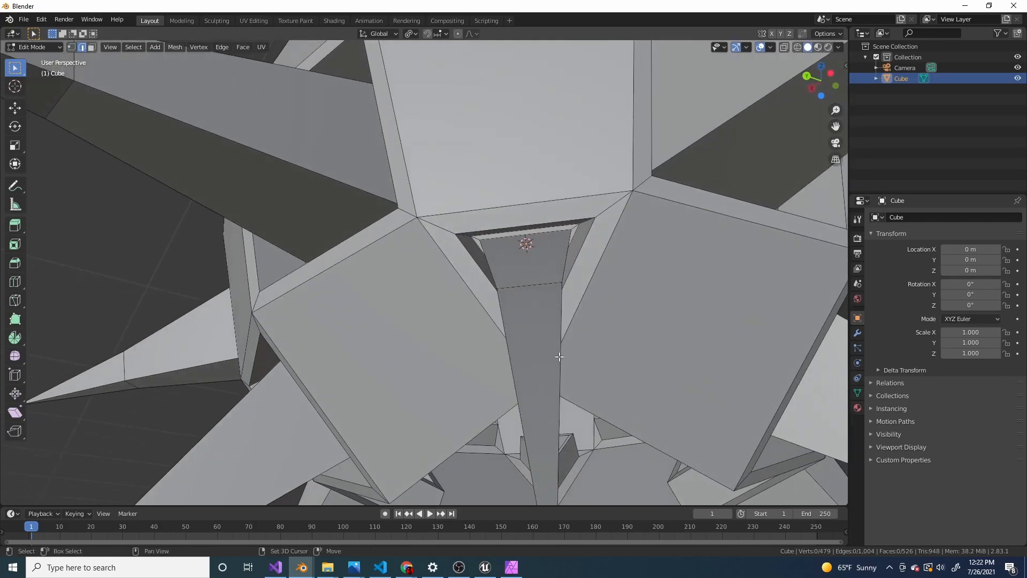
pyautogui.moveTo(559, 357); pyautogui.dragTo(528, 275, button='middle')
pyautogui.keyDown('alt'); pyautogui.click(560, 248); pyautogui.keyUp('alt')
pyautogui.scroll(-5, 560, 249)
pyautogui.scroll(1, 535, 281)
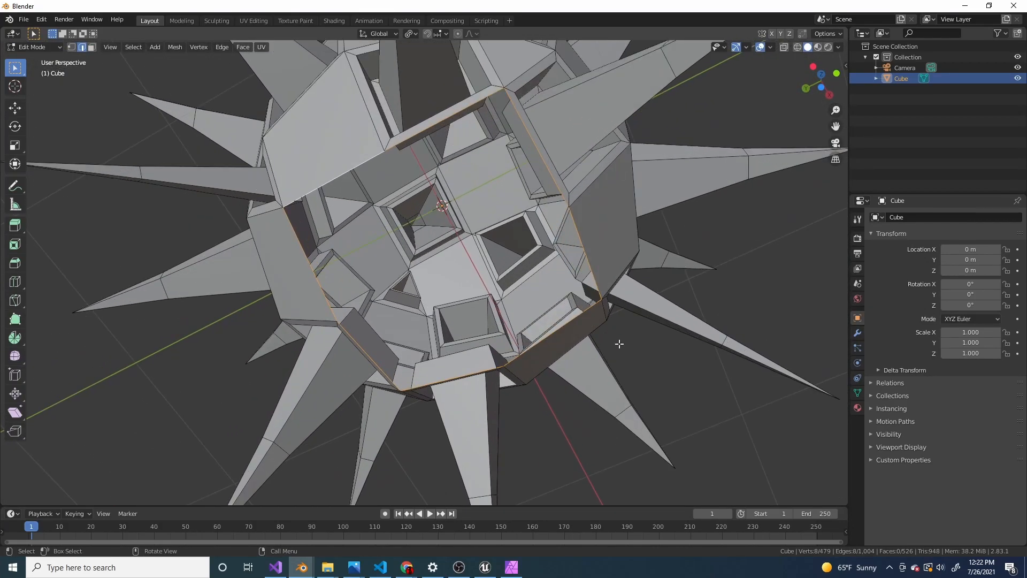
pyautogui.press('e')
pyautogui.rightClick(649, 353)
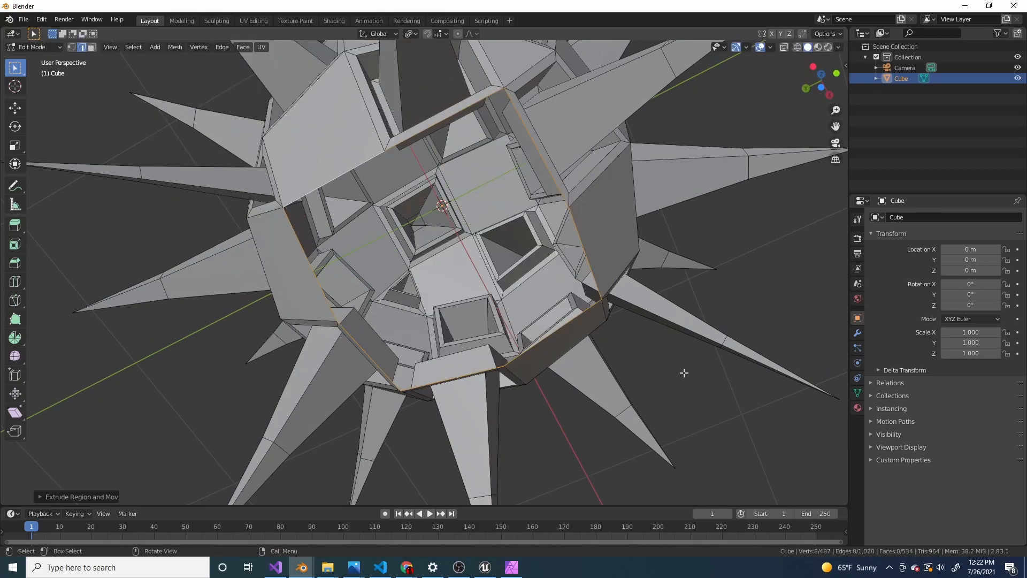
pyautogui.press('s')
pyautogui.click(582, 333)
pyautogui.moveTo(582, 333); pyautogui.dragTo(546, 223, button='middle')
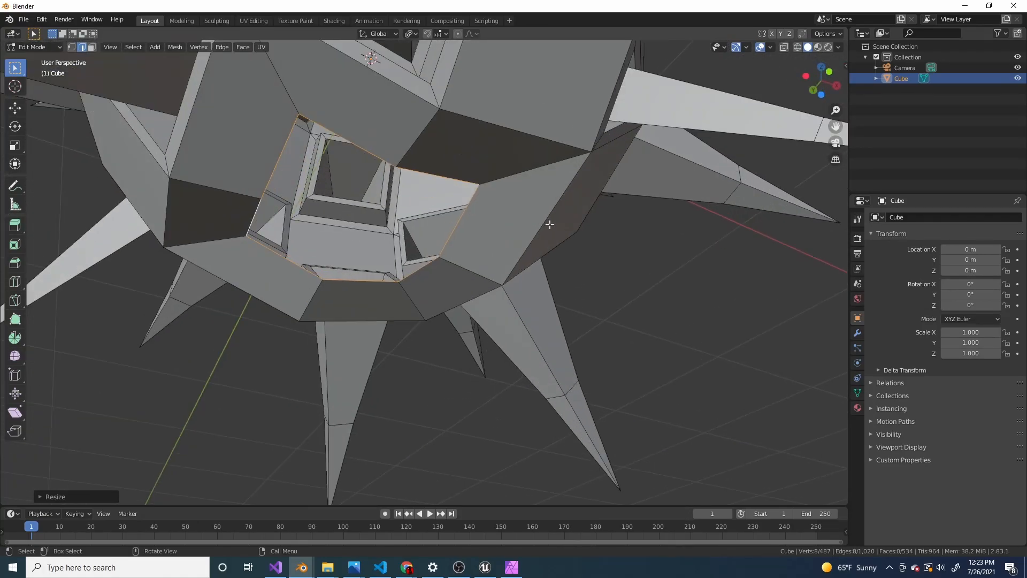
# Step: Subdivide the bottom hole's edge loop twice and shape it into a circle with LoopTools
pyautogui.rightClick(531, 203)
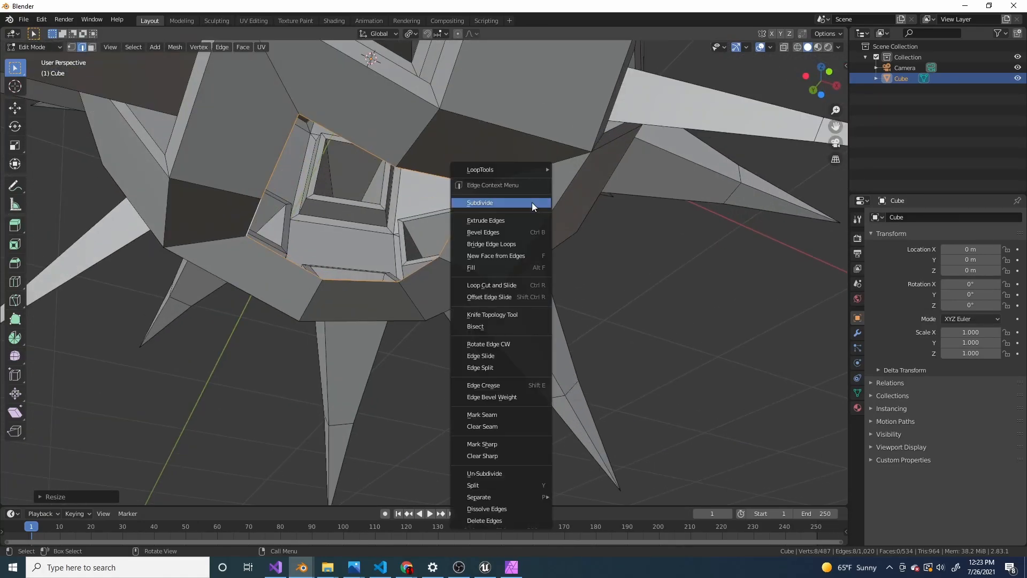
pyautogui.click(532, 202)
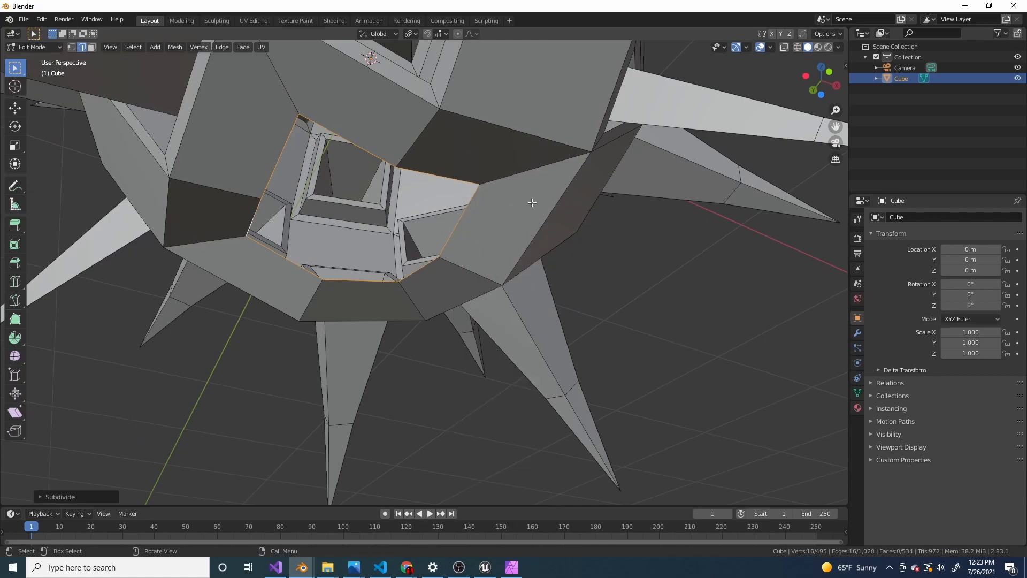
pyautogui.rightClick(531, 202)
pyautogui.click(532, 202)
pyautogui.rightClick(531, 202)
pyautogui.moveTo(493, 163)
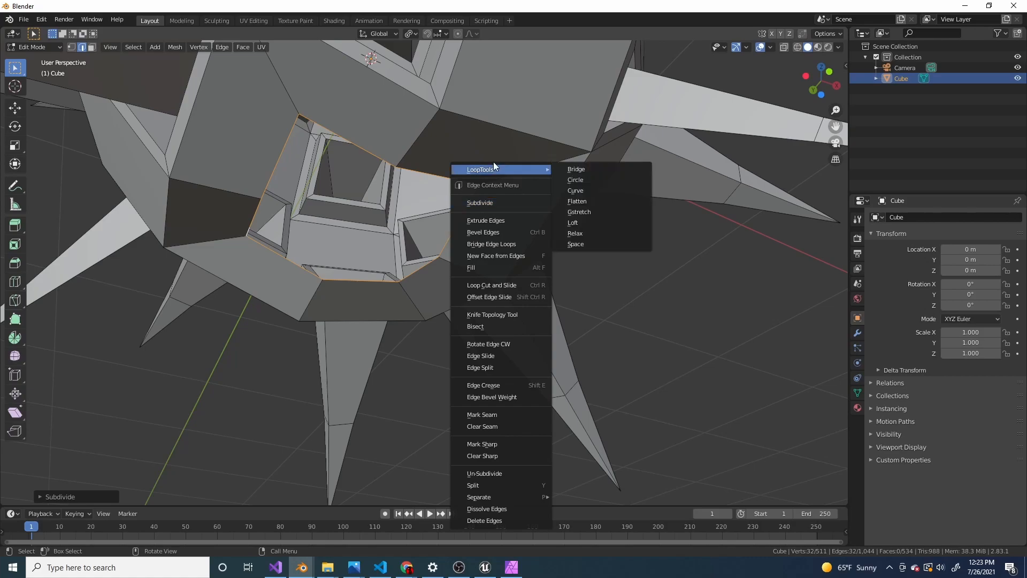
pyautogui.click(579, 183)
pyautogui.moveTo(535, 189); pyautogui.dragTo(454, 202, button='middle')
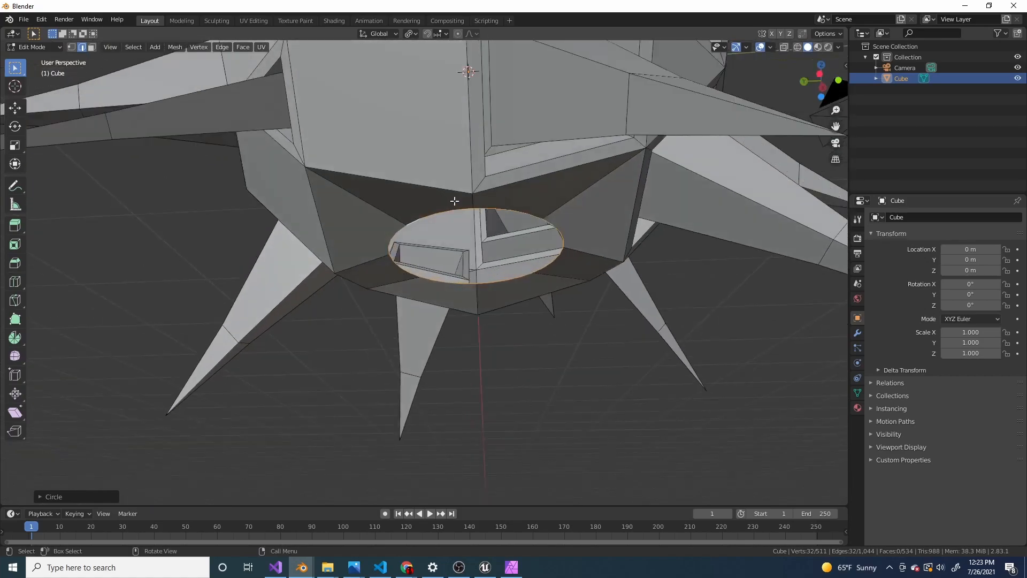
# Step: Open the add-on preferences and search for "loop" to check the LoopTools add-on
pyautogui.click(42, 20)
pyautogui.click(86, 172)
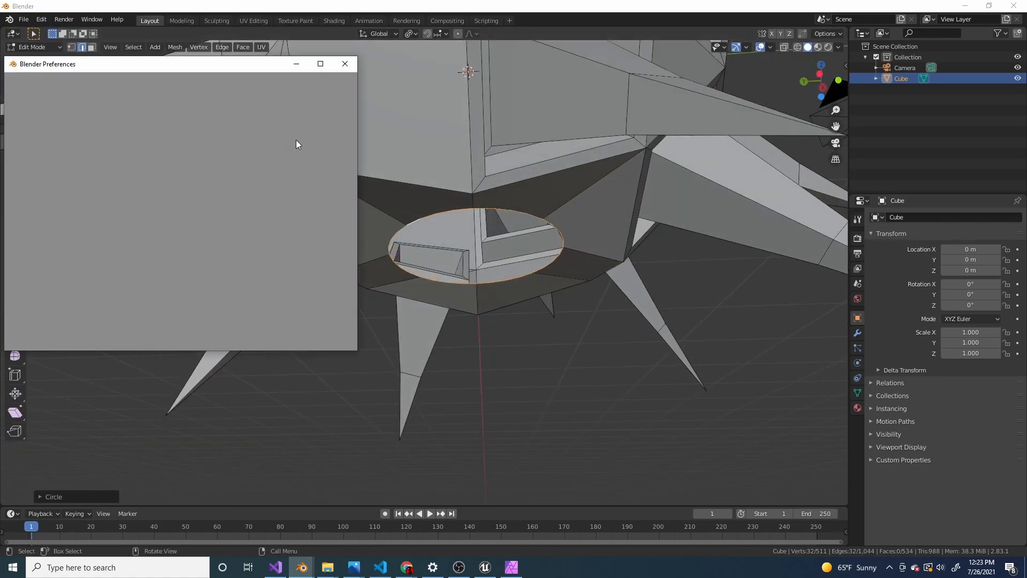
pyautogui.moveTo(123, 67); pyautogui.dragTo(178, 72)
pyautogui.click(351, 104)
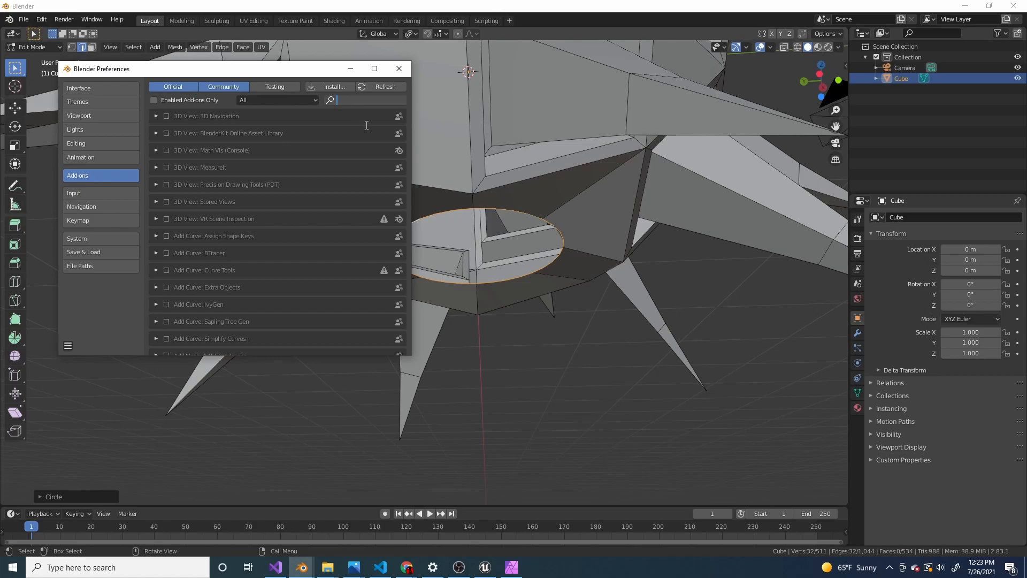
pyautogui.write('loop')
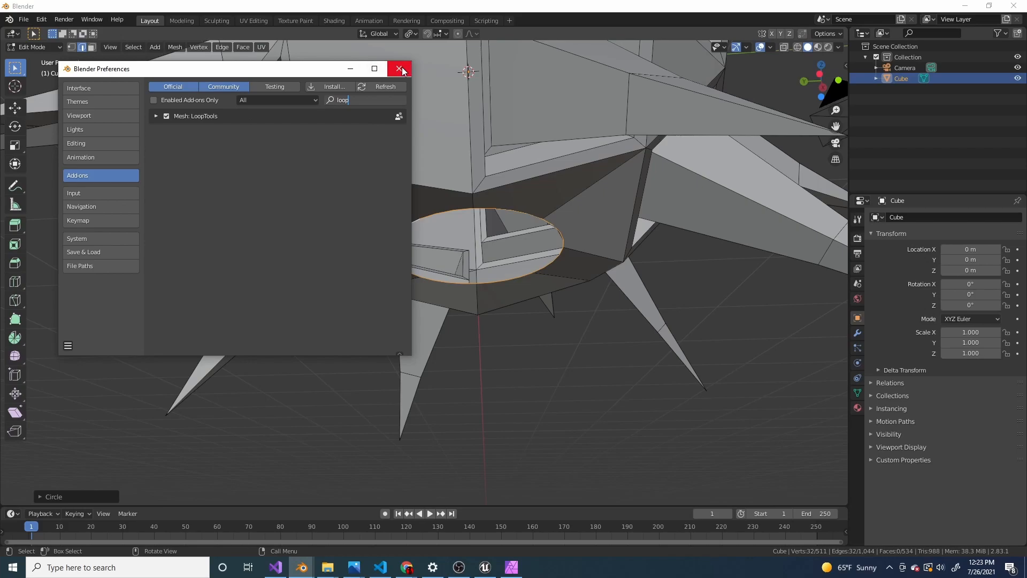
# Step: Close the preferences, scale the sphere's circular bottom opening, and move its edge loop along Z
pyautogui.click(402, 67)
pyautogui.scroll(-2, 545, 235)
pyautogui.moveTo(554, 240); pyautogui.dragTo(490, 225, button='middle')
pyautogui.scroll(4, 497, 201)
pyautogui.scroll(-3, 497, 201)
pyautogui.press('s')
pyautogui.click(610, 242)
pyautogui.press('g')
pyautogui.press('z')
pyautogui.click(460, 235)
# Step: Extrude the circular opening's edge loop downward by about 0.22 m to form a cylindrical collar
pyautogui.scroll(5, 507, 218)
pyautogui.press('e')
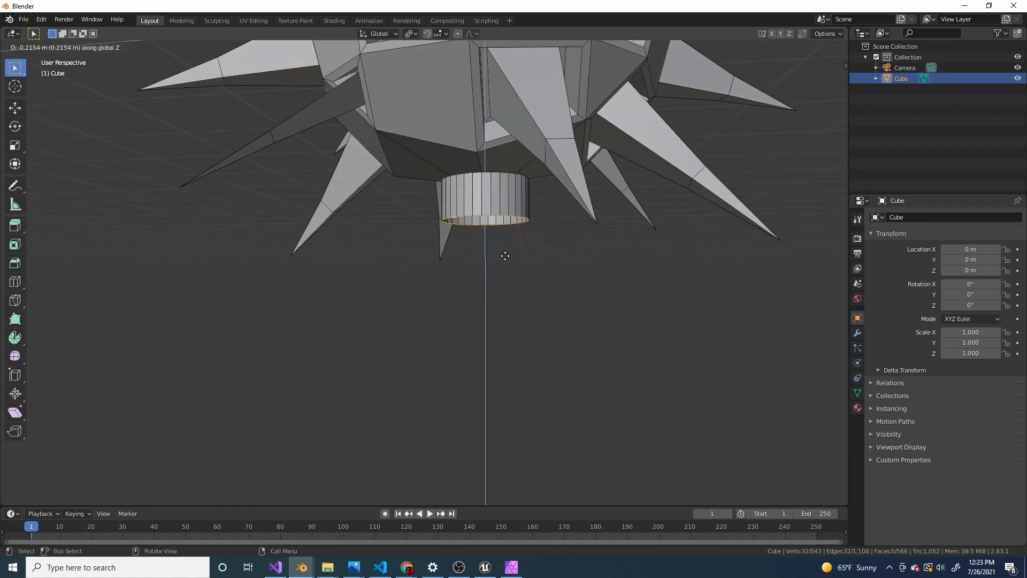
pyautogui.click(503, 256)
pyautogui.moveTo(508, 254); pyautogui.dragTo(599, 249, button='middle')
# Step: Extrude the collar's lower edge loop again and scale it inward to form a flat rim with a smaller hole
pyautogui.scroll(2, 599, 249)
pyautogui.press('s')
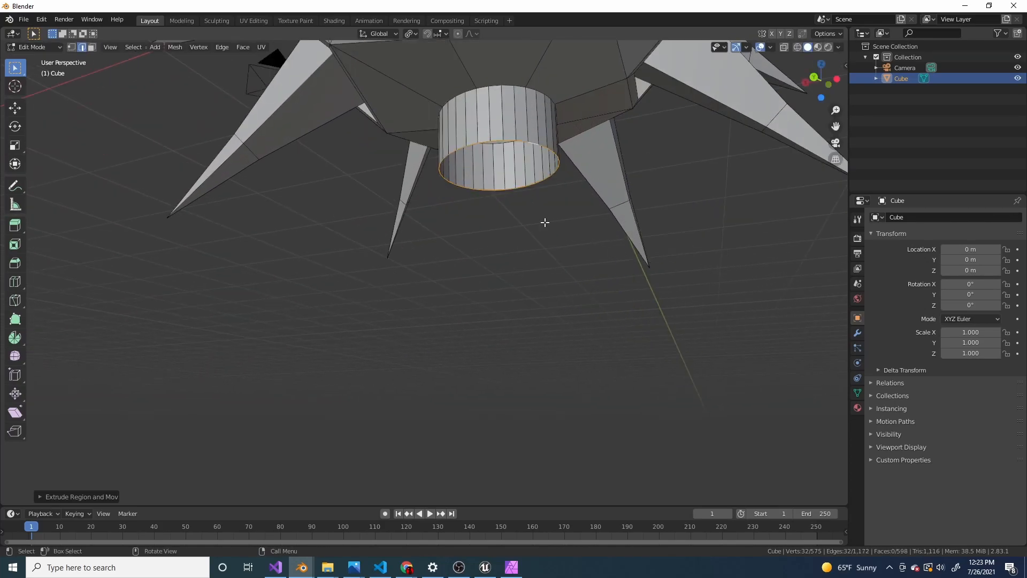
pyautogui.click(609, 232)
pyautogui.moveTo(516, 206); pyautogui.dragTo(535, 246, button='middle')
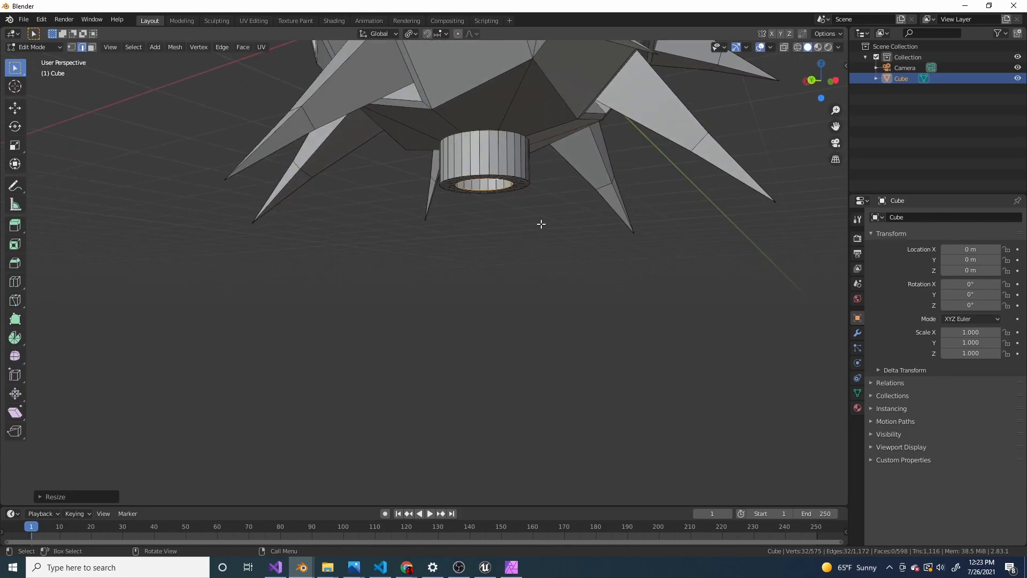
# Step: Extrude the rim's inner edge loop downward by about 0.16 m as a narrower second cylinder
pyautogui.press('e')
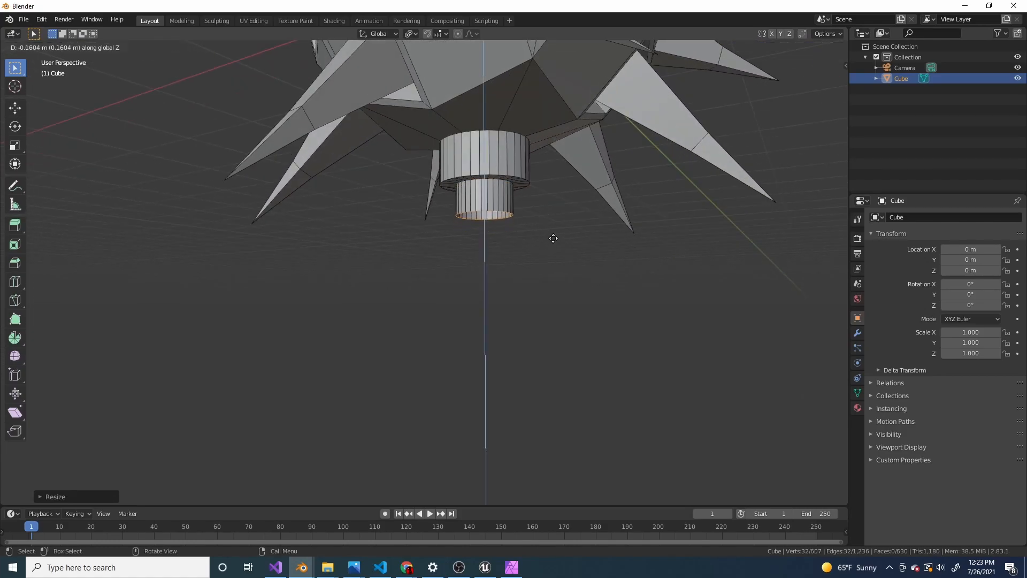
pyautogui.click(547, 231)
pyautogui.scroll(5, 546, 212)
pyautogui.moveTo(546, 211); pyautogui.dragTo(489, 236, button='middle')
pyautogui.scroll(-4, 431, 243)
pyautogui.scroll(4, 512, 261)
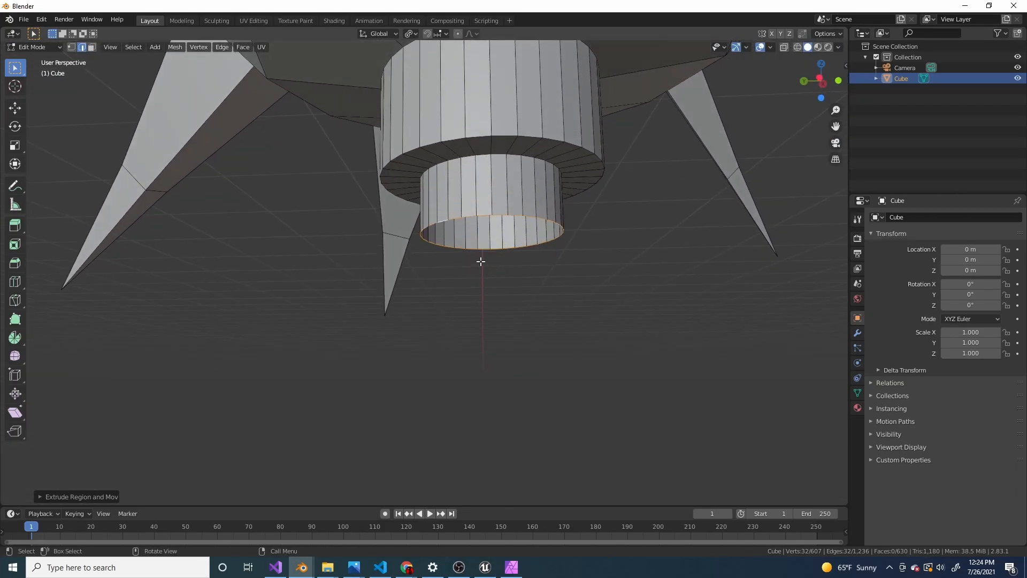
# Step: Switch to Photos to examine the reference picture MaceImg.png, and return to the Blender model
pyautogui.hotkey('alt', 'Tab')
pyautogui.hotkey('alt', 'Tab')
pyautogui.hotkey('alt', 'Tab')
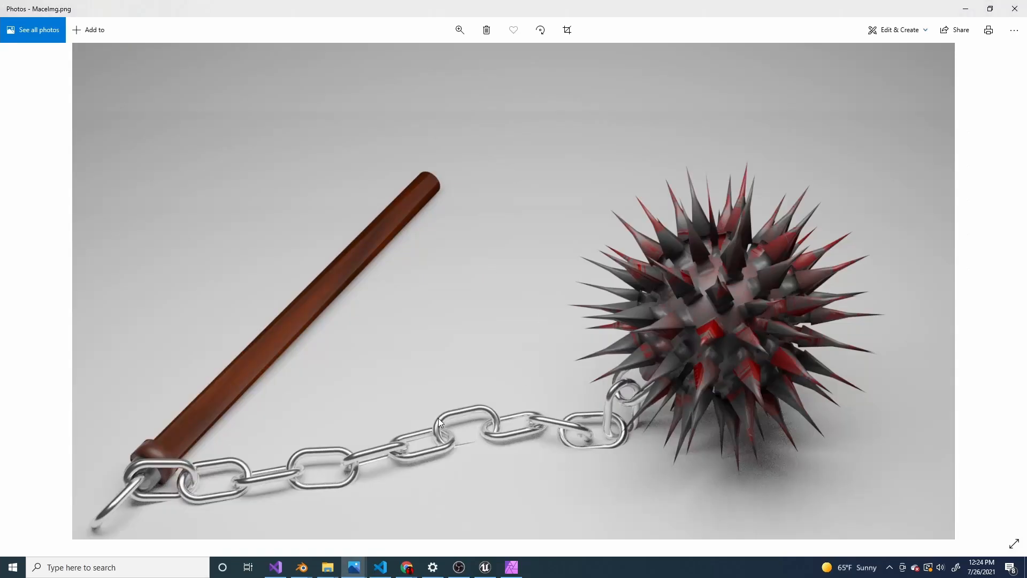
pyautogui.hotkey('alt', 'Tab')
pyautogui.hotkey('alt', 'Tab')
# Step: Select half of the narrow cylinder's bottom edge loop and fill it with a half-circle face
pyautogui.moveTo(554, 286); pyautogui.dragTo(538, 213, button='middle')
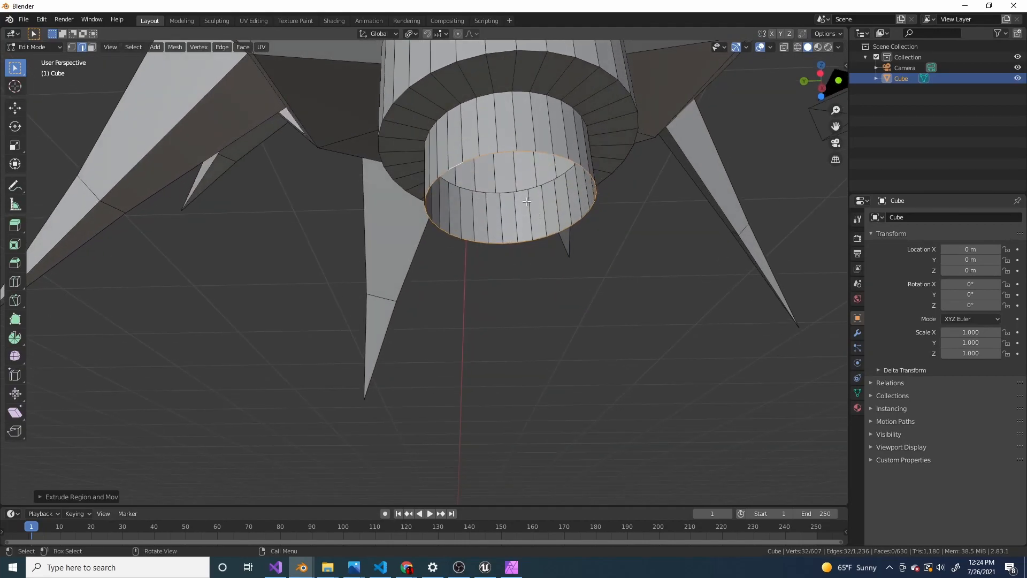
pyautogui.moveTo(482, 182); pyautogui.dragTo(533, 220, button='middle')
pyautogui.click(496, 185)
pyautogui.keyDown('ctrl'); pyautogui.click(498, 250); pyautogui.keyUp('ctrl')
pyautogui.moveTo(494, 130); pyautogui.dragTo(483, 249, button='middle')
pyautogui.press('f')
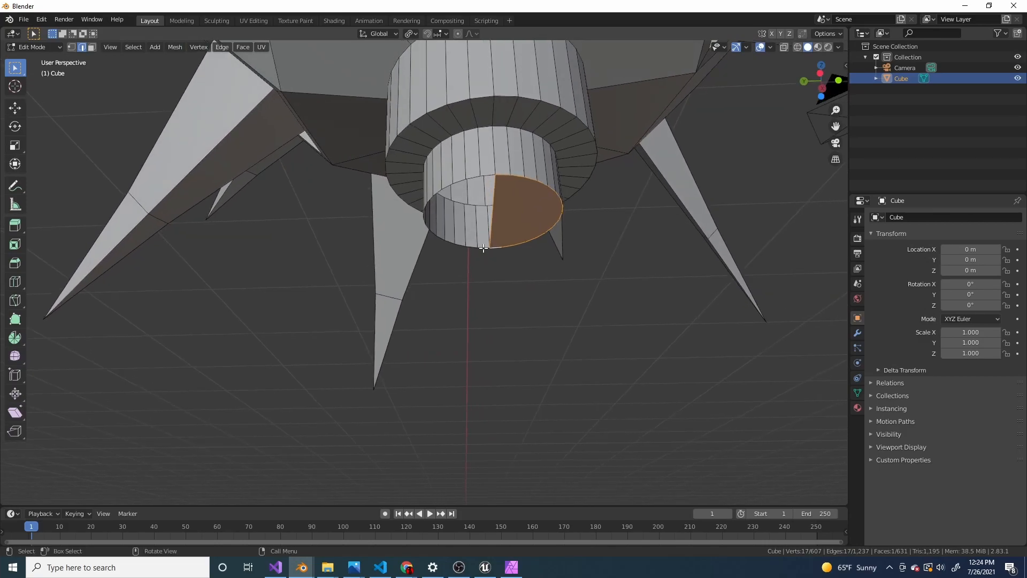
# Step: Select the remaining open half of the bottom edge loop, including the dividing edge, and fill it with a face
pyautogui.click(491, 218)
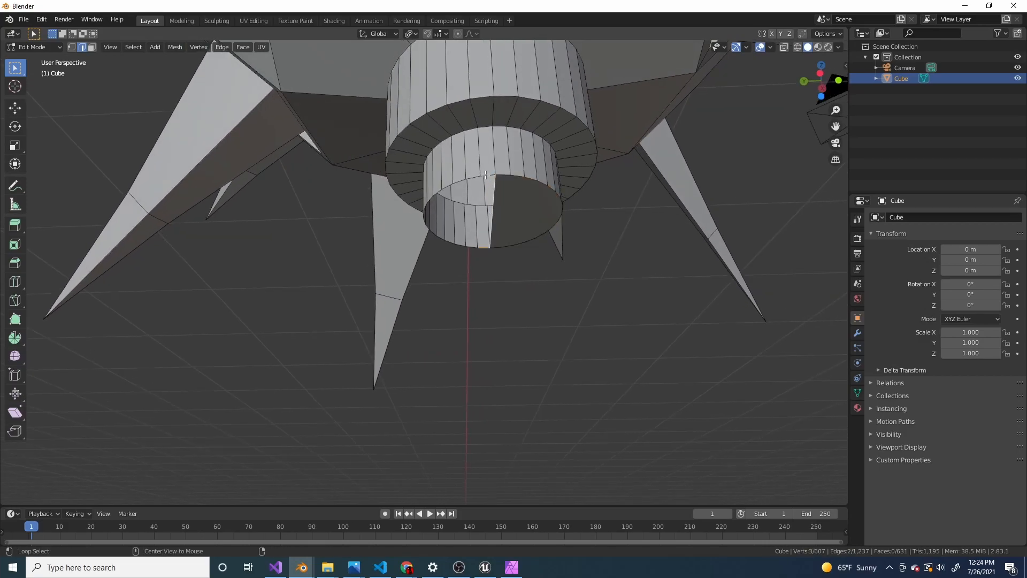
pyautogui.moveTo(517, 186); pyautogui.dragTo(539, 200, button='middle')
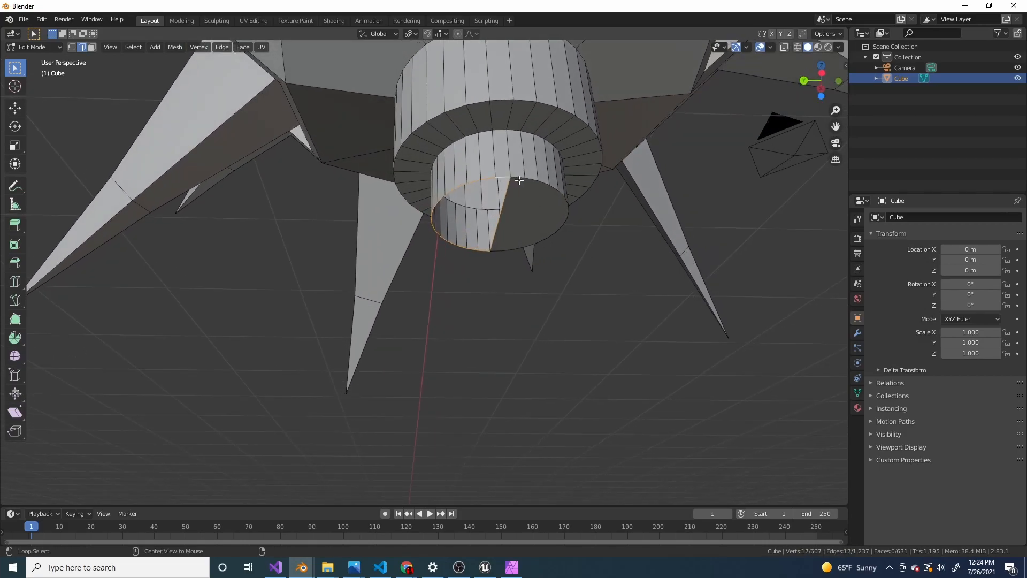
pyautogui.moveTo(529, 197)
pyautogui.mouseDown(button='middle')
pyautogui.moveTo(531, 225)
pyautogui.moveTo(524, 206)
pyautogui.mouseUp(button='middle')
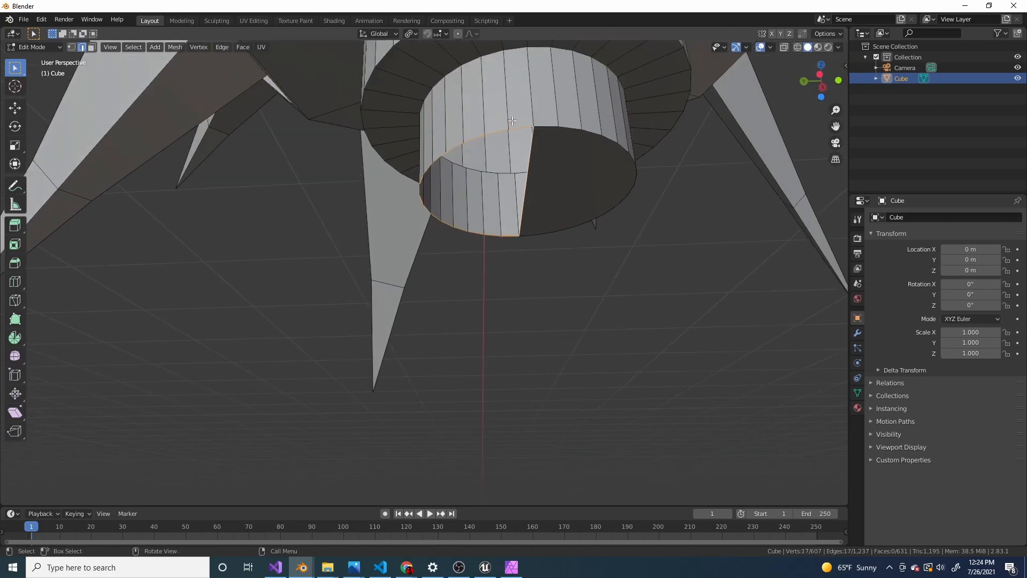
pyautogui.press('f')
pyautogui.moveTo(594, 181); pyautogui.dragTo(530, 189, button='middle')
pyautogui.click(493, 215)
pyautogui.press('r')
pyautogui.click(518, 208)
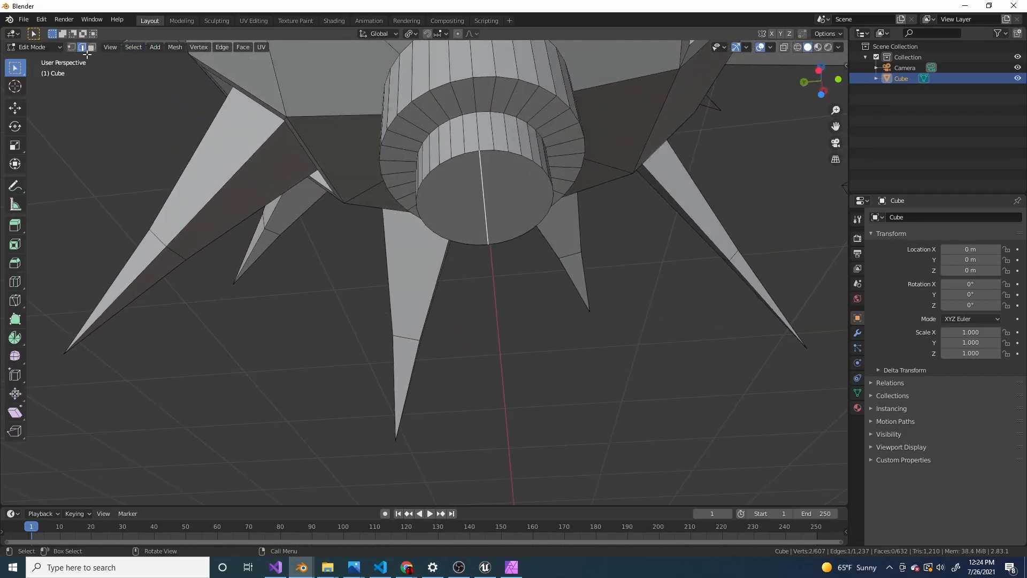
pyautogui.click(499, 190)
pyautogui.keyDown('shift'); pyautogui.click(433, 193); pyautogui.keyUp('shift')
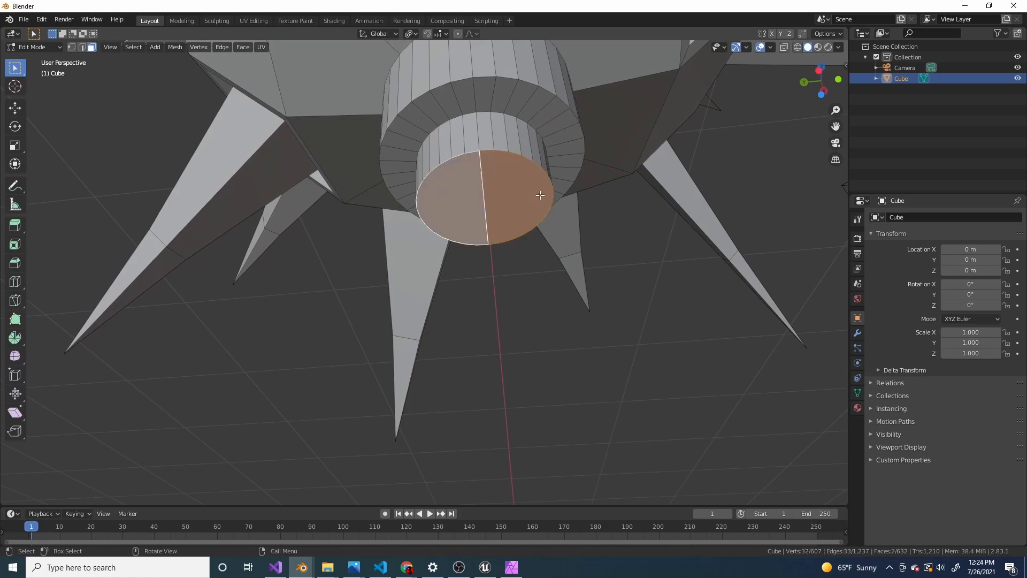
pyautogui.hotkey('ctrl', 'z')
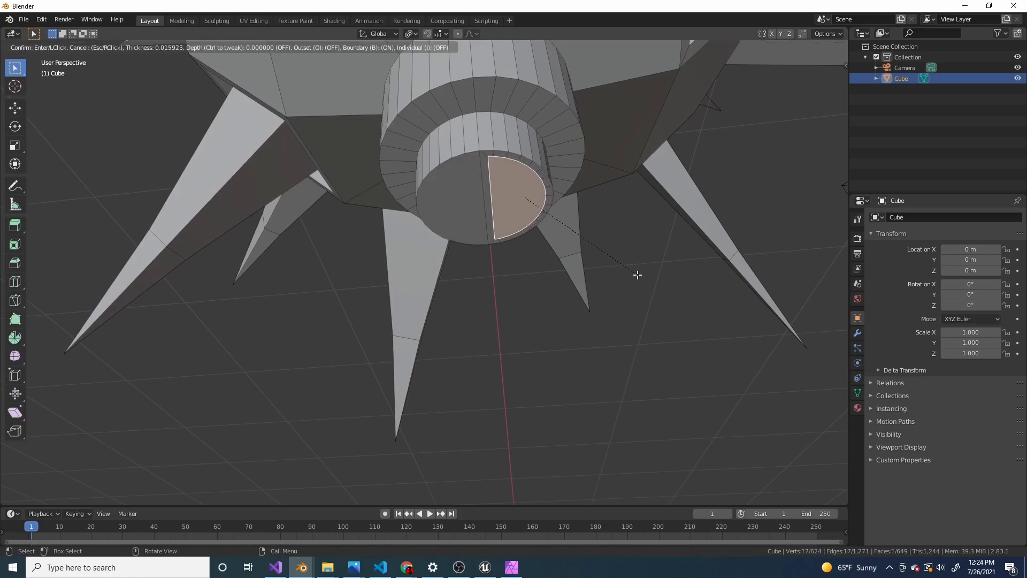
pyautogui.keyDown('shift'); pyautogui.click(467, 200); pyautogui.keyUp('shift')
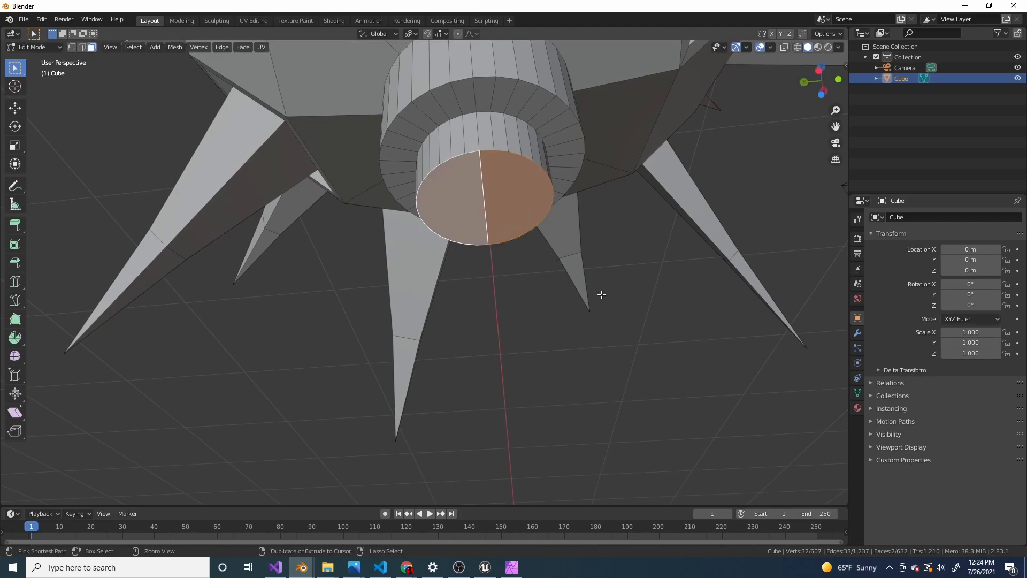
# Step: In face selection, inset each of the two half-circle bottom faces separately with a thickness of 0.01
pyautogui.click(511, 190)
pyautogui.press('i')
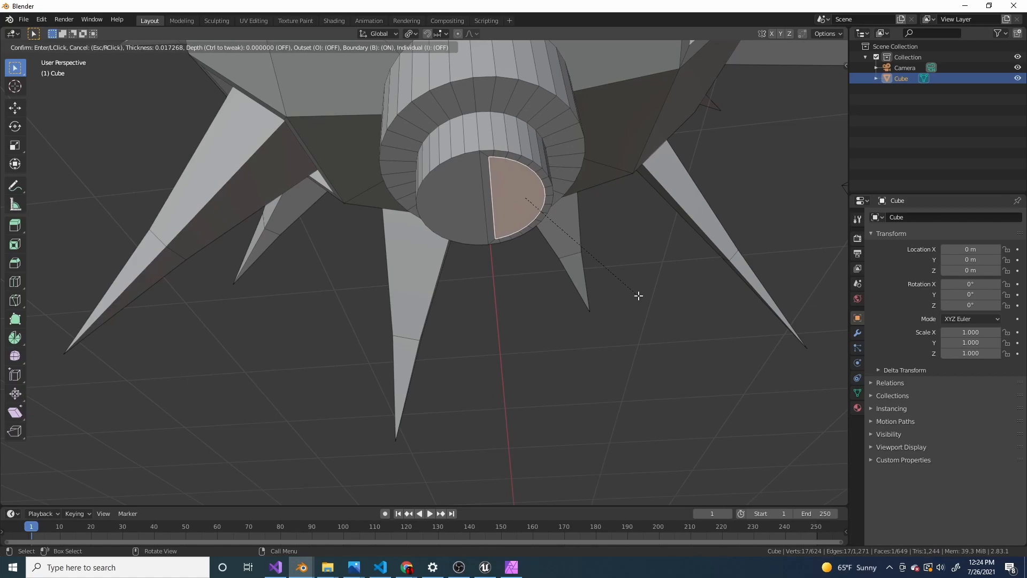
pyautogui.write('.01')
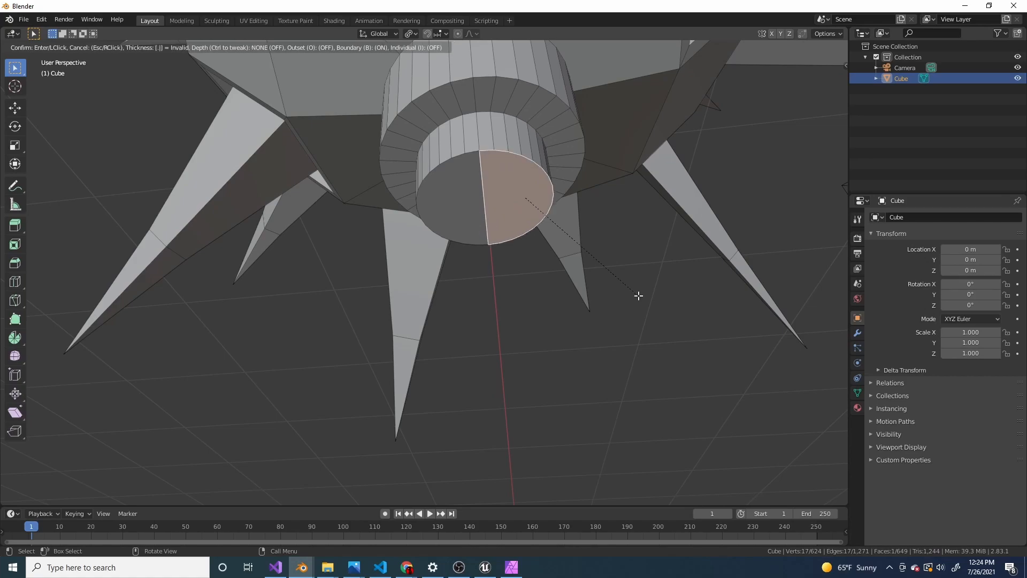
pyautogui.press('Return')
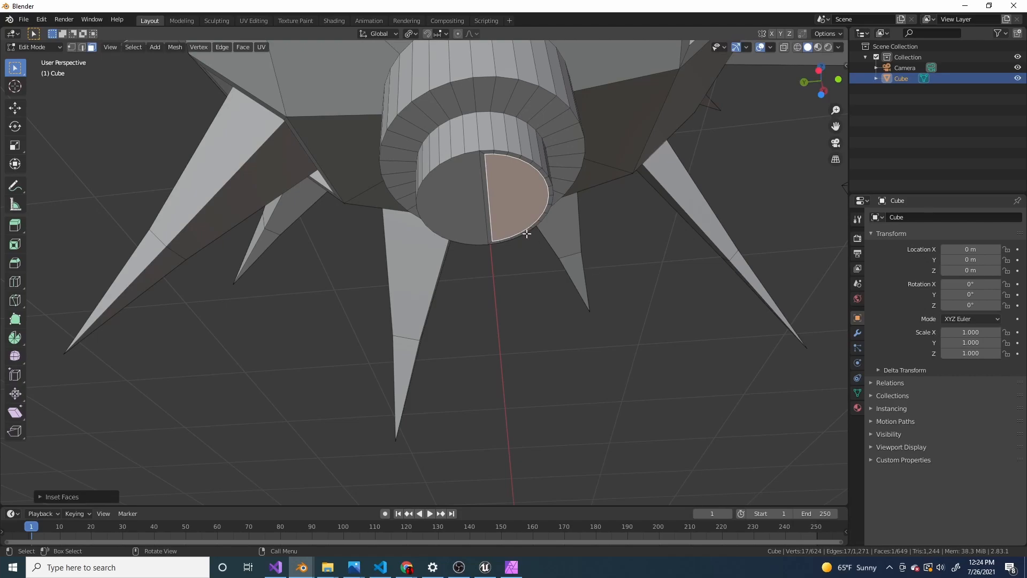
pyautogui.click(474, 212)
pyautogui.write('i.01')
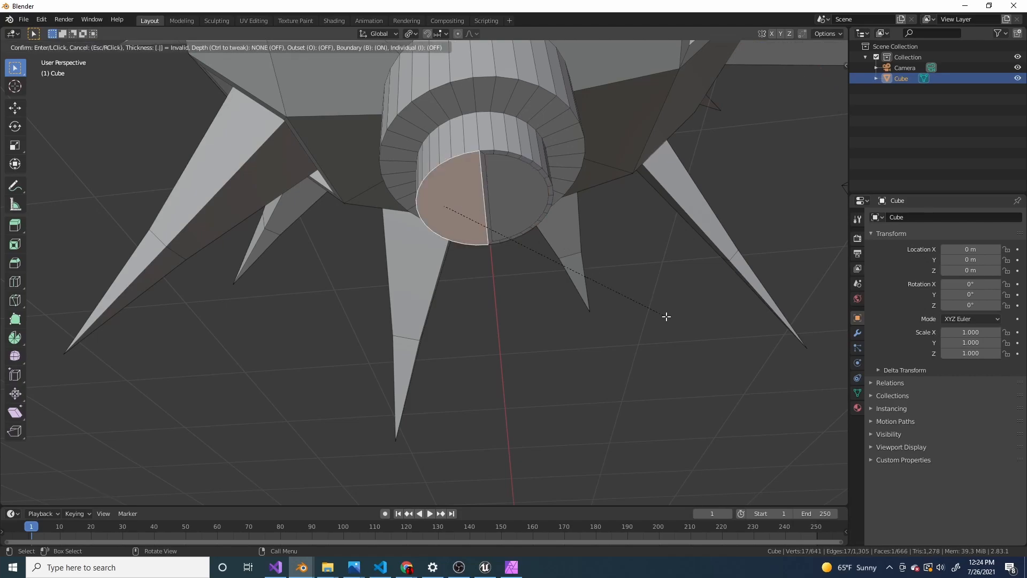
pyautogui.press('Return')
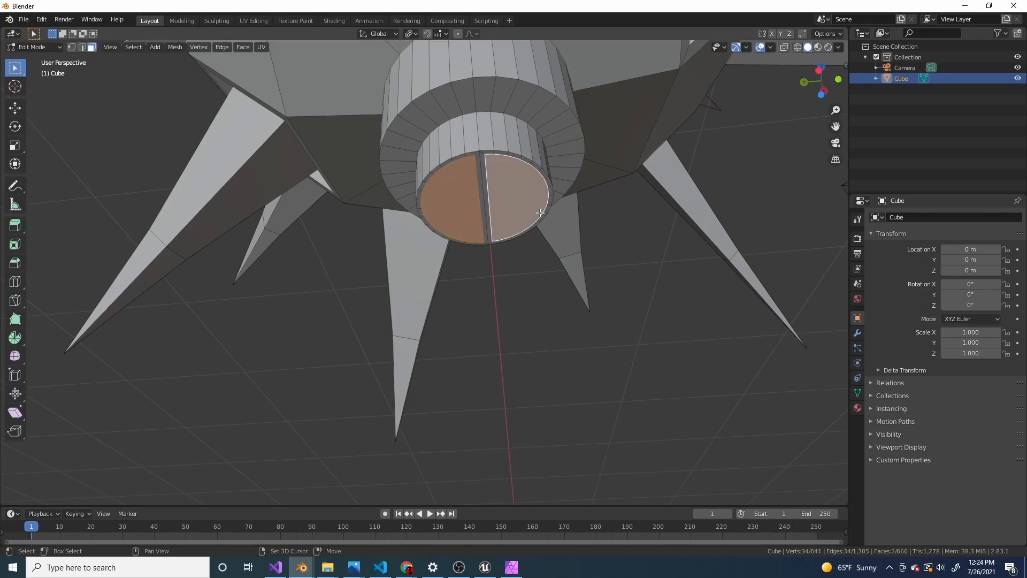
# Step: Select both inset half-circle faces and extrude them downward by about 0.07 m
pyautogui.keyDown('shift'); pyautogui.click(539, 213); pyautogui.keyUp('shift')
pyautogui.moveTo(540, 212); pyautogui.dragTo(541, 232, button='middle')
pyautogui.press('e')
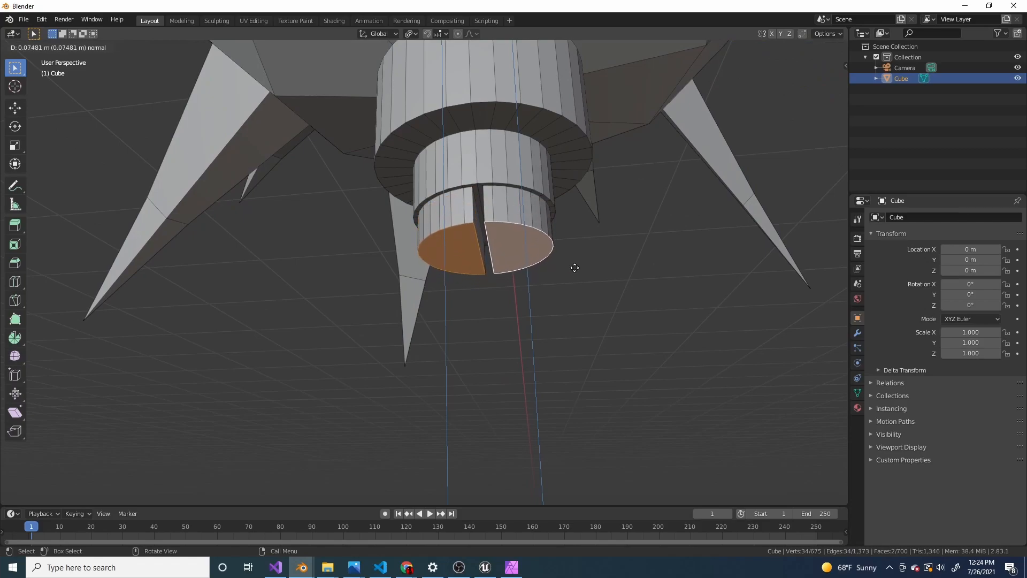
pyautogui.click(573, 264)
pyautogui.moveTo(573, 263); pyautogui.dragTo(601, 252, button='middle')
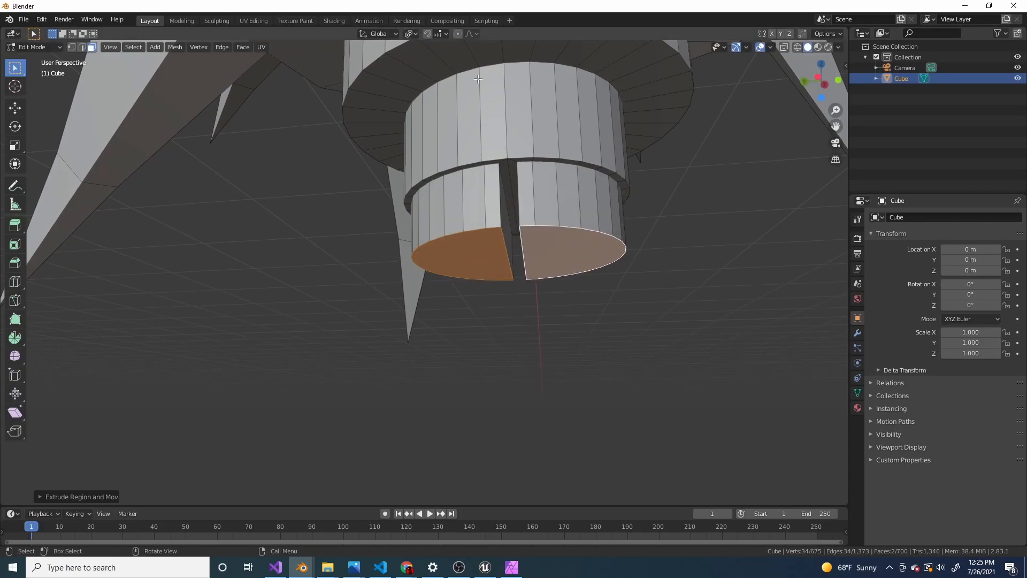
# Step: Set the transform pivot point to Median Point
pyautogui.press('s')
pyautogui.rightClick(684, 176)
pyautogui.scroll(-2, 615, 281)
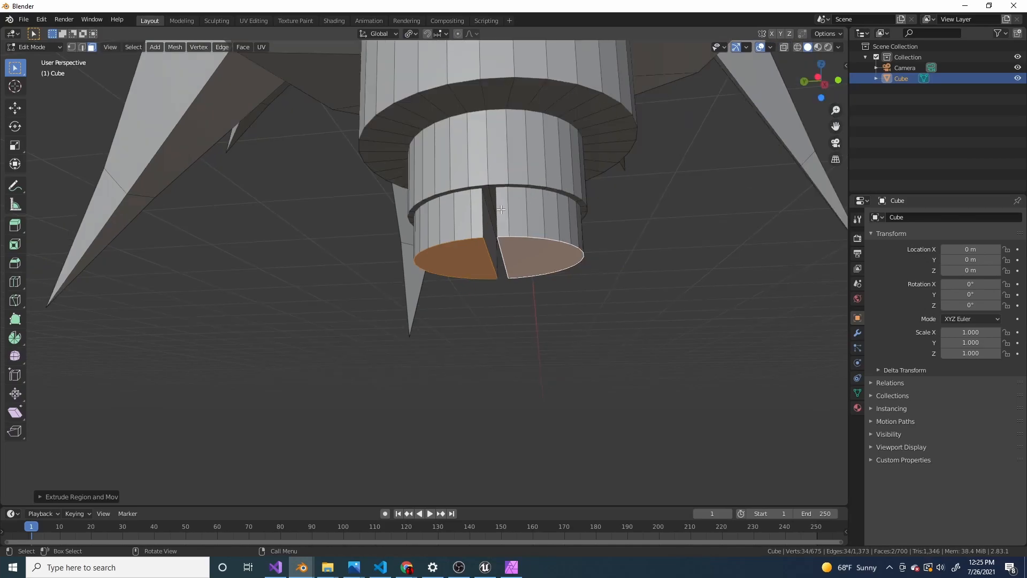
pyautogui.click(409, 35)
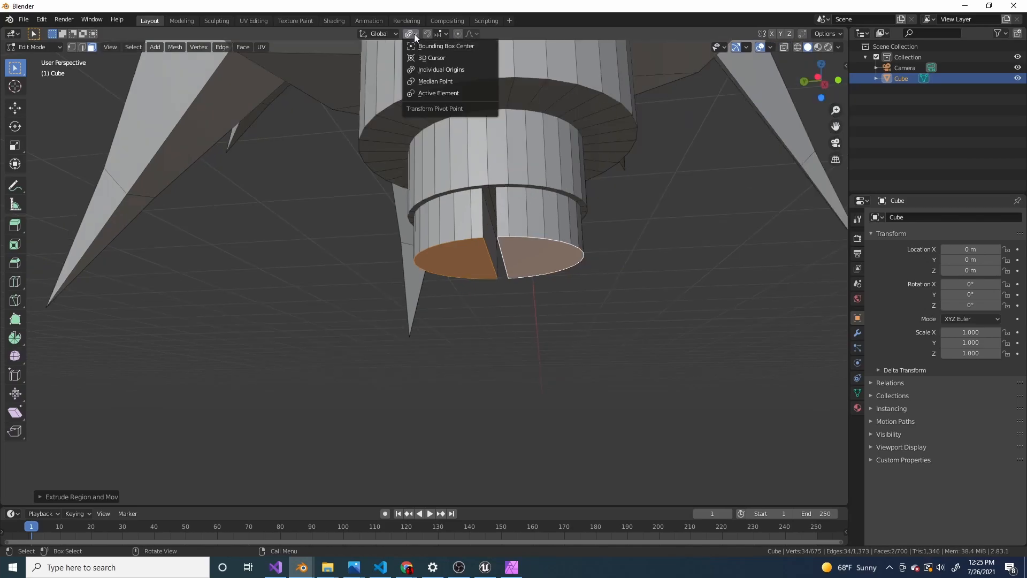
pyautogui.click(424, 85)
pyautogui.press('.')
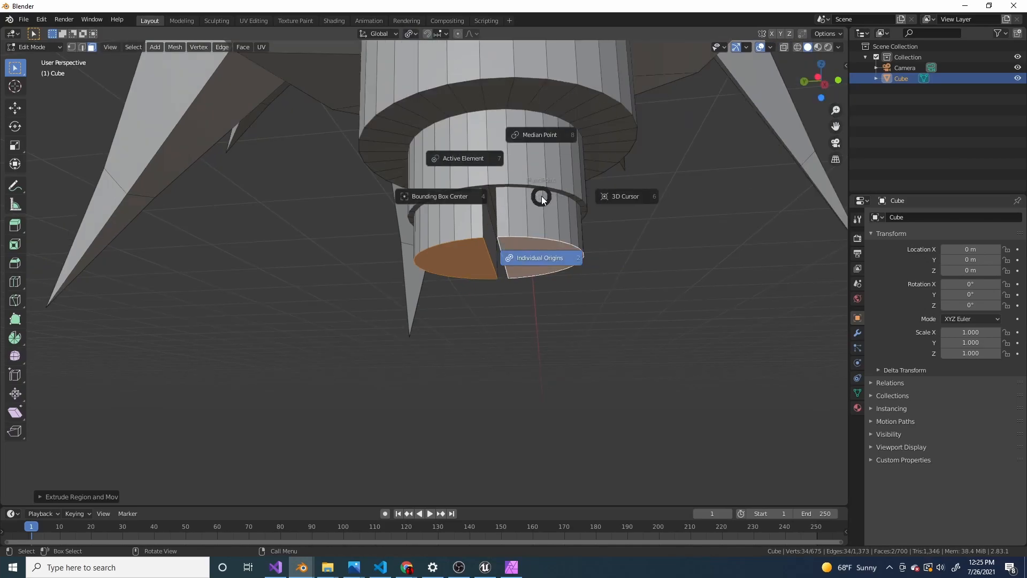
pyautogui.press('.')
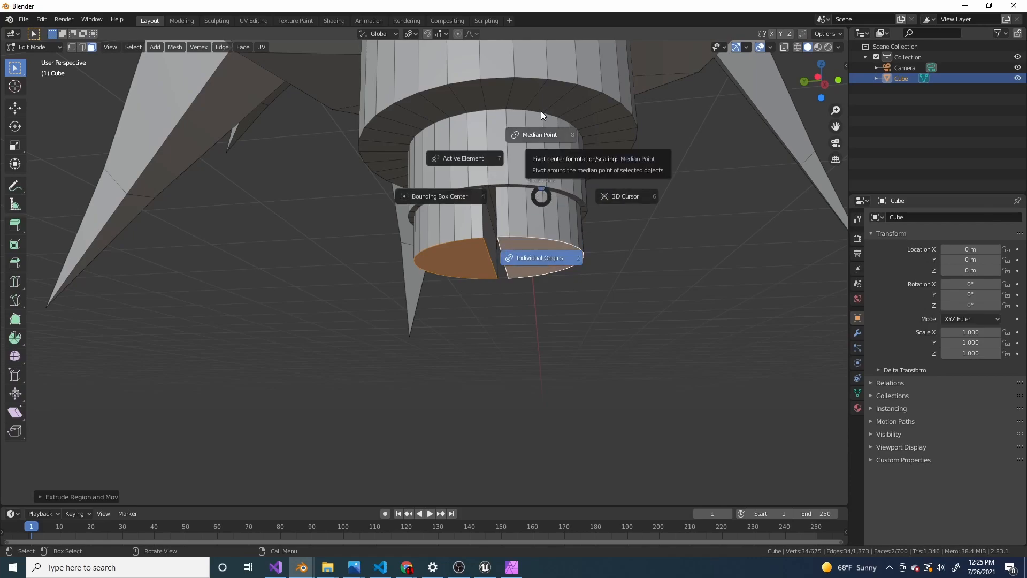
pyautogui.click(548, 104)
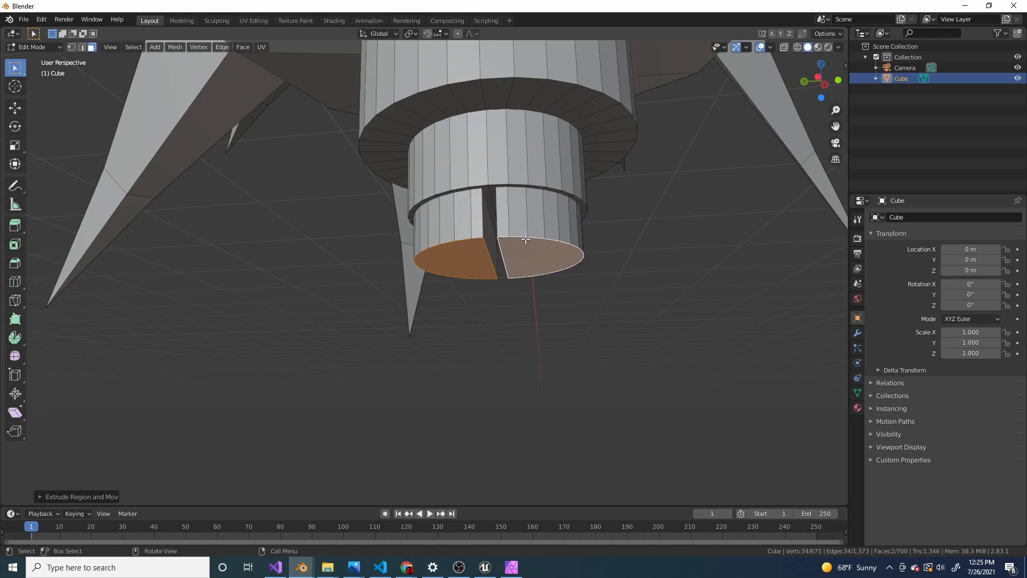
# Step: Stretch the two extruded half-circle end faces outward along the Y axis, finishing with a scale of about 1.4
pyautogui.scroll(2, 599, 254)
pyautogui.press('s')
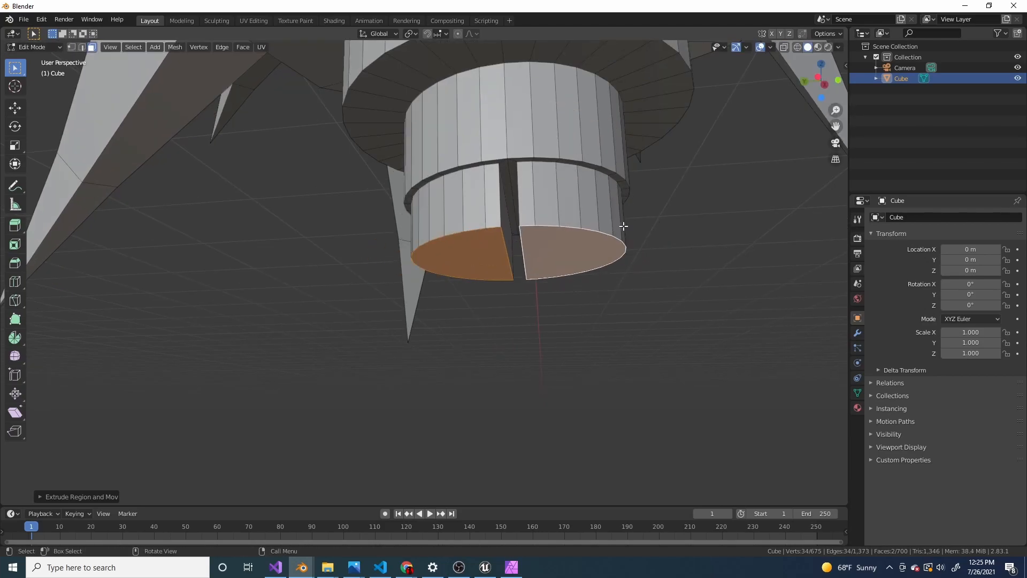
pyautogui.rightClick(717, 232)
pyautogui.moveTo(717, 231); pyautogui.dragTo(651, 229, button='middle')
pyautogui.press('s')
pyautogui.press('x')
pyautogui.press('y')
pyautogui.click(666, 282)
pyautogui.press('s')
pyautogui.press('y')
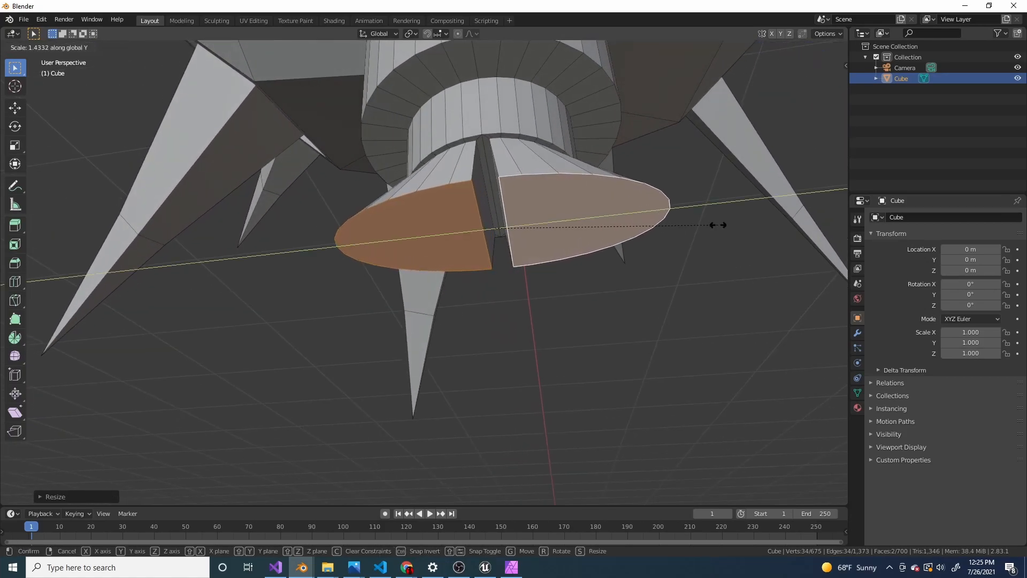
pyautogui.click(717, 222)
# Step: Set the pivot point to Individual Origins and scale both end faces down along Y to widen the gap between them
pyautogui.click(412, 33)
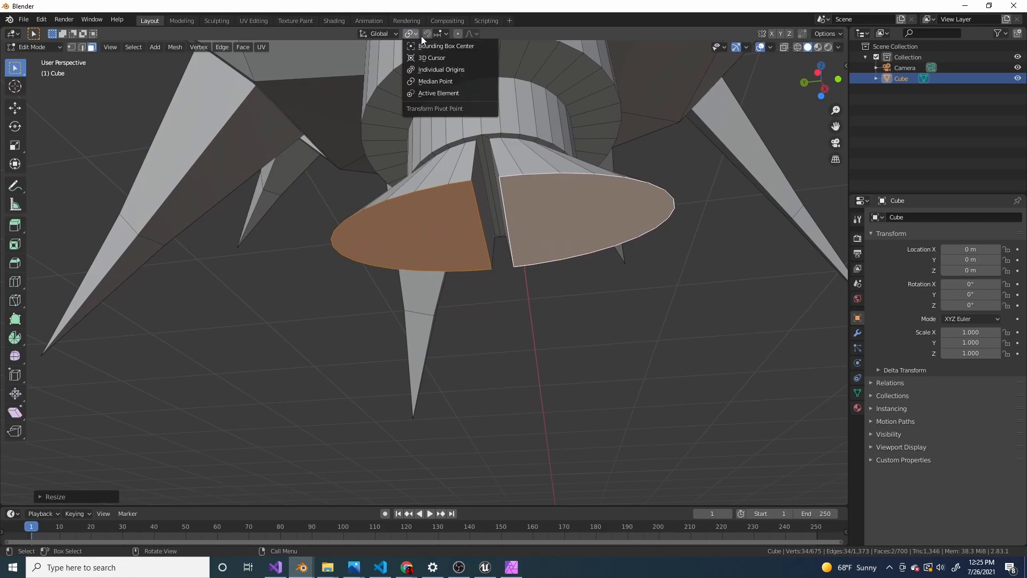
pyautogui.click(434, 70)
pyautogui.press('s')
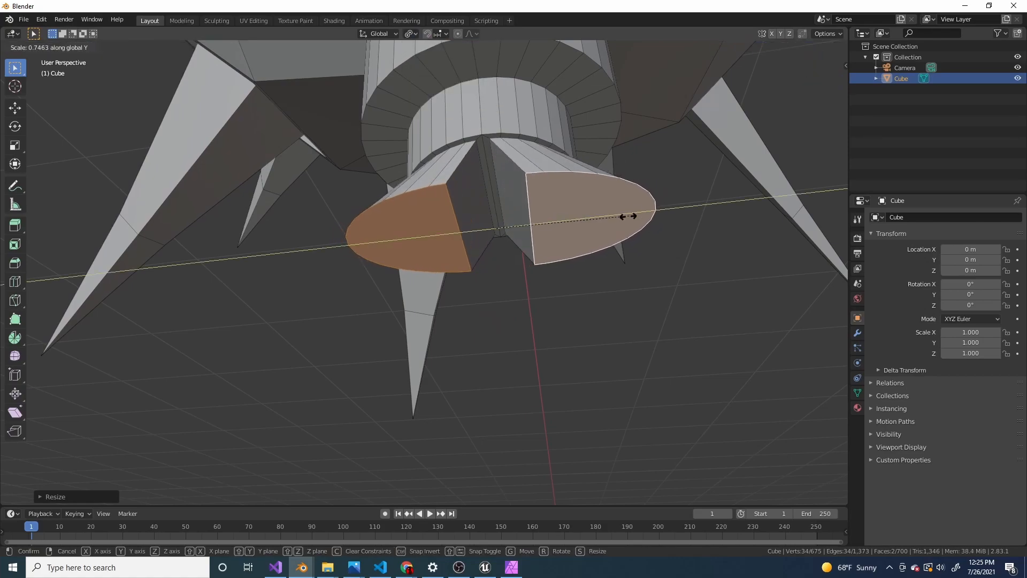
pyautogui.click(582, 217)
pyautogui.moveTo(583, 218); pyautogui.dragTo(566, 273, button='middle')
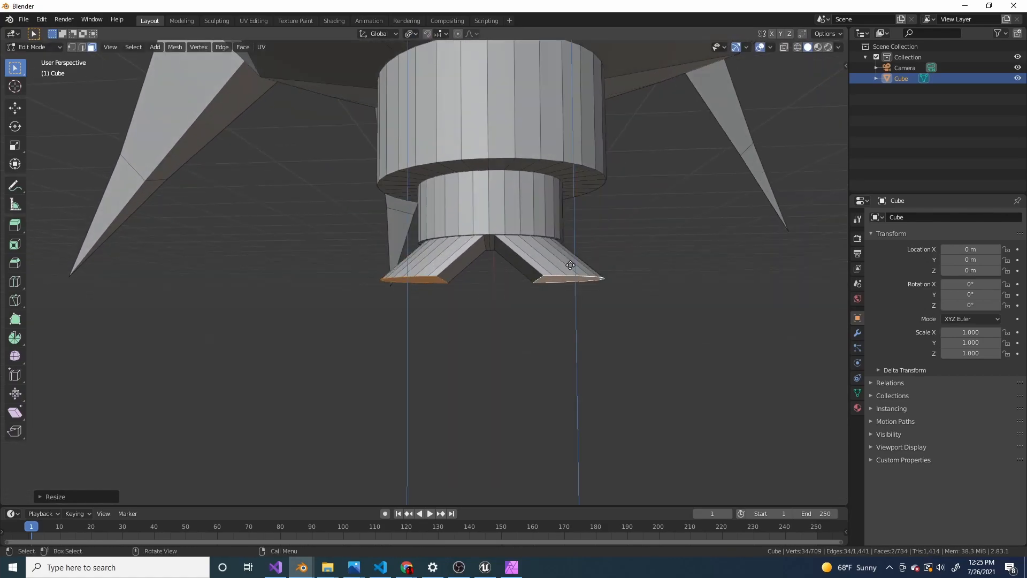
# Step: Extrude both half-circle end faces straight downward to lengthen the two prongs
pyautogui.press('e')
pyautogui.click(580, 351)
pyautogui.moveTo(579, 351); pyautogui.dragTo(614, 275, button='middle')
# Step: Rotate the end face of one of the two prongs about 45° around the global X axis, angling it toward the gap
pyautogui.click(593, 323)
pyautogui.press('r')
pyautogui.press('z')
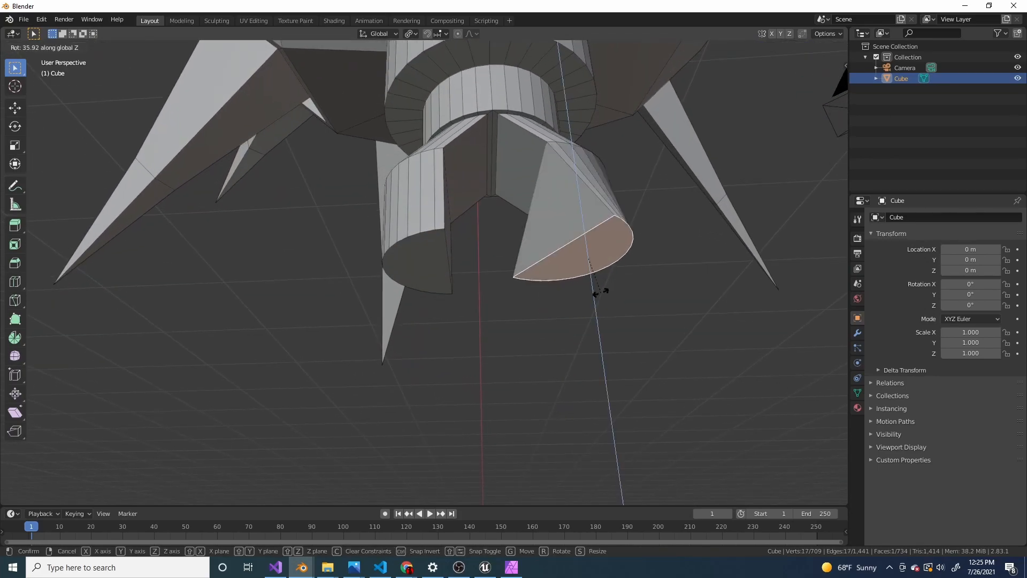
pyautogui.press('y')
pyautogui.click(624, 266)
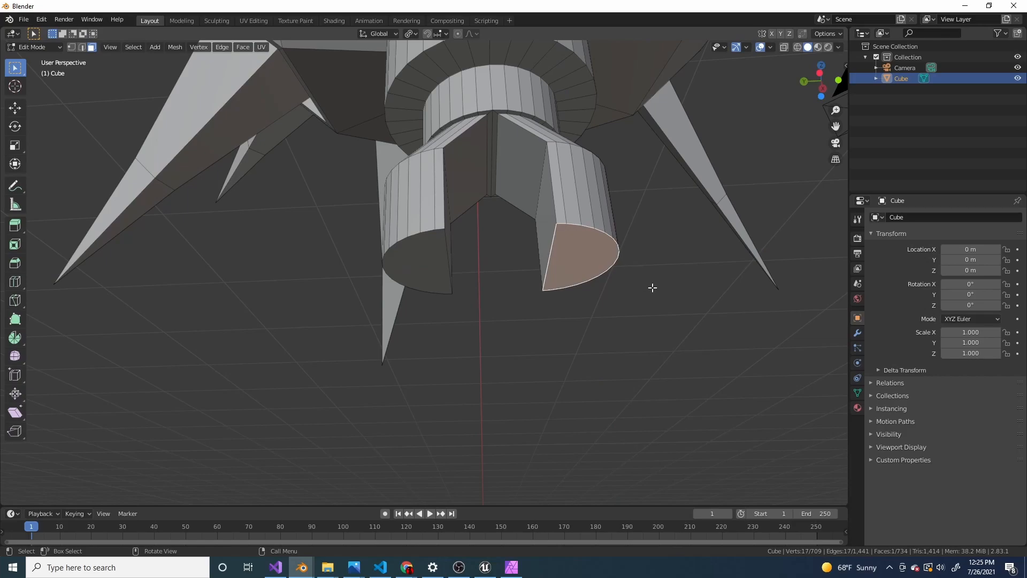
pyautogui.press('r')
pyautogui.press('x')
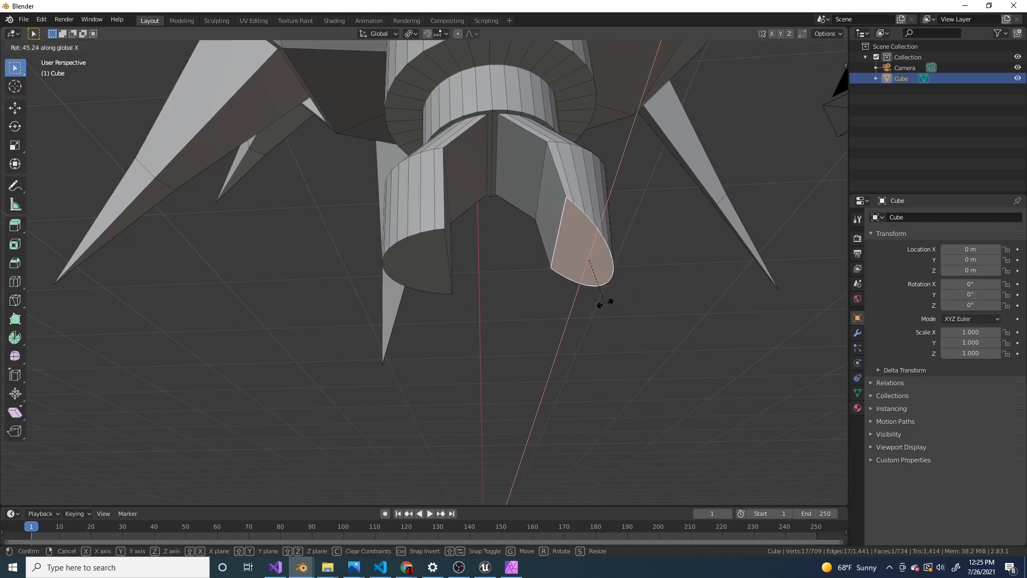
pyautogui.click(605, 302)
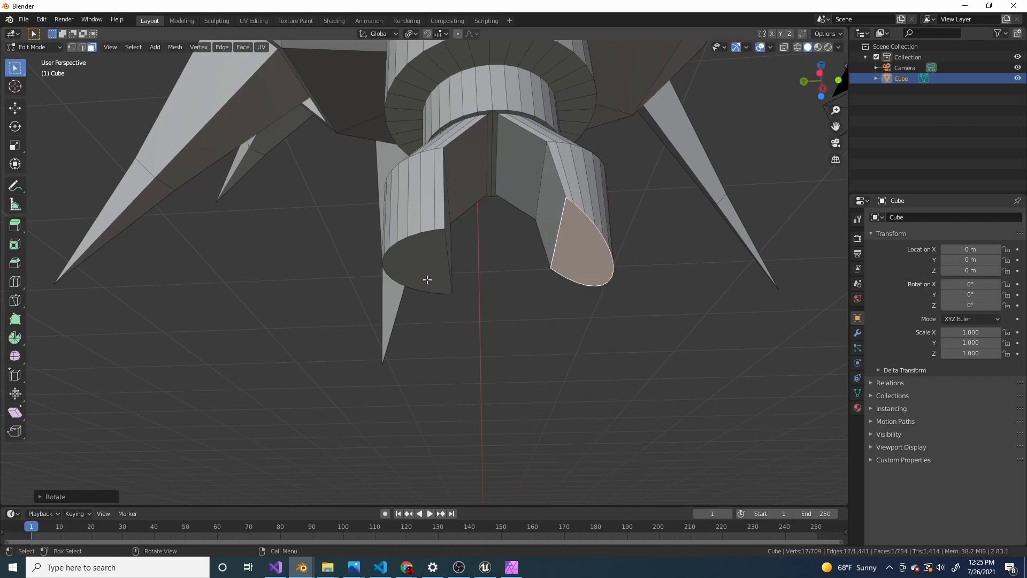
# Step: Rotate the opposite prong's end face by -45° around the global X axis
pyautogui.click(429, 280)
pyautogui.press('r')
pyautogui.press('x')
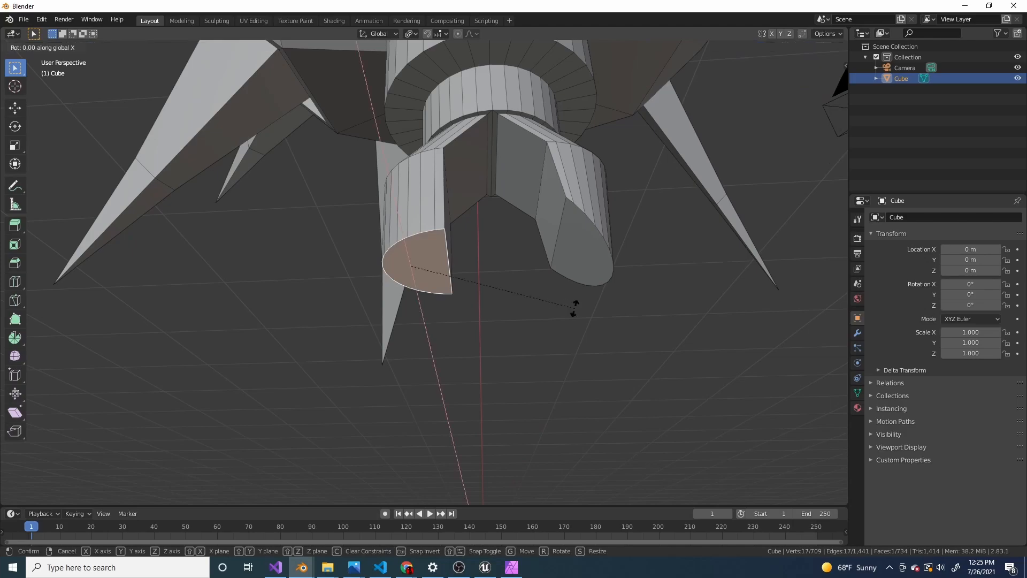
pyautogui.write('-45')
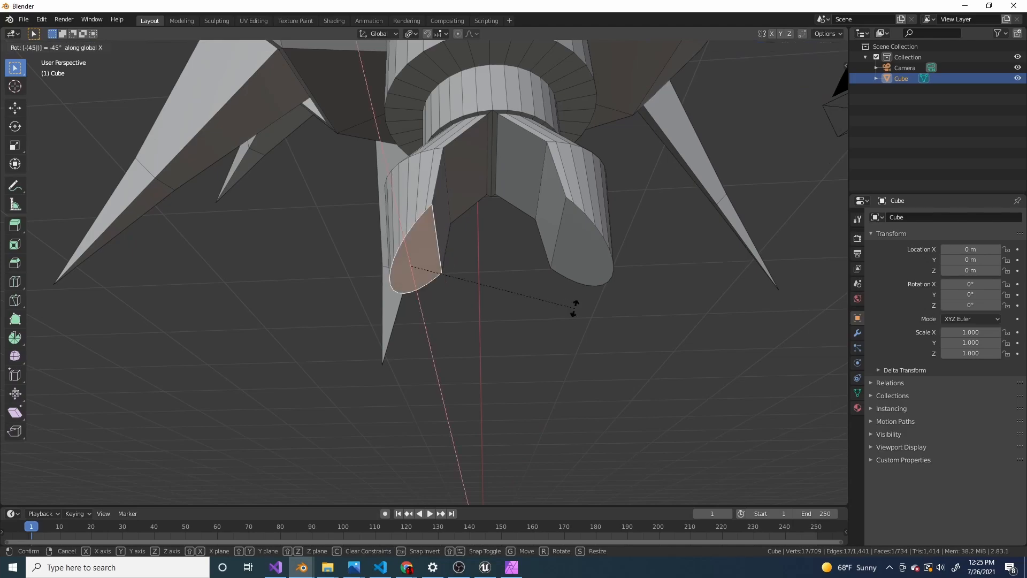
pyautogui.press('Return')
# Step: Select both tilted prong end faces together and extrude them toward each other, leaving a narrow gap
pyautogui.keyDown('shift'); pyautogui.click(573, 261); pyautogui.keyUp('shift')
pyautogui.press('e')
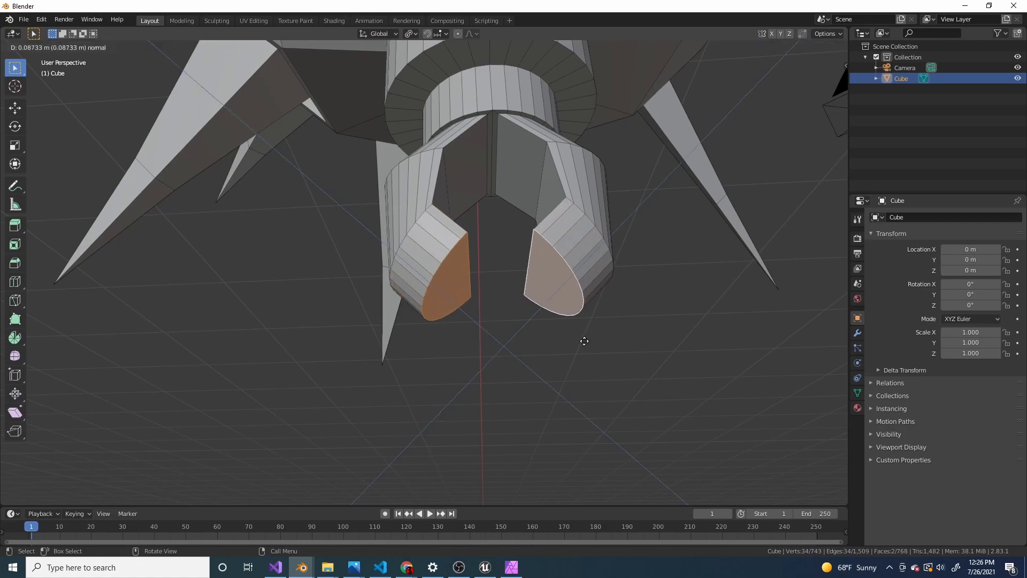
pyautogui.click(557, 355)
# Step: Bridge the two facing prong end faces to close the chain loop
pyautogui.scroll(3, 538, 319)
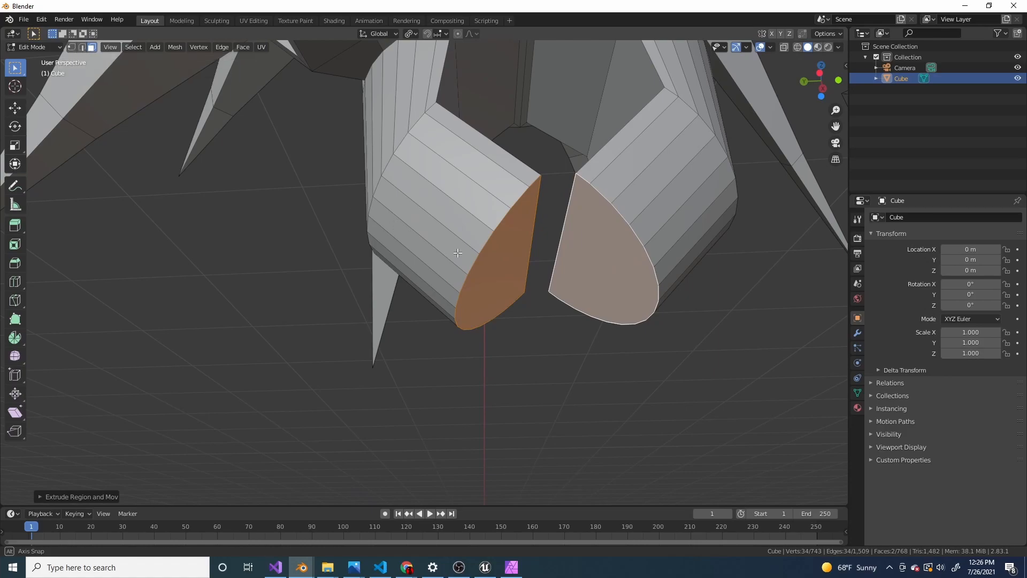
pyautogui.moveTo(459, 253); pyautogui.dragTo(578, 248, button='middle')
pyautogui.rightClick(598, 249)
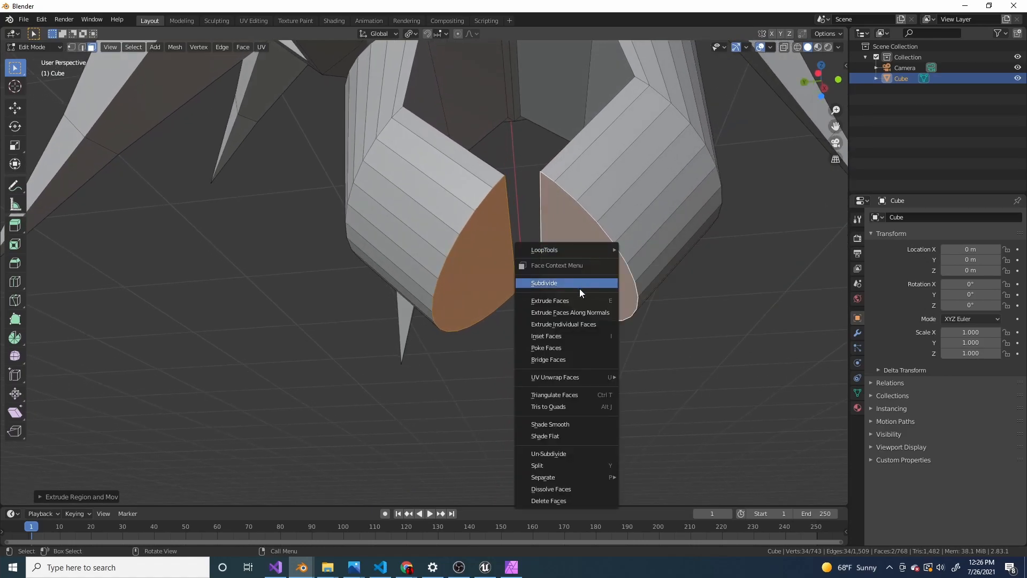
pyautogui.click(570, 359)
pyautogui.moveTo(518, 300); pyautogui.dragTo(544, 349, button='middle')
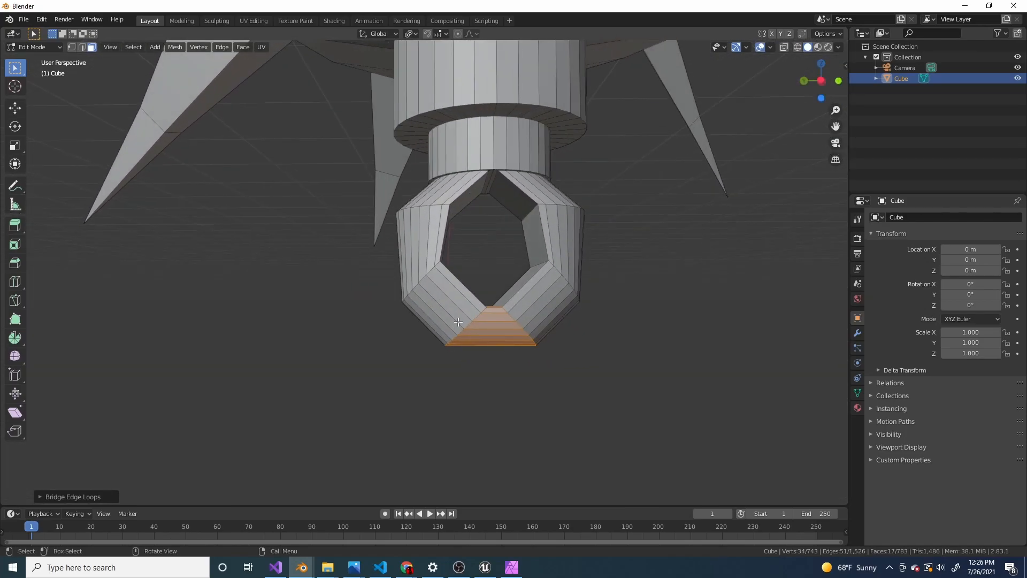
pyautogui.moveTo(512, 301); pyautogui.dragTo(504, 300, button='middle')
pyautogui.scroll(4, 497, 278)
pyautogui.moveTo(488, 259); pyautogui.dragTo(496, 268, button='middle')
pyautogui.scroll(-4, 496, 267)
pyautogui.click(488, 337)
pyautogui.moveTo(486, 323); pyautogui.dragTo(475, 281, button='middle')
# Step: Return to Object Mode and shade the whole mace smooth
pyautogui.press('Tab')
pyautogui.scroll(-3, 530, 331)
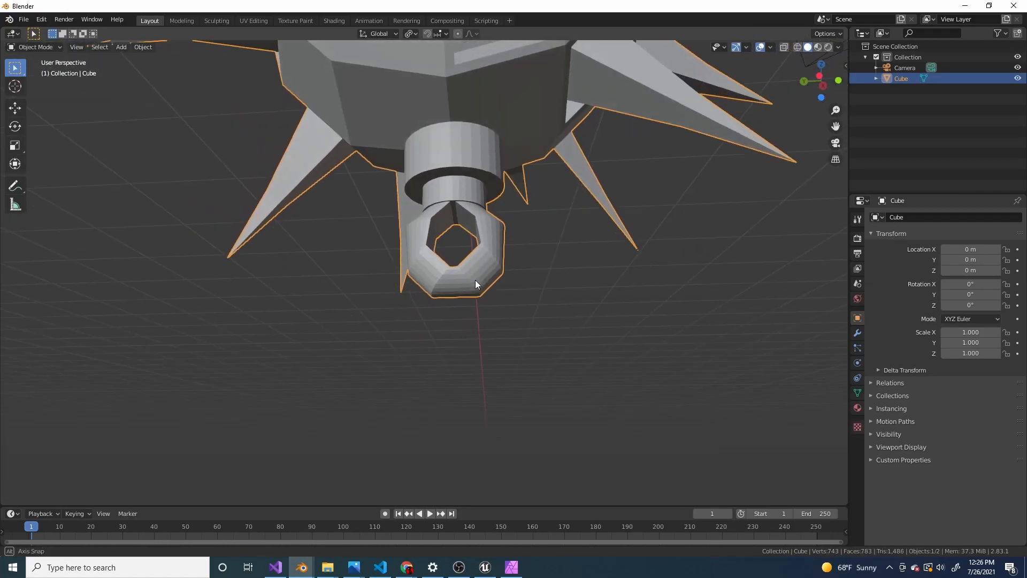
pyautogui.scroll(4, 497, 223)
pyautogui.scroll(3, 496, 226)
pyautogui.rightClick(551, 129)
pyautogui.scroll(1, 644, 155)
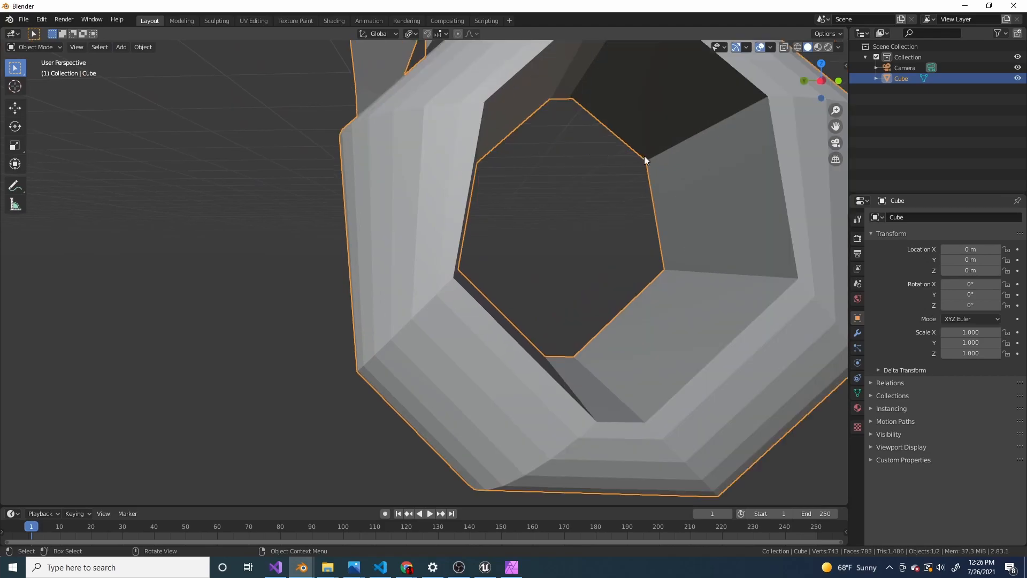
pyautogui.moveTo(644, 155); pyautogui.dragTo(581, 154, button='middle')
pyautogui.scroll(-4, 528, 181)
pyautogui.moveTo(496, 179); pyautogui.dragTo(506, 159, button='middle')
pyautogui.rightClick(511, 130)
pyautogui.click(510, 130)
# Step: Enable Auto Smooth in the mace mesh's normals settings
pyautogui.scroll(-3, 534, 197)
pyautogui.moveTo(534, 197); pyautogui.dragTo(570, 226, button='middle')
pyautogui.scroll(-6, 571, 226)
pyautogui.moveTo(484, 187); pyautogui.dragTo(669, 275, button='middle')
pyautogui.scroll(5, 575, 227)
pyautogui.scroll(-5, 553, 217)
pyautogui.scroll(5, 743, 320)
pyautogui.scroll(-4, 670, 275)
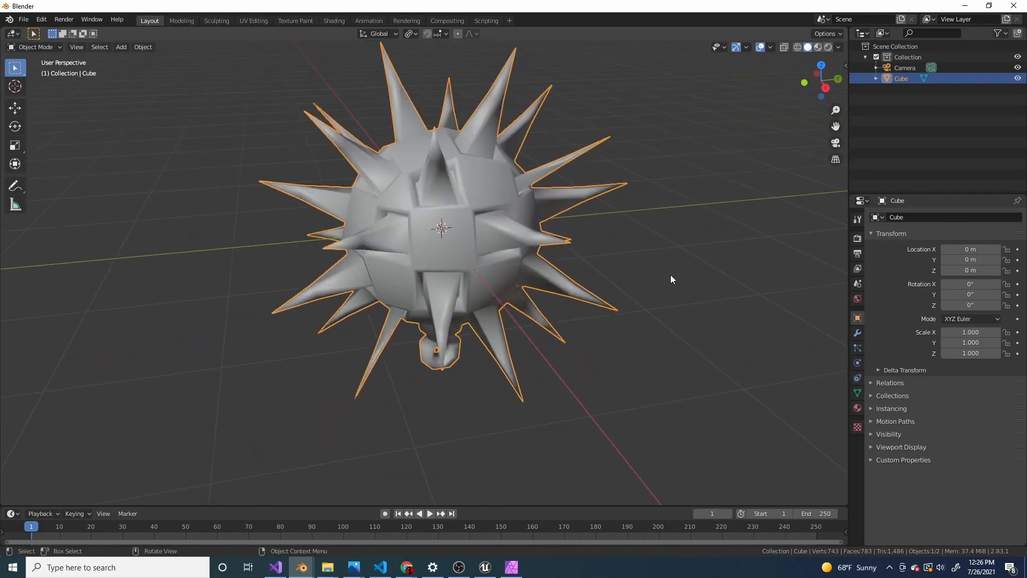
pyautogui.click(857, 392)
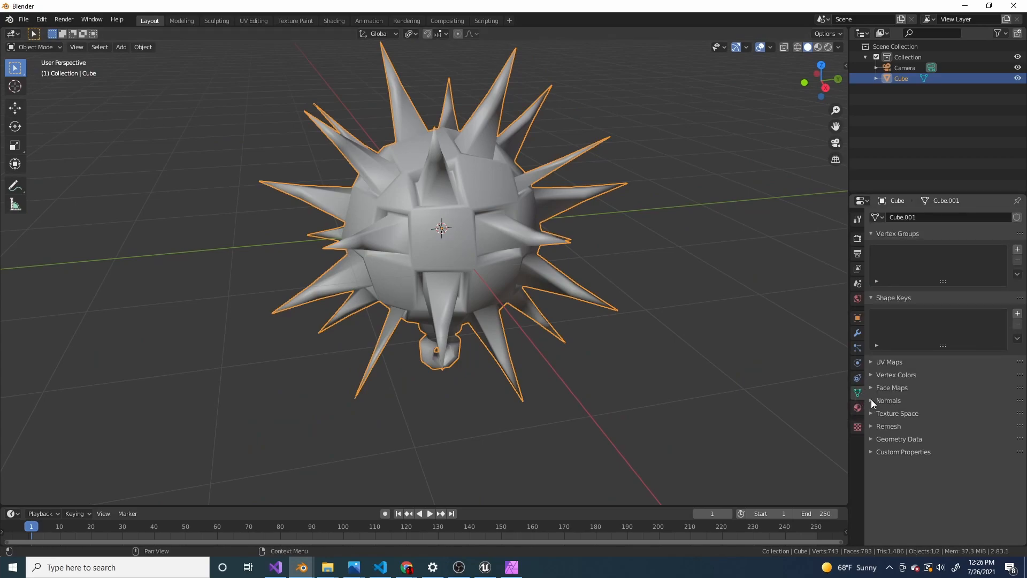
pyautogui.click(871, 402)
pyautogui.click(888, 413)
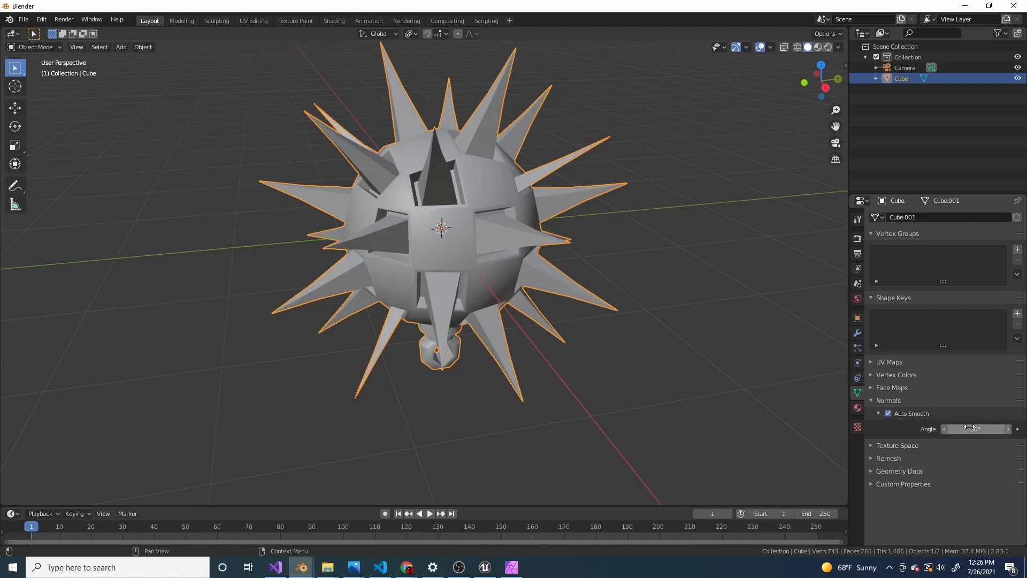
# Step: Try Auto Smooth angles of 14.9° and 11.8° on the mace, checking the shading of the ball and loop
pyautogui.scroll(3, 588, 321)
pyautogui.moveTo(560, 294); pyautogui.dragTo(548, 263, button='middle')
pyautogui.scroll(2, 548, 263)
pyautogui.scroll(-6, 521, 216)
pyautogui.moveTo(437, 239); pyautogui.dragTo(500, 258, button='middle')
pyautogui.scroll(2, 499, 258)
pyautogui.moveTo(976, 429); pyautogui.dragTo(959, 429)
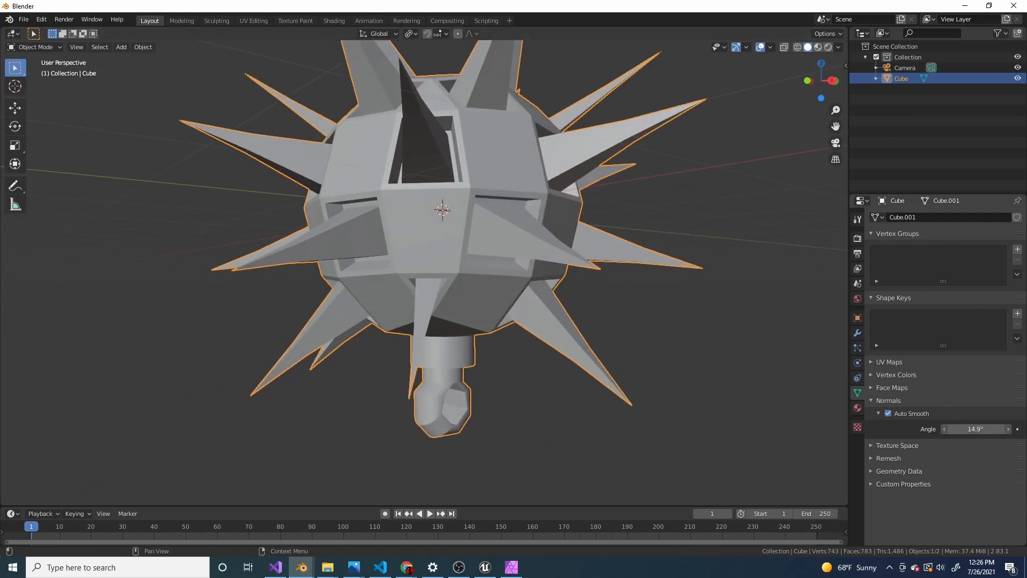
pyautogui.scroll(-3, 454, 255)
pyautogui.moveTo(454, 255); pyautogui.dragTo(414, 310, button='middle')
pyautogui.scroll(3, 470, 290)
pyautogui.moveTo(469, 290); pyautogui.dragTo(595, 351, button='middle')
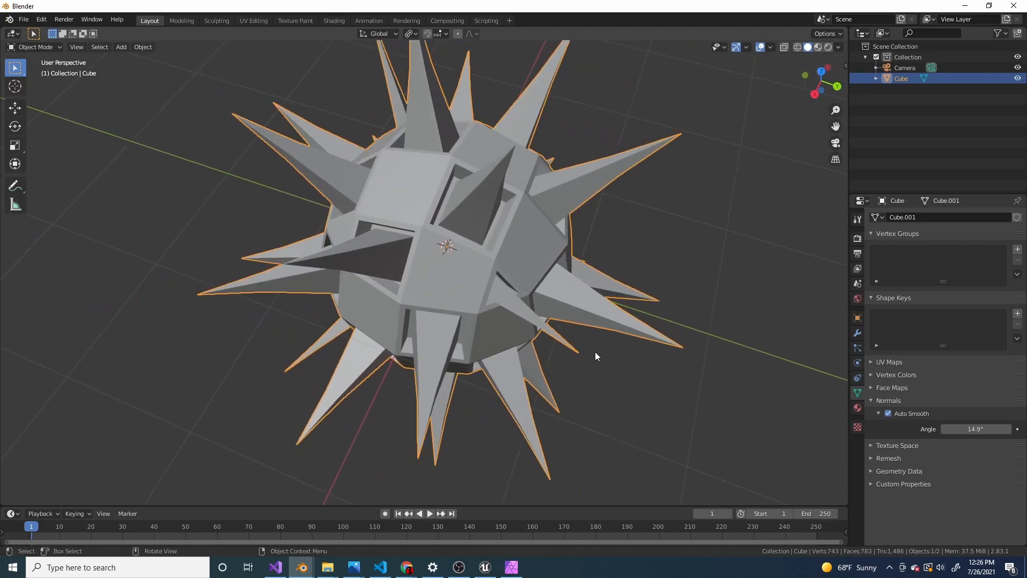
pyautogui.moveTo(976, 429); pyautogui.dragTo(970, 429)
# Step: Set the mace's Auto Smooth angle to 16.8°
pyautogui.moveTo(667, 326); pyautogui.dragTo(537, 194, button='middle')
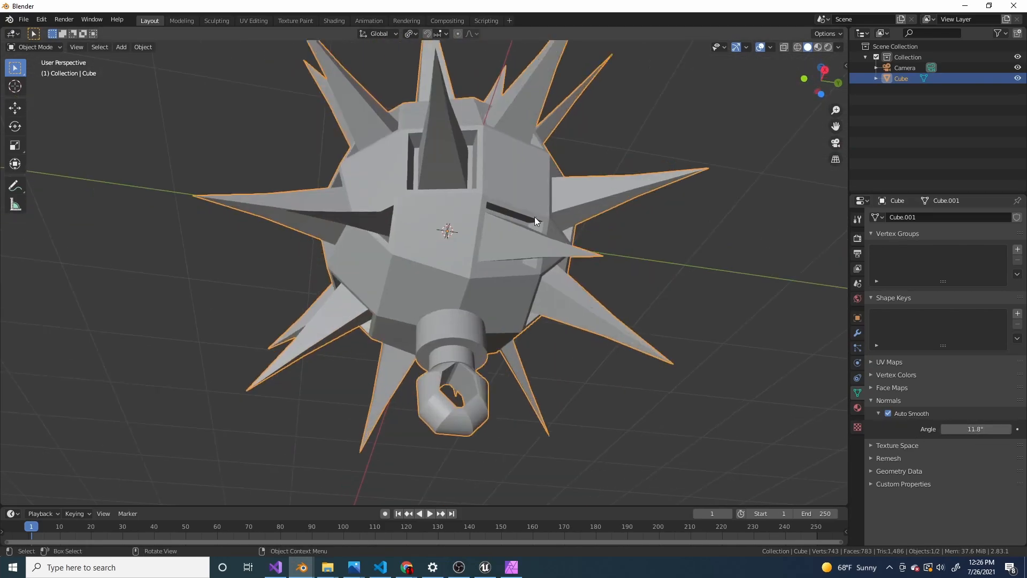
pyautogui.scroll(3, 524, 308)
pyautogui.moveTo(524, 308); pyautogui.dragTo(496, 262, button='middle')
pyautogui.scroll(4, 496, 275)
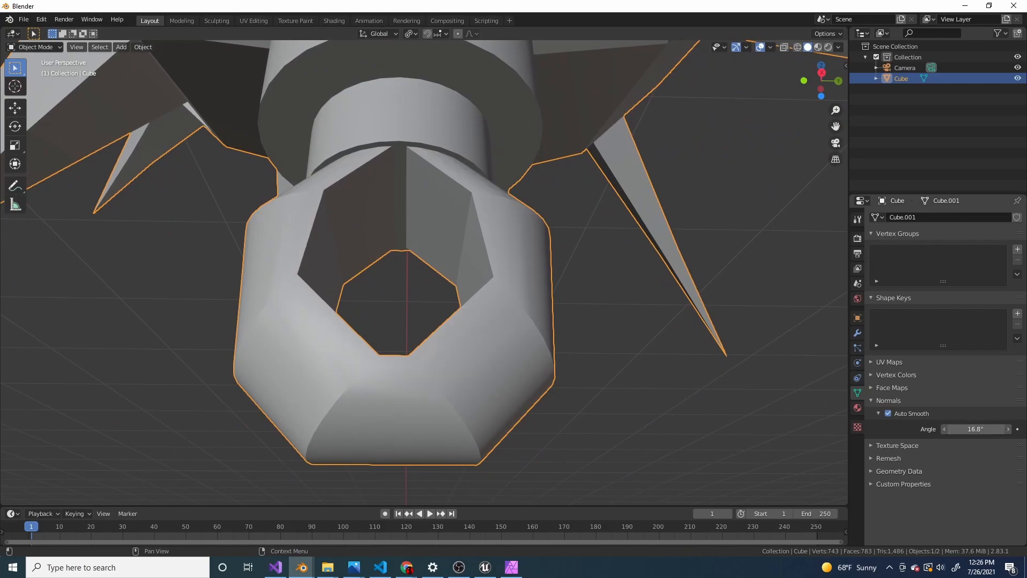
# Step: Examine the smoothed chain loop, collar and lower spikes from several angles and distances
pyautogui.moveTo(532, 348); pyautogui.dragTo(477, 350, button='middle')
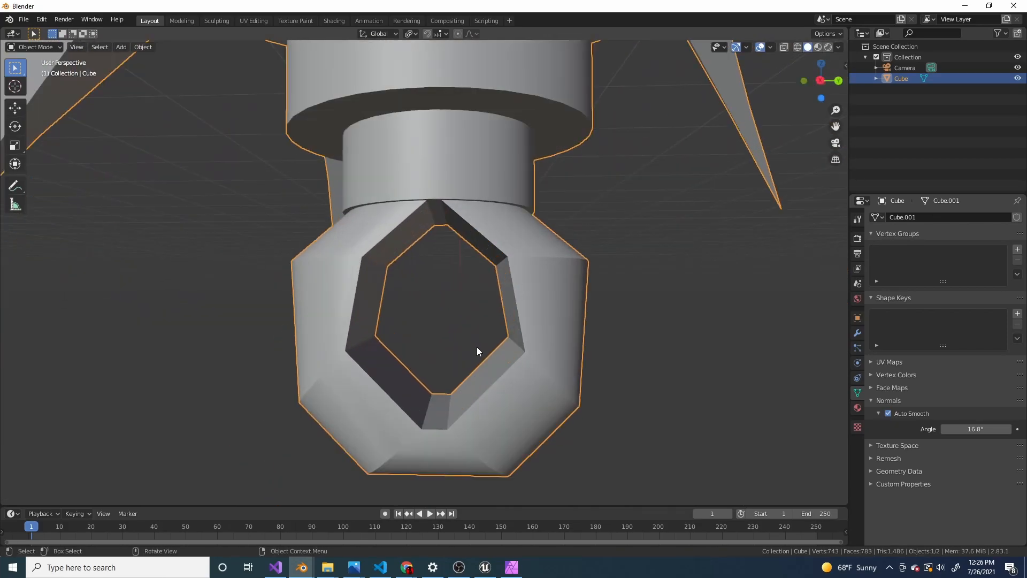
pyautogui.scroll(-6, 476, 347)
pyautogui.moveTo(488, 303)
pyautogui.mouseDown(button='middle')
pyautogui.moveTo(511, 319)
pyautogui.moveTo(499, 314)
pyautogui.mouseUp(button='middle')
pyautogui.scroll(5, 499, 316)
pyautogui.scroll(-5, 500, 314)
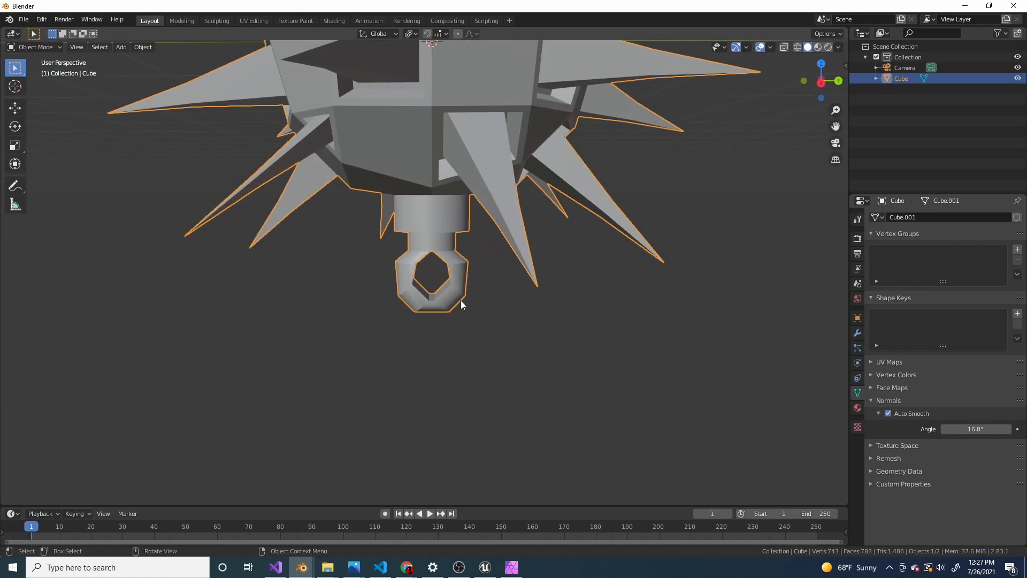
pyautogui.scroll(-5, 449, 281)
pyautogui.moveTo(443, 274); pyautogui.dragTo(483, 286, button='middle')
pyautogui.scroll(5, 482, 282)
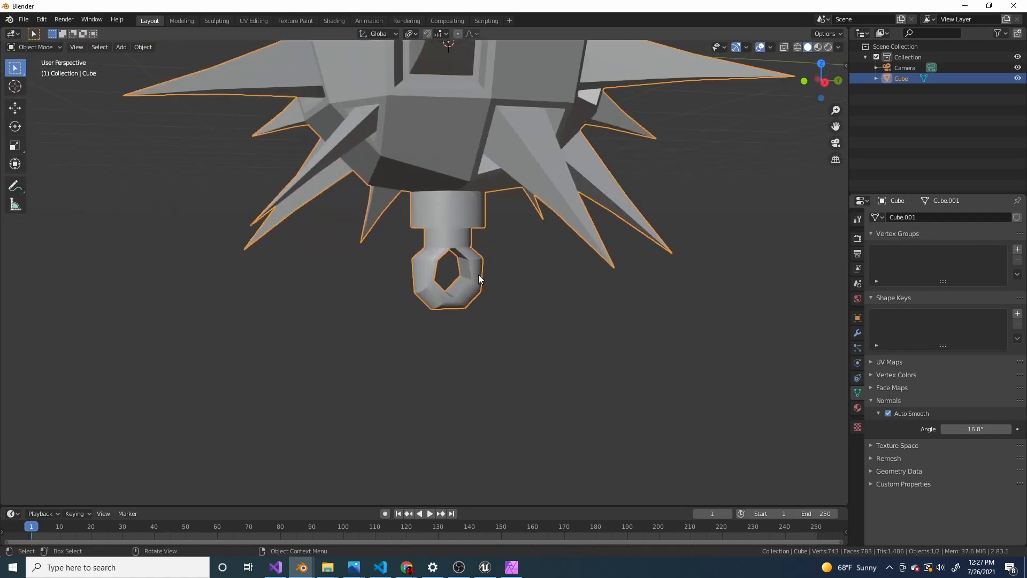
# Step: Add a plane mesh at the origin and scale it up into a large floor around the mace
pyautogui.scroll(-8, 481, 275)
pyautogui.moveTo(499, 249); pyautogui.dragTo(548, 262, button='middle')
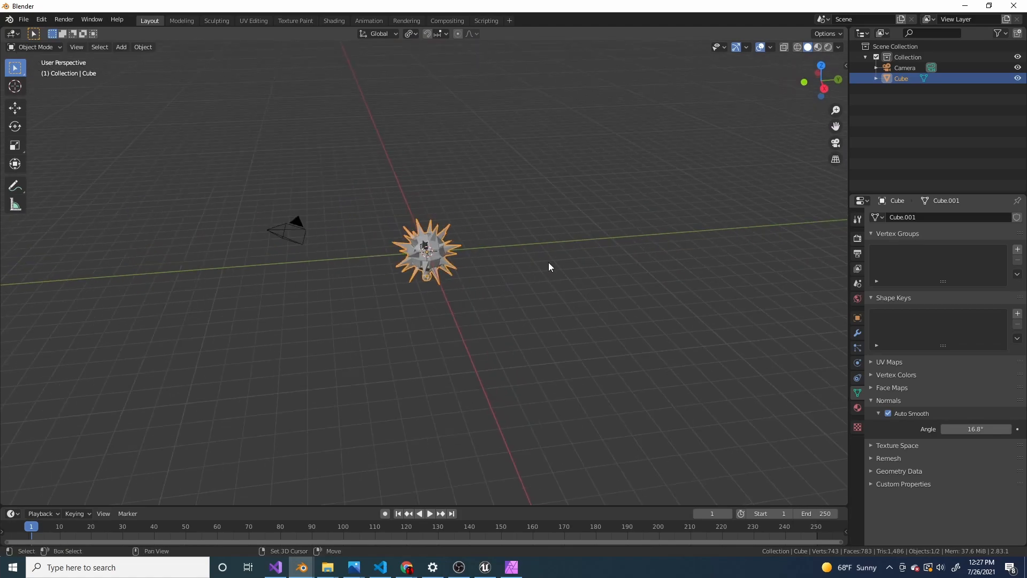
pyautogui.hotkey('shift', 'a')
pyautogui.moveTo(548, 262)
pyautogui.click(612, 264)
pyautogui.press('s')
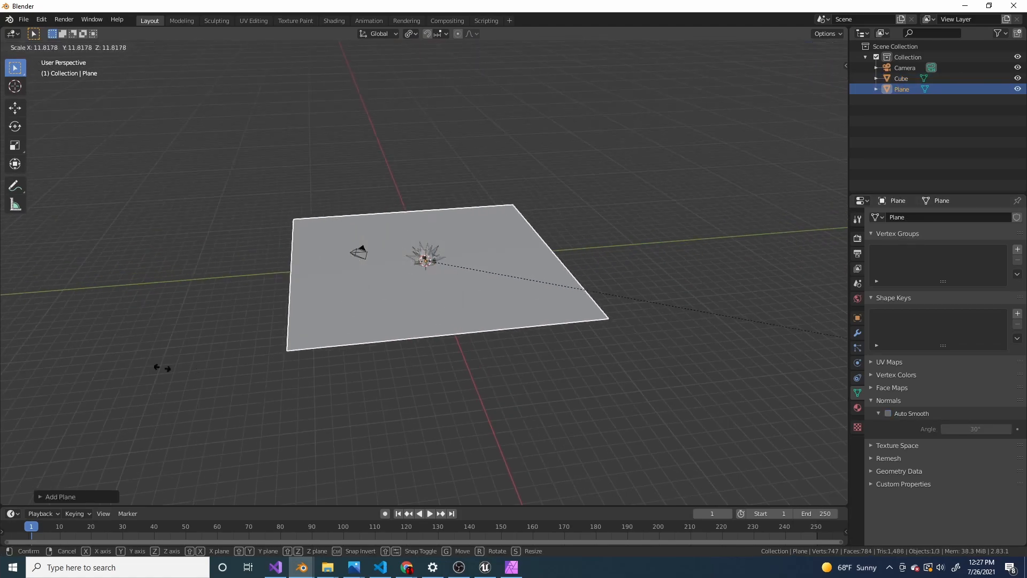
pyautogui.click(486, 321)
# Step: Move the mace up along the Z axis until it hovers fully above the floor plane
pyautogui.scroll(8, 448, 242)
pyautogui.click(484, 262)
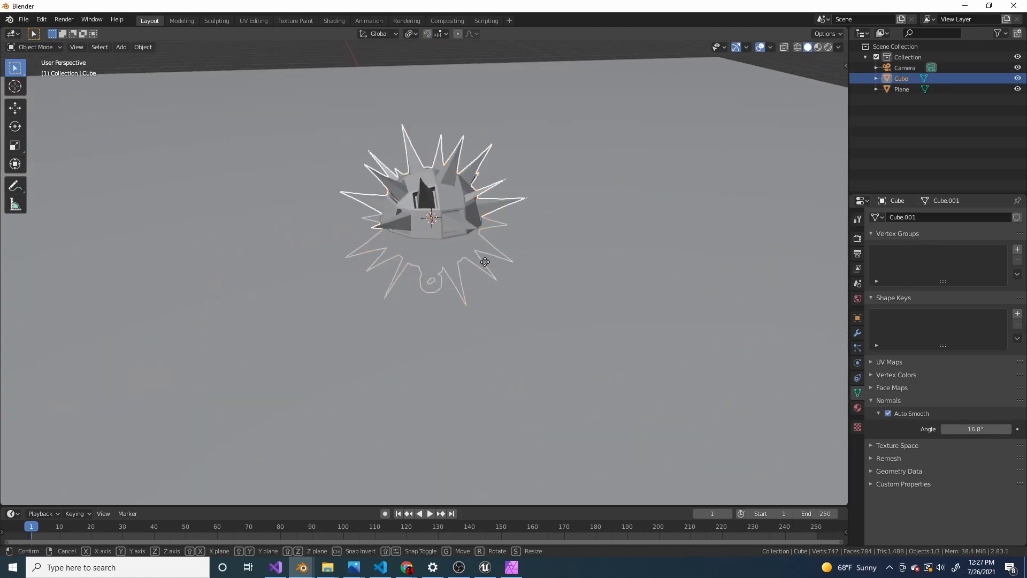
pyautogui.press('g')
pyautogui.press('z')
pyautogui.click(472, 128)
pyautogui.moveTo(471, 129); pyautogui.dragTo(476, 209, button='middle')
pyautogui.press('g')
pyautogui.press('z')
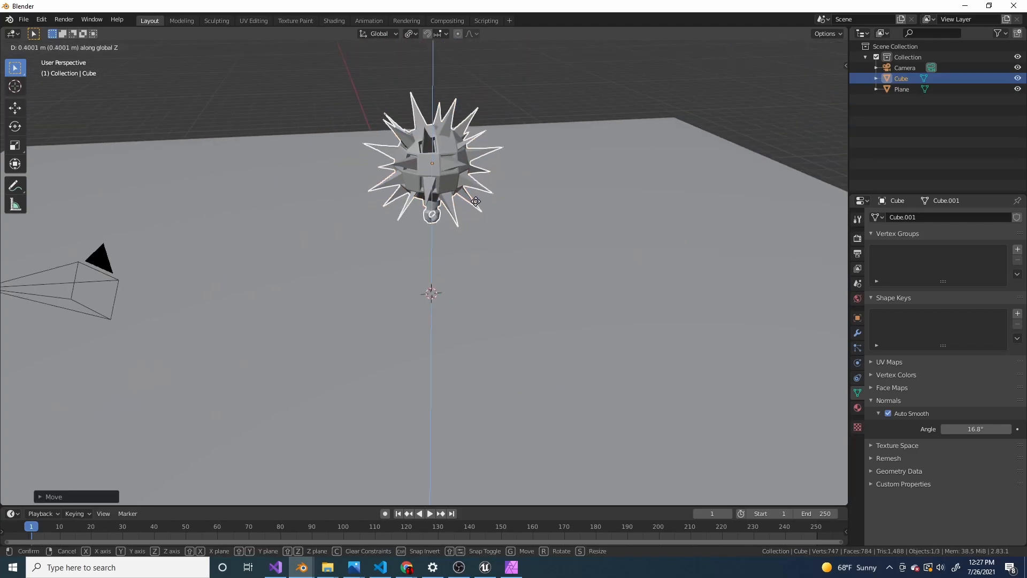
pyautogui.click(474, 172)
# Step: Add a torus mesh at the origin below the mace
pyautogui.moveTo(474, 171); pyautogui.dragTo(522, 167, button='middle')
pyautogui.hotkey('shift', 'a')
pyautogui.moveTo(522, 166)
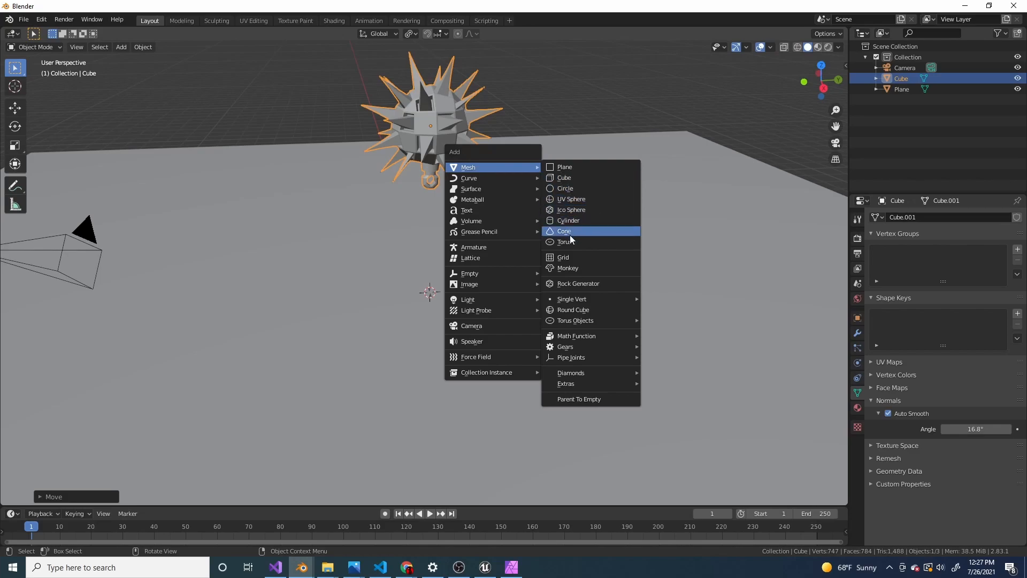
pyautogui.press('Escape')
pyautogui.hotkey('shift', 'a')
pyautogui.moveTo(502, 223)
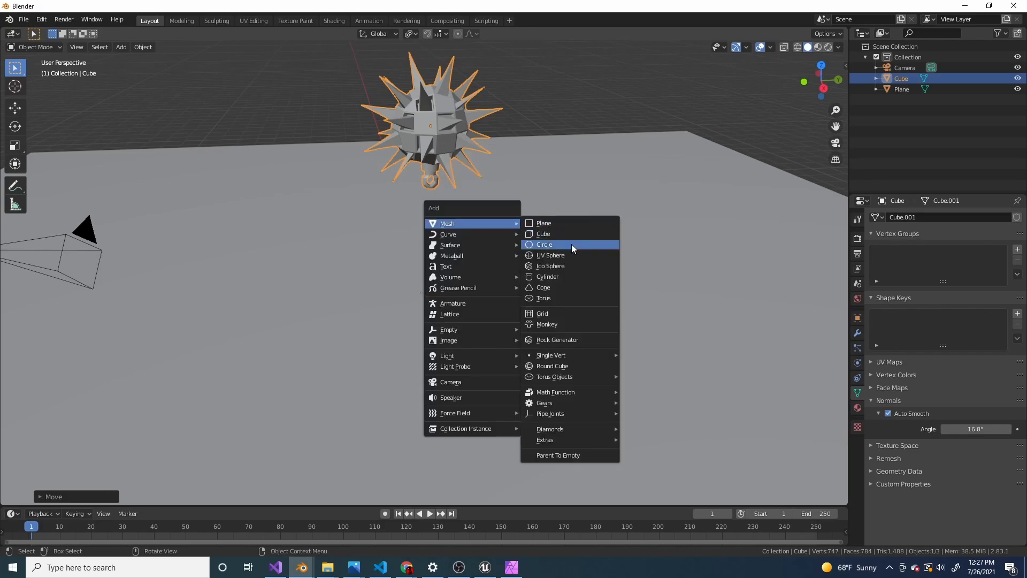
pyautogui.click(570, 294)
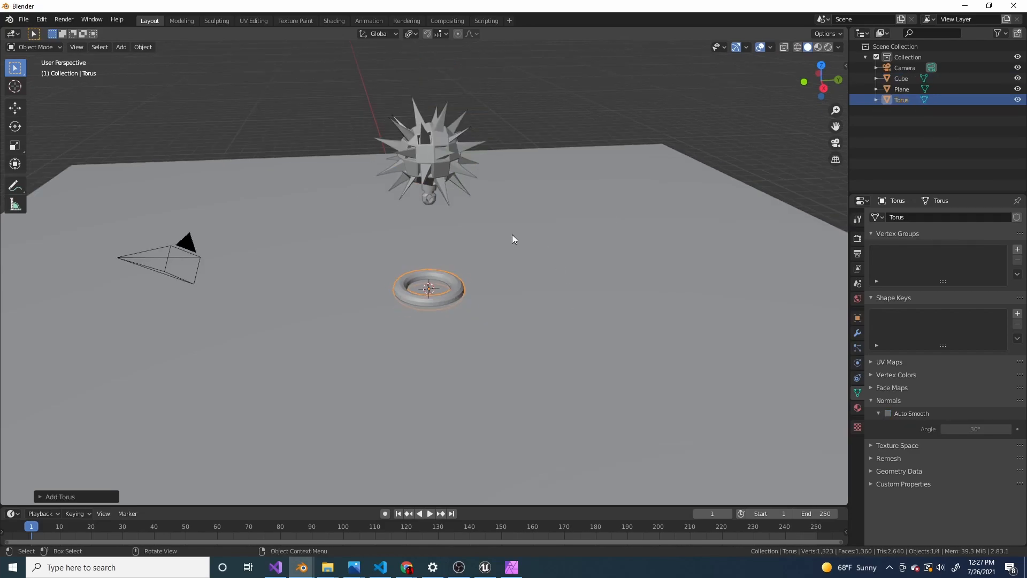
# Step: Hide the spiked mace and select the torus on the floor plane
pyautogui.moveTo(515, 232); pyautogui.dragTo(535, 278, button='middle')
pyautogui.scroll(4, 439, 341)
pyautogui.scroll(-3, 439, 361)
pyautogui.moveTo(440, 362); pyautogui.dragTo(470, 367, button='middle')
pyautogui.scroll(3, 493, 371)
pyautogui.scroll(-3, 417, 163)
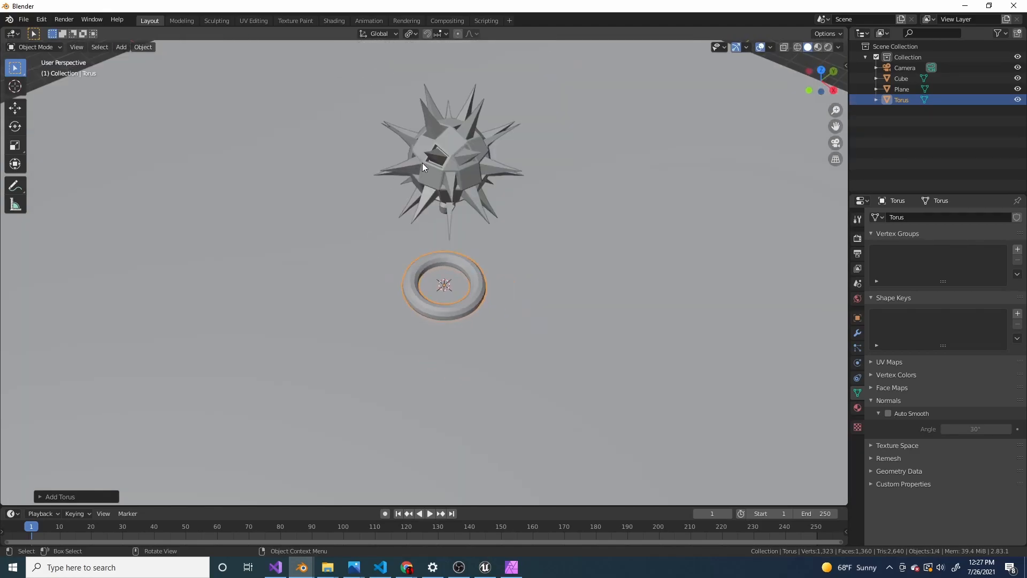
pyautogui.click(439, 171)
pyautogui.scroll(3, 540, 271)
pyautogui.scroll(-2, 540, 271)
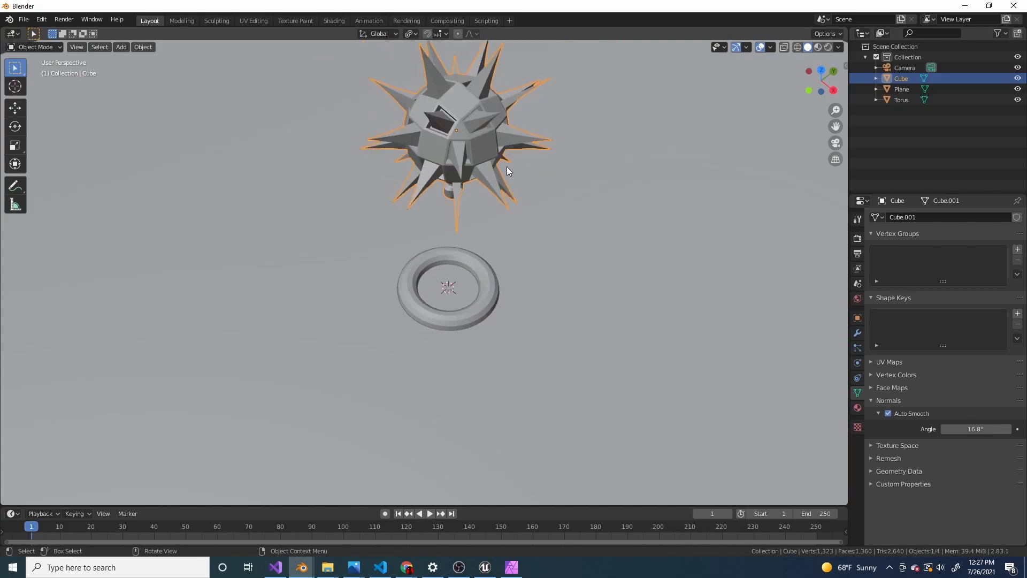
pyautogui.moveTo(506, 166); pyautogui.dragTo(487, 223, button='middle')
pyautogui.press('h')
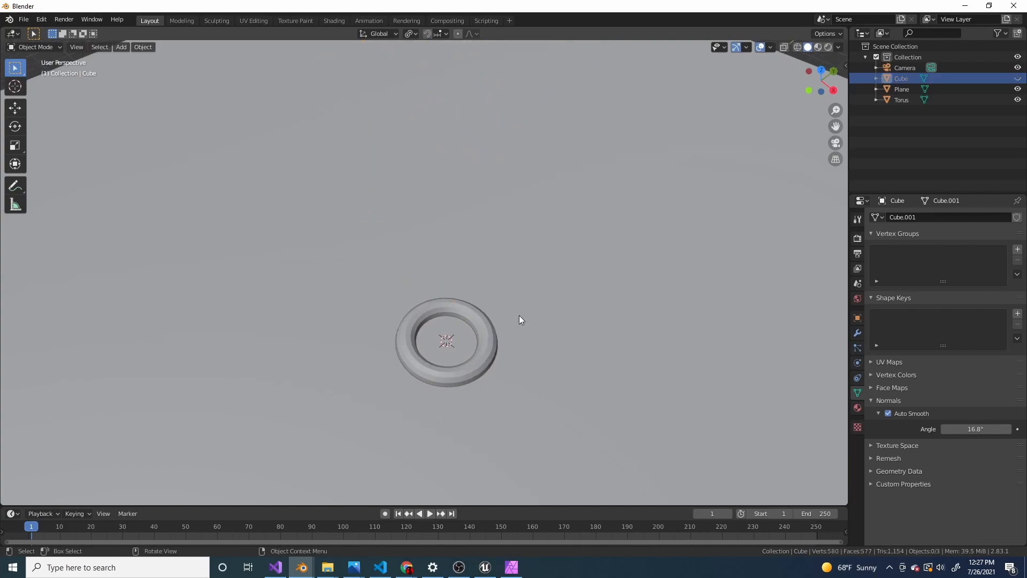
pyautogui.click(485, 328)
pyautogui.moveTo(584, 317)
pyautogui.mouseDown(button='middle')
pyautogui.moveTo(583, 281)
pyautogui.moveTo(570, 325)
pyautogui.mouseUp(button='middle')
pyautogui.scroll(2, 571, 325)
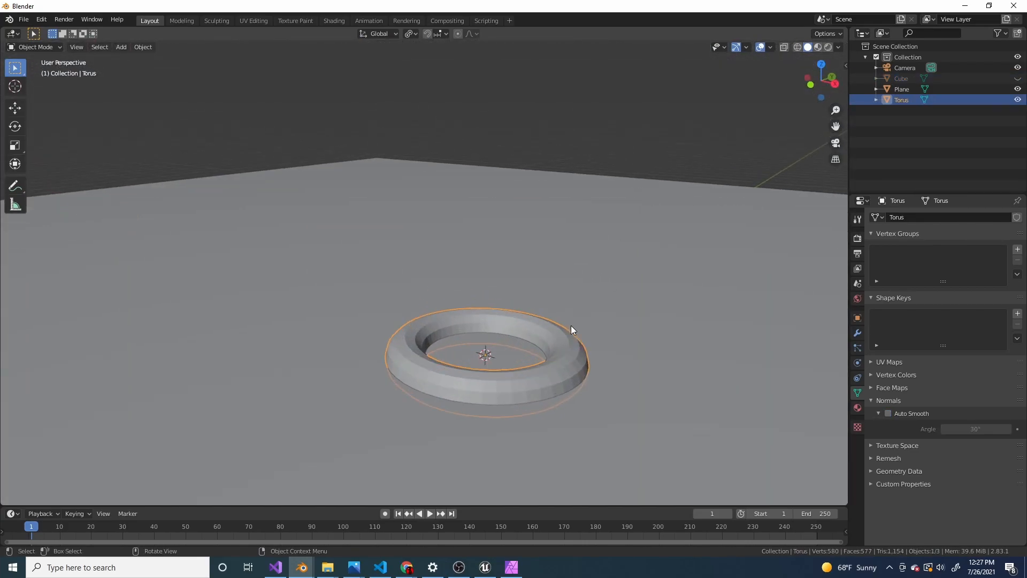
pyautogui.press('Tab')
pyautogui.press('Tab')
pyautogui.press('g')
pyautogui.press('z')
pyautogui.press('Escape')
# Step: Enter Edit Mode on the torus and show it from the top in wireframe shading
pyautogui.press('Tab')
pyautogui.scroll(-1, 629, 357)
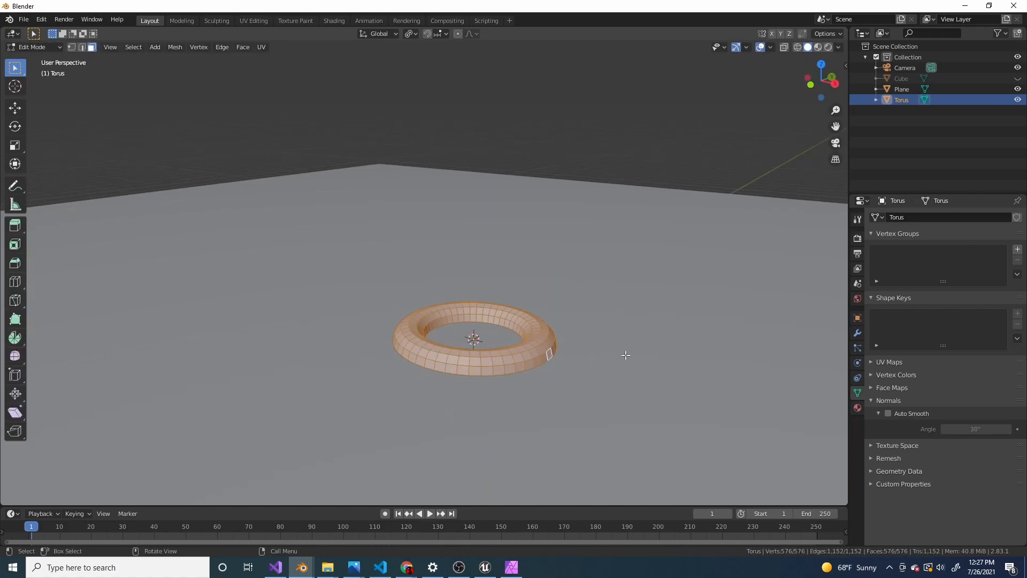
pyautogui.press('KP_7')
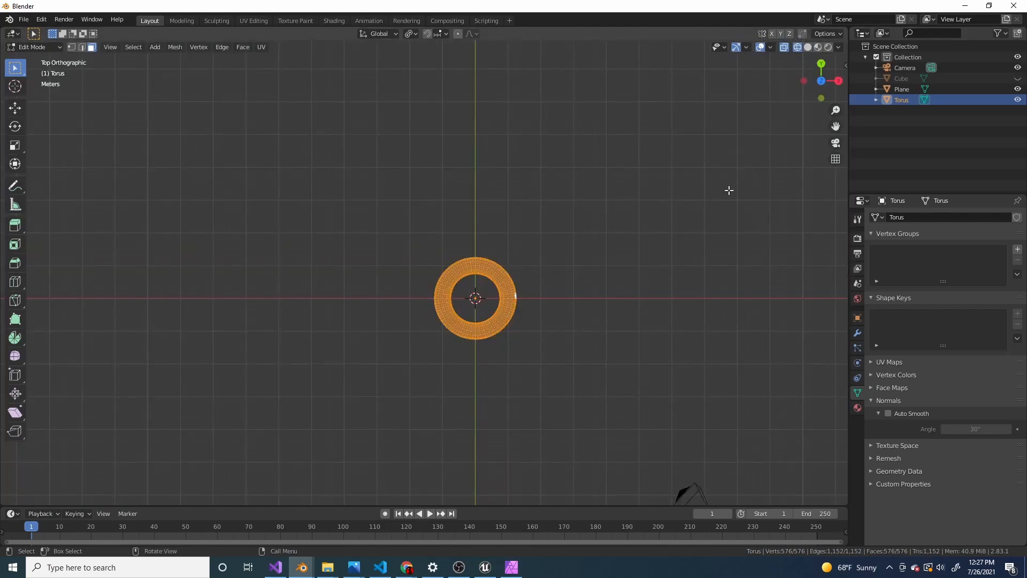
# Step: Elongate the torus into an oval chain link by extruding its +X half about 0.8 m along the X axis
pyautogui.scroll(5, 571, 326)
pyautogui.keyDown('shift'); pyautogui.moveTo(569, 305); pyautogui.dragTo(531, 251, button='middle'); pyautogui.keyUp('shift')
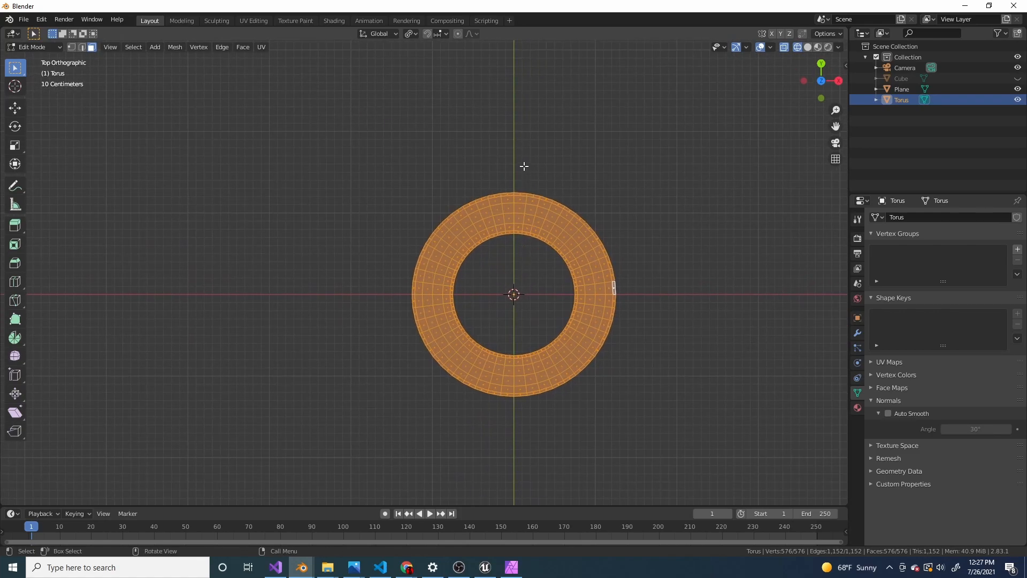
pyautogui.moveTo(517, 166); pyautogui.dragTo(690, 468)
pyautogui.scroll(3, 545, 323)
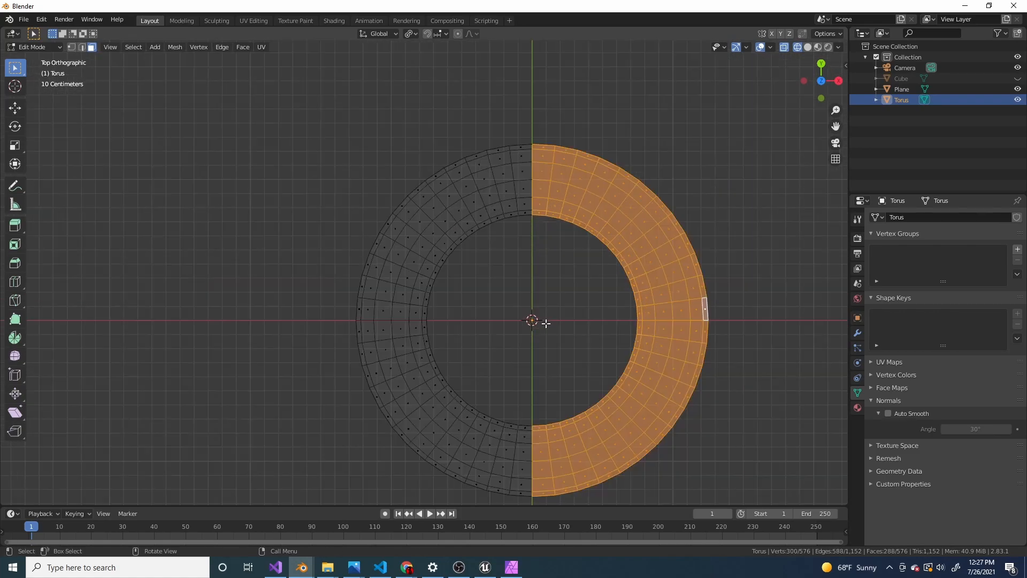
pyautogui.press('e')
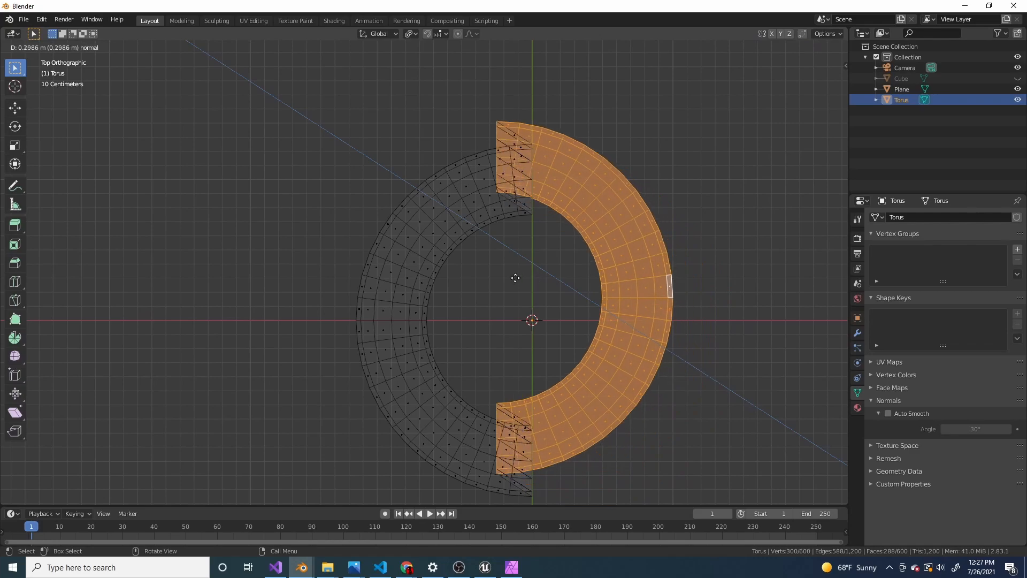
pyautogui.rightClick(524, 274)
pyautogui.press('g')
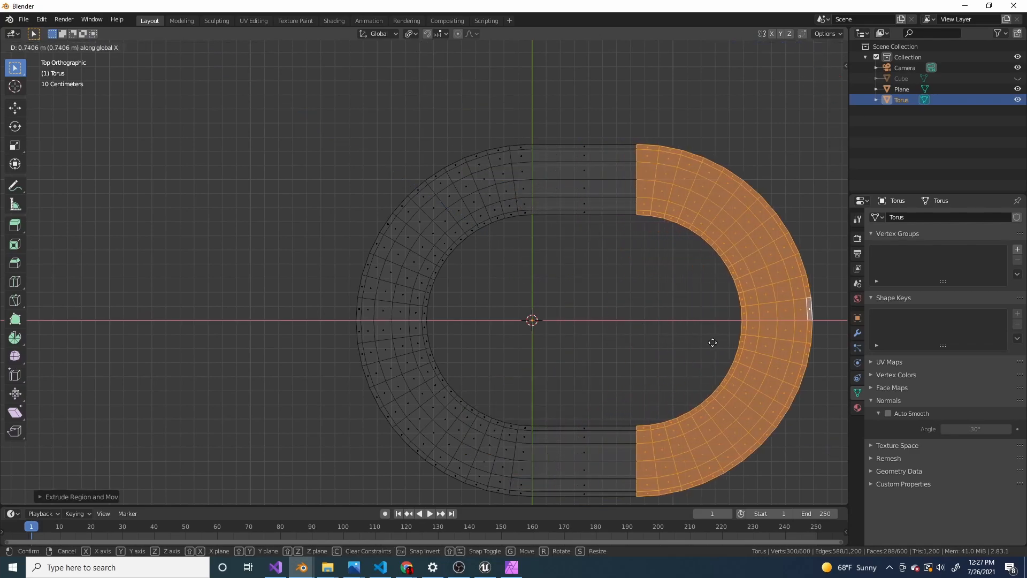
pyautogui.rightClick(602, 328)
pyautogui.scroll(-4, 568, 325)
pyautogui.press('g')
pyautogui.press('x')
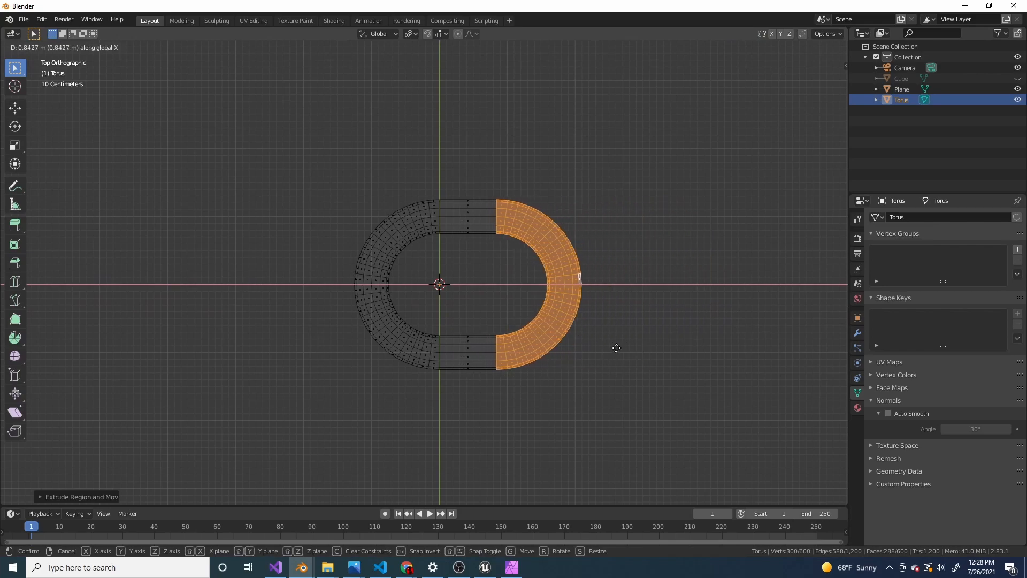
pyautogui.click(613, 348)
# Step: Return to Object Mode in solid shading and set the oval link's origin to its geometry
pyautogui.moveTo(613, 348)
pyautogui.mouseDown(button='middle')
pyautogui.moveTo(602, 277)
pyautogui.moveTo(663, 275)
pyautogui.moveTo(589, 321)
pyautogui.moveTo(608, 361)
pyautogui.mouseUp(button='middle')
pyautogui.press('Tab')
pyautogui.hotkey('shift', 'z')
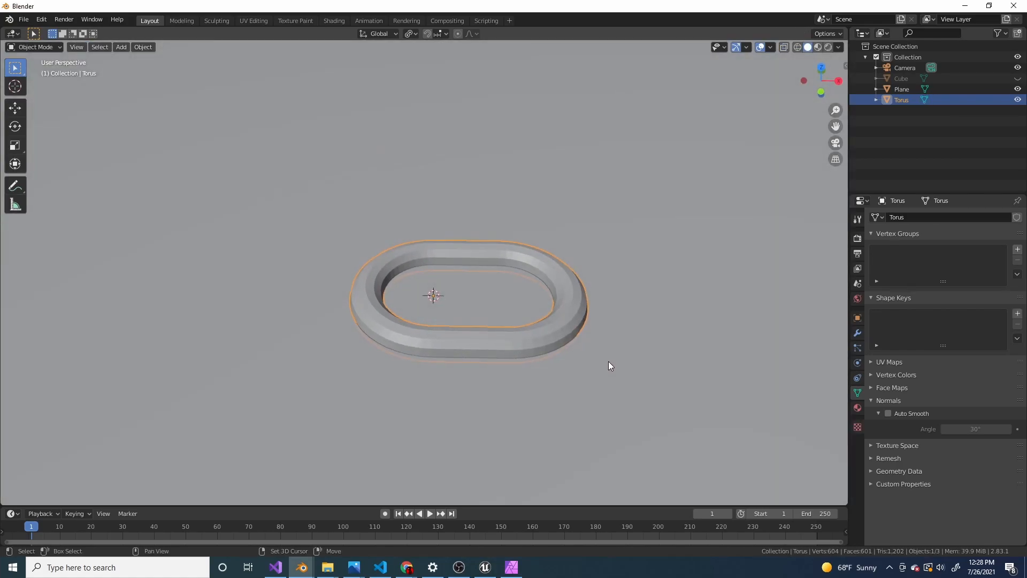
pyautogui.click(140, 48)
pyautogui.moveTo(168, 72)
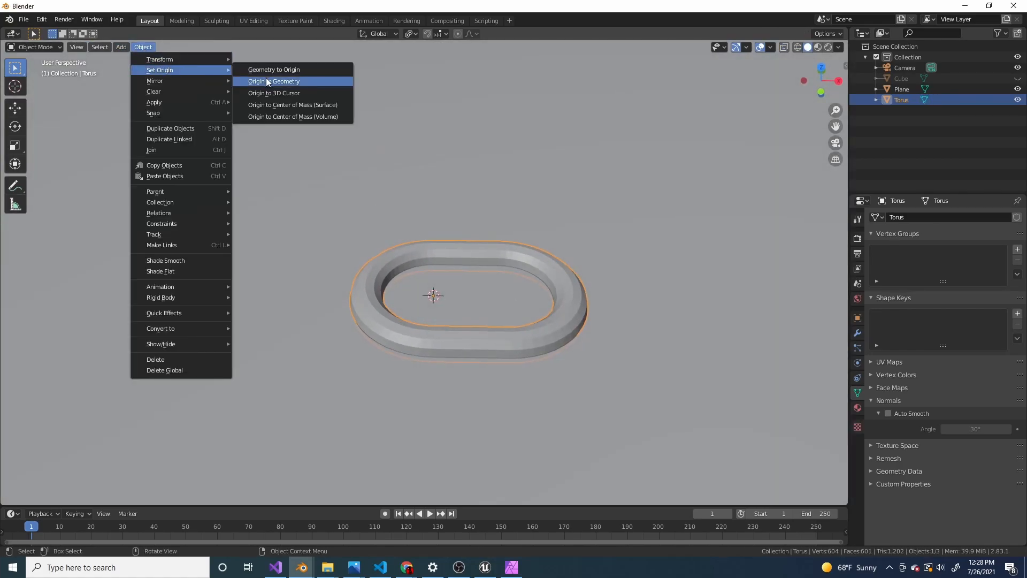
pyautogui.click(296, 82)
# Step: Duplicate the oval link in place and rotate the copy about 90° around the X axis
pyautogui.scroll(-3, 333, 184)
pyautogui.moveTo(493, 288); pyautogui.dragTo(465, 249, button='middle')
pyautogui.scroll(3, 519, 300)
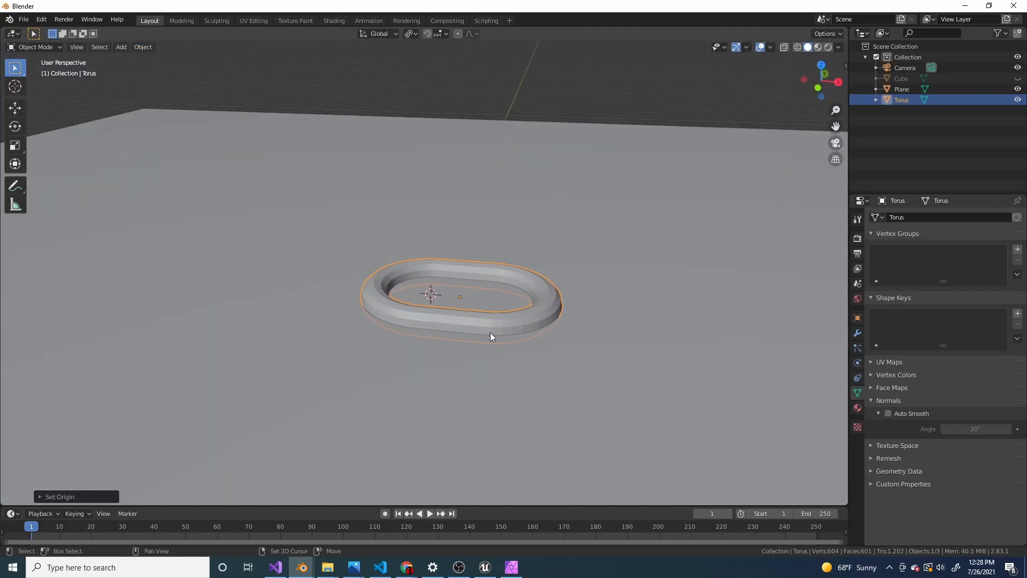
pyautogui.hotkey('shift', 'd')
pyautogui.rightClick(529, 334)
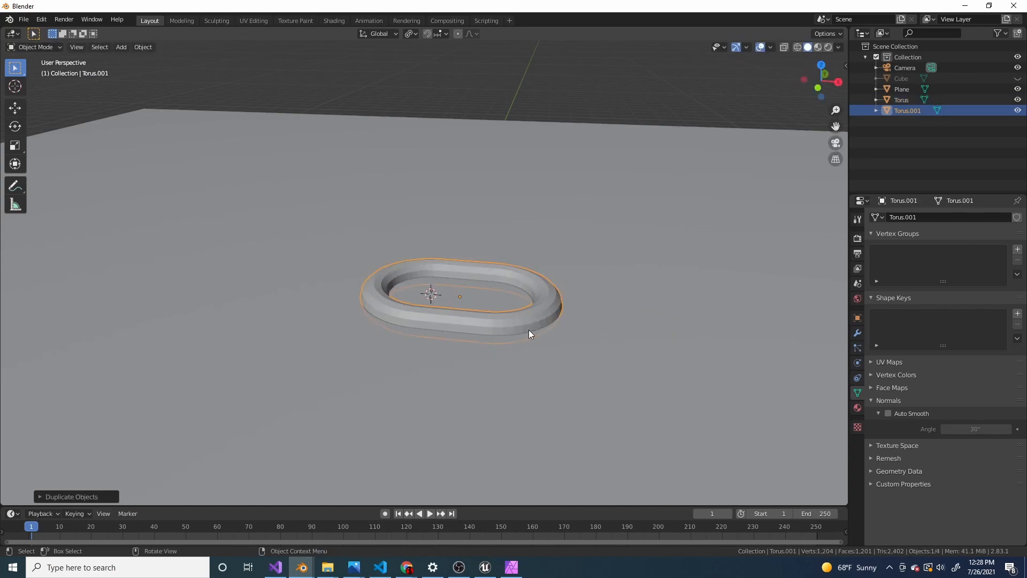
pyautogui.moveTo(529, 333); pyautogui.dragTo(619, 383, button='middle')
pyautogui.press('r')
pyautogui.press('x')
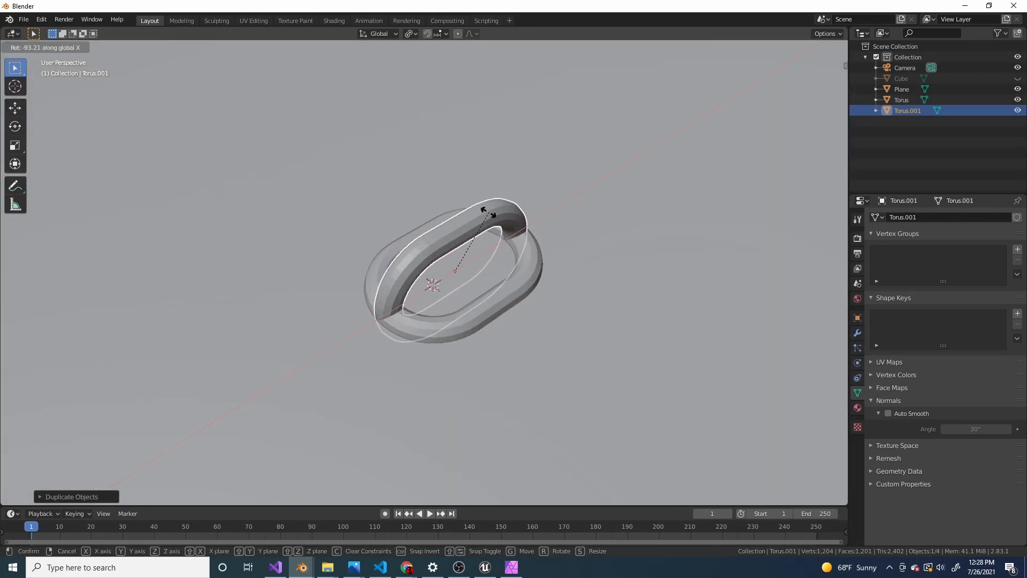
pyautogui.click(570, 268)
# Step: Move the upright link about 2.3 m along the X axis so it interlocks with the flat link
pyautogui.press('g')
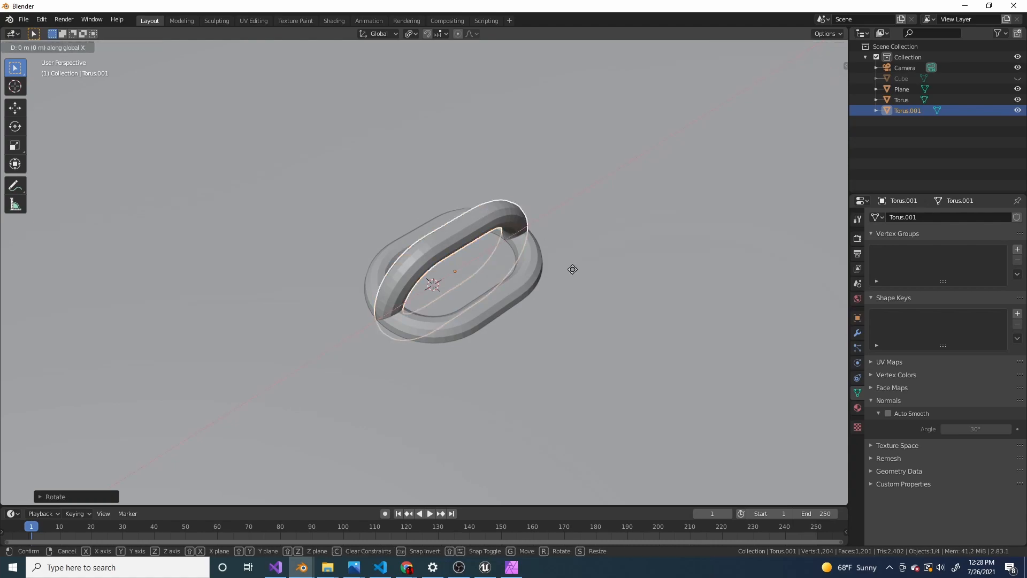
pyautogui.press('x')
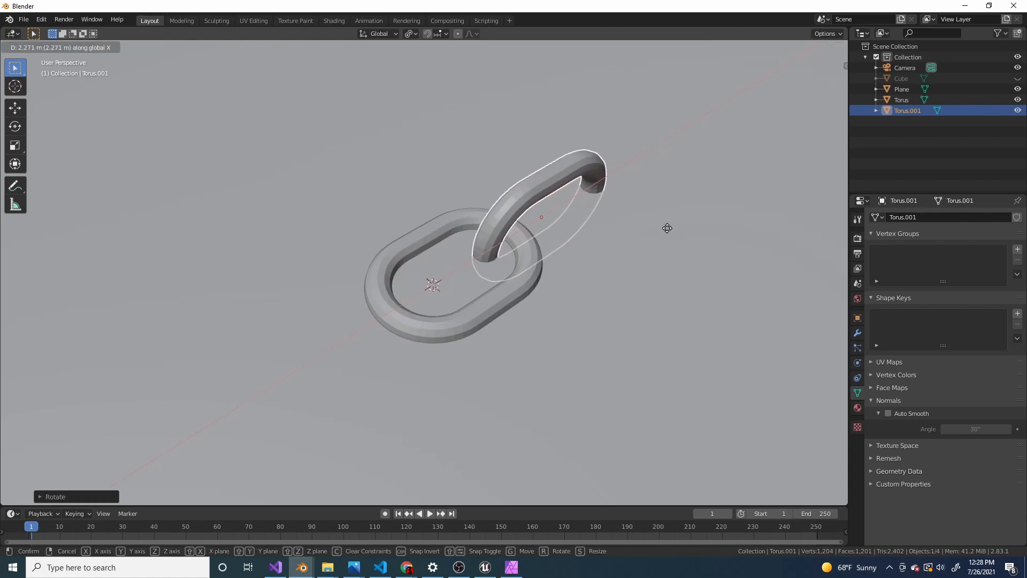
pyautogui.click(664, 229)
# Step: Select both interlocked links and duplicate the pair about 4.4 m along the X axis to continue the chain
pyautogui.moveTo(659, 229); pyautogui.dragTo(565, 230, button='middle')
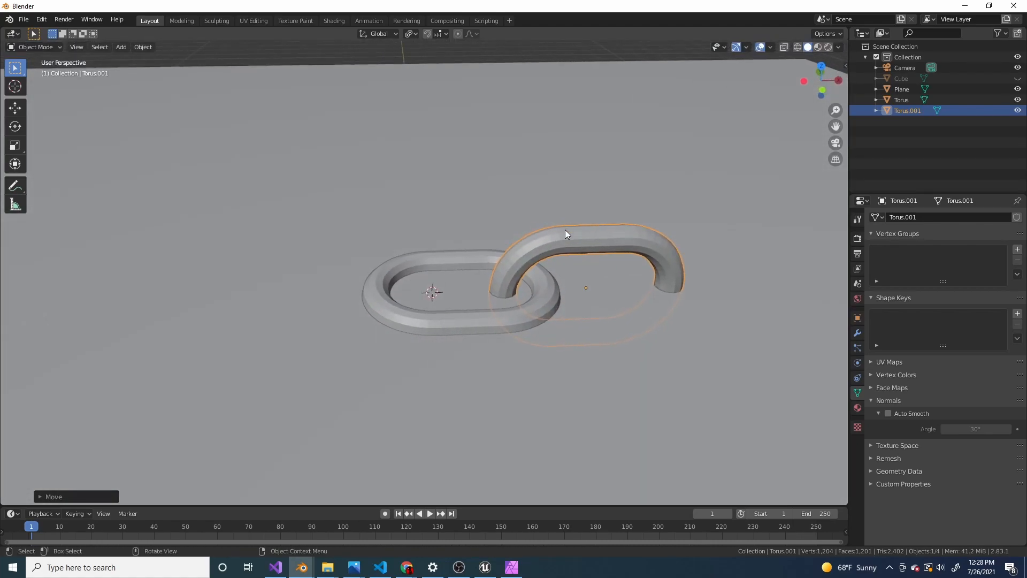
pyautogui.keyDown('shift'); pyautogui.click(548, 296); pyautogui.keyUp('shift')
pyautogui.scroll(-2, 562, 297)
pyautogui.moveTo(579, 300); pyautogui.dragTo(572, 273, button='middle')
pyautogui.moveTo(545, 312); pyautogui.dragTo(539, 316, button='middle')
pyautogui.scroll(2, 582, 329)
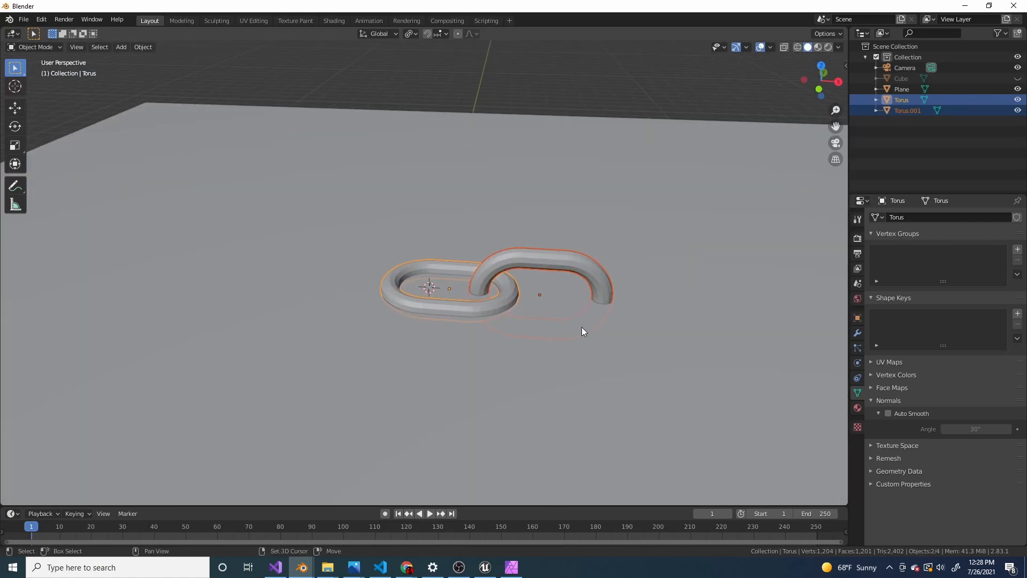
pyautogui.hotkey('shift', 'd')
pyautogui.press('x')
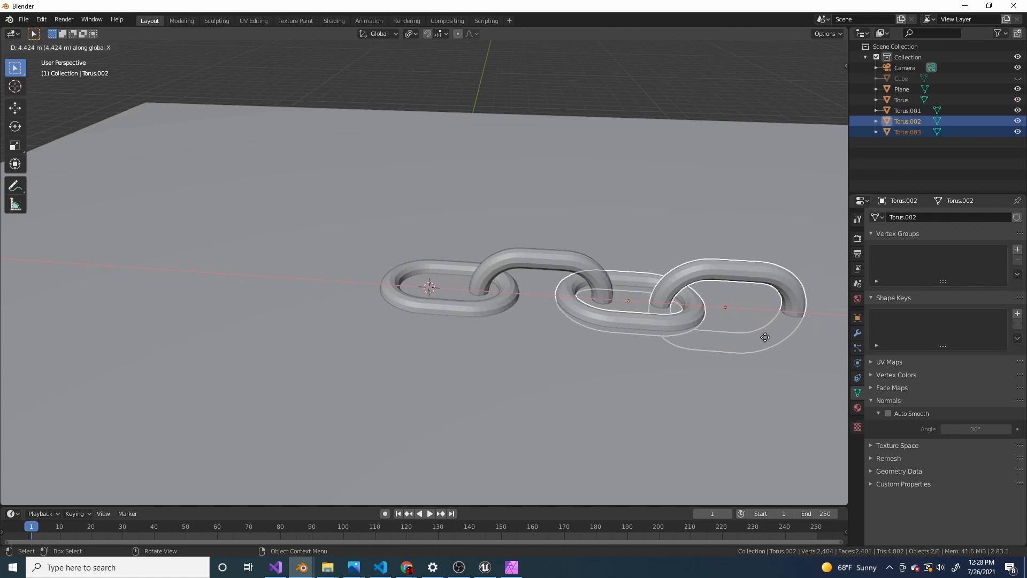
pyautogui.click(768, 337)
# Step: Repeat the two-link duplication along the X axis until the chain has 16 links
pyautogui.moveTo(768, 337); pyautogui.dragTo(484, 266, button='middle')
pyautogui.scroll(2, 485, 265)
pyautogui.hotkey('shift', 'r')
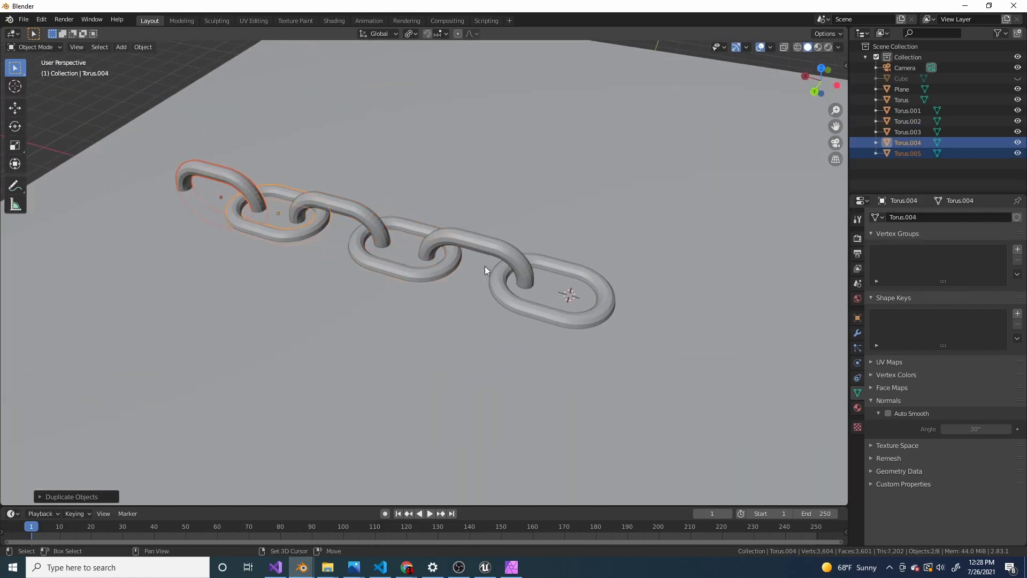
pyautogui.scroll(-3, 485, 265)
pyautogui.hotkey('shift', 'r')
pyautogui.hotkey('shift', 'r')
pyautogui.moveTo(485, 266); pyautogui.dragTo(440, 227, button='middle')
pyautogui.scroll(3, 426, 265)
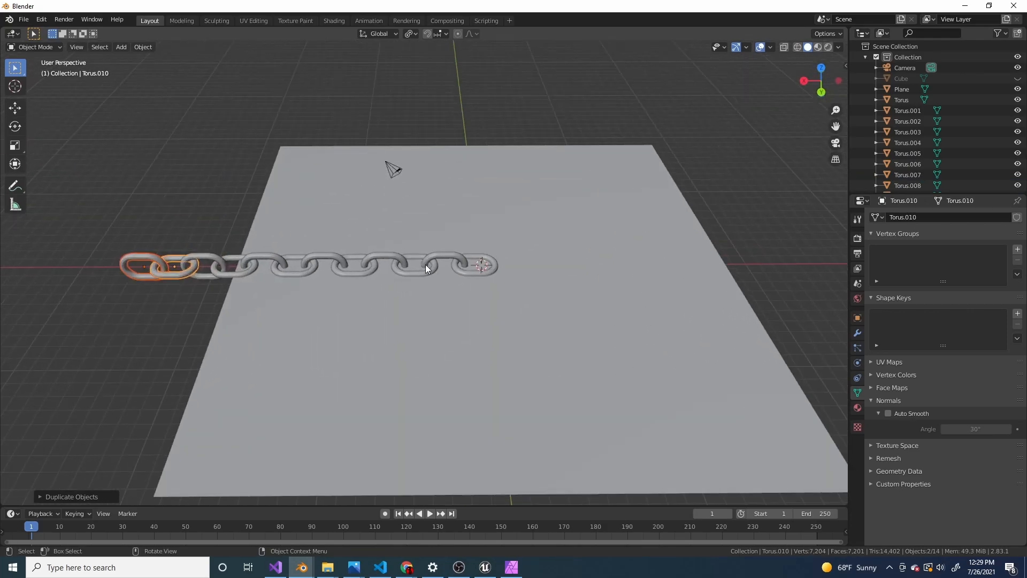
pyautogui.moveTo(338, 267); pyautogui.dragTo(644, 399, button='middle')
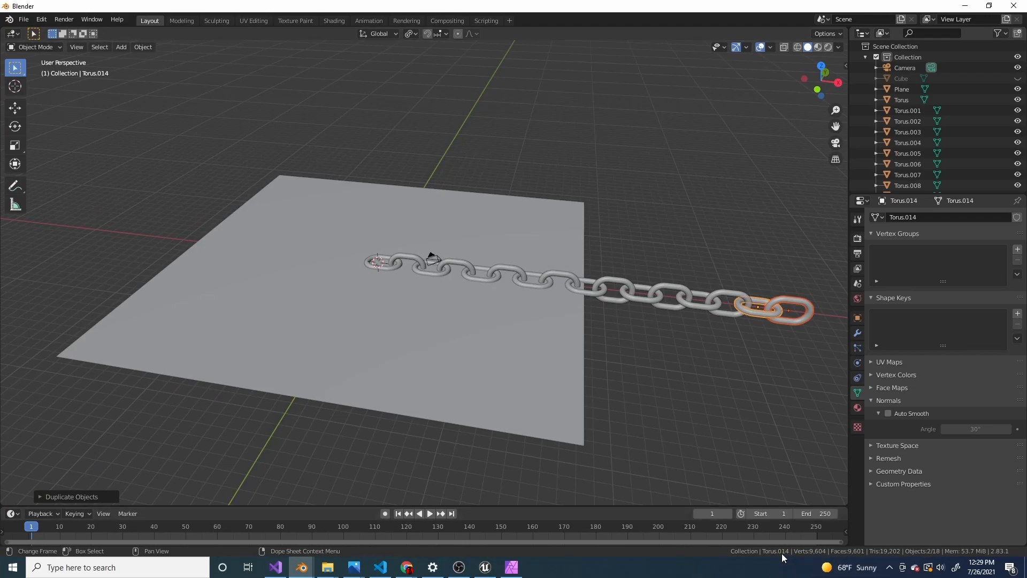
# Step: Select every chain link without the floor plane and raise the chain along the Z axis above the floor
pyautogui.moveTo(717, 481); pyautogui.dragTo(404, 265, button='middle')
pyautogui.moveTo(470, 268); pyautogui.dragTo(602, 254, button='middle')
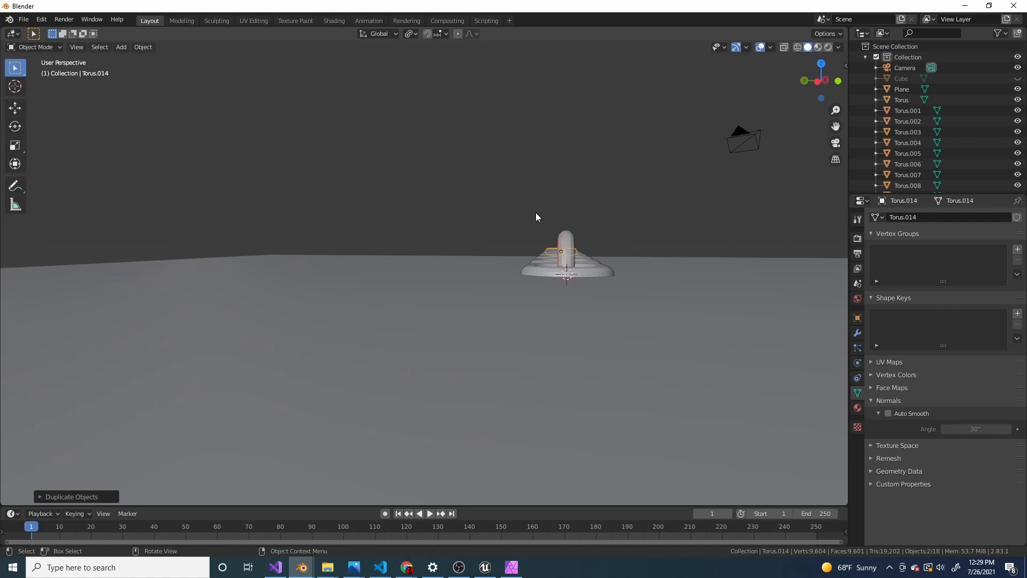
pyautogui.moveTo(576, 270); pyautogui.dragTo(579, 268)
pyautogui.moveTo(579, 268); pyautogui.dragTo(607, 283, button='middle')
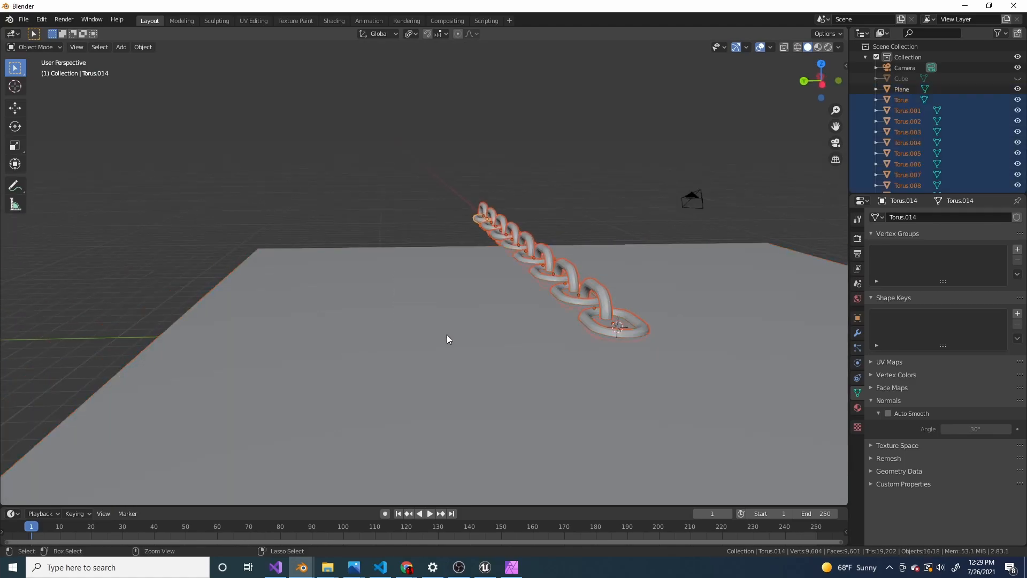
pyautogui.keyDown('ctrl'); pyautogui.moveTo(444, 337); pyautogui.dragTo(447, 338); pyautogui.keyUp('ctrl')
pyautogui.moveTo(526, 358); pyautogui.dragTo(583, 323, button='middle')
pyautogui.press('g')
pyautogui.press('z')
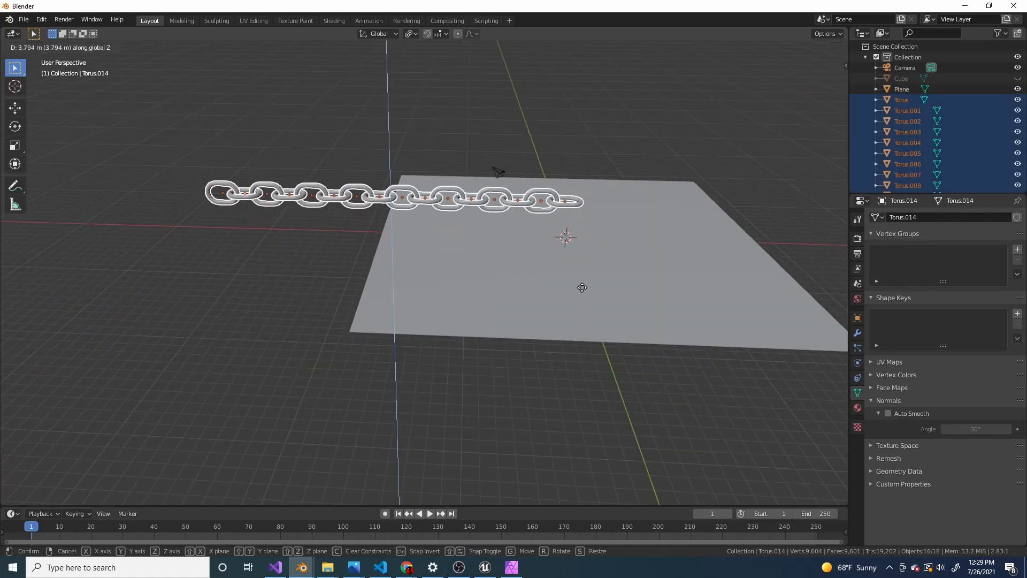
pyautogui.click(582, 259)
# Step: Move the whole chain about -17.2 m along the X axis so it sits over the floor plane
pyautogui.moveTo(582, 260); pyautogui.dragTo(584, 274, button='middle')
pyautogui.press('g')
pyautogui.press('x')
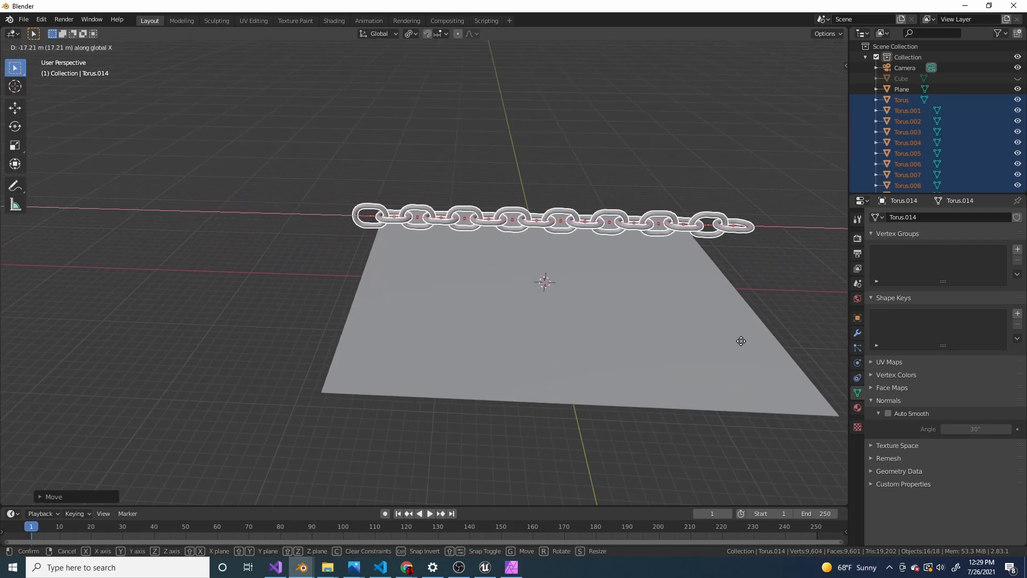
pyautogui.click(741, 341)
# Step: Scale the floor plane up by about 2.05 so it extends well beyond the chain
pyautogui.click(727, 340)
pyautogui.moveTo(727, 340); pyautogui.dragTo(656, 340, button='middle')
pyautogui.scroll(-2, 656, 340)
pyautogui.press('s')
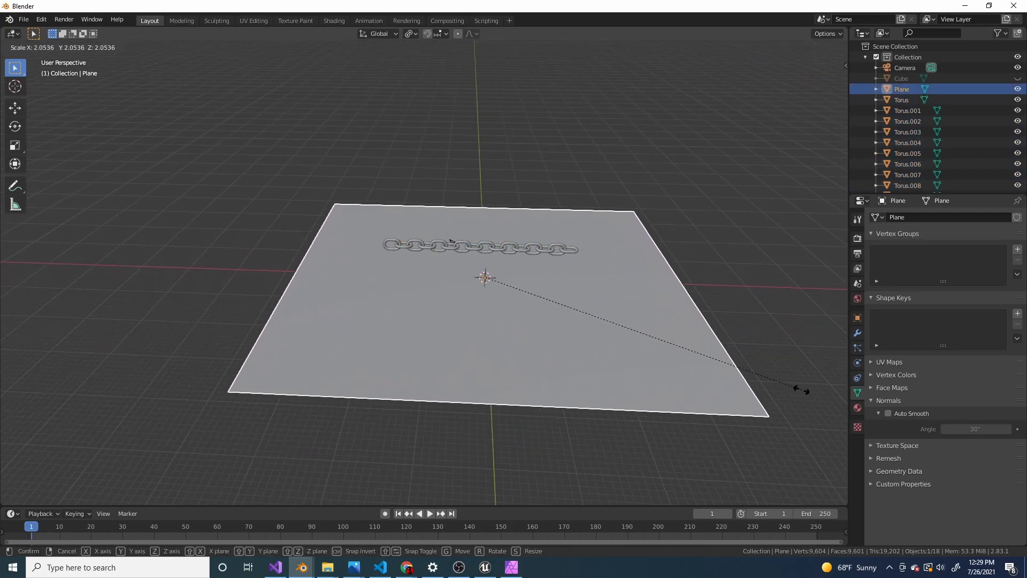
pyautogui.click(801, 390)
# Step: Add a rigid body to the floor plane and set its type to Passive
pyautogui.scroll(4, 631, 266)
pyautogui.moveTo(631, 265); pyautogui.dragTo(534, 304, button='middle')
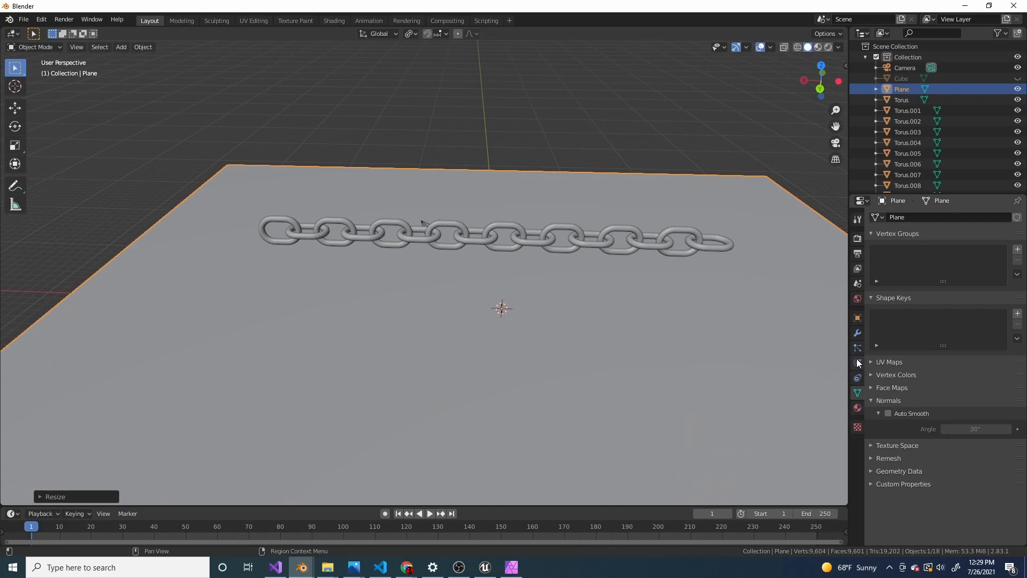
pyautogui.moveTo(619, 293); pyautogui.dragTo(595, 239, button='middle')
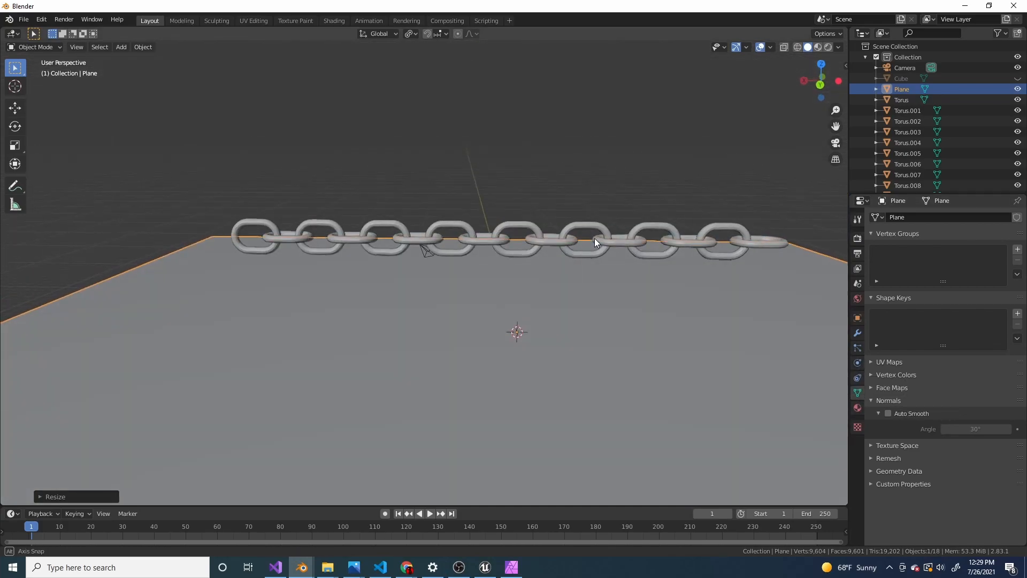
pyautogui.click(856, 363)
pyautogui.moveTo(724, 259); pyautogui.dragTo(856, 385, button='middle')
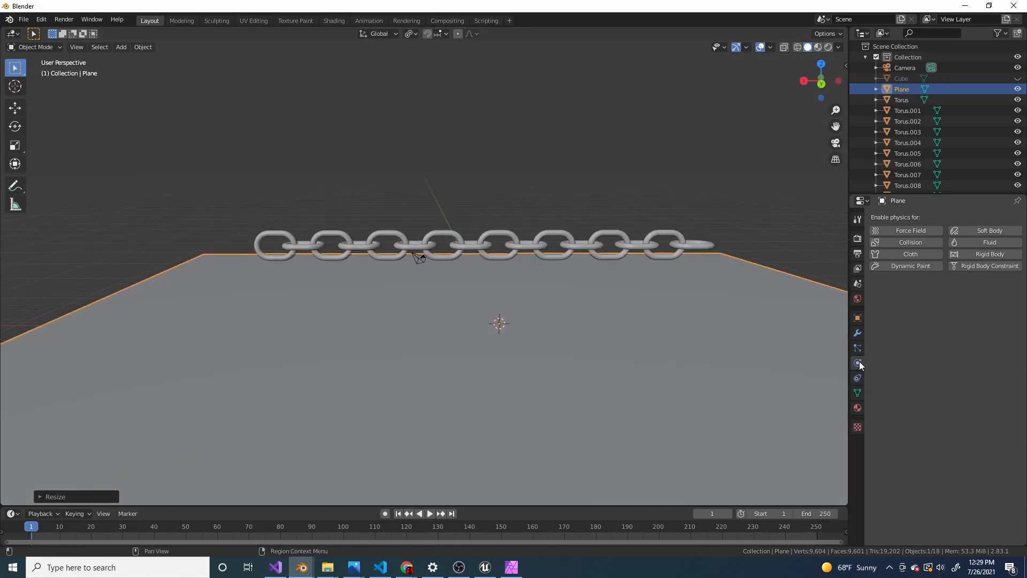
pyautogui.click(991, 255)
pyautogui.scroll(-2, 668, 315)
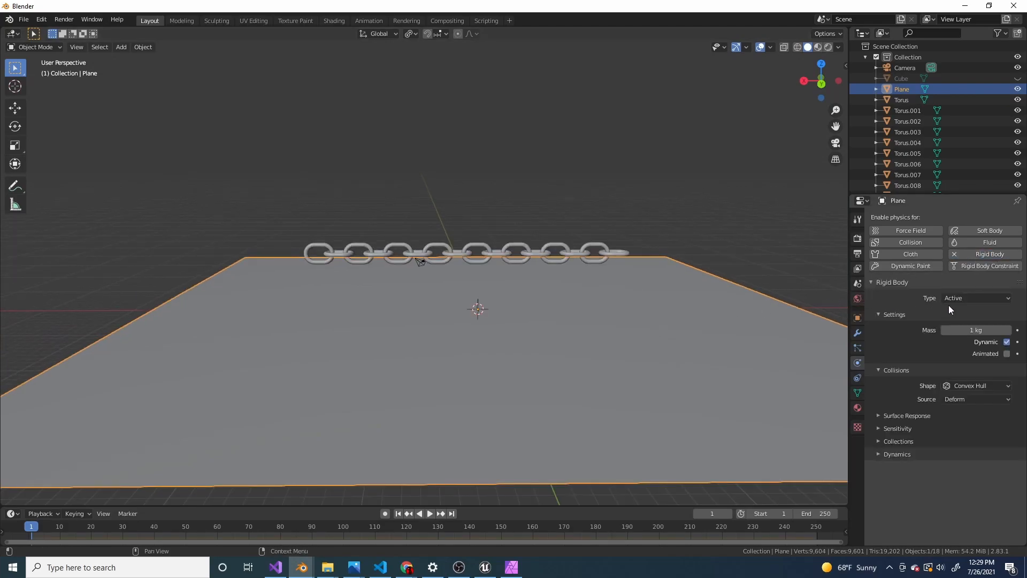
pyautogui.click(967, 301)
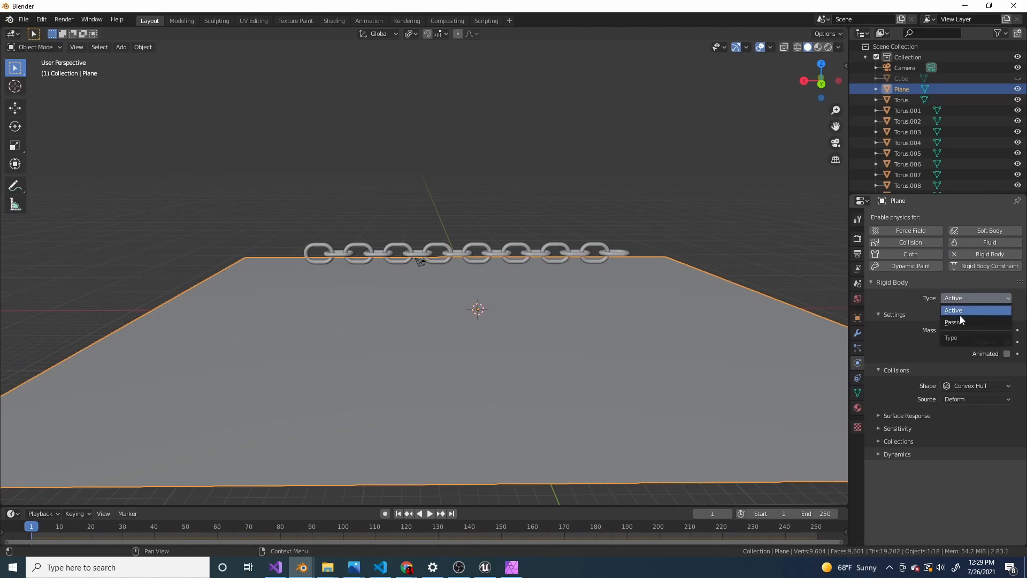
pyautogui.click(957, 322)
pyautogui.moveTo(593, 283); pyautogui.dragTo(615, 217, button='middle')
pyautogui.moveTo(138, 214); pyautogui.dragTo(548, 271)
pyautogui.moveTo(512, 304); pyautogui.dragTo(462, 335, button='middle')
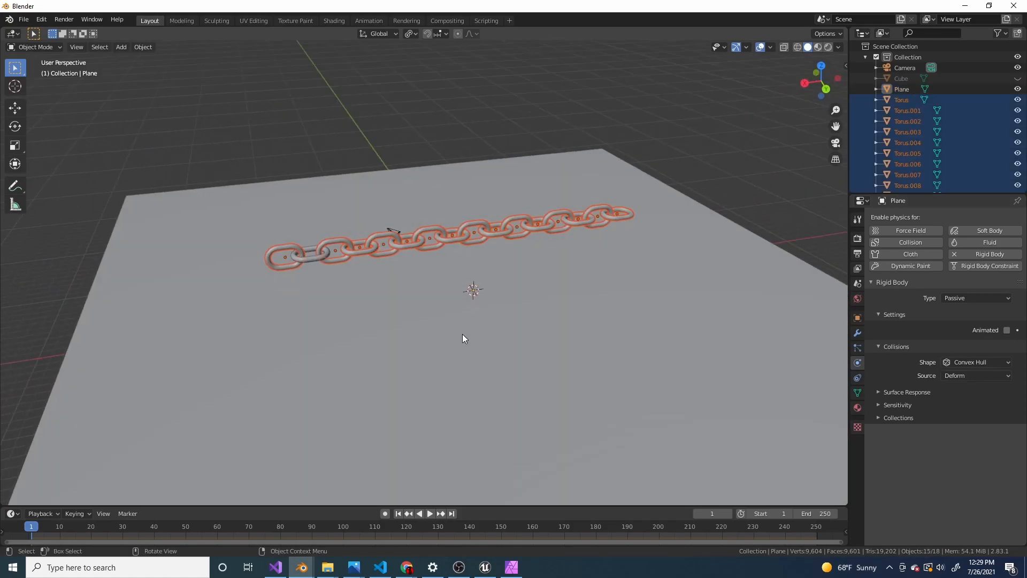
pyautogui.moveTo(553, 306); pyautogui.dragTo(525, 255, button='middle')
pyautogui.click(528, 344)
pyautogui.moveTo(528, 344)
pyautogui.mouseDown(button='middle')
pyautogui.moveTo(506, 268)
pyautogui.moveTo(481, 268)
pyautogui.moveTo(529, 257)
pyautogui.moveTo(362, 216)
pyautogui.mouseUp(button='middle')
pyautogui.moveTo(260, 176); pyautogui.dragTo(695, 258)
pyautogui.moveTo(561, 268); pyautogui.dragTo(500, 257, button='middle')
pyautogui.keyDown('shift'); pyautogui.moveTo(445, 296); pyautogui.dragTo(414, 324, button='middle'); pyautogui.keyUp('shift')
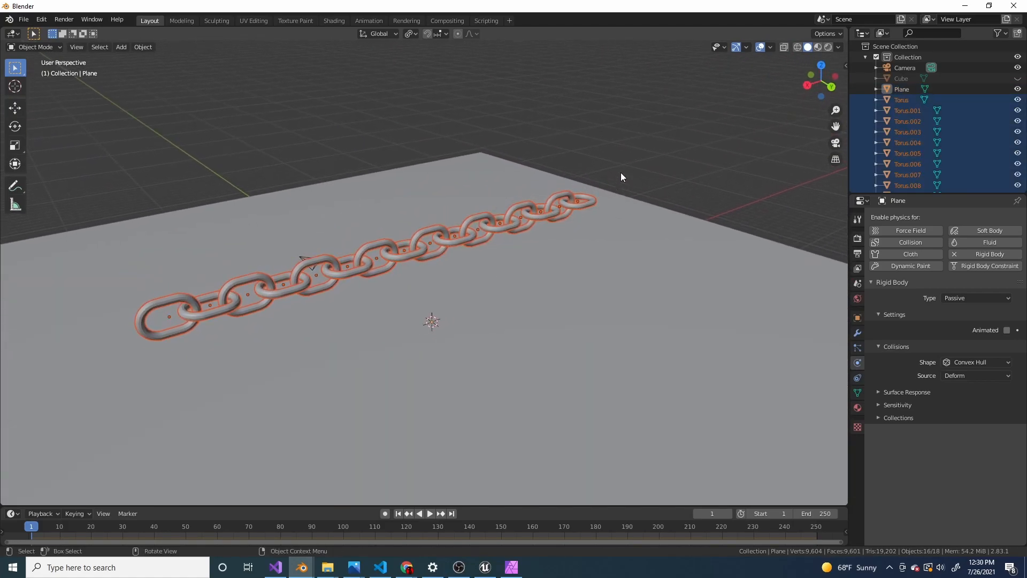
# Step: Add an active rigid body to the flat end link of the chain and set its collision shape to Mesh
pyautogui.click(583, 203)
pyautogui.scroll(2, 621, 181)
pyautogui.scroll(3, 564, 257)
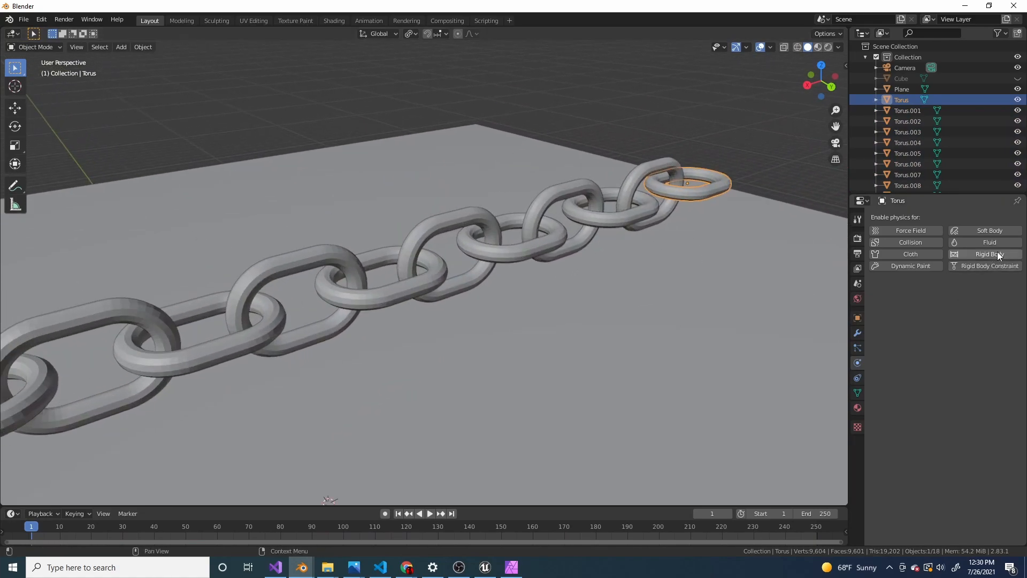
pyautogui.click(996, 255)
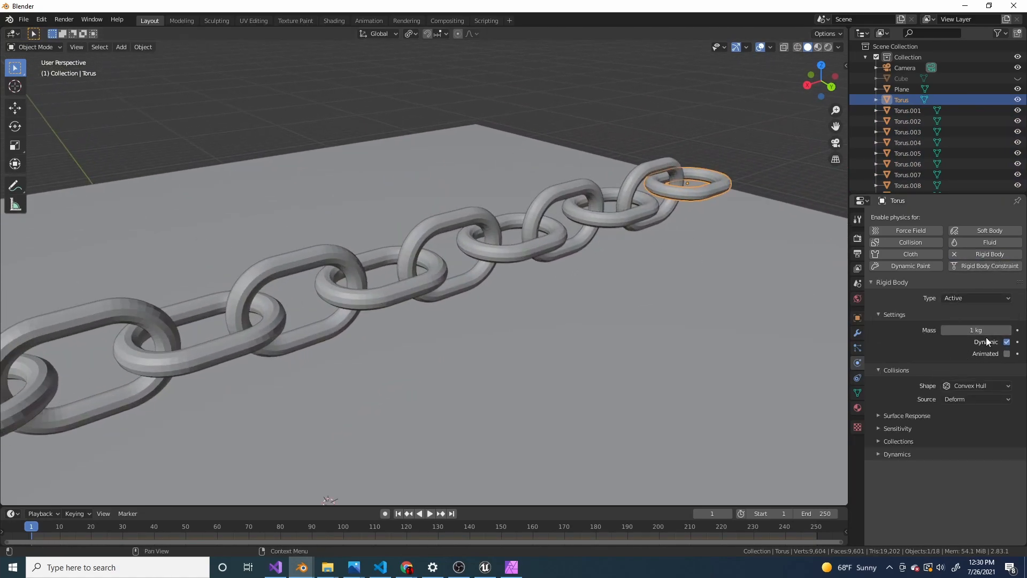
pyautogui.click(968, 386)
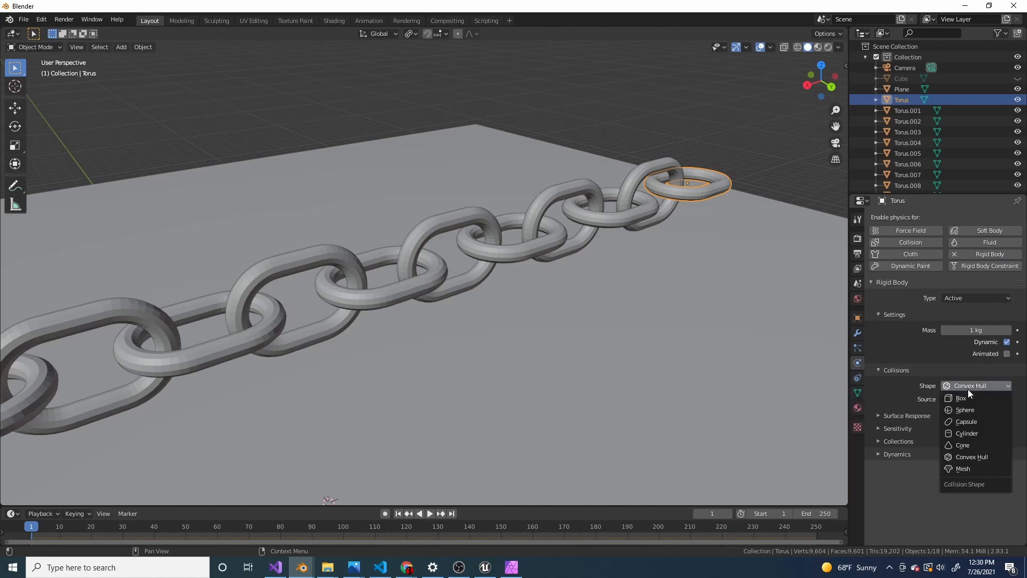
pyautogui.click(967, 468)
# Step: Add active rigid bodies to all chain links and copy the flat end link's rigid body settings to them
pyautogui.moveTo(766, 338); pyautogui.dragTo(641, 254, button='middle')
pyautogui.moveTo(280, 268); pyautogui.dragTo(372, 339)
pyautogui.moveTo(371, 339); pyautogui.dragTo(236, 176, button='middle')
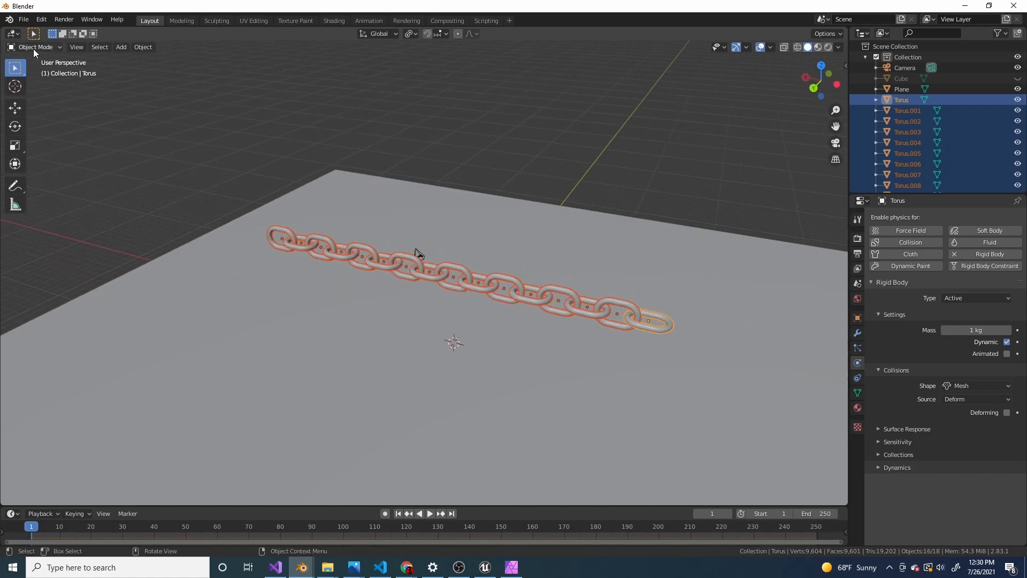
pyautogui.click(150, 47)
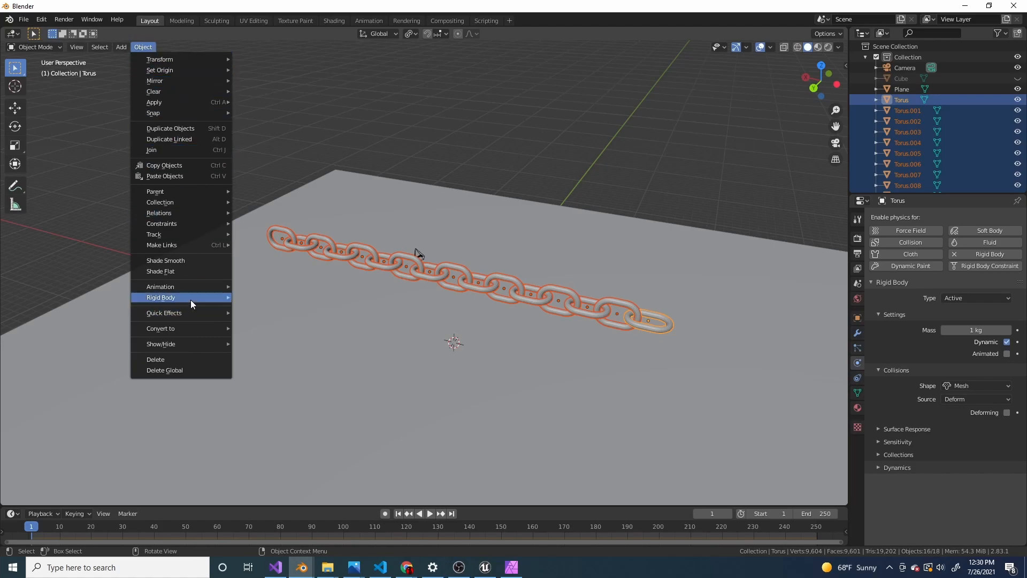
pyautogui.moveTo(191, 300)
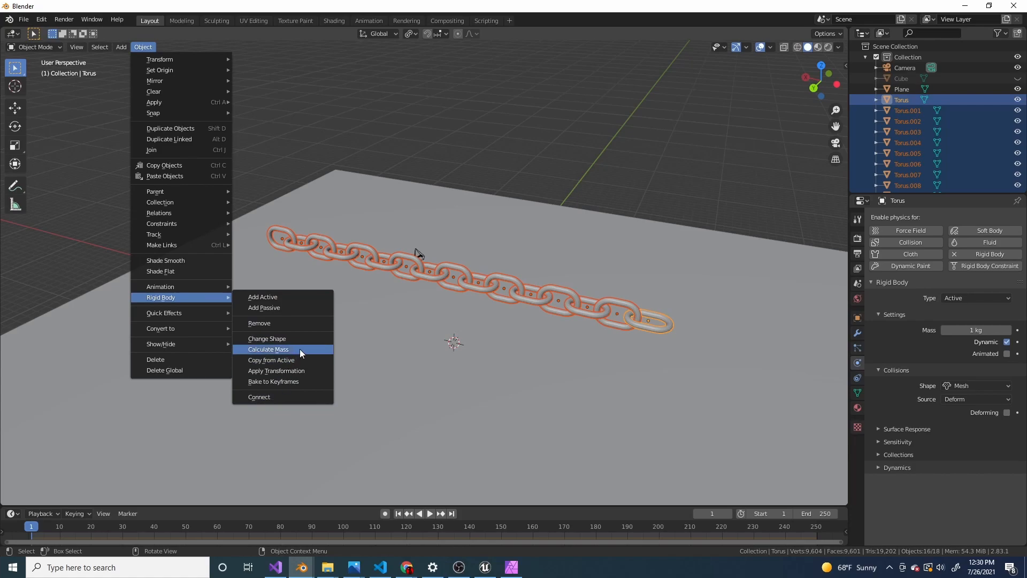
pyautogui.click(278, 297)
pyautogui.click(143, 47)
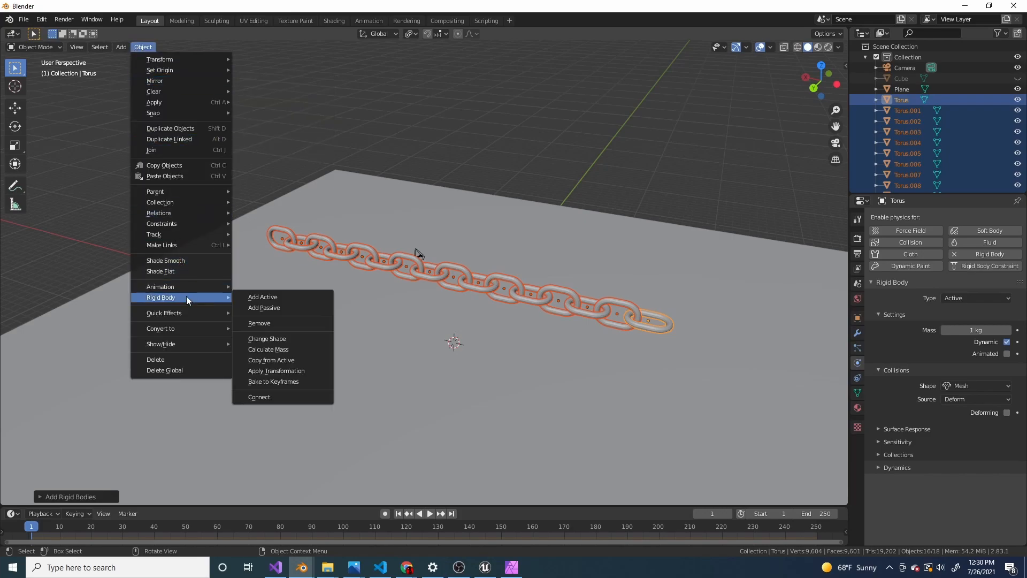
pyautogui.click(296, 361)
# Step: Check the rigid body settings of individual links near the chain's flat end
pyautogui.moveTo(521, 273); pyautogui.dragTo(649, 270, button='middle')
pyautogui.scroll(3, 602, 277)
pyautogui.click(618, 253)
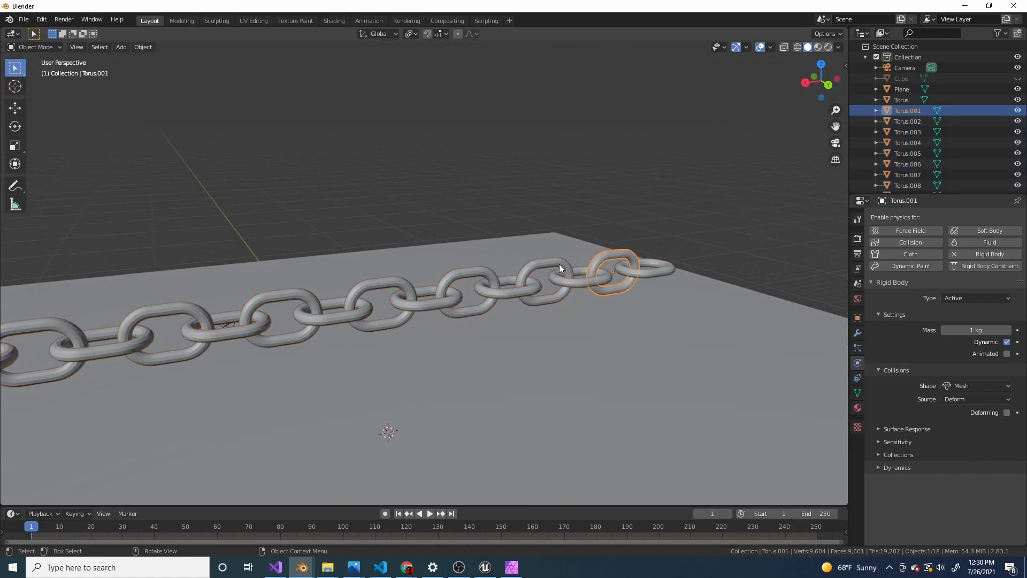
pyautogui.click(560, 265)
pyautogui.click(606, 278)
pyautogui.click(623, 271)
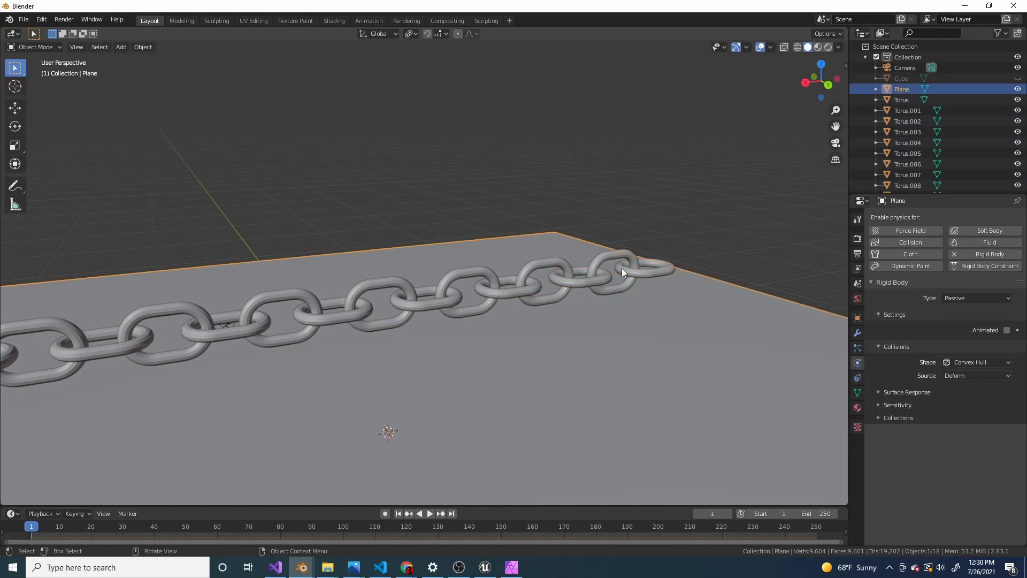
pyautogui.click(620, 256)
pyautogui.click(625, 260)
pyautogui.click(625, 262)
# Step: Play the simulation of the chain dropping onto the floor twice, then return to frame 0
pyautogui.moveTo(761, 319); pyautogui.dragTo(428, 265, button='middle')
pyautogui.press('space')
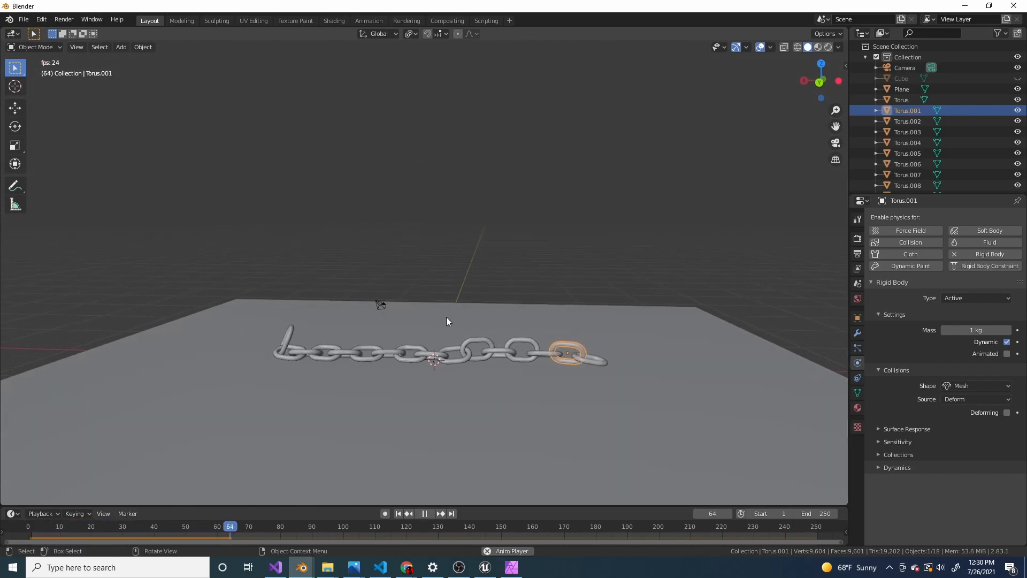
pyautogui.press('space')
pyautogui.hotkey('shift', 'Left')
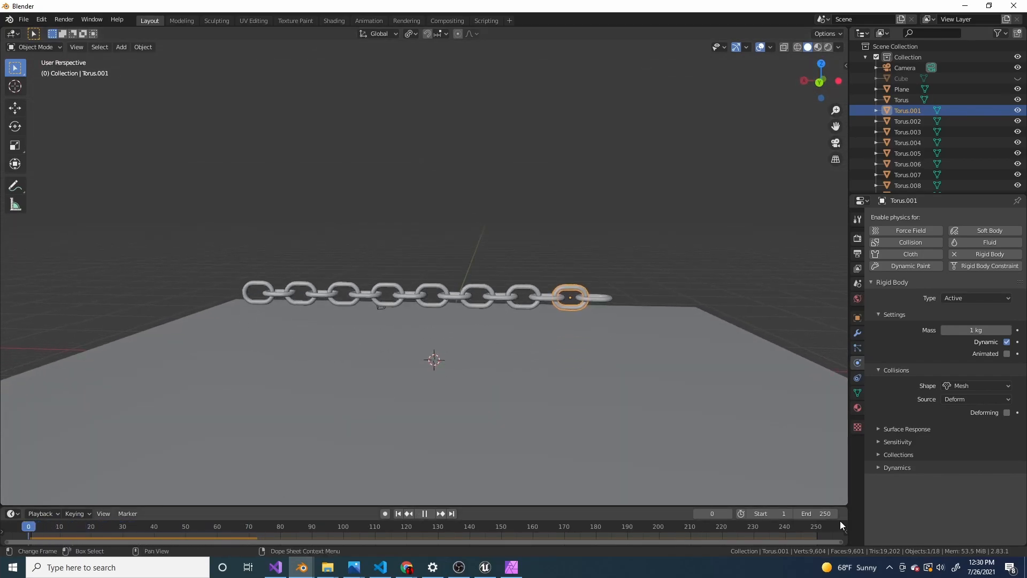
pyautogui.press('space')
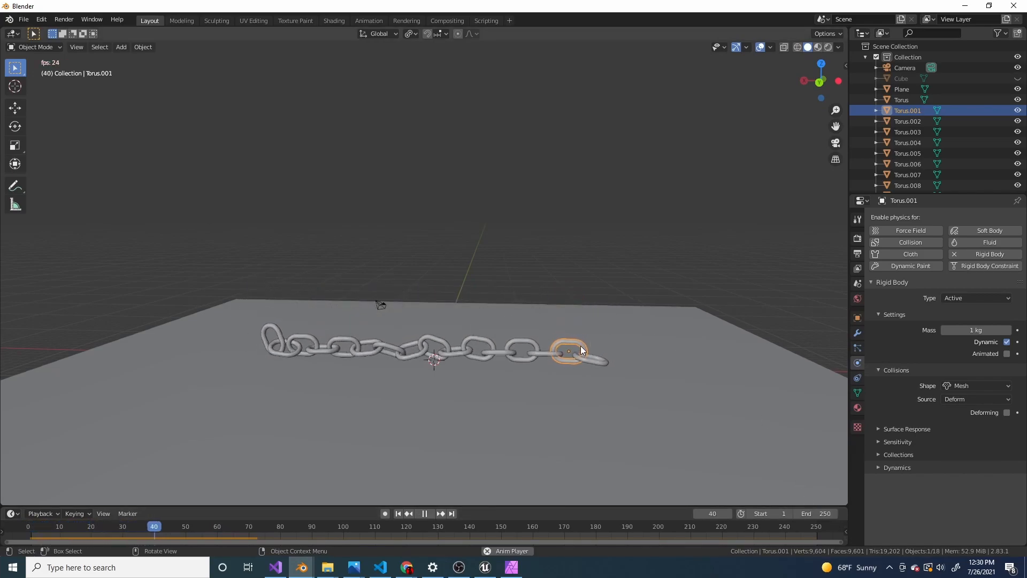
pyautogui.moveTo(495, 368)
pyautogui.mouseDown(button='middle')
pyautogui.moveTo(440, 409)
pyautogui.moveTo(487, 384)
pyautogui.mouseUp(button='middle')
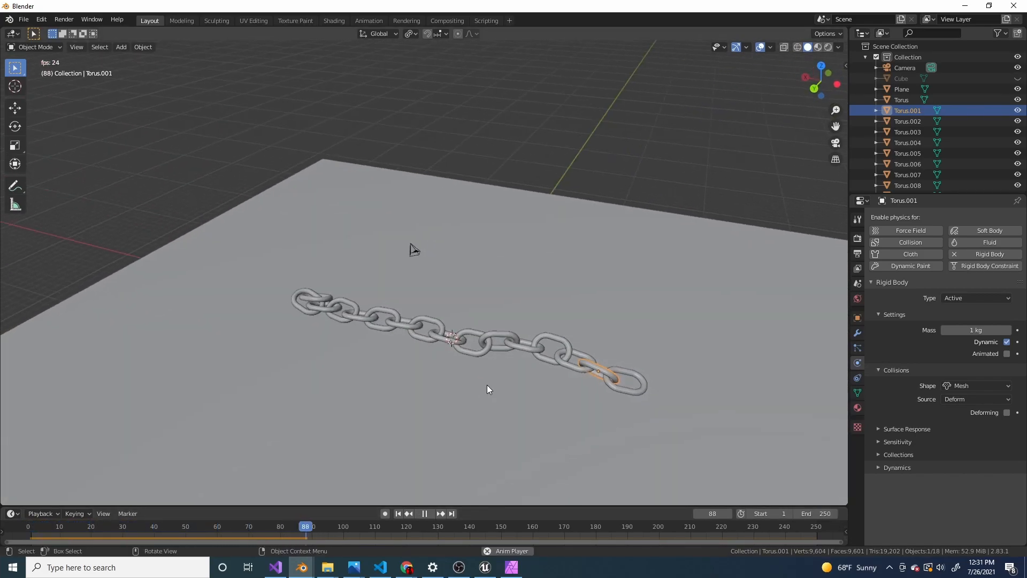
pyautogui.press('space')
pyautogui.moveTo(300, 531); pyautogui.dragTo(26, 529)
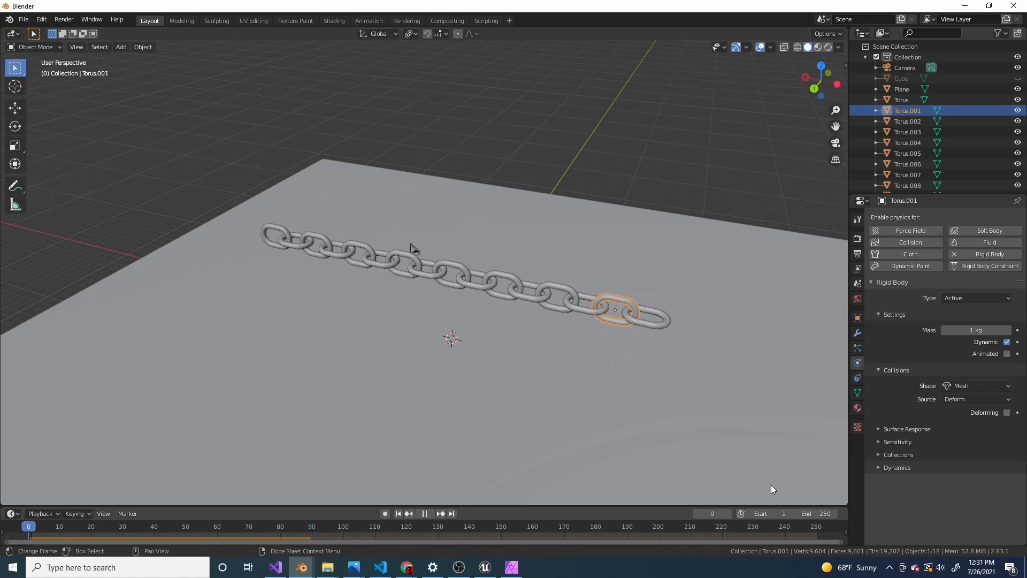
# Step: Unhide the spiked mace head and select it
pyautogui.scroll(-3, 550, 326)
pyautogui.moveTo(548, 319); pyautogui.dragTo(661, 301, button='middle')
pyautogui.click(667, 303)
pyautogui.moveTo(471, 353); pyautogui.dragTo(479, 389, button='middle')
pyautogui.click(567, 384)
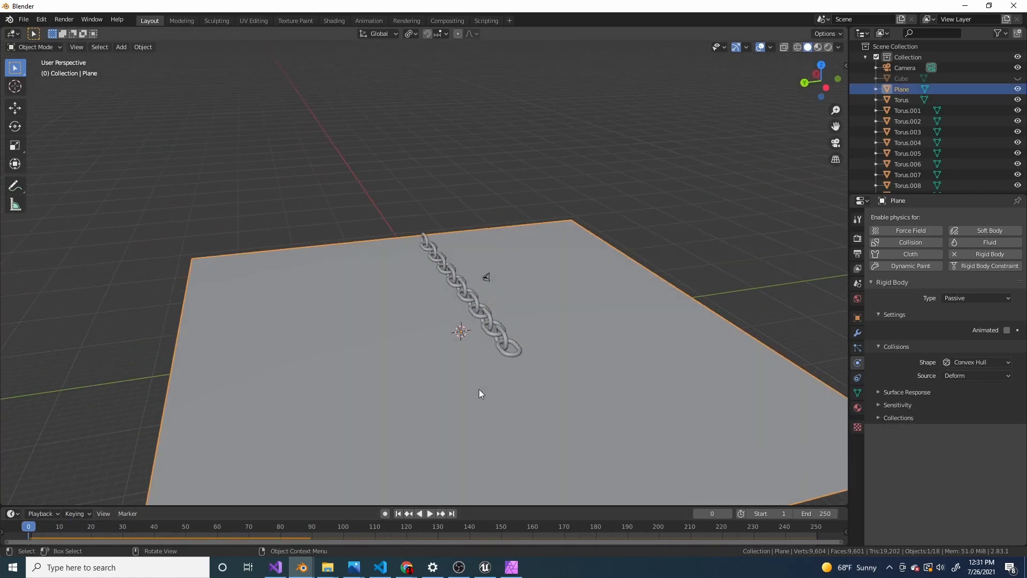
pyautogui.click(654, 184)
pyautogui.moveTo(653, 185); pyautogui.dragTo(535, 322, button='middle')
pyautogui.hotkey('alt', 'h')
pyautogui.click(447, 332)
# Step: Scale the spiked mace head up several times so it is much larger than the chain links
pyautogui.press('s')
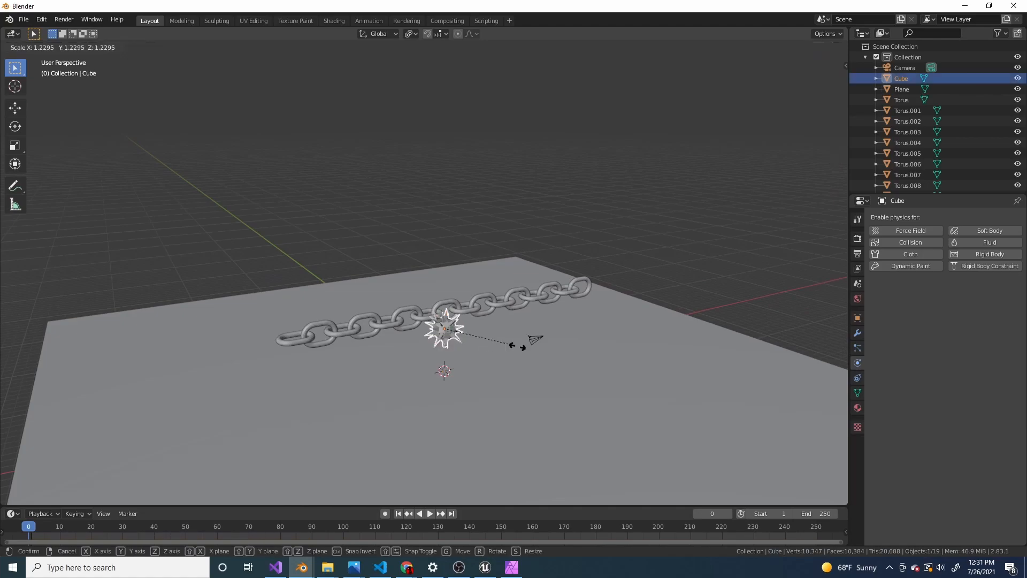
pyautogui.press('Escape')
pyautogui.scroll(2, 410, 314)
pyautogui.keyDown('shift'); pyautogui.moveTo(411, 313); pyautogui.dragTo(404, 239, button='middle'); pyautogui.keyUp('shift')
pyautogui.scroll(8, 499, 291)
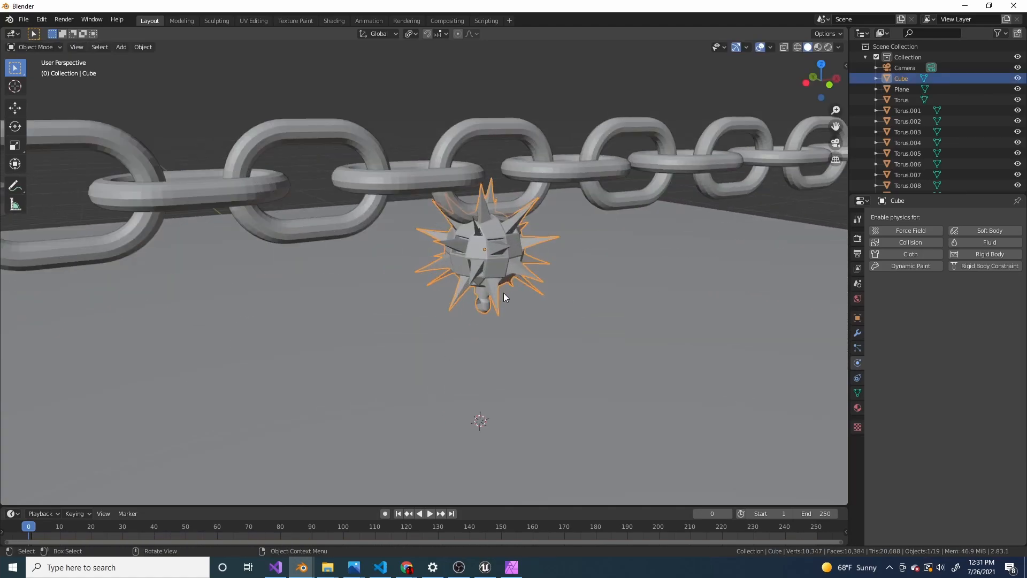
pyautogui.scroll(-4, 516, 297)
pyautogui.moveTo(516, 298); pyautogui.dragTo(512, 300, button='middle')
pyautogui.scroll(-5, 512, 300)
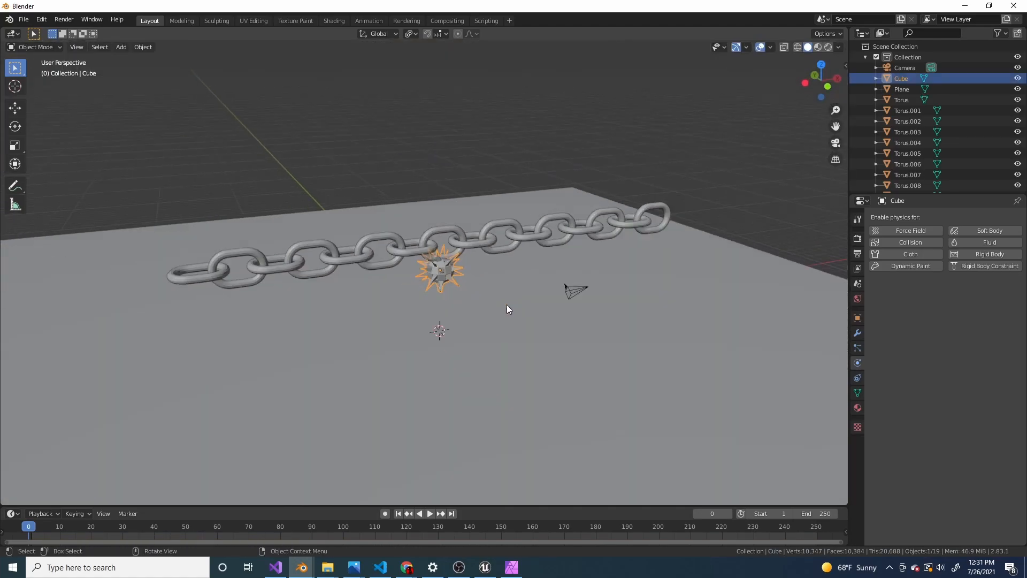
pyautogui.press('s')
pyautogui.click(834, 364)
# Step: Raise the mace head above the chain and rotate it -90° about the global Y axis
pyautogui.press('g')
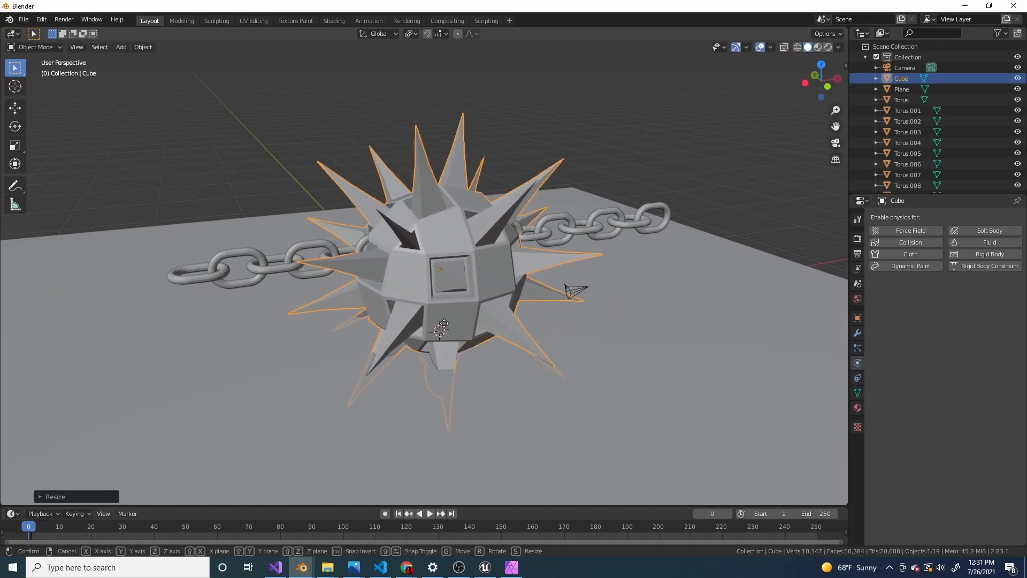
pyautogui.click(450, 172)
pyautogui.press('r')
pyautogui.press('x')
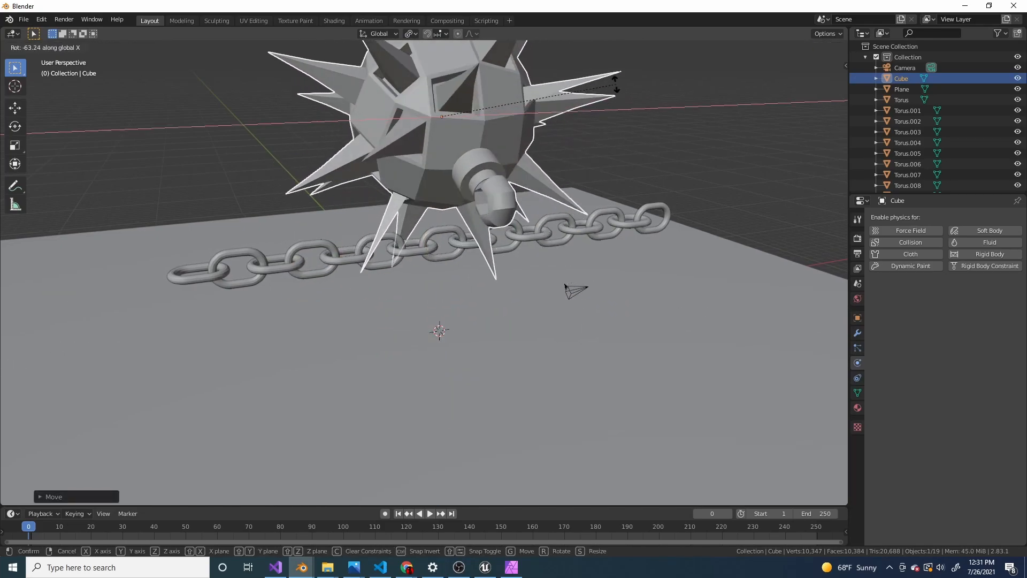
pyautogui.press('y')
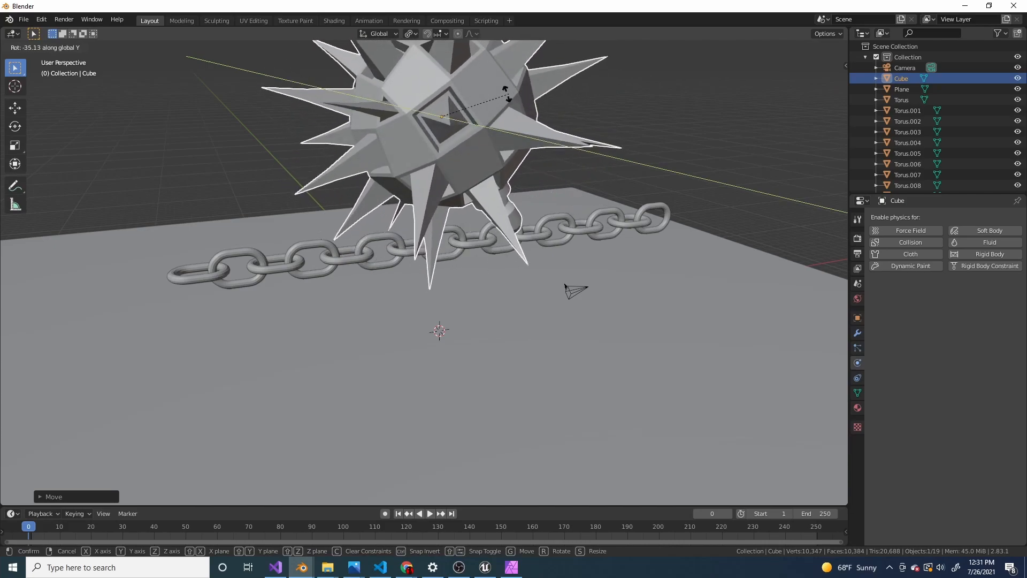
pyautogui.write('90')
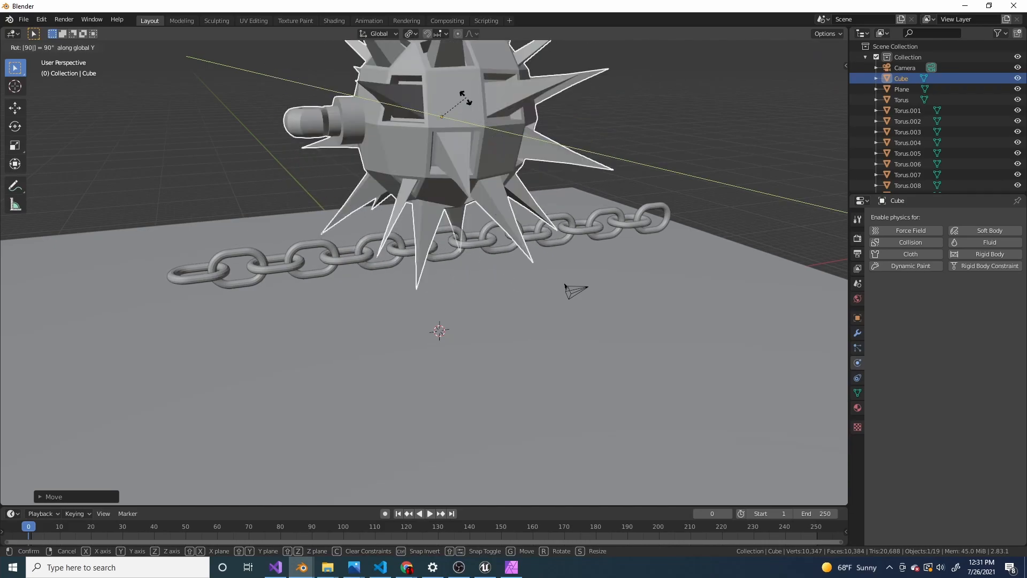
pyautogui.press('-')
pyautogui.press('Return')
# Step: Move the mace head about -24 m along X and lower it so its ring meets the flat end link
pyautogui.press('g')
pyautogui.press('x')
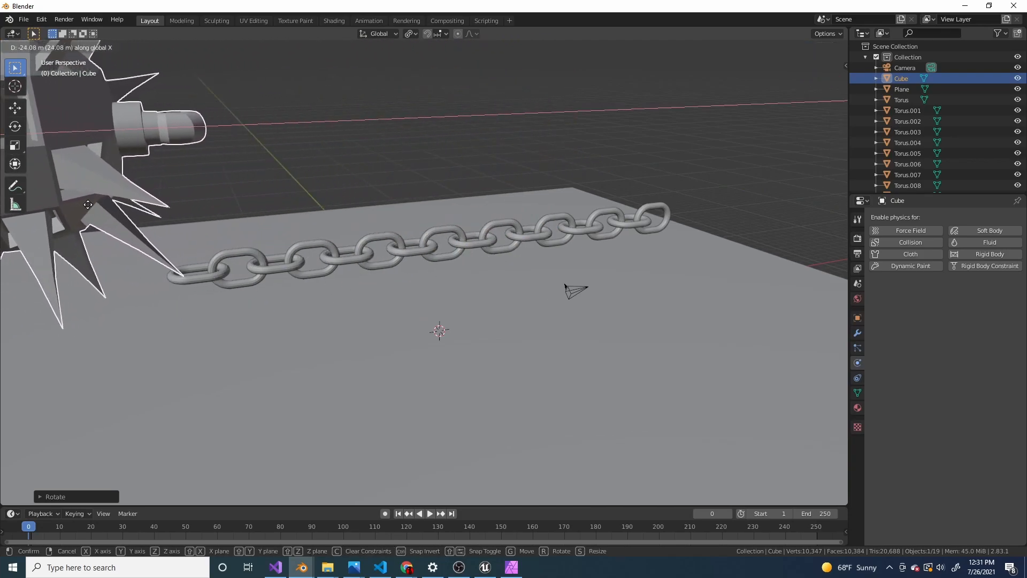
pyautogui.click(88, 205)
pyautogui.scroll(-3, 147, 196)
pyautogui.scroll(3, 285, 195)
pyautogui.press('g')
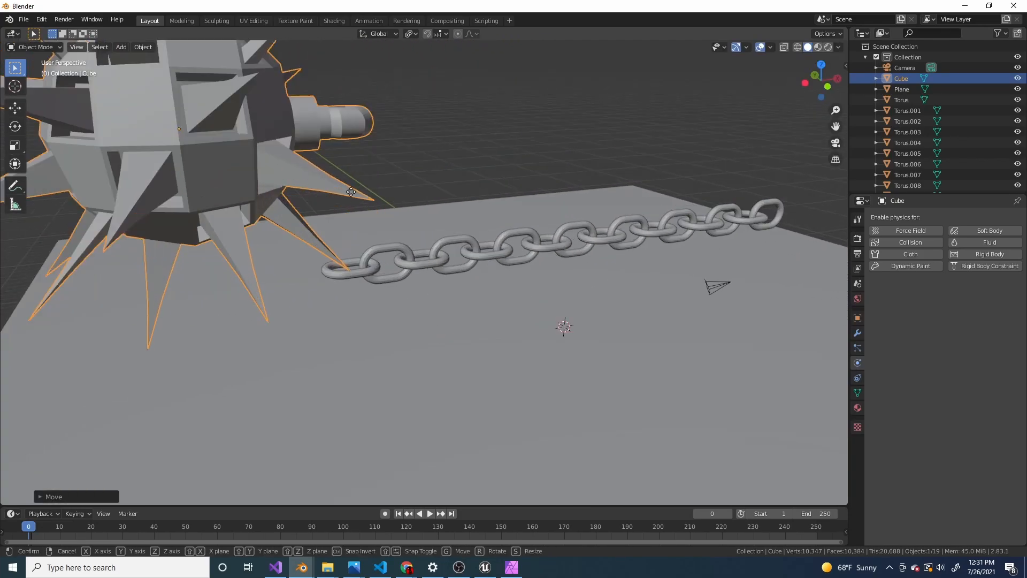
pyautogui.click(352, 357)
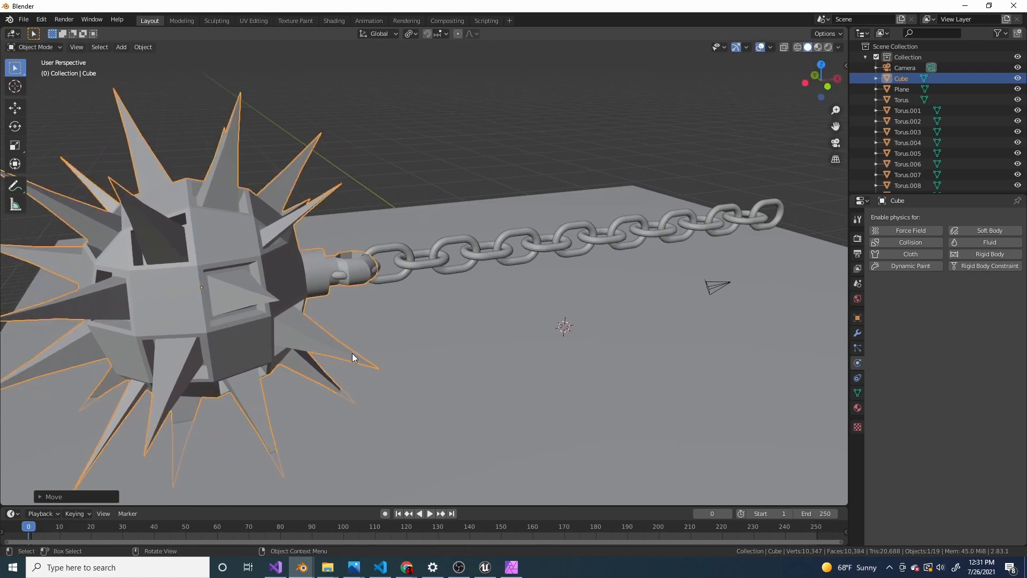
pyautogui.scroll(3, 354, 306)
pyautogui.moveTo(354, 306); pyautogui.dragTo(524, 358, button='middle')
pyautogui.scroll(4, 510, 313)
pyautogui.moveTo(509, 313); pyautogui.dragTo(516, 268, button='middle')
pyautogui.scroll(4, 534, 322)
pyautogui.scroll(1, 516, 268)
pyautogui.press('g')
pyautogui.press('x')
pyautogui.rightClick(515, 267)
# Step: Rotate the mace head about the X axis so its ring stands crosswise to the flat end link
pyautogui.scroll(-5, 537, 302)
pyautogui.moveTo(537, 302); pyautogui.dragTo(516, 280, button='middle')
pyautogui.press('r')
pyautogui.press('x')
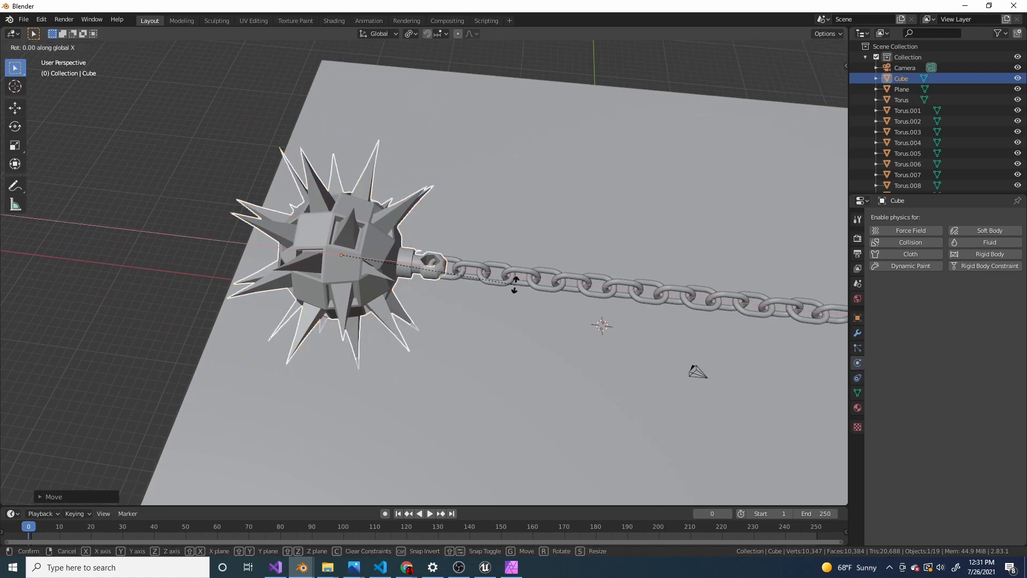
pyautogui.click(469, 160)
# Step: Adjust the mace head's position so the end link passes through its connector ring
pyautogui.scroll(6, 478, 242)
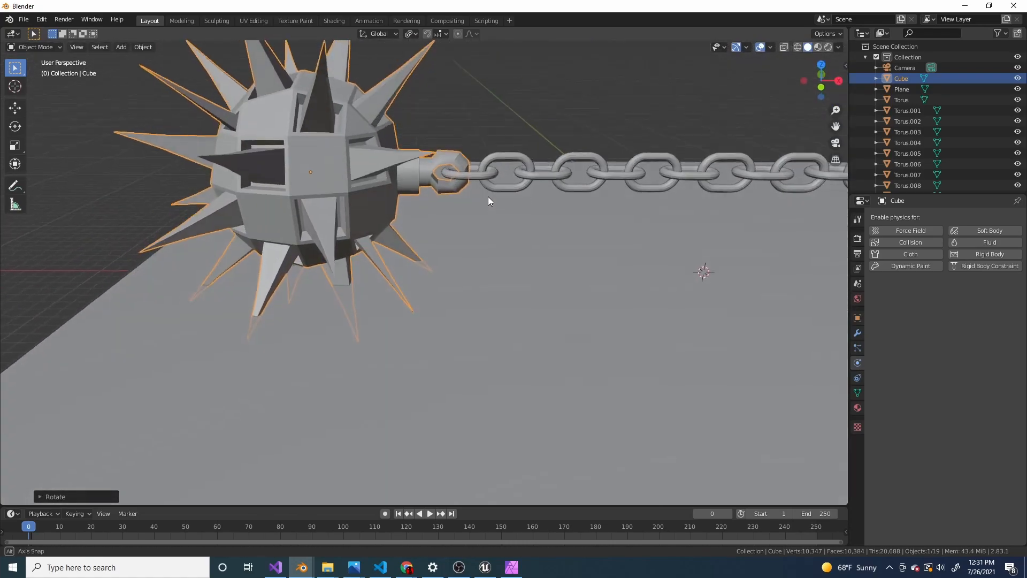
pyautogui.scroll(3, 498, 198)
pyautogui.press('g')
pyautogui.click(512, 190)
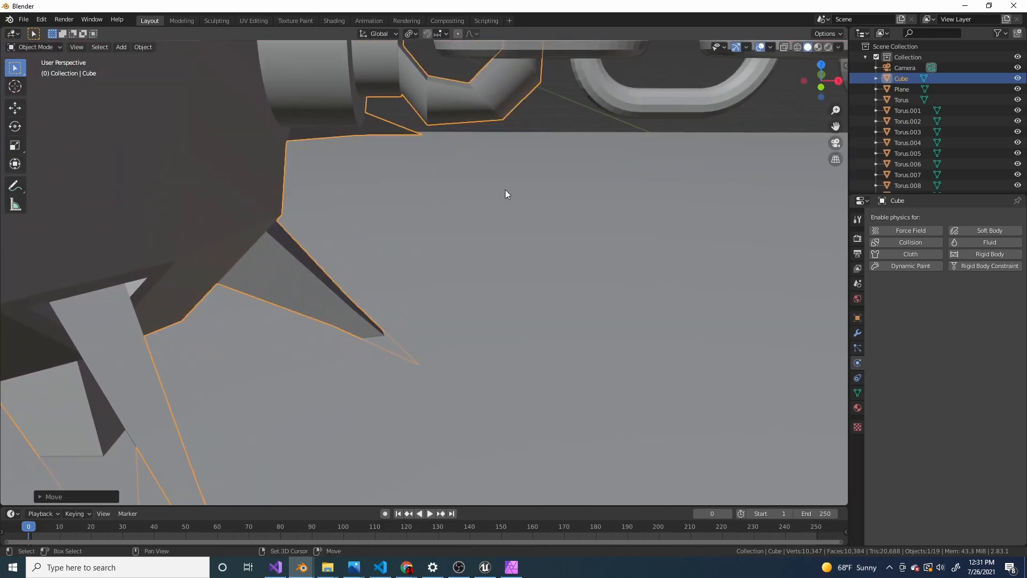
# Step: Play the simulation with the mace head in place beside the chain, then return to the start frame
pyautogui.scroll(-2, 485, 267)
pyautogui.scroll(-8, 485, 269)
pyautogui.moveTo(492, 293); pyautogui.dragTo(412, 236, button='middle')
pyautogui.scroll(-4, 428, 252)
pyautogui.moveTo(452, 266); pyautogui.dragTo(471, 282, button='middle')
pyautogui.scroll(4, 508, 279)
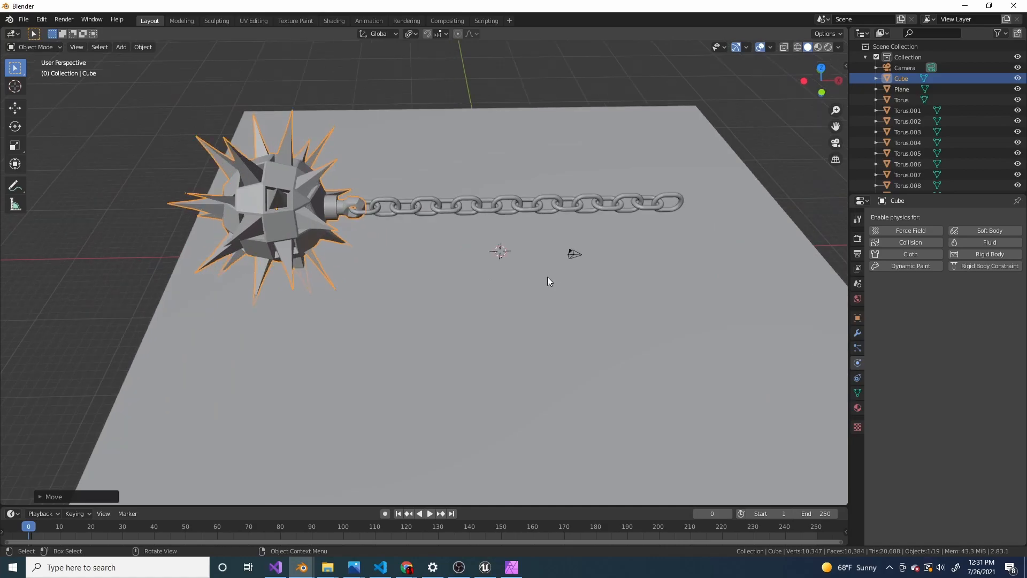
pyautogui.press('space')
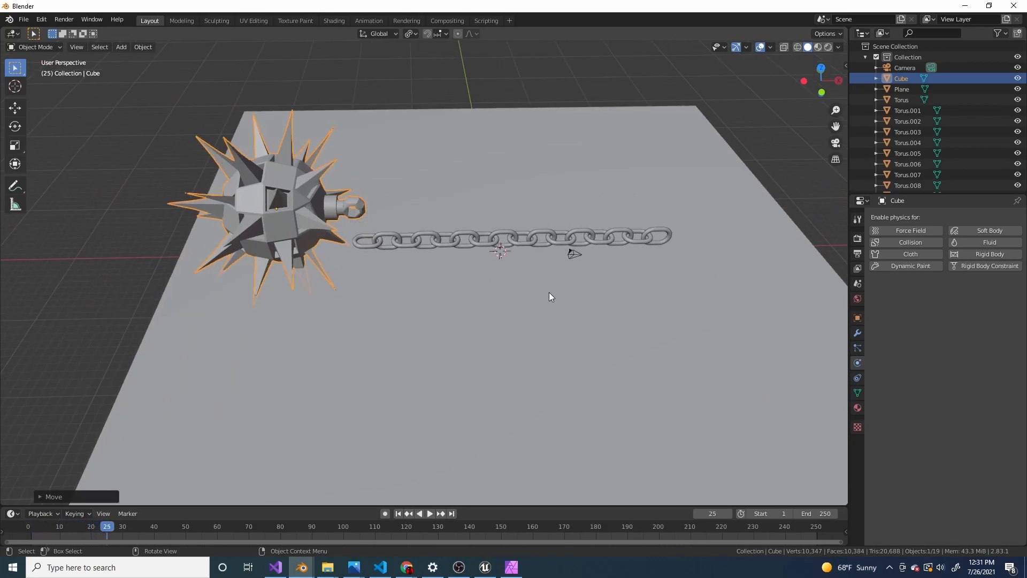
pyautogui.press('space')
pyautogui.moveTo(172, 533); pyautogui.dragTo(101, 526)
pyautogui.press('Escape')
# Step: Add an active rigid body to the mace head with a mass of 10 kg and a Mesh collision shape
pyautogui.click(994, 257)
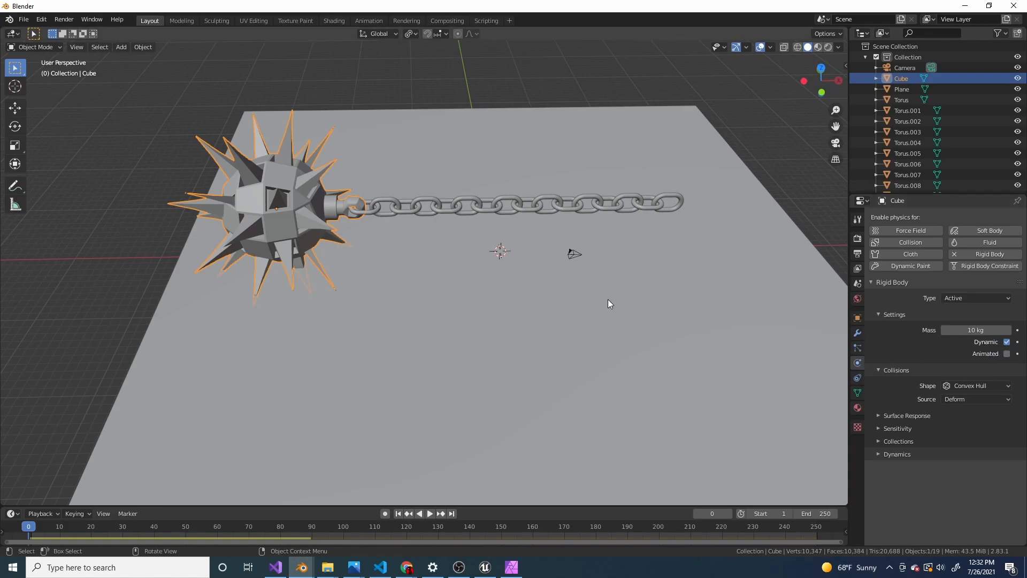
pyautogui.click(961, 387)
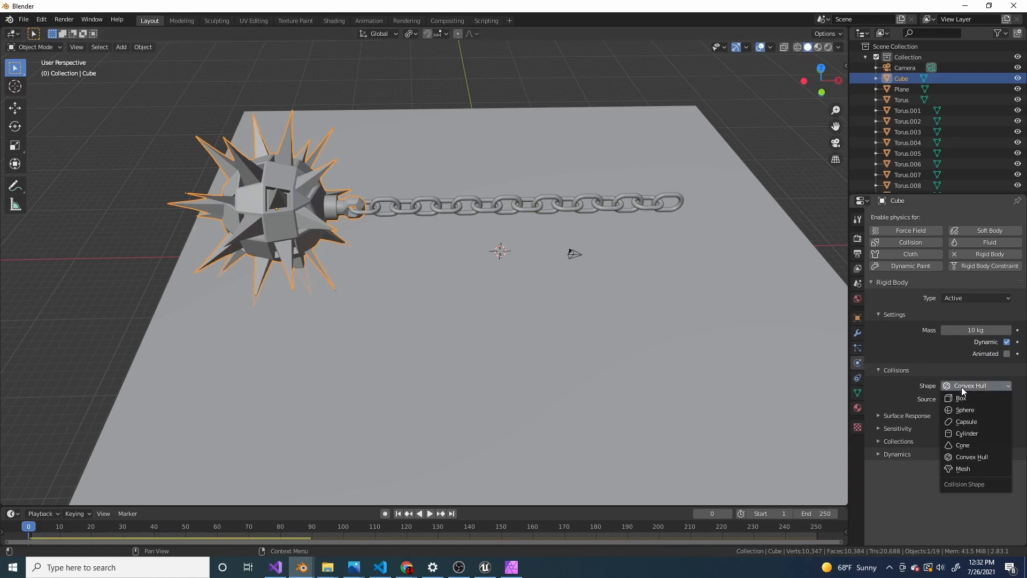
pyautogui.click(973, 467)
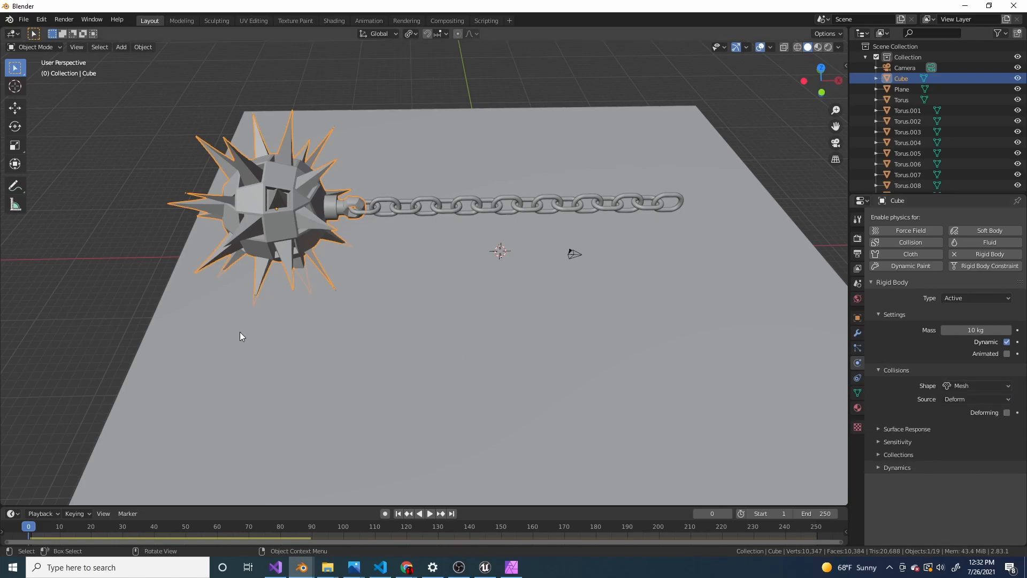
# Step: Play the simulation of the mace head and chain falling, then return to frame 0
pyautogui.click(430, 513)
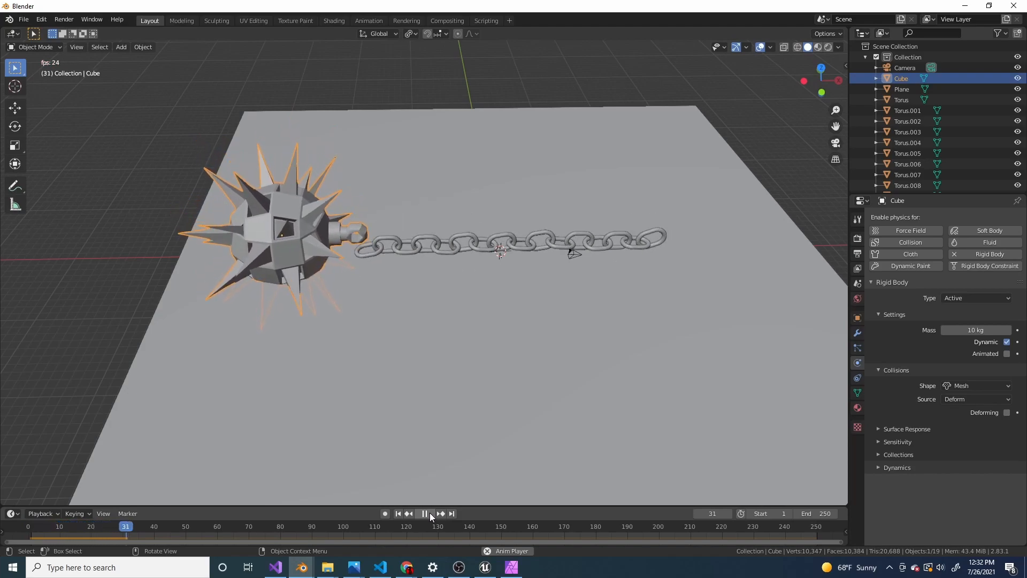
pyautogui.click(429, 513)
pyautogui.moveTo(187, 526); pyautogui.dragTo(28, 514)
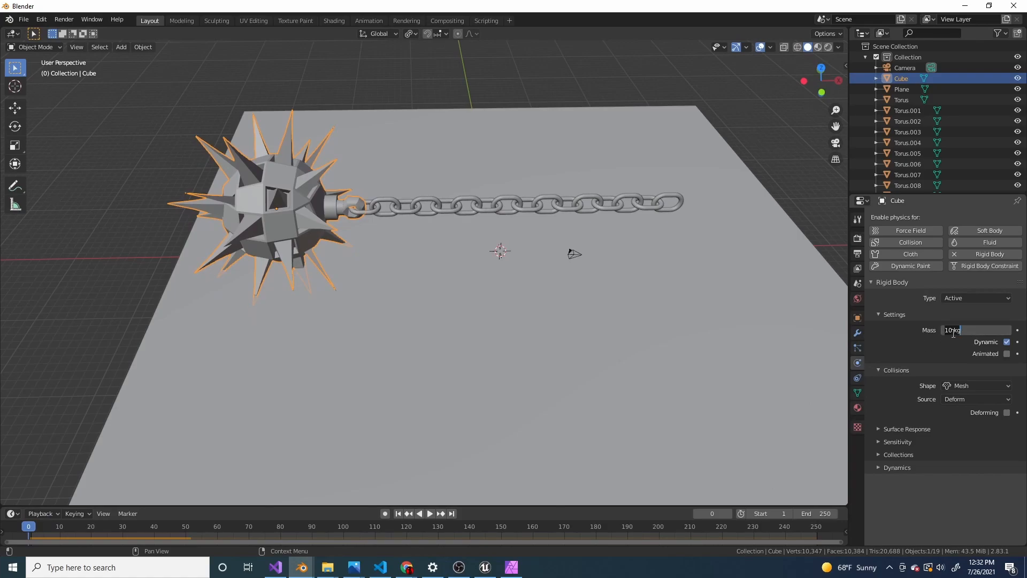
# Step: Set the mace head's mass to 1 kg and replay the simulation to inspect its connection to the chain
pyautogui.press('Return')
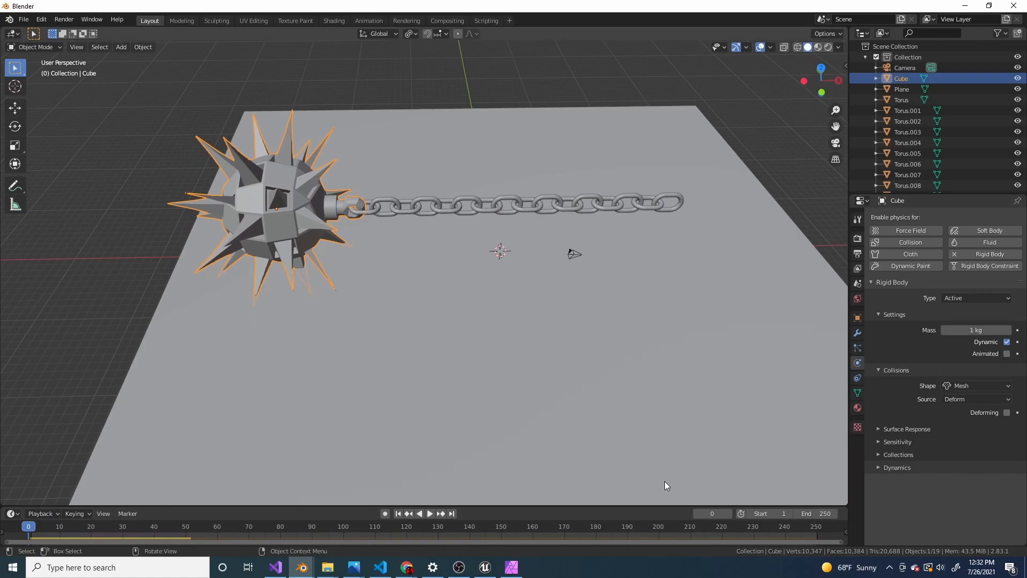
pyautogui.click(430, 514)
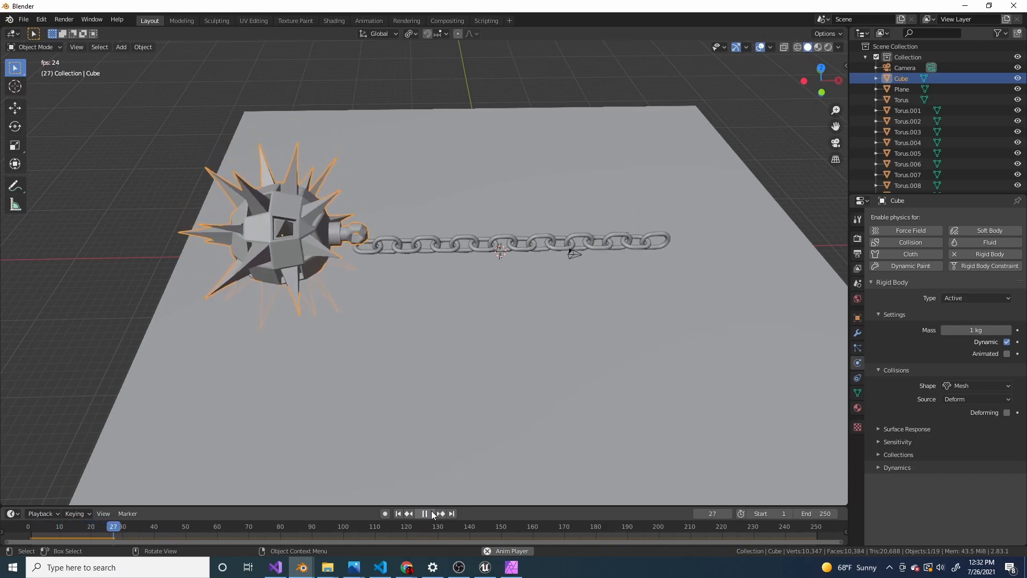
pyautogui.click(431, 512)
pyautogui.scroll(4, 451, 332)
pyautogui.scroll(-5, 451, 332)
pyautogui.moveTo(451, 332); pyautogui.dragTo(502, 318, button='middle')
pyautogui.scroll(3, 502, 319)
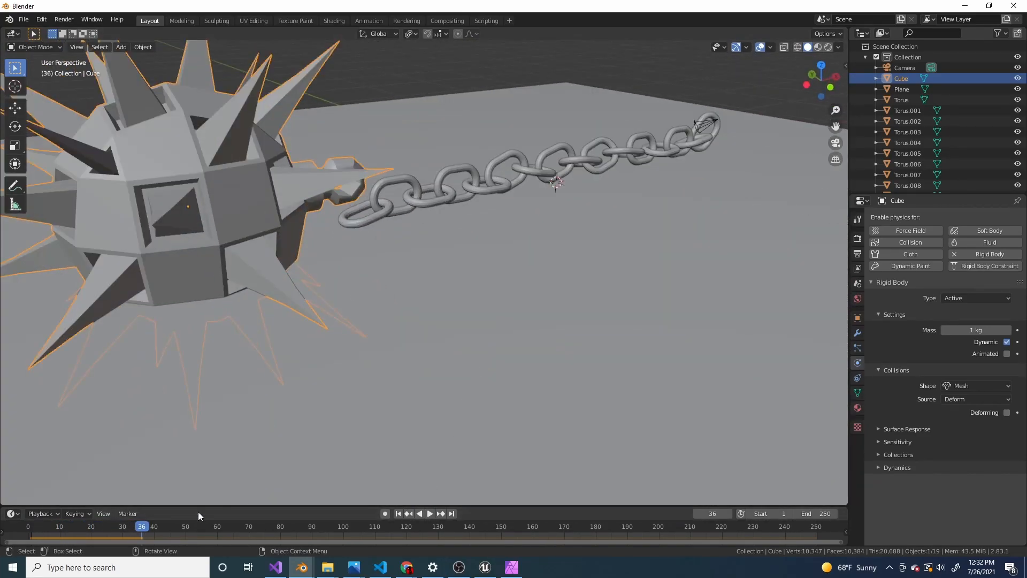
# Step: Return to frame 0 and join the mace head and the first chain link into one object
pyautogui.moveTo(142, 527); pyautogui.dragTo(802, 497)
pyautogui.scroll(-2, 415, 291)
pyautogui.moveTo(416, 291); pyautogui.dragTo(347, 272, button='middle')
pyautogui.scroll(5, 335, 247)
pyautogui.scroll(-3, 424, 289)
pyautogui.click(455, 289)
pyautogui.click(297, 271)
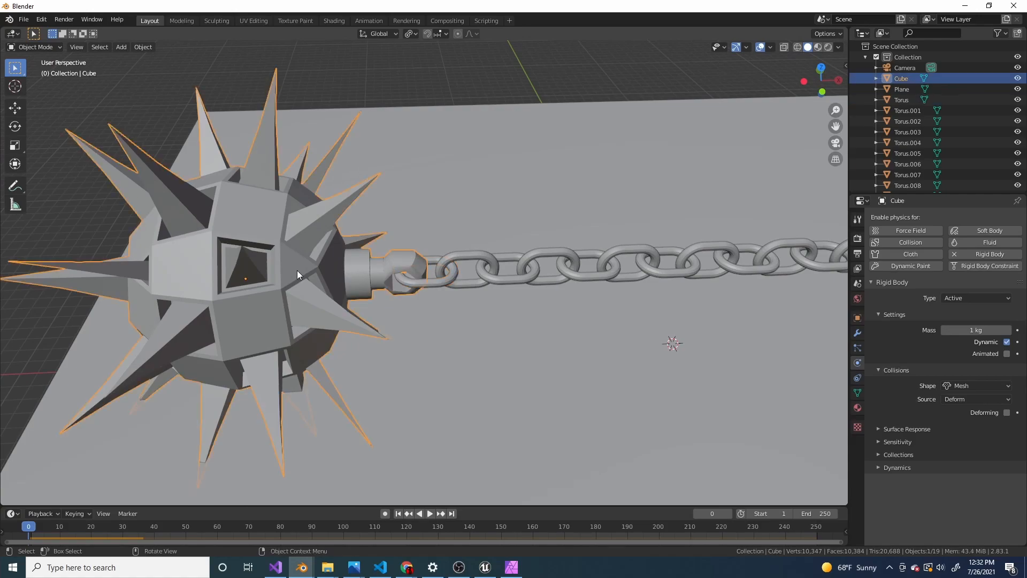
pyautogui.keyDown('shift'); pyautogui.click(432, 286); pyautogui.keyUp('shift')
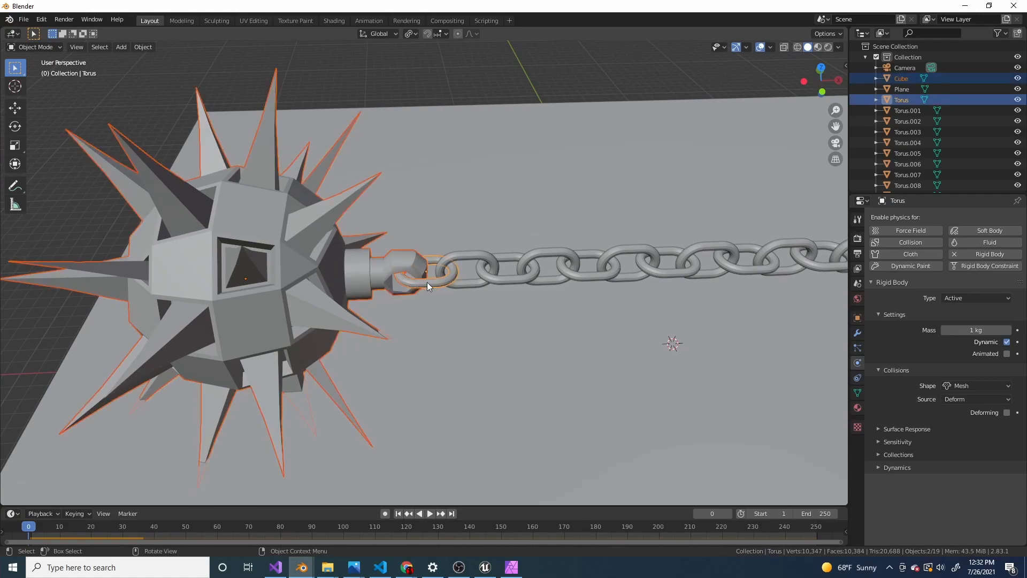
pyautogui.scroll(5, 428, 283)
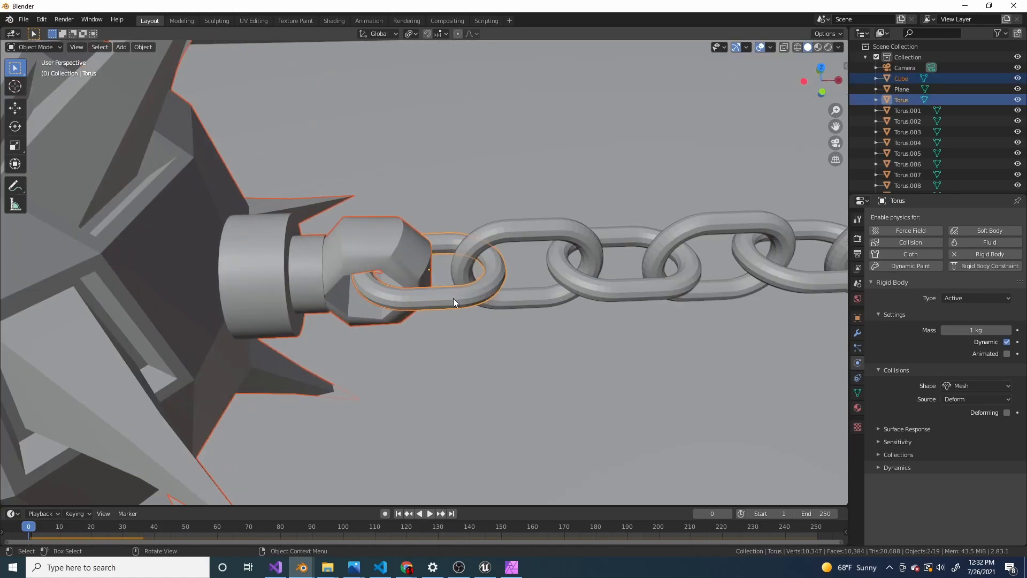
pyautogui.scroll(-4, 477, 323)
pyautogui.hotkey('ctrl', 'j')
pyautogui.moveTo(477, 323); pyautogui.dragTo(406, 279, button='middle')
pyautogui.rightClick(406, 279)
pyautogui.press('Escape')
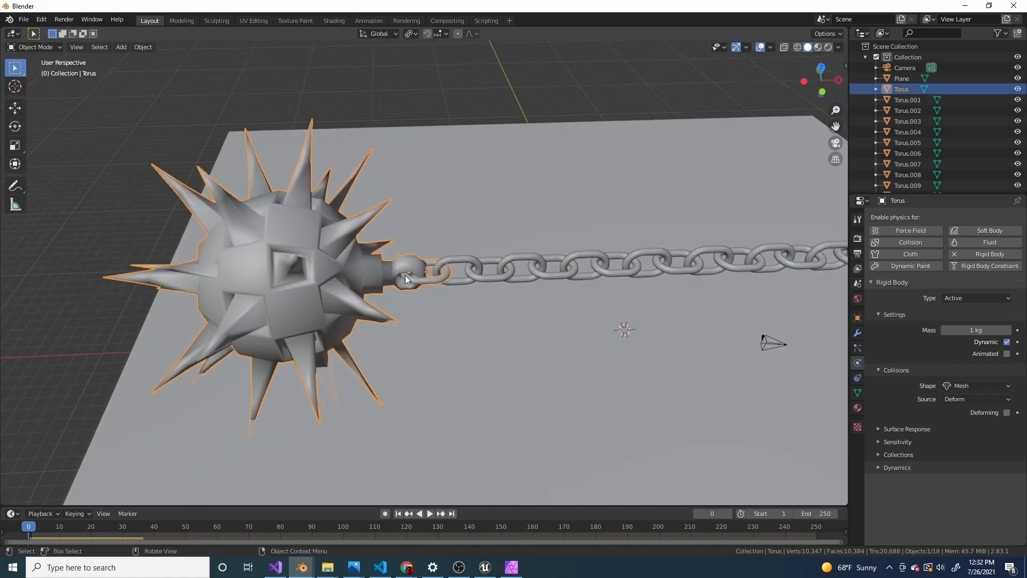
# Step: Enable Auto Smooth on the normals of the joined mace and link mesh
pyautogui.scroll(3, 405, 275)
pyautogui.click(858, 392)
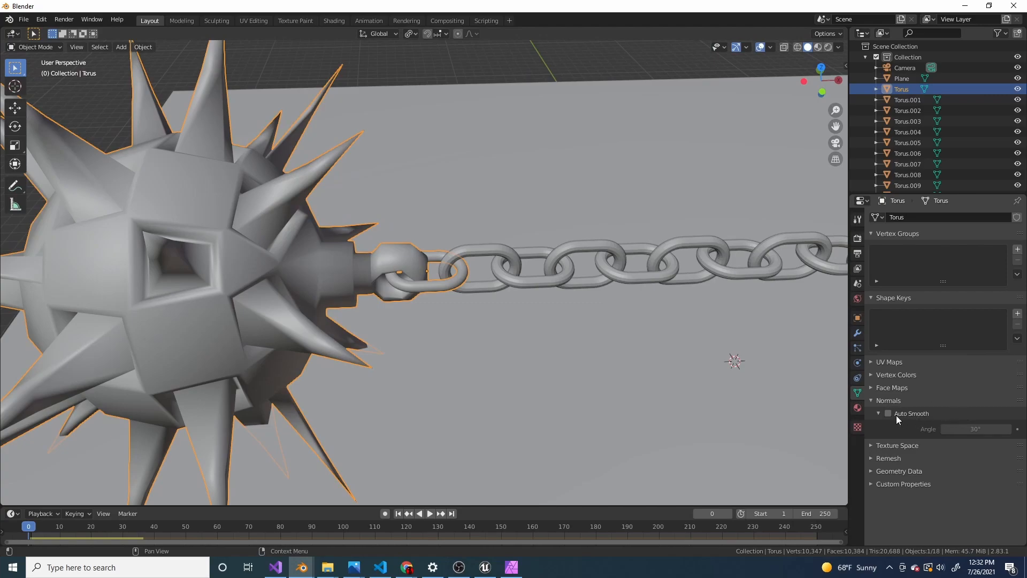
pyautogui.click(896, 415)
pyautogui.scroll(-5, 382, 206)
pyautogui.moveTo(493, 206); pyautogui.dragTo(512, 225, button='middle')
pyautogui.scroll(4, 586, 267)
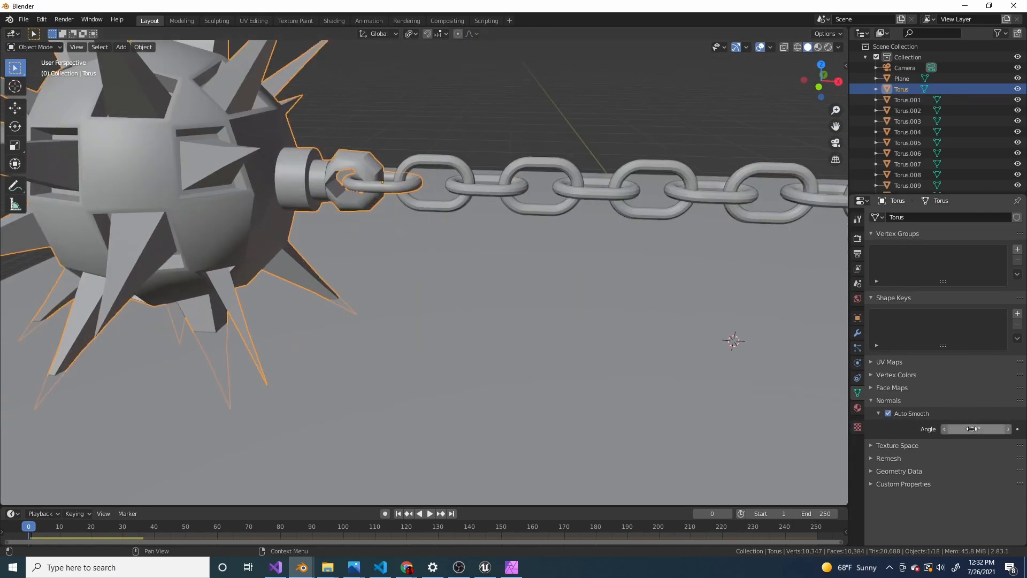
pyautogui.click(400, 100)
pyautogui.scroll(-3, 429, 196)
pyautogui.moveTo(429, 196); pyautogui.dragTo(383, 231, button='middle')
pyautogui.scroll(6, 386, 232)
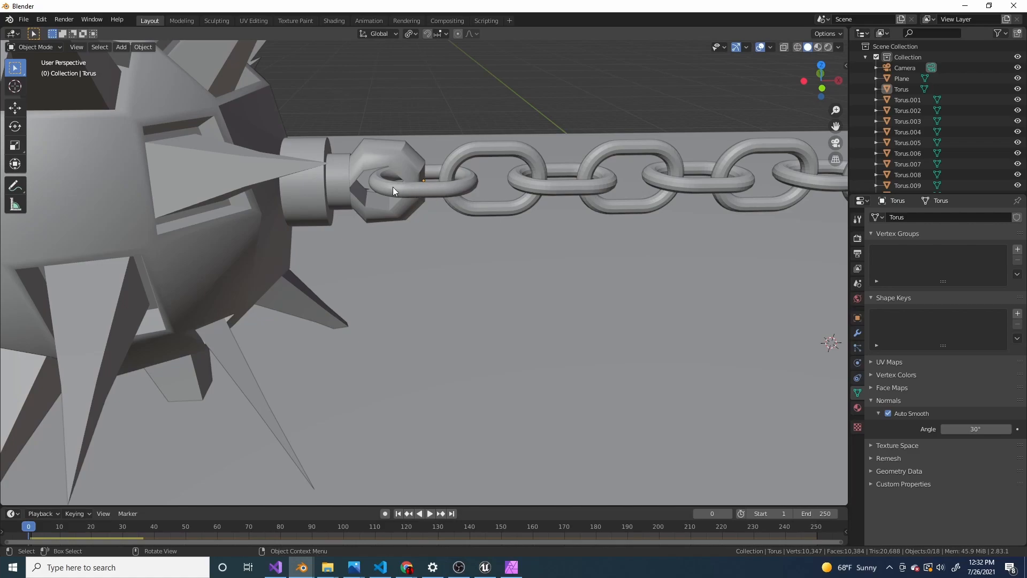
pyautogui.scroll(-4, 407, 190)
pyautogui.moveTo(418, 194)
pyautogui.mouseDown(button='middle')
pyautogui.moveTo(410, 196)
pyautogui.moveTo(419, 209)
pyautogui.mouseUp(button='middle')
pyautogui.scroll(3, 431, 214)
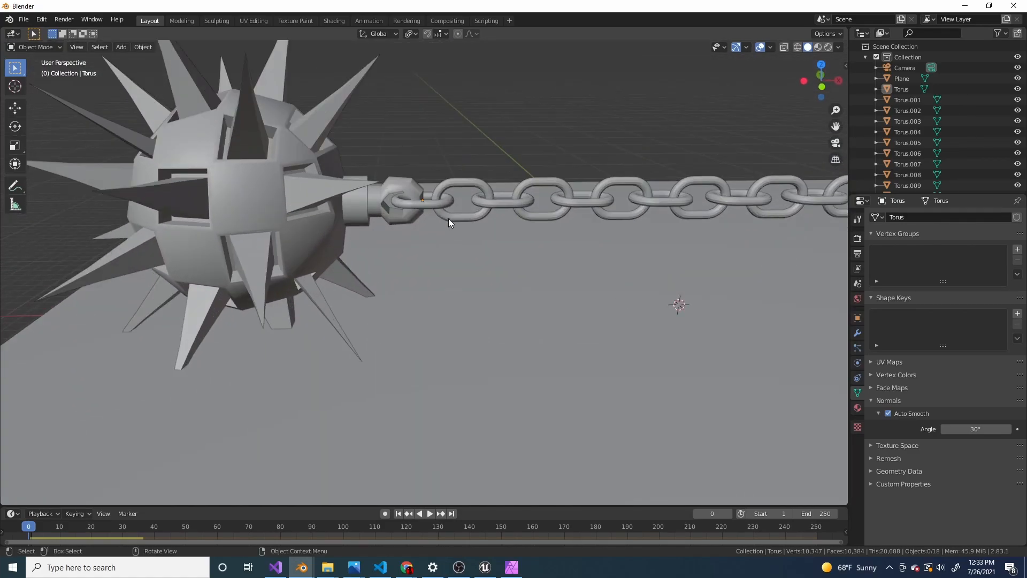
# Step: Select all the remaining chain links and apply Shade Smooth to them
pyautogui.click(465, 219)
pyautogui.scroll(-3, 500, 222)
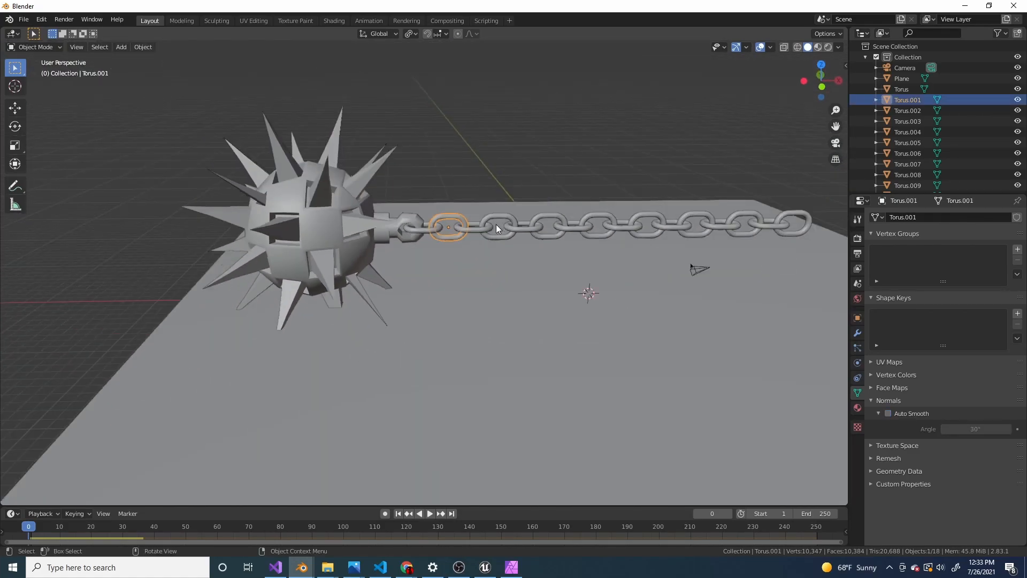
pyautogui.moveTo(496, 224); pyautogui.dragTo(493, 213, button='middle')
pyautogui.moveTo(451, 181); pyautogui.dragTo(802, 214)
pyautogui.rightClick(731, 188)
pyautogui.click(731, 188)
pyautogui.scroll(4, 456, 188)
pyautogui.rightClick(605, 146)
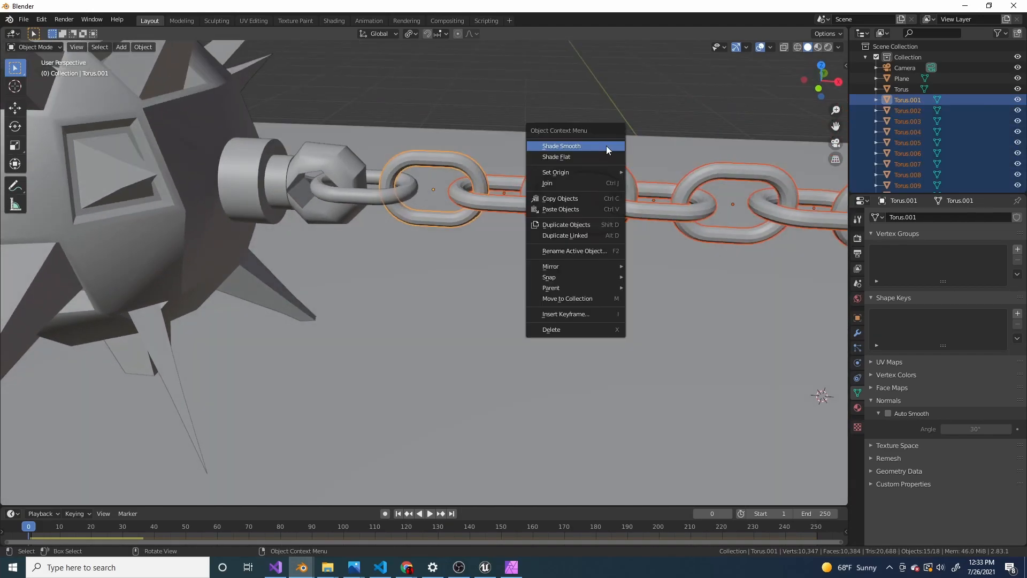
pyautogui.click(605, 145)
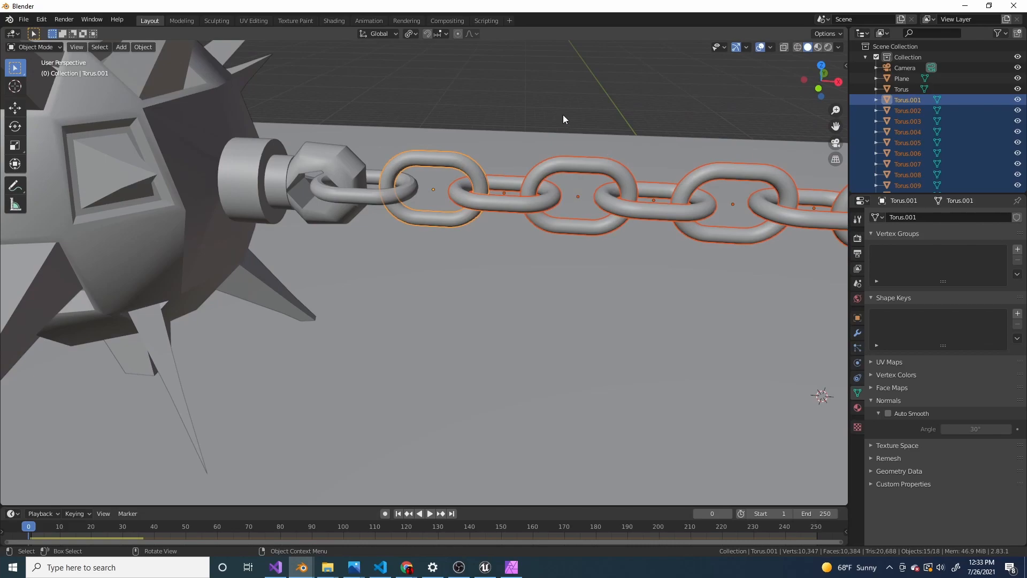
pyautogui.scroll(-2, 564, 115)
pyautogui.click(552, 134)
pyautogui.scroll(-5, 557, 149)
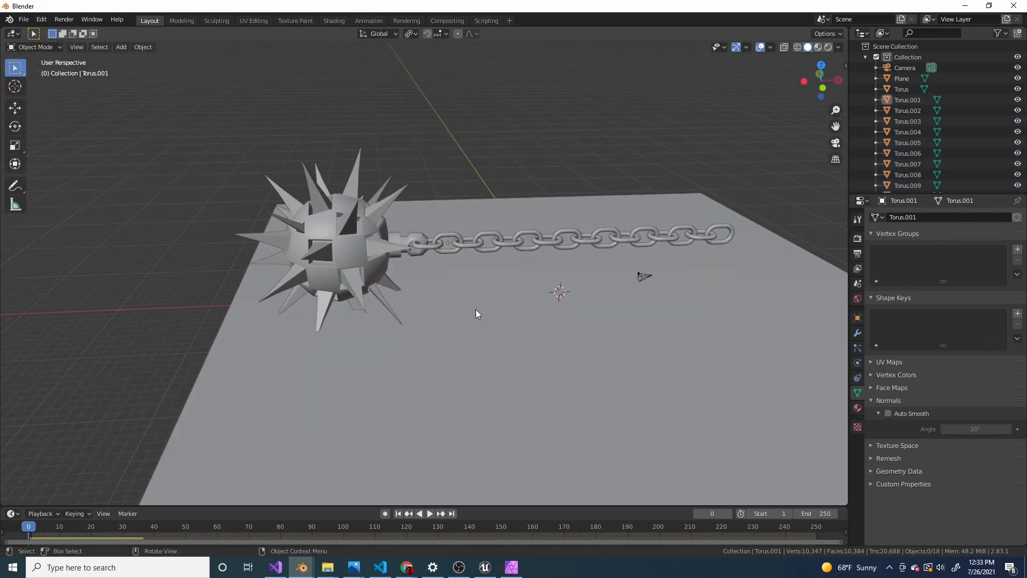
# Step: Play the simulation of the joined mace and chain, inspect their connection, and return to frame 0
pyautogui.press('space')
pyautogui.press('space')
pyautogui.moveTo(459, 328); pyautogui.dragTo(429, 278, button='middle')
pyautogui.scroll(4, 429, 279)
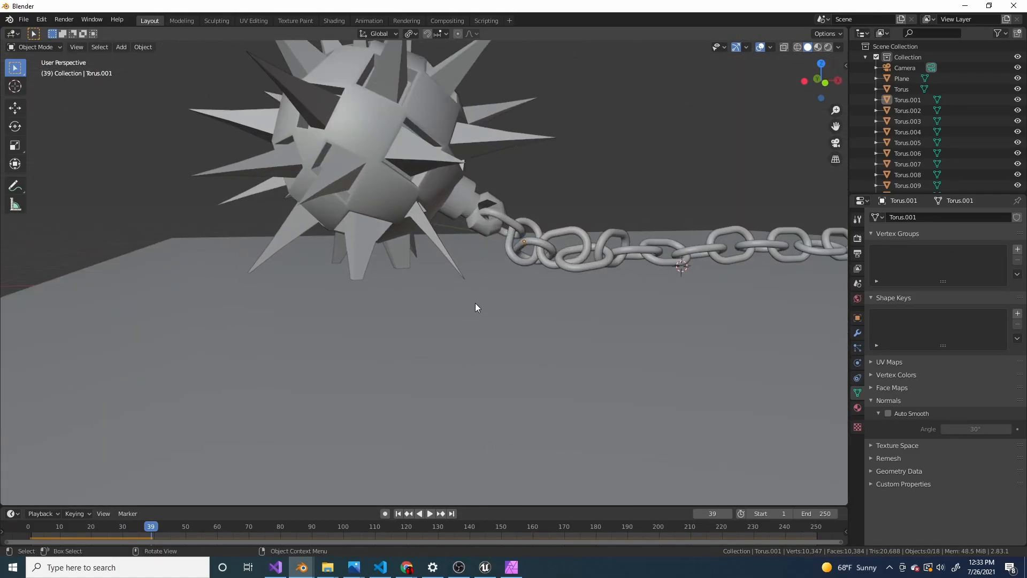
pyautogui.moveTo(475, 302); pyautogui.dragTo(460, 320, button='middle')
pyautogui.moveTo(161, 529); pyautogui.dragTo(31, 528)
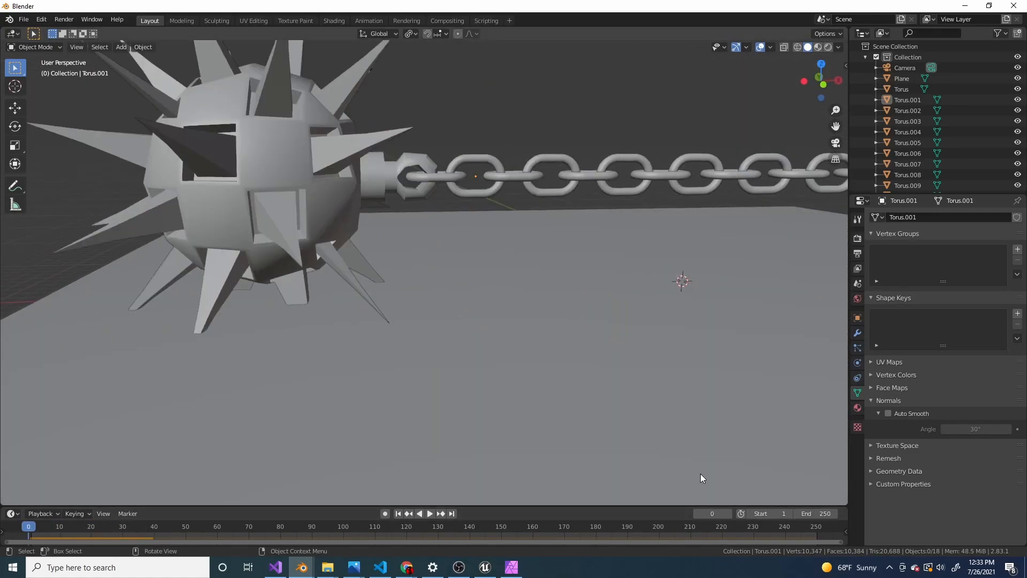
# Step: Replay the simulation from another angle to examine how the mace pulls on the chain, then rewind to frame 0
pyautogui.press('space')
pyautogui.press('space')
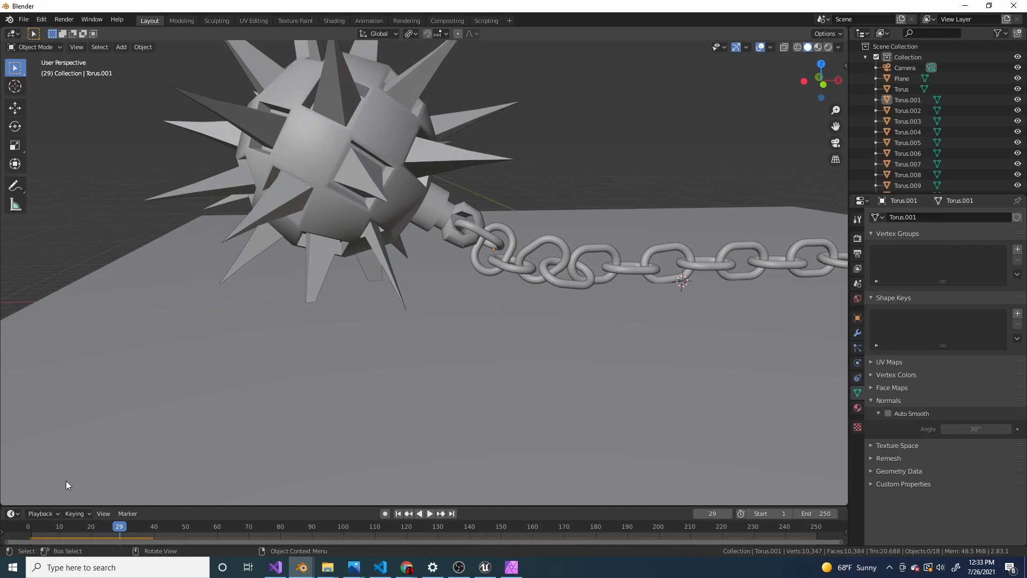
pyautogui.scroll(-5, 319, 377)
pyautogui.moveTo(363, 299); pyautogui.dragTo(318, 322, button='middle')
pyautogui.press('space')
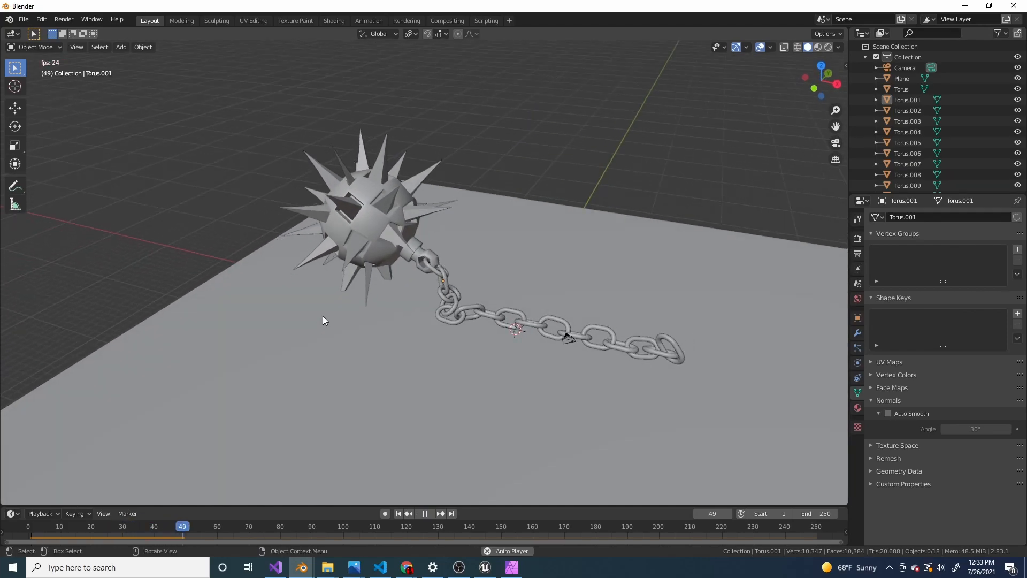
pyautogui.press('space')
pyautogui.click(436, 260)
pyautogui.press('g')
pyautogui.rightClick(399, 217)
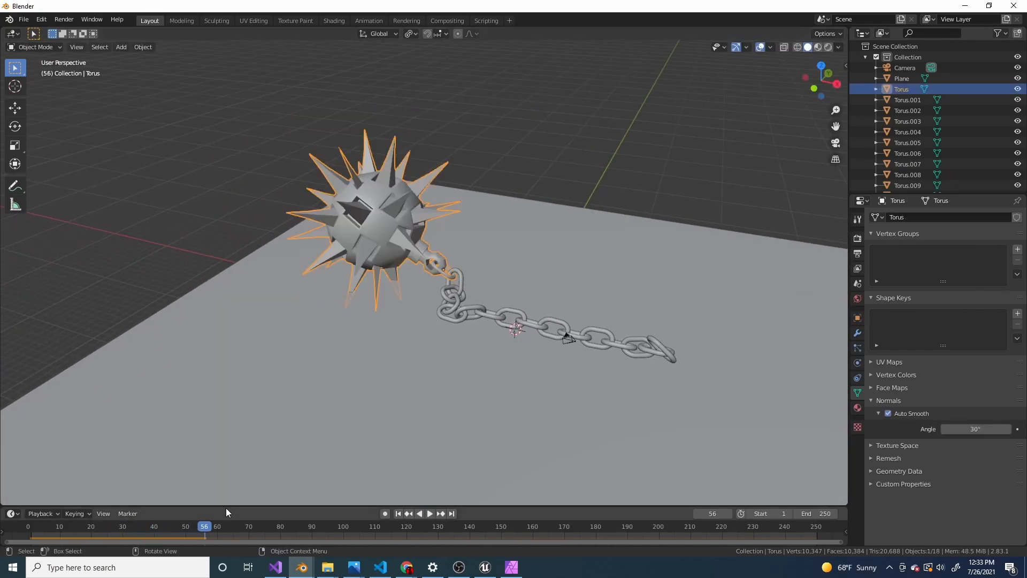
pyautogui.moveTo(203, 528); pyautogui.dragTo(28, 527)
# Step: Select the mace and the whole chain and raise them higher above the floor plane
pyautogui.press('space')
pyautogui.press('space')
pyautogui.scroll(5, 435, 295)
pyautogui.moveTo(434, 295); pyautogui.dragTo(470, 282, button='middle')
pyautogui.scroll(-4, 486, 273)
pyautogui.scroll(-3, 471, 277)
pyautogui.moveTo(317, 173); pyautogui.dragTo(747, 240)
pyautogui.moveTo(470, 284); pyautogui.dragTo(492, 292, button='middle')
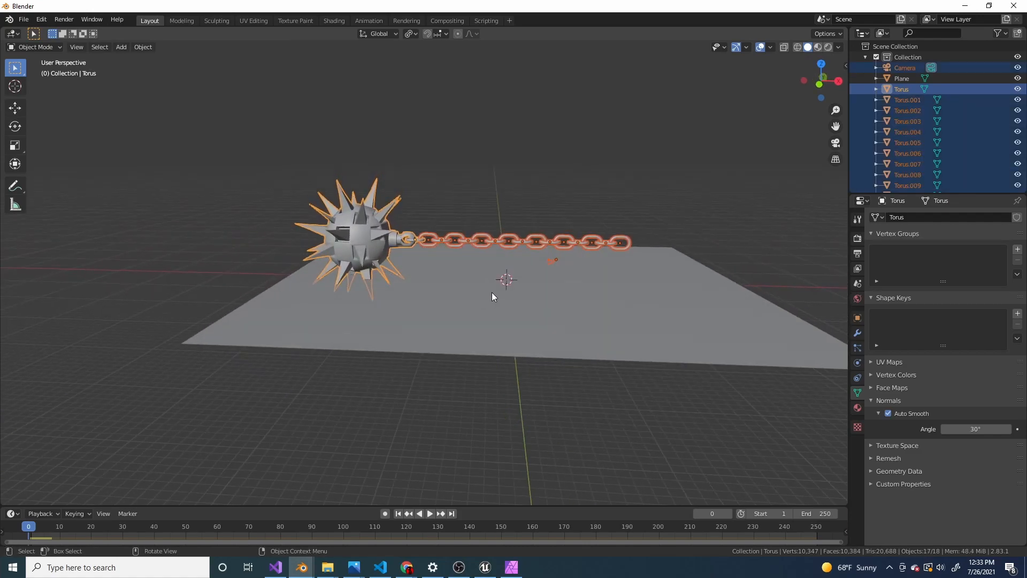
# Step: Run the simulation of the raised mace and chain dropping onto the floor, then return to frame 0
pyautogui.press('space')
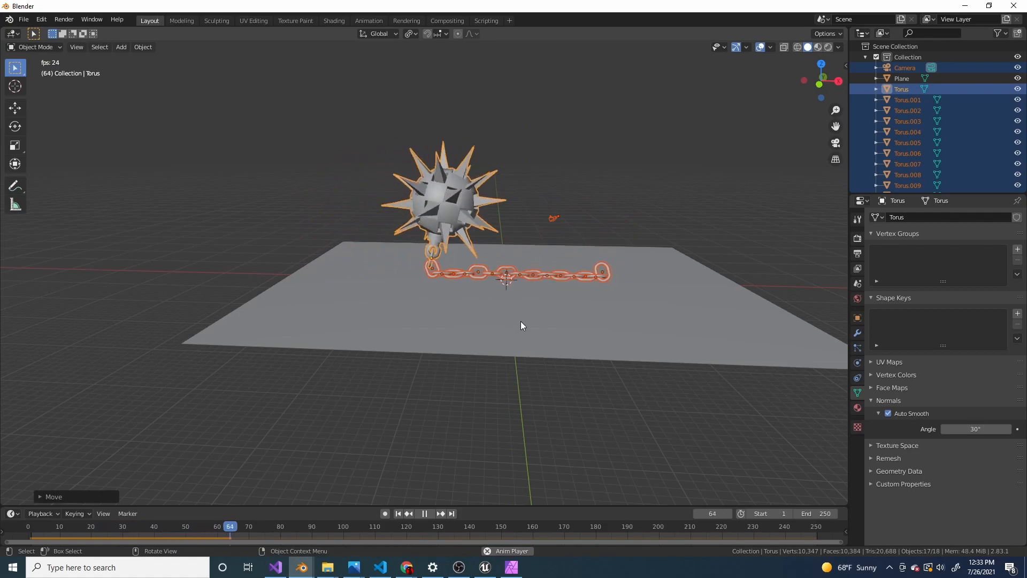
pyautogui.moveTo(526, 320); pyautogui.dragTo(530, 506, button='middle')
pyautogui.moveTo(560, 525); pyautogui.dragTo(11, 448)
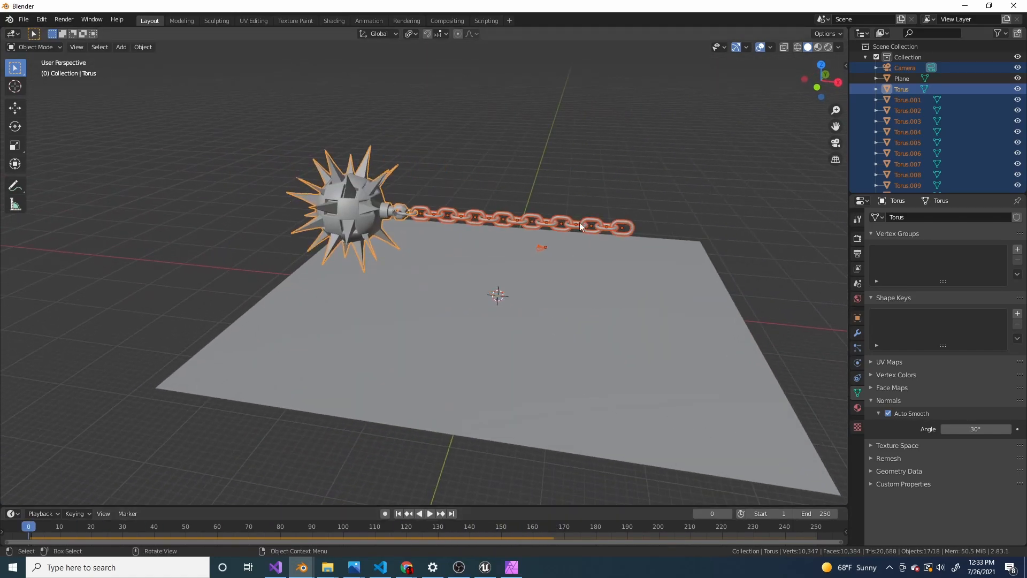
# Step: Select the mace and all chain links without the camera, keeping the chain's free end link active
pyautogui.click(630, 227)
pyautogui.moveTo(630, 224); pyautogui.dragTo(622, 282, button='middle')
pyautogui.moveTo(145, 140)
pyautogui.mouseDown()
pyautogui.moveTo(675, 221)
pyautogui.moveTo(667, 231)
pyautogui.mouseUp()
pyautogui.moveTo(668, 232)
pyautogui.mouseDown(button='middle')
pyautogui.moveTo(608, 233)
pyautogui.moveTo(602, 309)
pyautogui.mouseUp(button='middle')
pyautogui.scroll(-1, 600, 312)
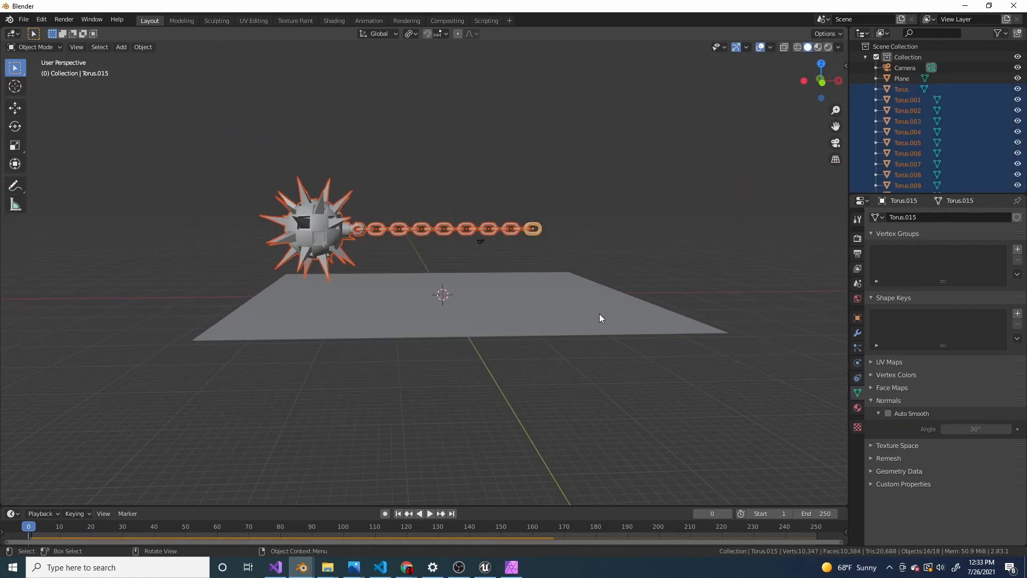
pyautogui.press('r')
pyautogui.press('x')
pyautogui.rightClick(574, 254)
pyautogui.press('r')
pyautogui.press('z')
pyautogui.rightClick(659, 297)
pyautogui.press('r')
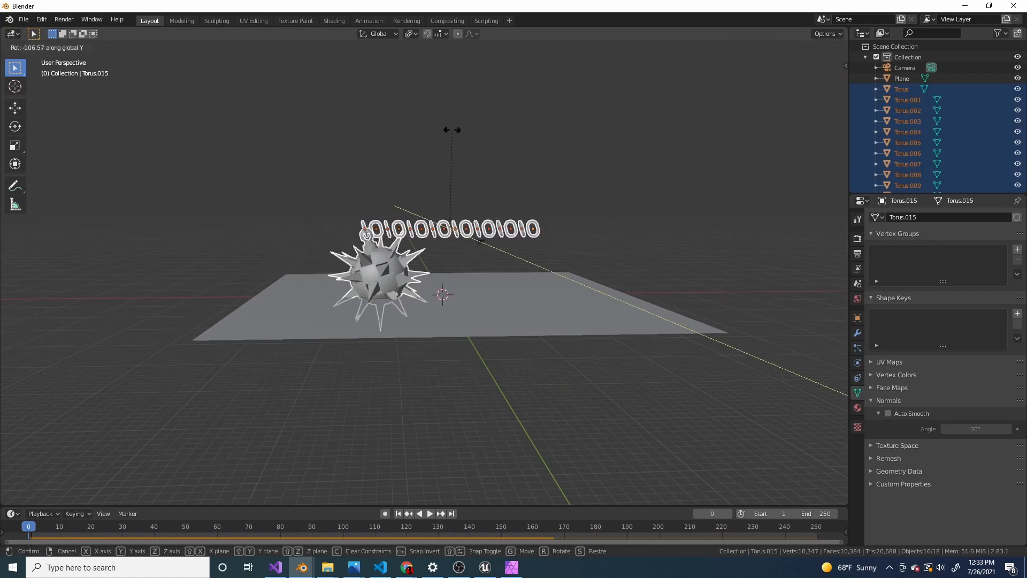
pyautogui.rightClick(532, 175)
# Step: Set the transform pivot to Median Point and rotate the mace and chain -90° about the global Y axis
pyautogui.click(412, 34)
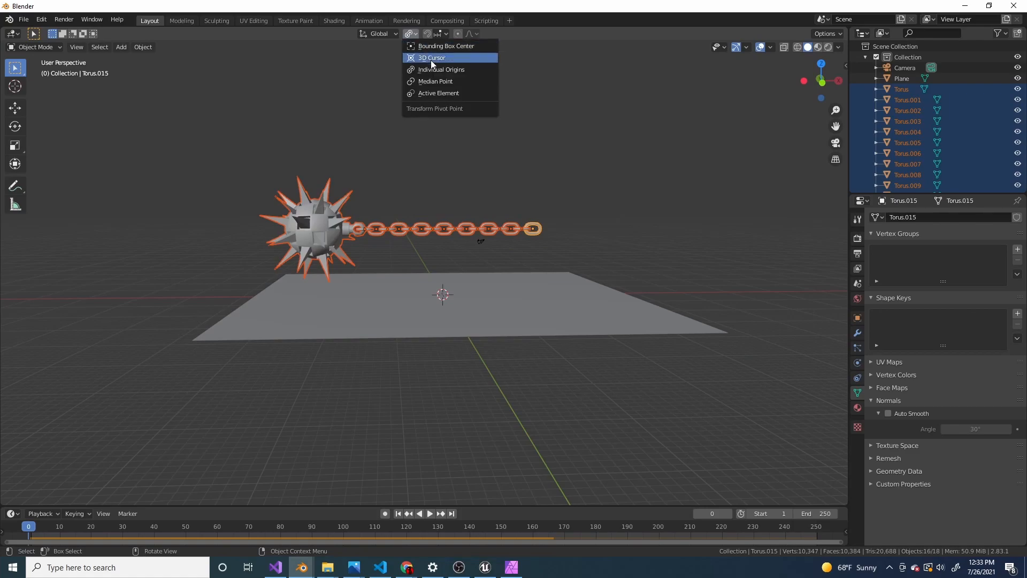
pyautogui.click(438, 82)
pyautogui.press('r')
pyautogui.press('x')
pyautogui.write('y')
pyautogui.write('90')
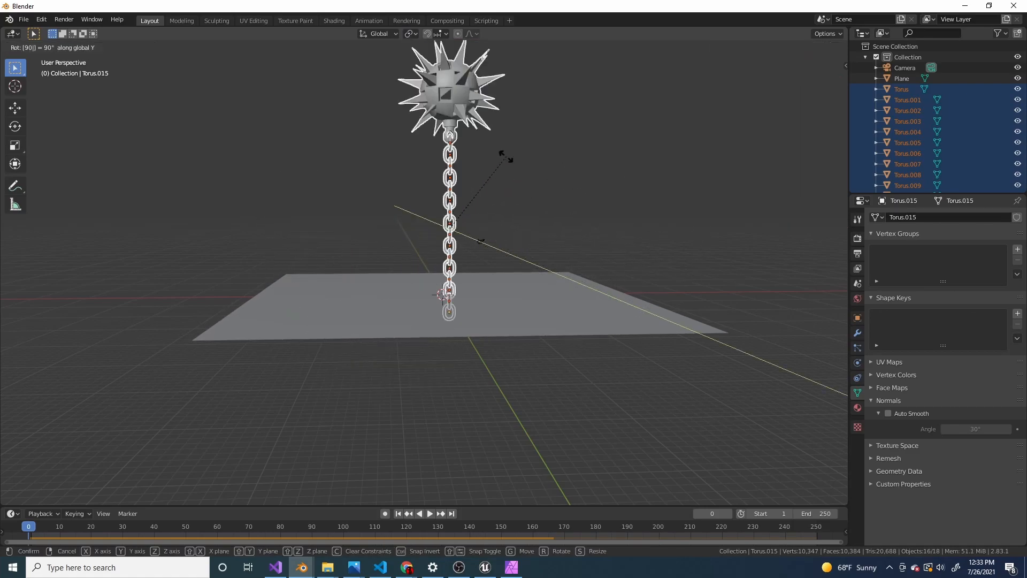
pyautogui.press('-')
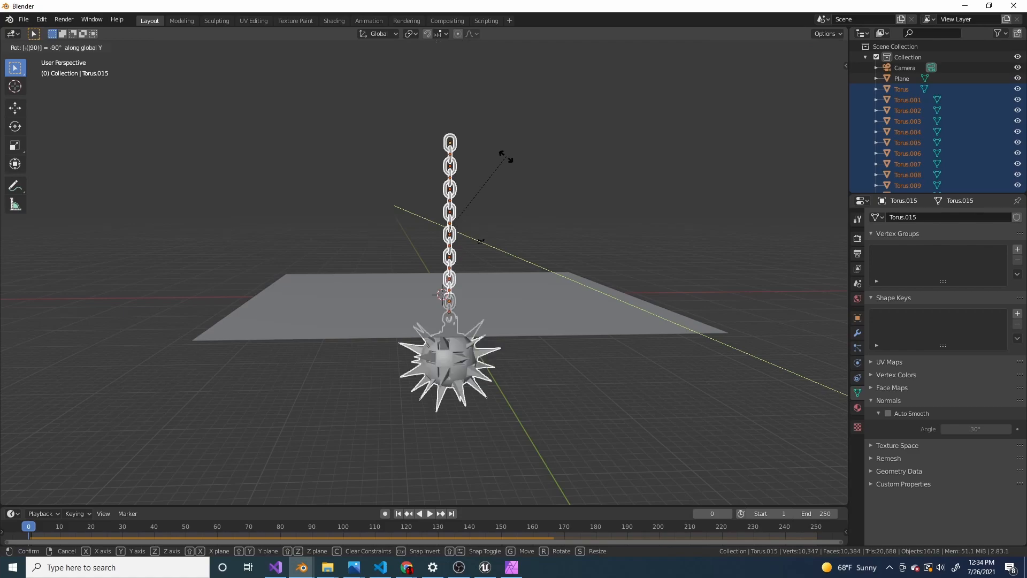
pyautogui.press('Return')
# Step: Move the vertical mace and chain up along Z so the mace hangs just above the floor plane
pyautogui.press('g')
pyautogui.press('z')
pyautogui.click(527, 157)
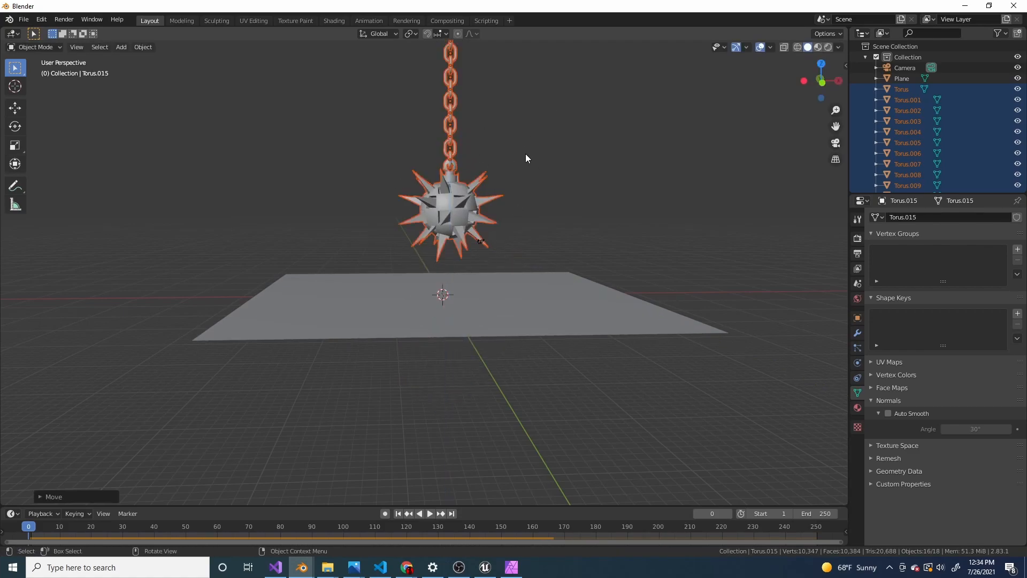
pyautogui.scroll(-1, 527, 157)
pyautogui.keyDown('shift'); pyautogui.moveTo(528, 171); pyautogui.dragTo(519, 245, button='middle'); pyautogui.keyUp('shift')
pyautogui.press('g')
pyautogui.press('z')
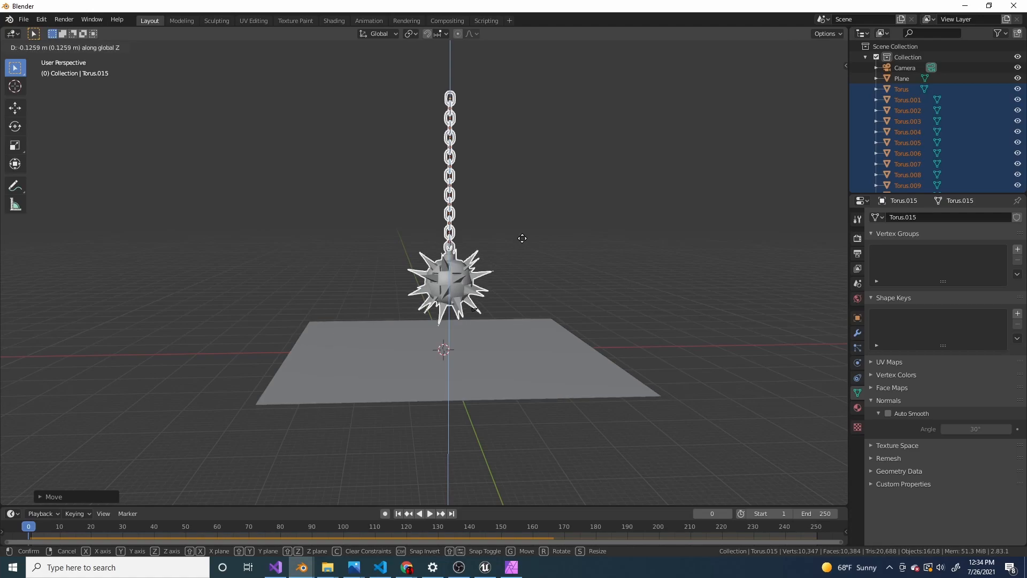
pyautogui.click(522, 239)
# Step: Play the simulation of the vertical mace and chain, then return to frame 0
pyautogui.press('space')
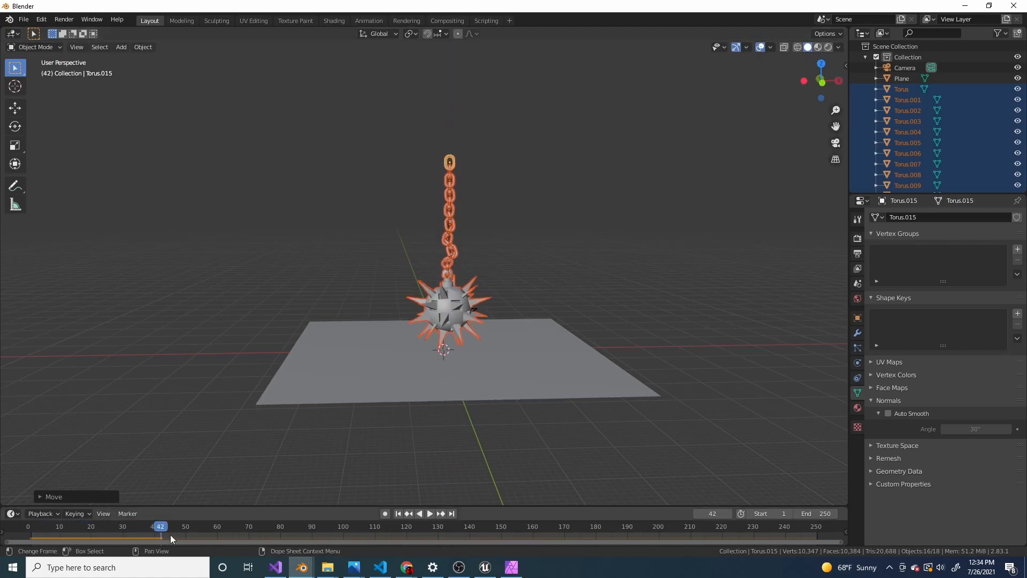
pyautogui.scroll(5, 578, 415)
pyautogui.press('Escape')
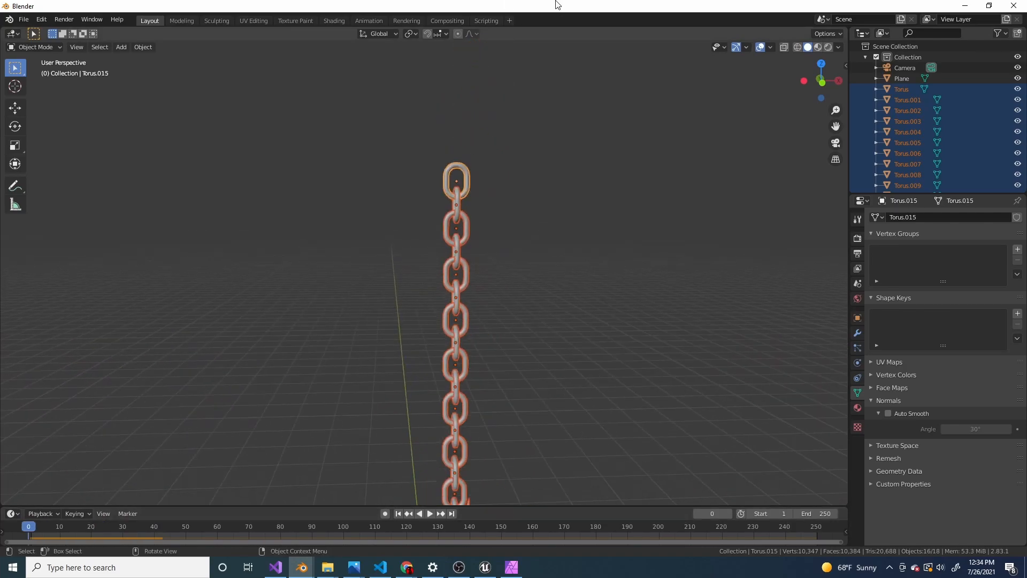
# Step: Turn off the Dynamic rigid body setting for the topmost chain link
pyautogui.click(456, 184)
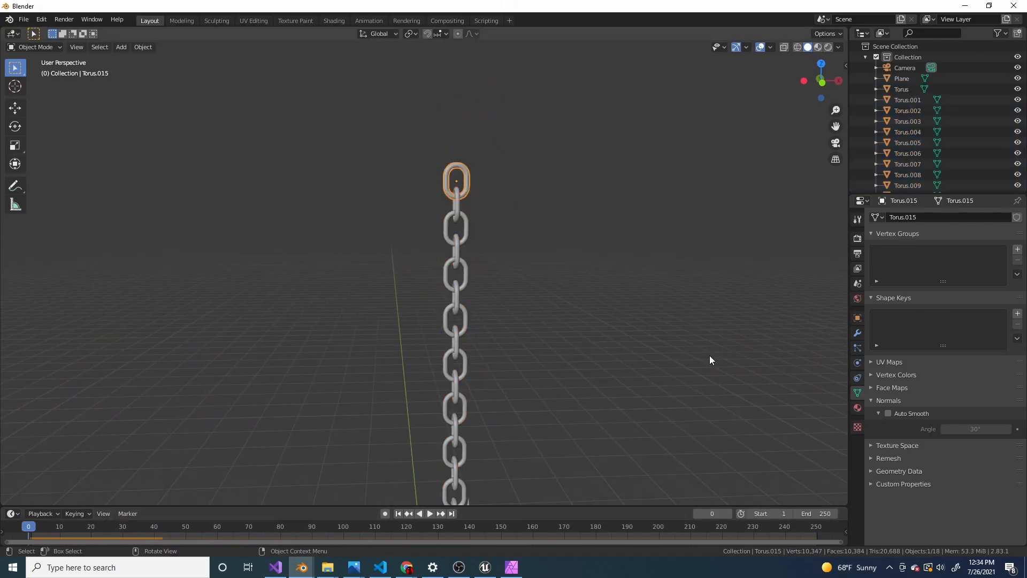
pyautogui.click(857, 366)
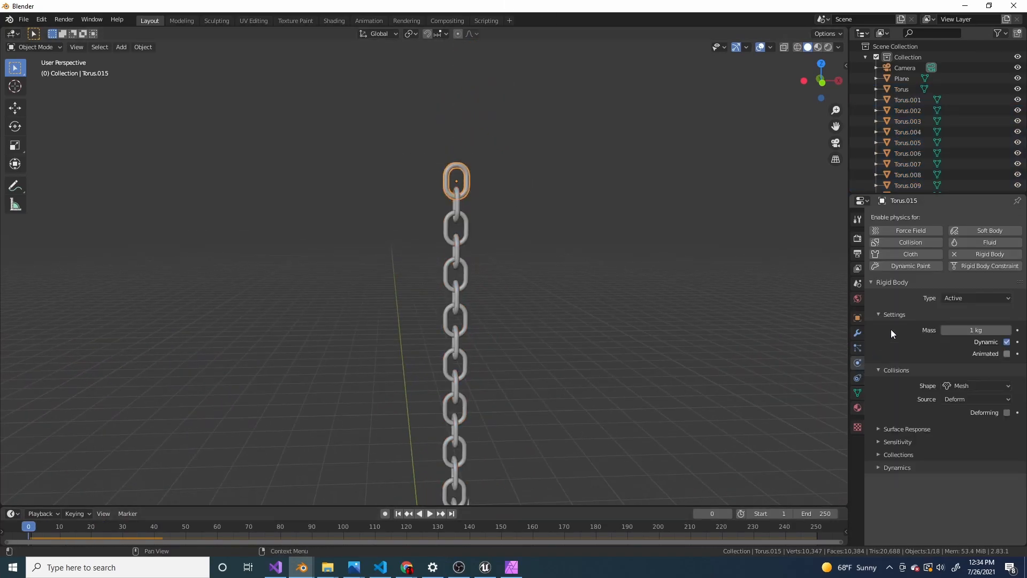
pyautogui.click(1003, 341)
# Step: Play the simulation with the top link fixed in place, then return to the start frame
pyautogui.scroll(-5, 552, 281)
pyautogui.press('space')
pyautogui.moveTo(550, 249)
pyautogui.mouseDown(button='middle')
pyautogui.moveTo(550, 296)
pyautogui.moveTo(554, 252)
pyautogui.moveTo(544, 253)
pyautogui.mouseUp(button='middle')
pyautogui.press('space')
pyautogui.hotkey('shift', 'Left')
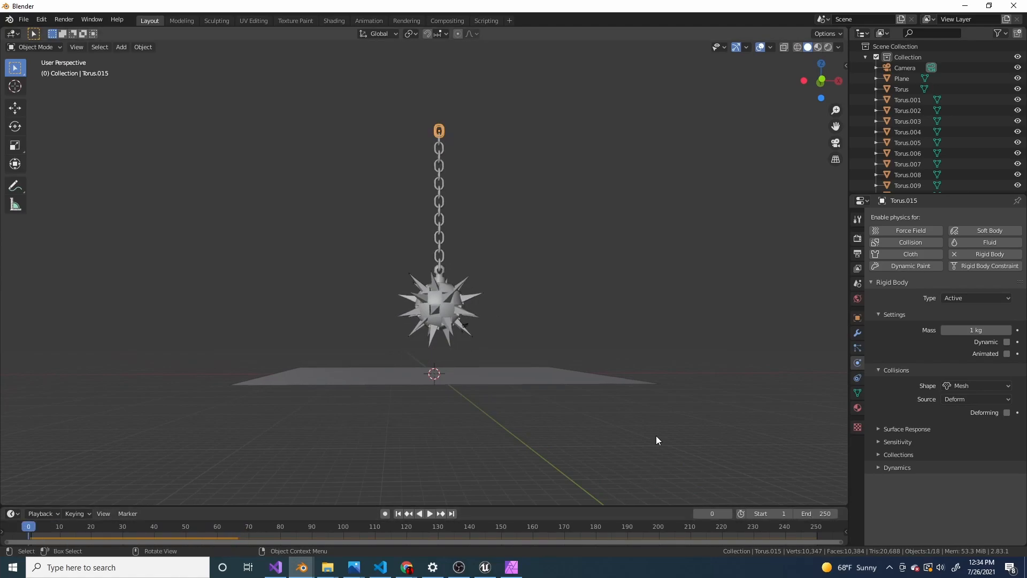
# Step: Rotate the mace and whole chain about 36° around the global Y axis and play the swinging simulation
pyautogui.moveTo(386, 104); pyautogui.dragTo(506, 337)
pyautogui.moveTo(527, 326); pyautogui.dragTo(635, 328, button='middle')
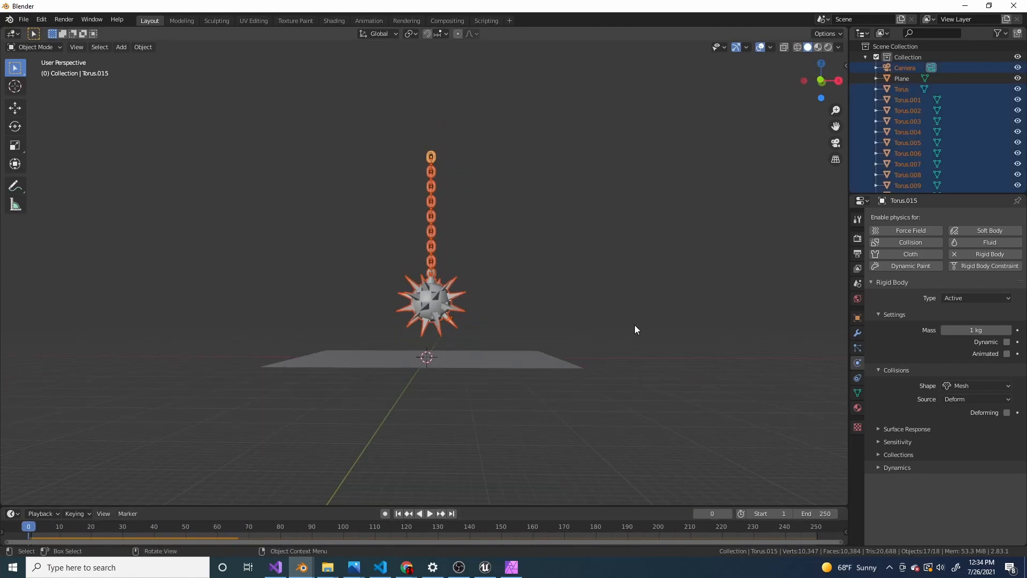
pyautogui.press('r')
pyautogui.press('x')
pyautogui.press('y')
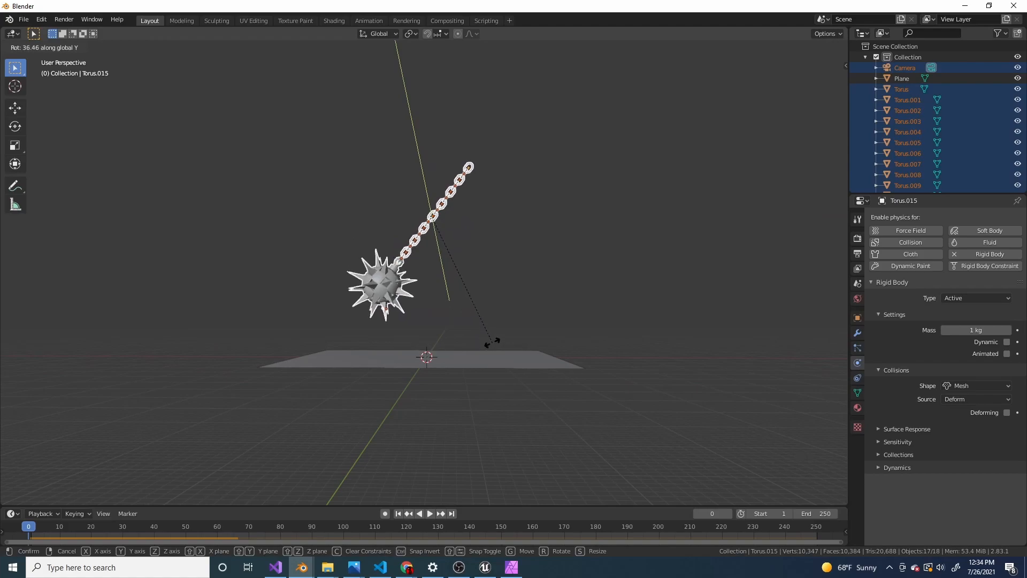
pyautogui.click(484, 341)
pyautogui.press('space')
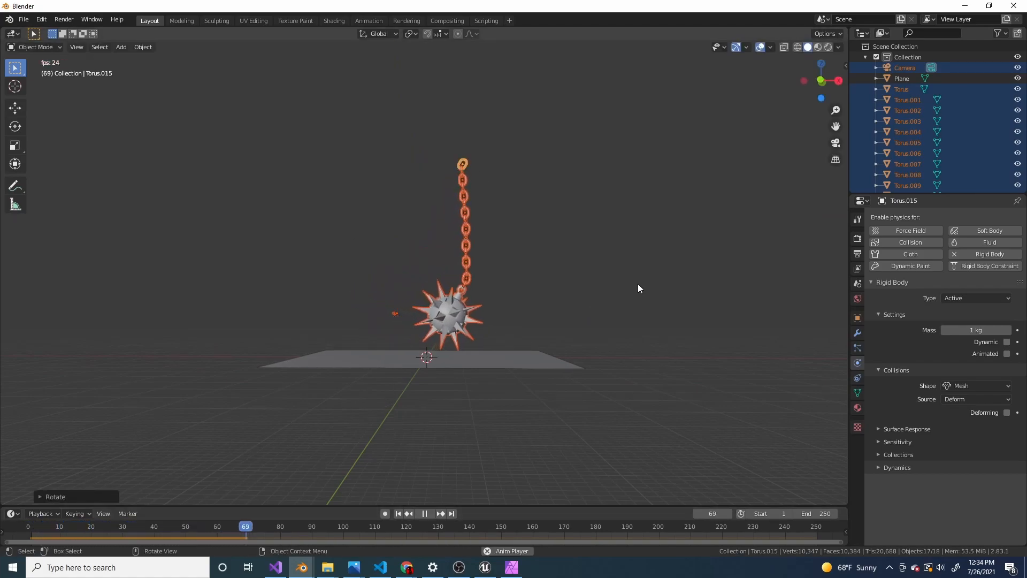
# Step: Watch the swinging simulation from closer and pause it at frame 16
pyautogui.moveTo(586, 313); pyautogui.dragTo(538, 348, button='middle')
pyautogui.scroll(2, 510, 359)
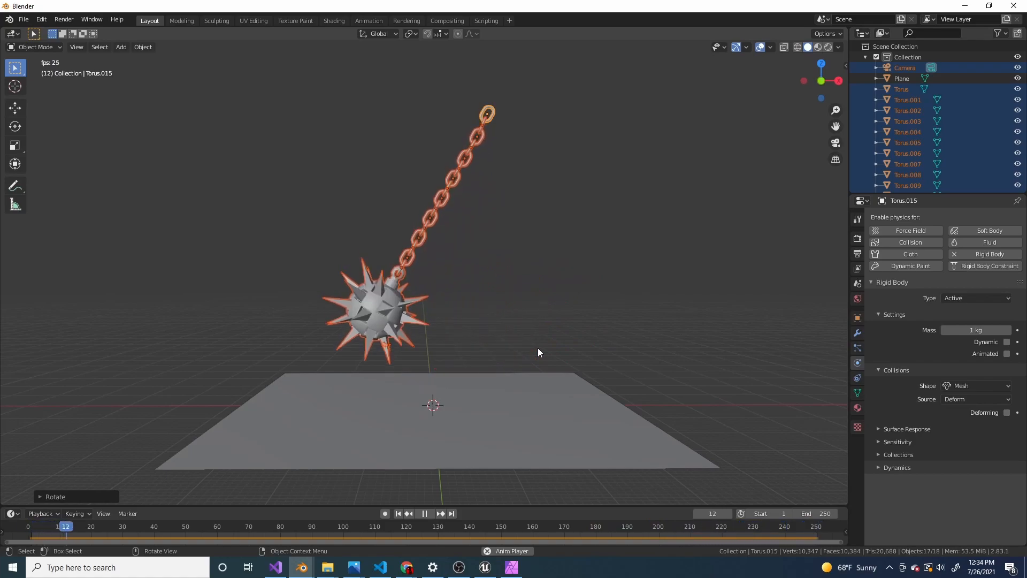
pyautogui.press('space')
pyautogui.moveTo(538, 348); pyautogui.dragTo(423, 289, button='middle')
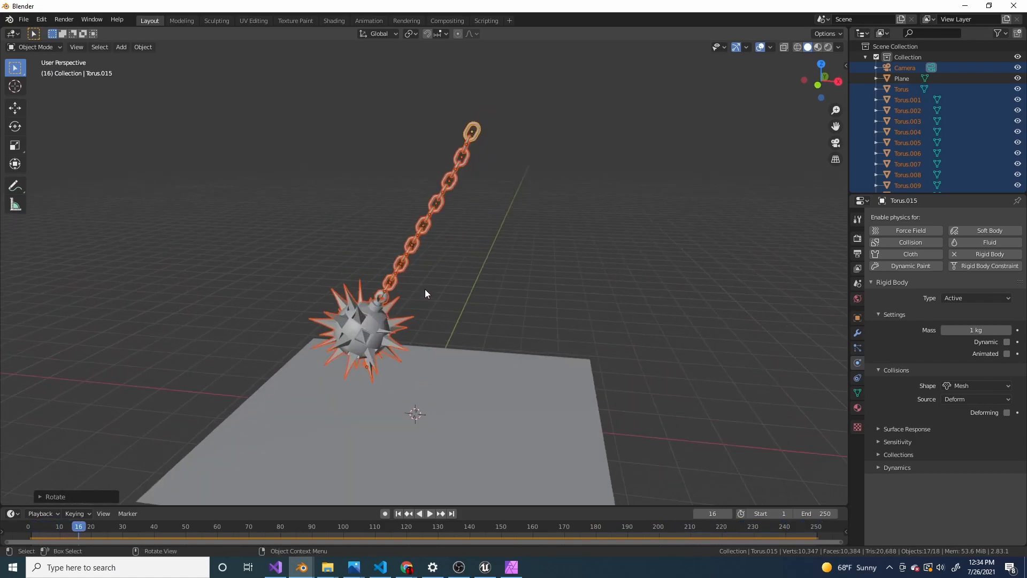
# Step: Turn the Dynamic rigid body setting back on for the topmost chain link and select the mace with the whole chain
pyautogui.click(478, 132)
pyautogui.moveTo(528, 185); pyautogui.dragTo(613, 275, button='middle')
pyautogui.moveTo(556, 310); pyautogui.dragTo(544, 280, button='middle')
pyautogui.moveTo(556, 270); pyautogui.dragTo(343, 49)
pyautogui.moveTo(353, 64); pyautogui.dragTo(580, 291, button='middle')
pyautogui.press('r')
pyautogui.press('x')
pyautogui.rightClick(616, 125)
# Step: Rotate the mace and chain around the global Y axis until they lie nearly horizontal, and return to frame 0
pyautogui.press('r')
pyautogui.press('x')
pyautogui.press('y')
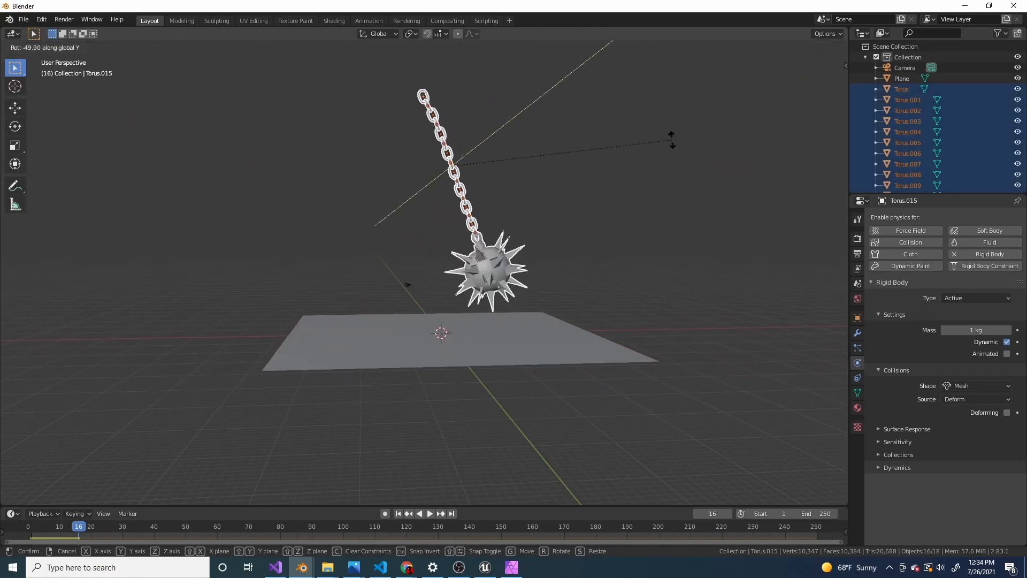
pyautogui.click(495, 113)
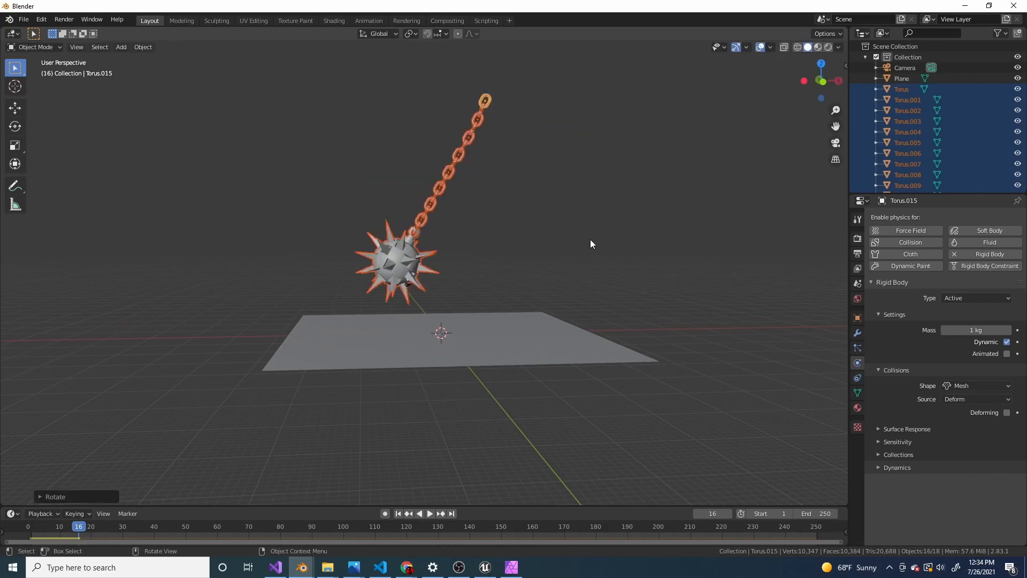
pyautogui.press('r')
pyautogui.rightClick(624, 237)
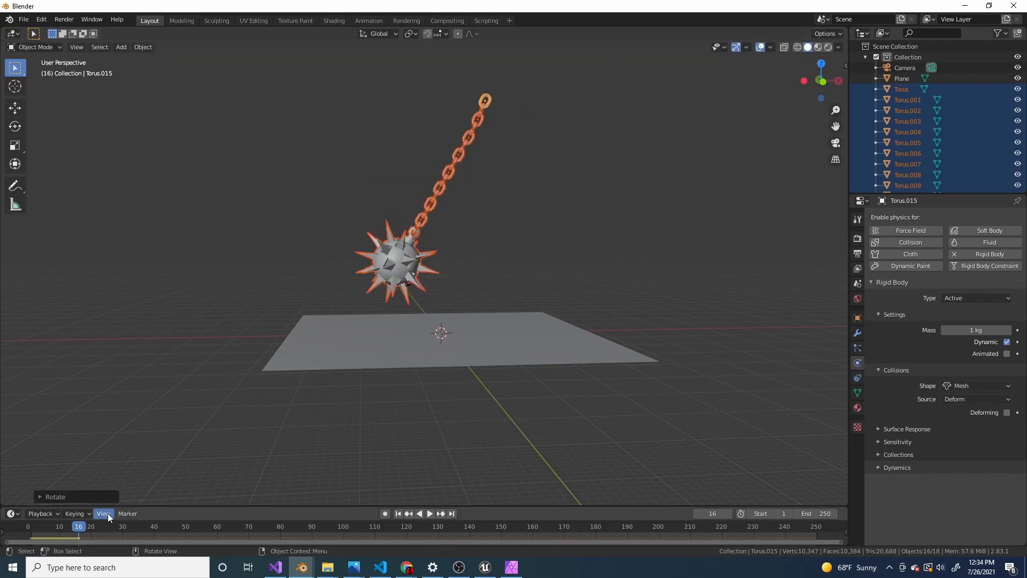
pyautogui.press('Escape')
# Step: Move the mace and chain down along the global Z axis to just above the floor plane
pyautogui.moveTo(650, 240); pyautogui.dragTo(575, 195, button='middle')
pyautogui.press('g')
pyautogui.press('z')
pyautogui.click(591, 364)
pyautogui.moveTo(592, 364); pyautogui.dragTo(610, 291, button='middle')
pyautogui.press('g')
pyautogui.press('z')
pyautogui.click(612, 289)
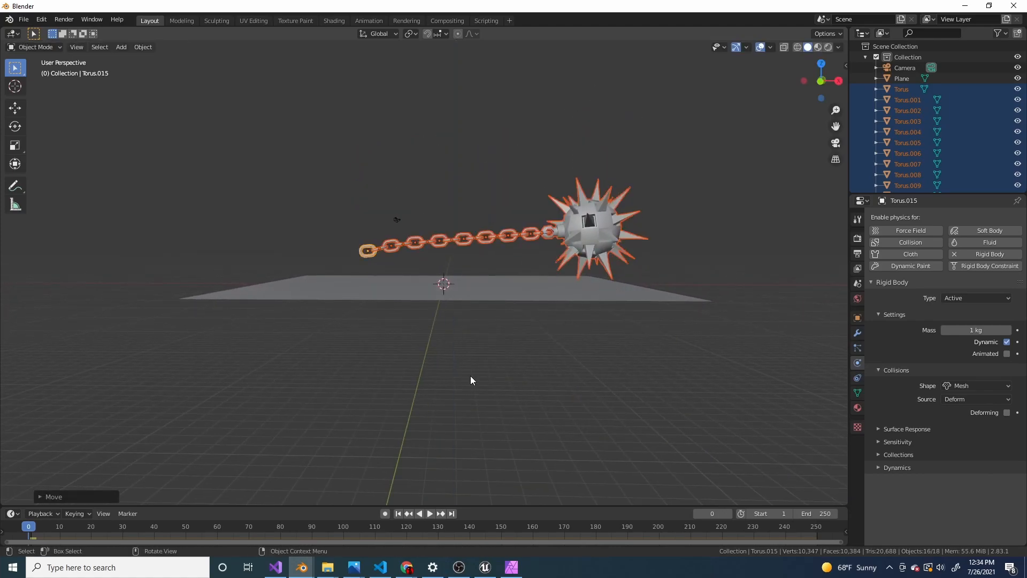
# Step: Play the simulation of the mace and chain dropping onto the floor, pause it, and return to frame 0
pyautogui.press('space')
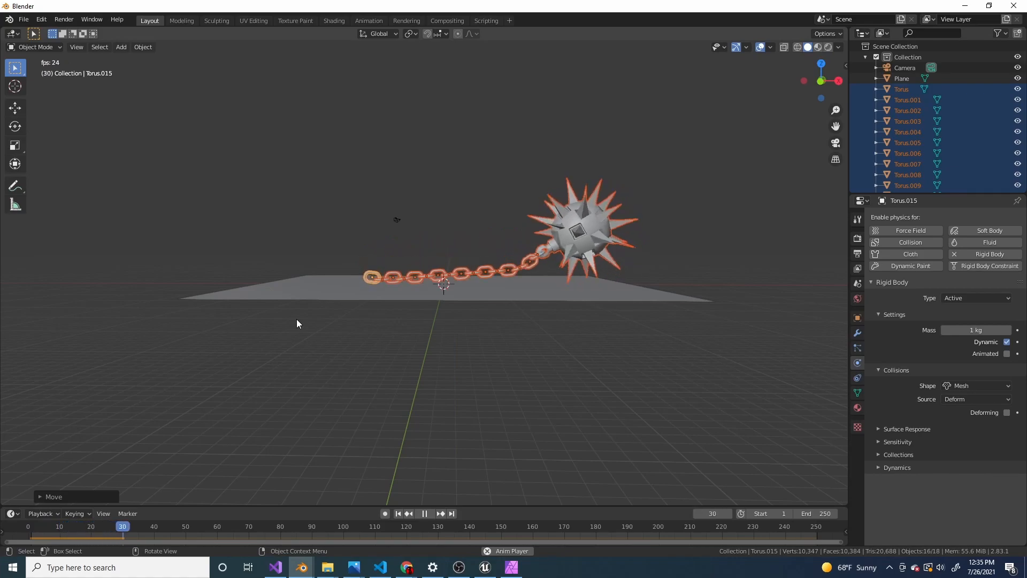
pyautogui.moveTo(353, 329); pyautogui.dragTo(458, 324, button='middle')
pyautogui.press('space')
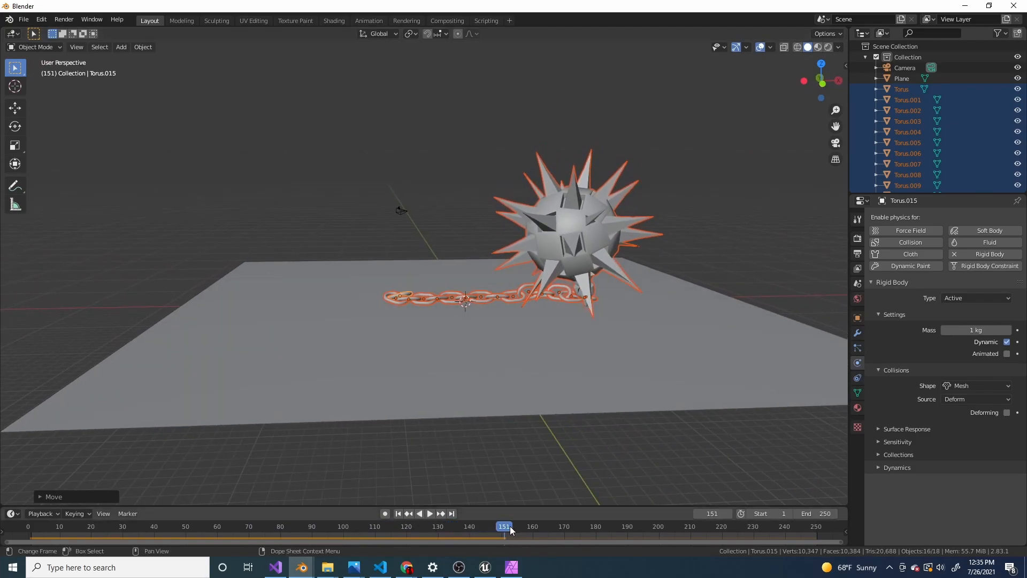
pyautogui.hotkey('shift', 'Left')
# Step: Tilt the mace and chain so the chain's free end sits higher, and raise them along the global Z axis
pyautogui.moveTo(696, 320); pyautogui.dragTo(748, 310, button='middle')
pyautogui.press('r')
pyautogui.press('x')
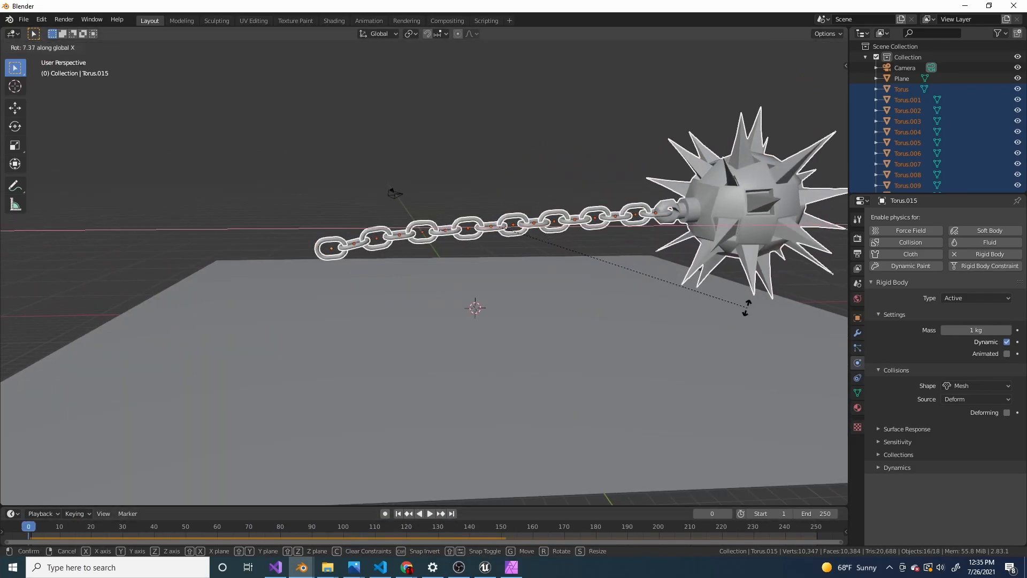
pyautogui.click(722, 341)
pyautogui.press('g')
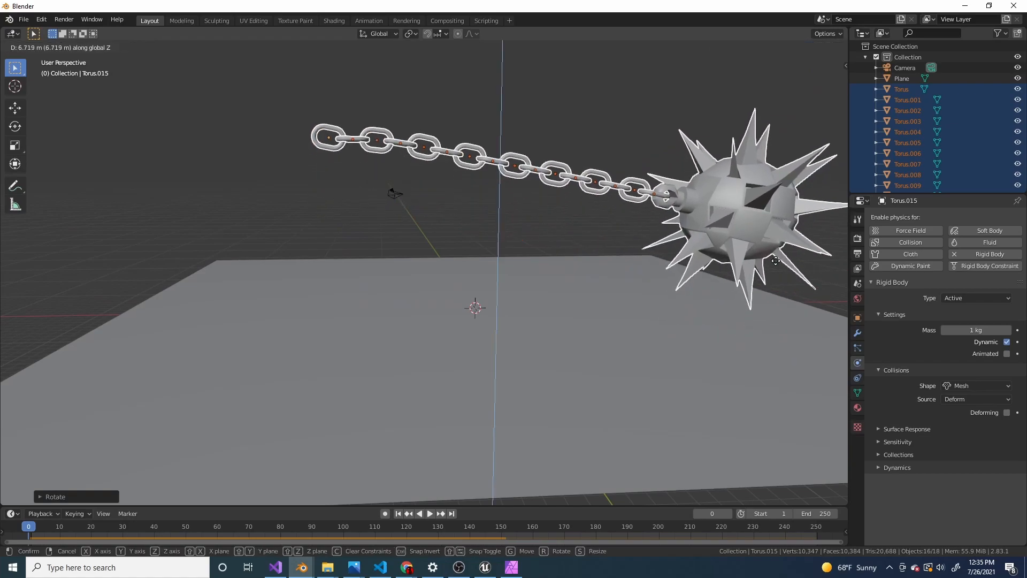
pyautogui.click(364, 412)
# Step: Play the drop simulation of the tilted mace and chain, pause it at frame 163, and inspect them on the floor
pyautogui.press('space')
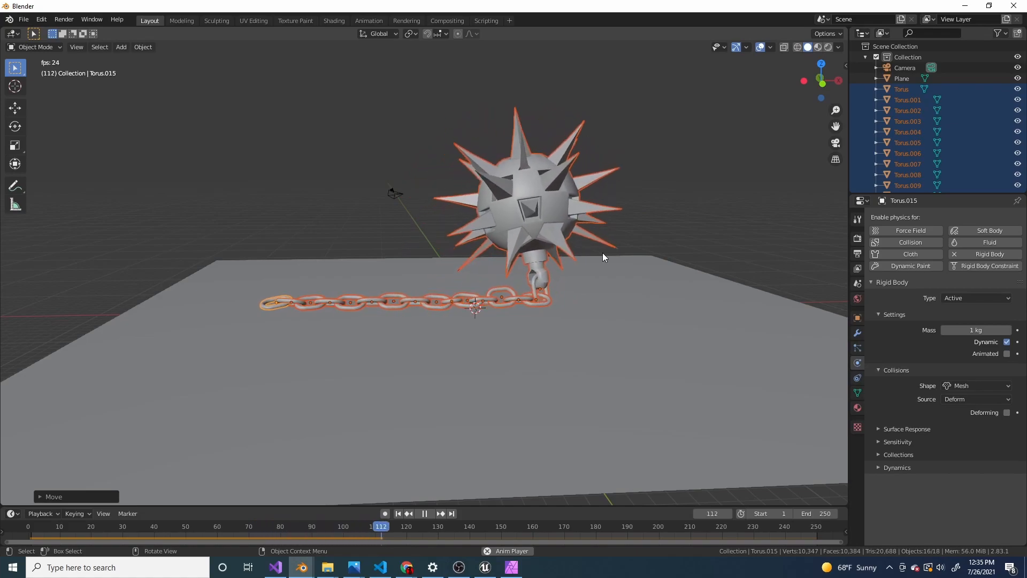
pyautogui.press('space')
pyautogui.moveTo(622, 299); pyautogui.dragTo(604, 152, button='middle')
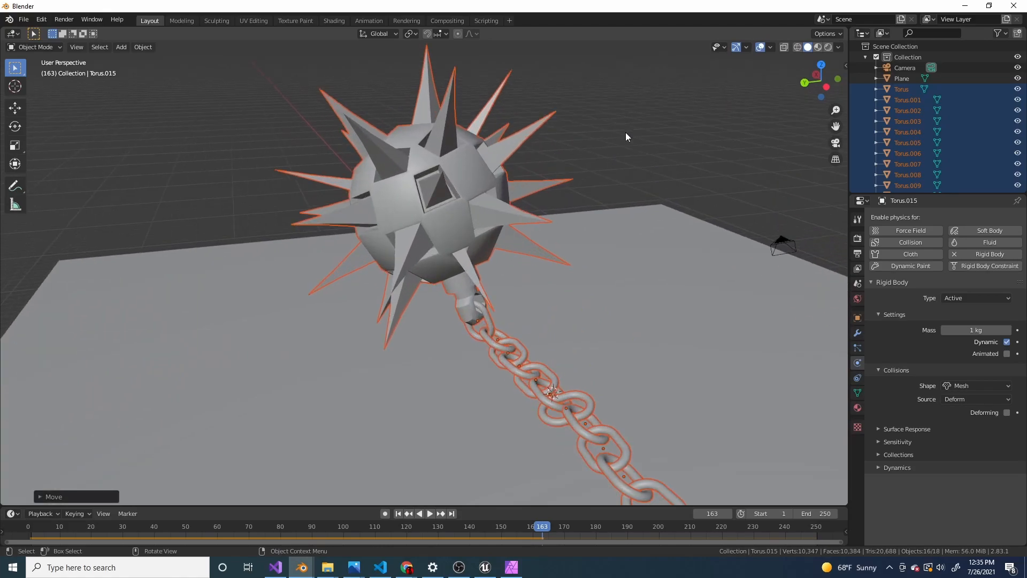
# Step: Switch to the Shading workspace and create a new material for the spiked mace
pyautogui.click(335, 21)
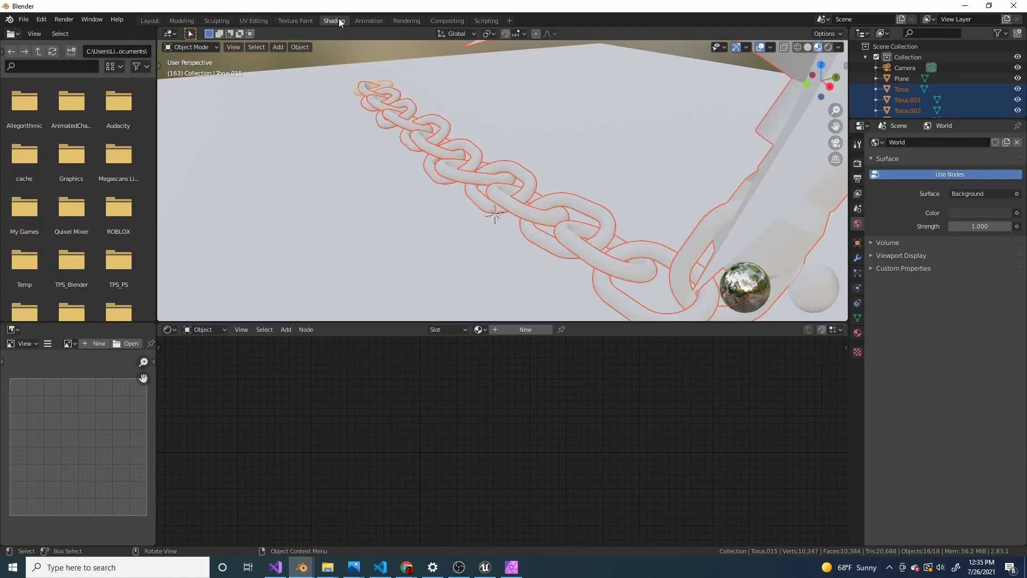
pyautogui.scroll(-5, 593, 190)
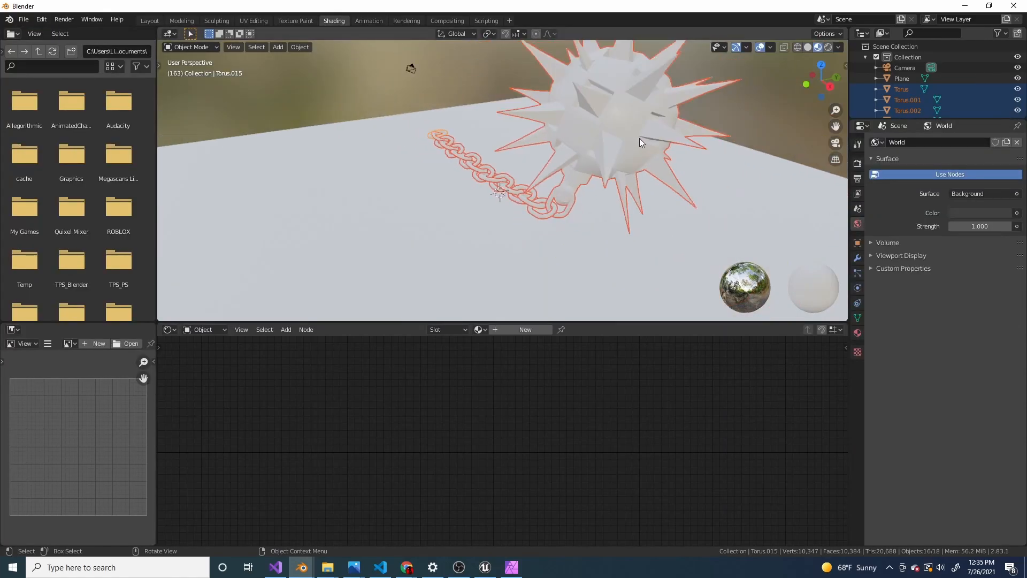
pyautogui.click(552, 146)
pyautogui.moveTo(557, 155); pyautogui.dragTo(553, 188, button='middle')
pyautogui.scroll(-5, 546, 185)
pyautogui.scroll(6, 533, 168)
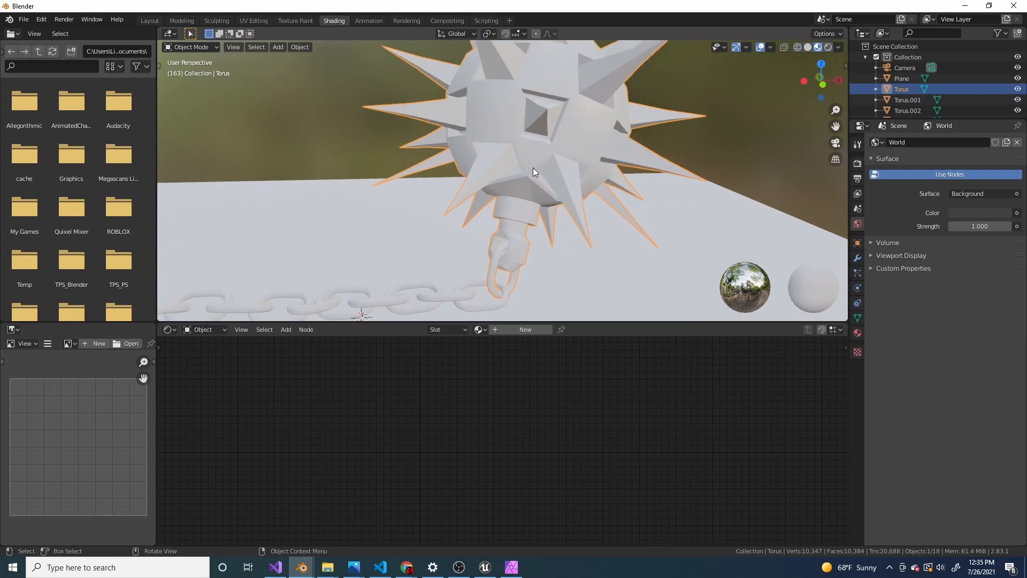
pyautogui.click(518, 330)
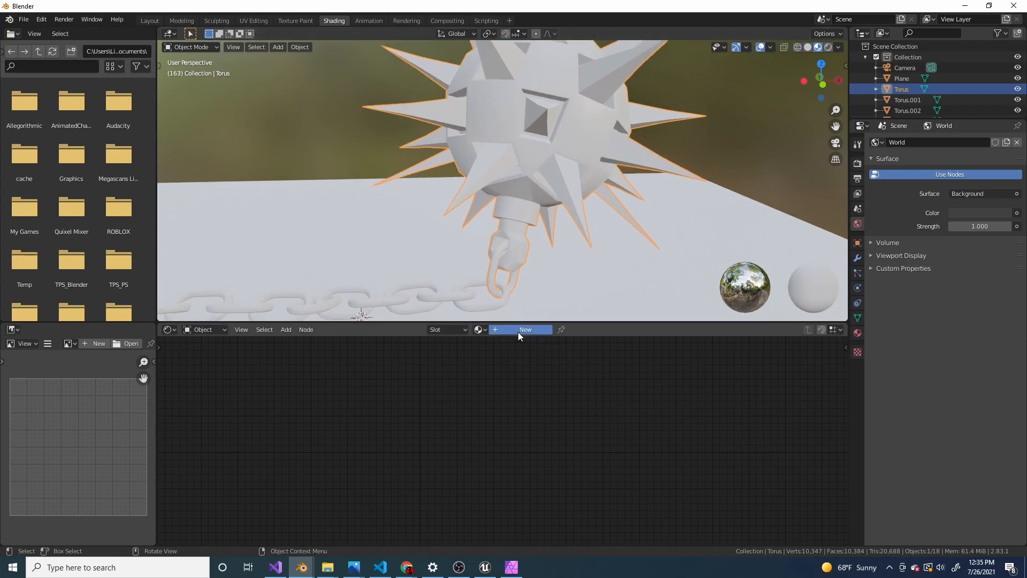
# Step: Add an Image Texture node to the mace's material, placed before the Principled BSDF node
pyautogui.moveTo(420, 385); pyautogui.dragTo(470, 392, button='middle')
pyautogui.keyDown('ctrl'); pyautogui.moveTo(401, 413); pyautogui.dragTo(499, 409, button='middle'); pyautogui.keyUp('ctrl')
pyautogui.hotkey('shift', 'a')
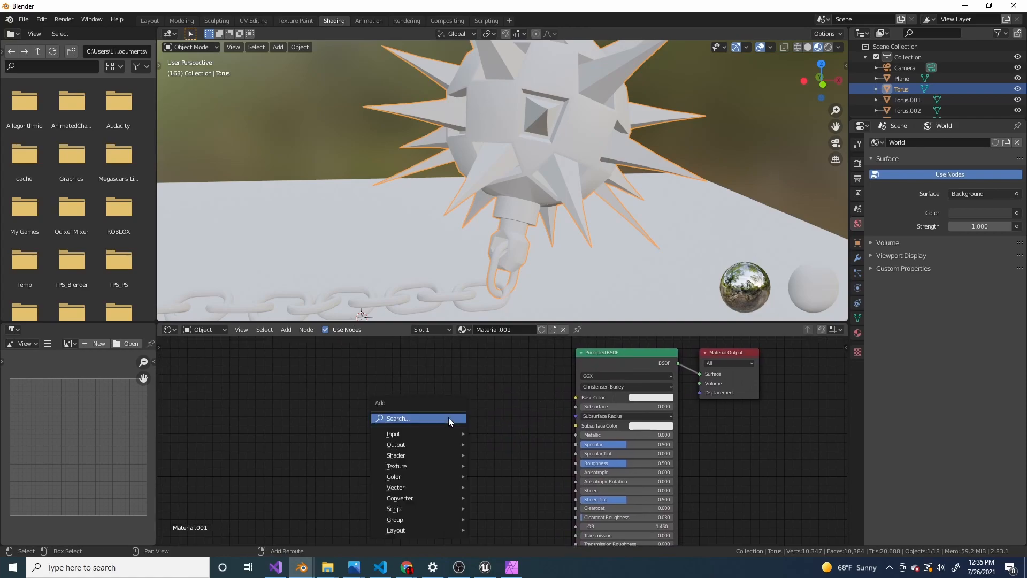
pyautogui.click(448, 417)
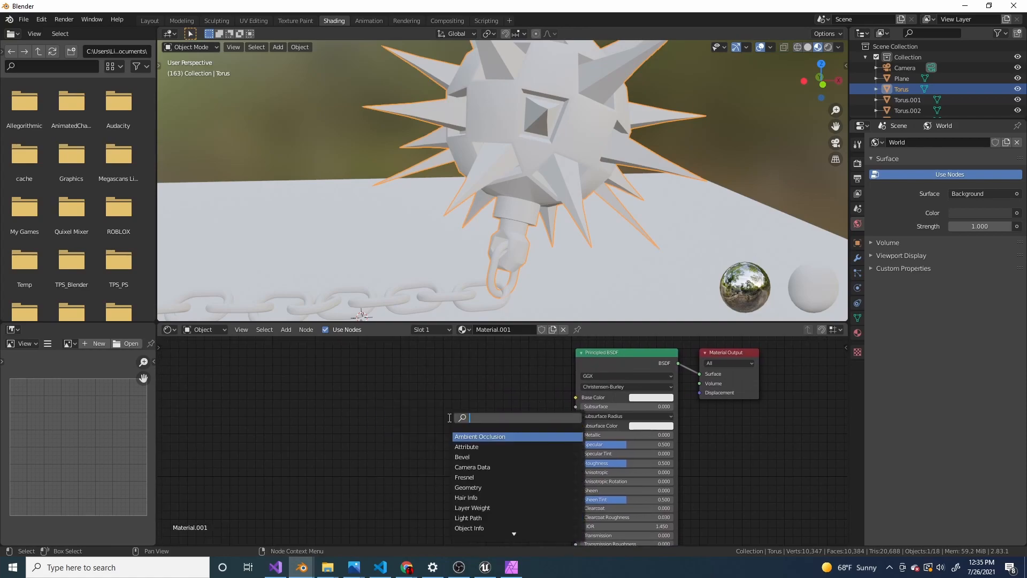
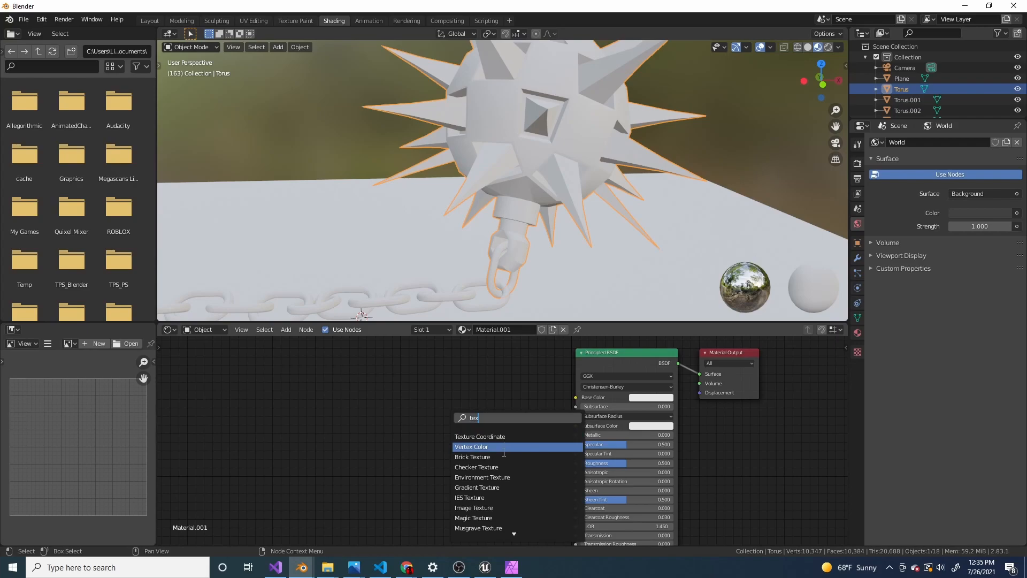
pyautogui.click(495, 506)
pyautogui.click(390, 465)
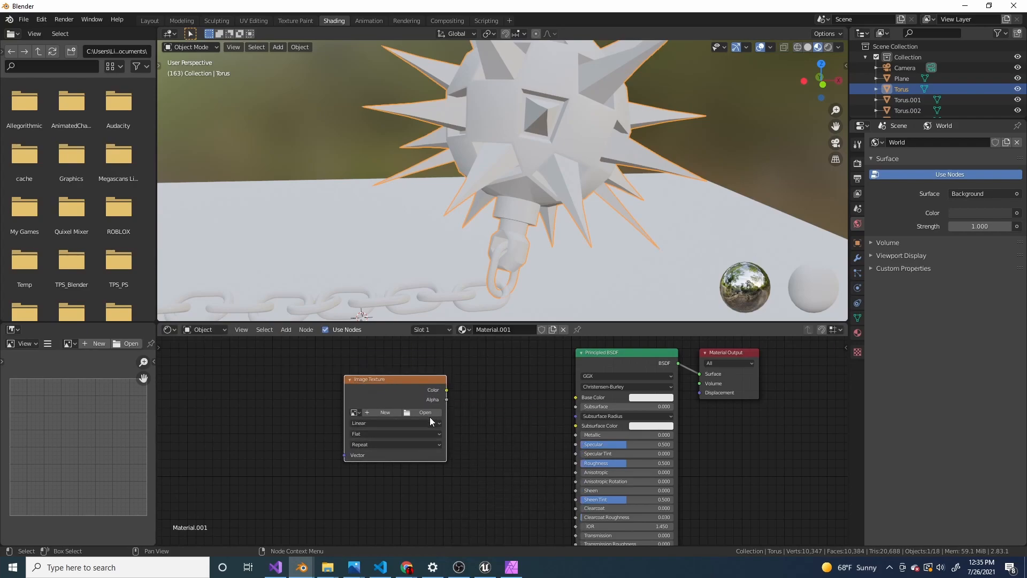
# Step: Load the Unsplash JPG from the Downloads folder into the Image Texture node and connect its Color output to Base Color
pyautogui.click(429, 412)
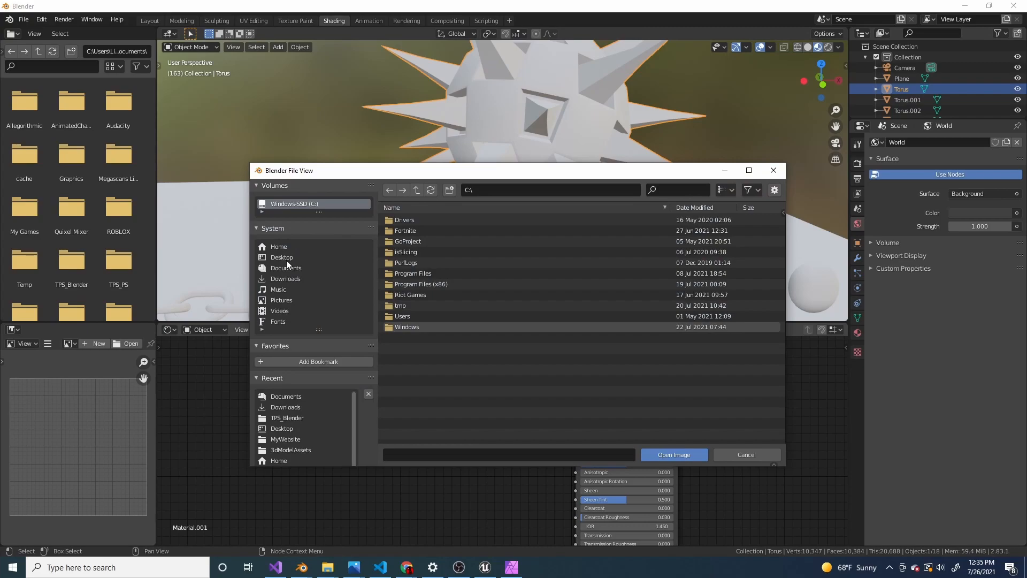
pyautogui.click(294, 267)
pyautogui.scroll(-10, 507, 323)
pyautogui.scroll(10, 432, 270)
pyautogui.click(289, 278)
pyautogui.scroll(-5, 445, 289)
pyautogui.doubleClick(438, 351)
# Step: Examine how the image texture maps onto the mace's ball and spikes, up close and from a distance
pyautogui.moveTo(439, 202); pyautogui.dragTo(508, 138, button='middle')
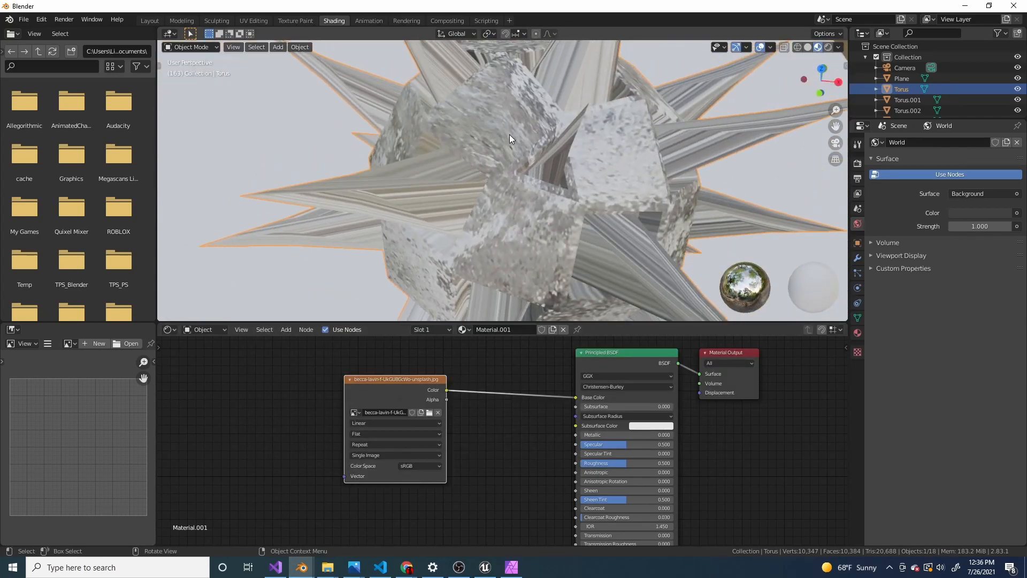
pyautogui.scroll(-3, 505, 210)
pyautogui.moveTo(506, 204); pyautogui.dragTo(329, 75, button='middle')
pyautogui.press('Tab')
pyautogui.scroll(5, 541, 179)
pyautogui.press('Tab')
pyautogui.scroll(-5, 541, 179)
pyautogui.scroll(-2, 455, 191)
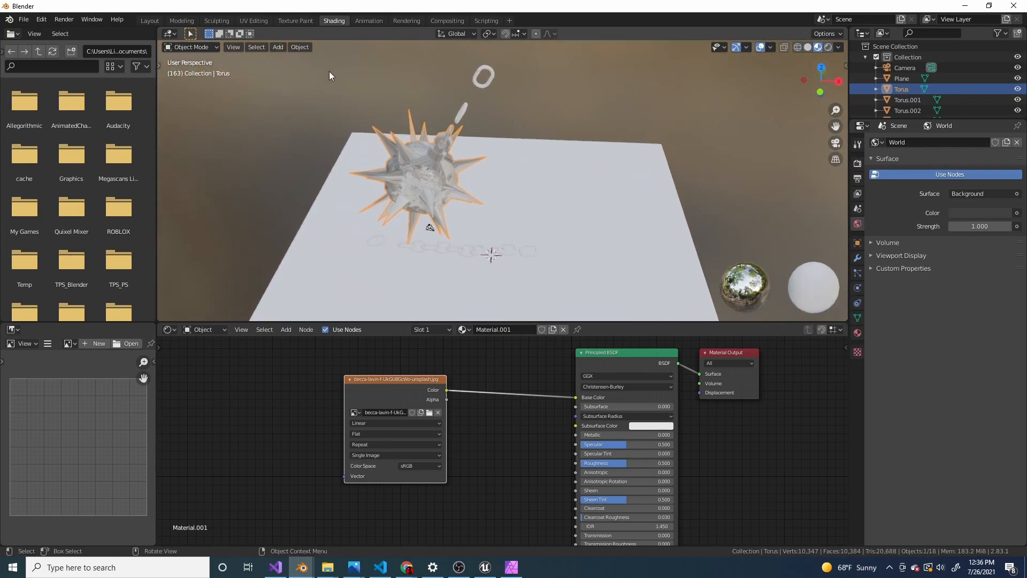
# Step: Switch back to the Layout workspace and return the timeline to frame 0
pyautogui.click(149, 20)
pyautogui.scroll(-5, 546, 302)
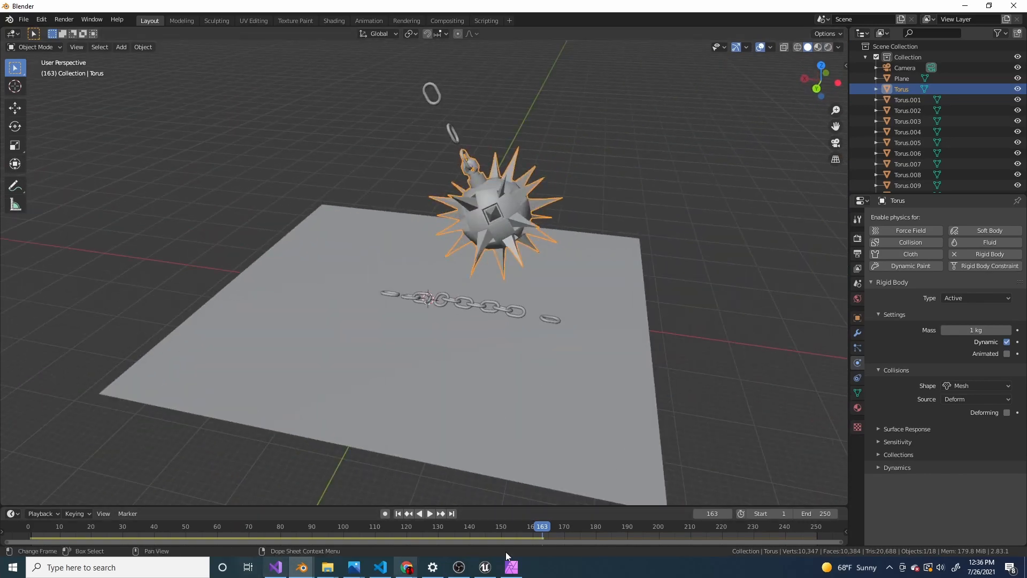
pyautogui.press('Escape')
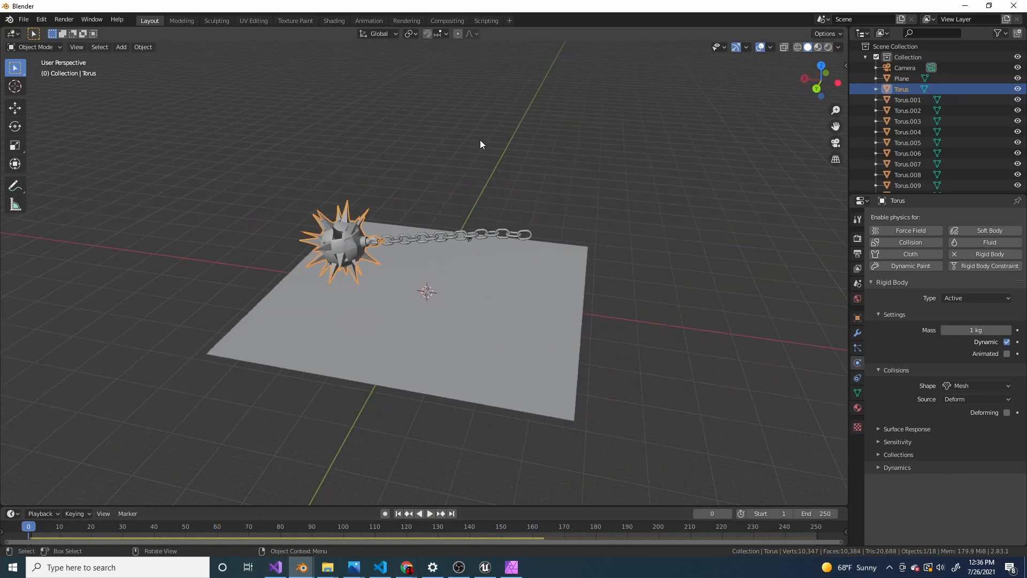
# Step: Switch to the Shading workspace and open the spiked ball's mesh in Edit Mode
pyautogui.scroll(2, 474, 136)
pyautogui.click(368, 20)
pyautogui.click(333, 20)
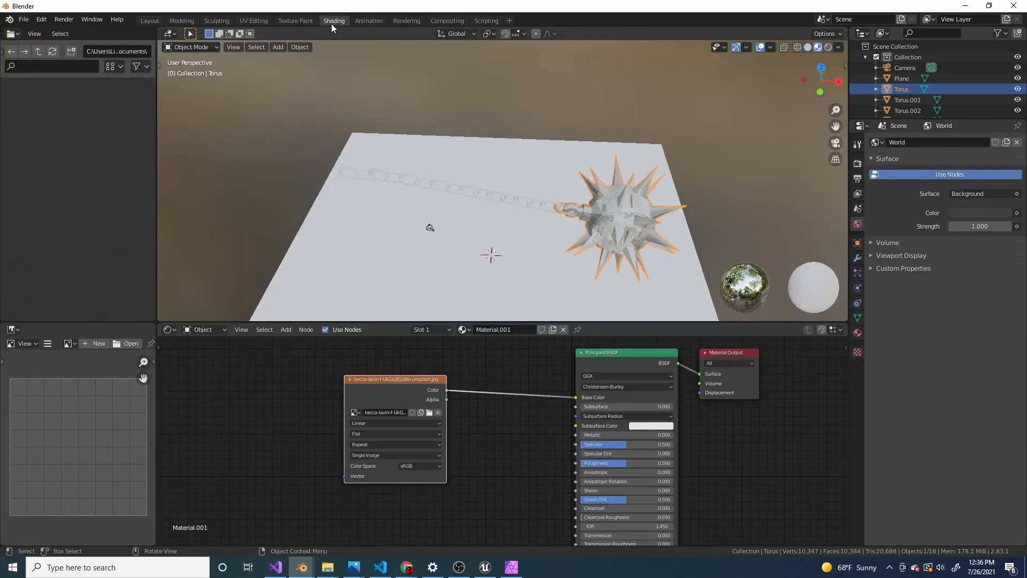
pyautogui.moveTo(618, 203); pyautogui.dragTo(596, 186, button='middle')
pyautogui.press('Tab')
pyautogui.keyDown('shift'); pyautogui.moveTo(674, 225); pyautogui.dragTo(563, 204, button='middle'); pyautogui.keyUp('shift')
pyautogui.scroll(4, 563, 204)
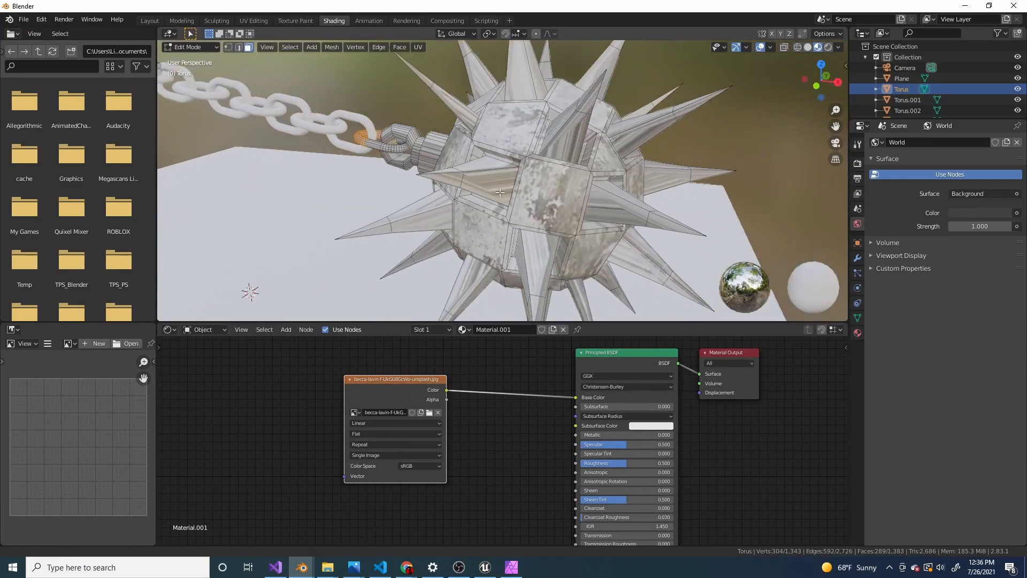
# Step: Unwrap all faces of the spiked ball with Smart UV Project at angle limit 66 and island margin 0, then return to Object Mode
pyautogui.scroll(-3, 567, 177)
pyautogui.press('a')
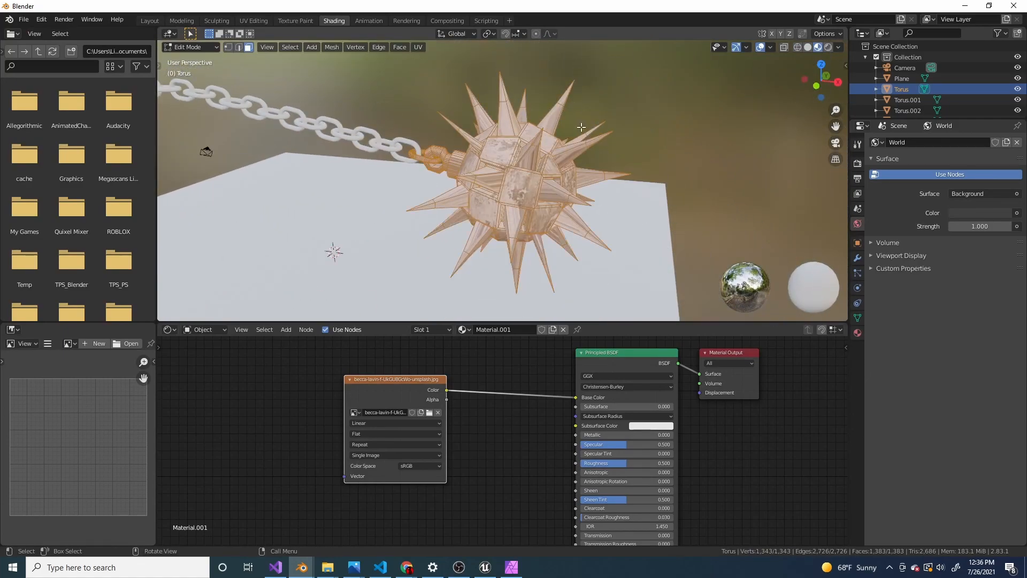
pyautogui.scroll(6, 620, 188)
pyautogui.scroll(-6, 620, 187)
pyautogui.press('u')
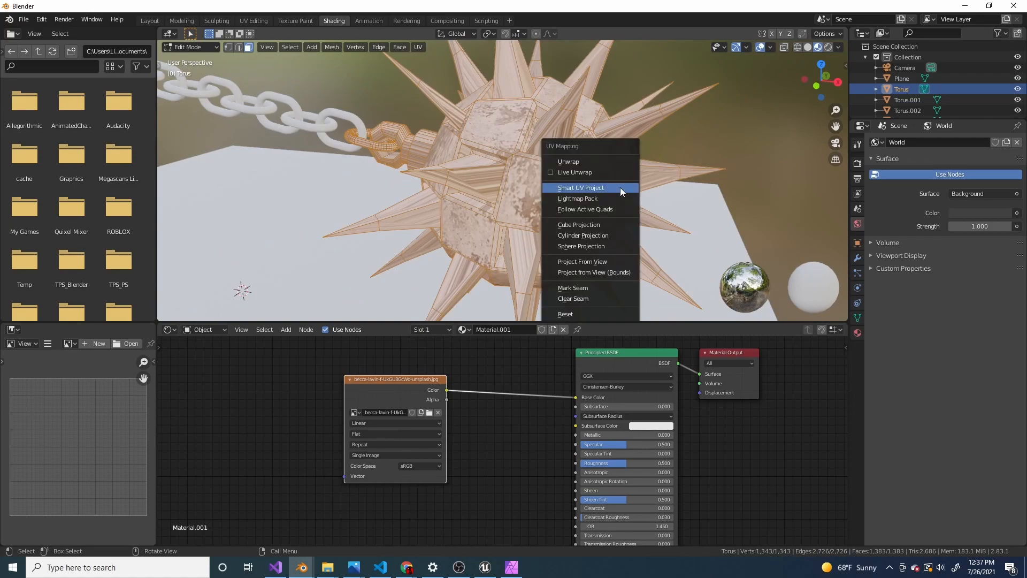
pyautogui.click(620, 188)
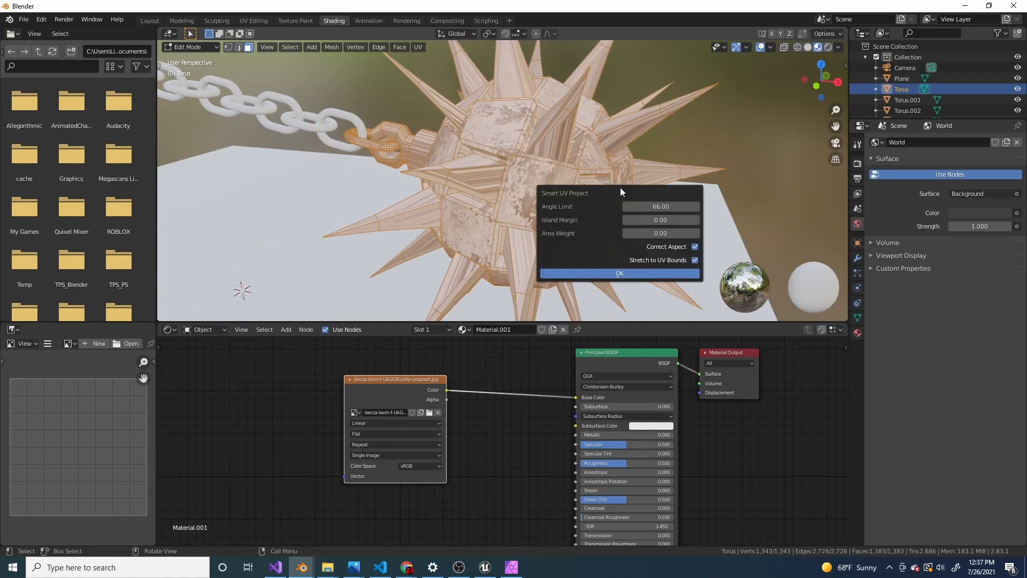
pyautogui.click(614, 272)
pyautogui.scroll(6, 589, 221)
pyautogui.press('Tab')
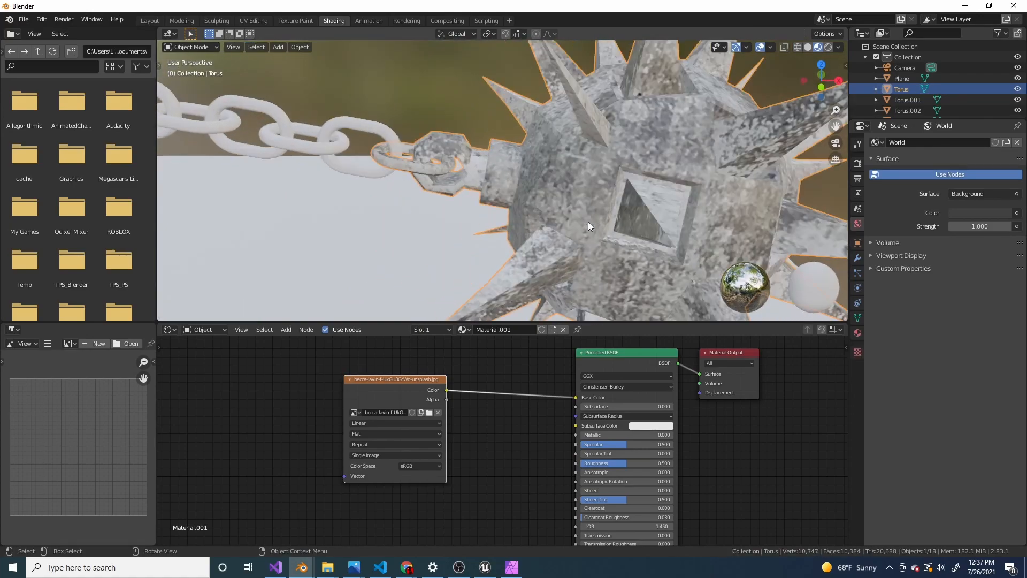
pyautogui.scroll(-6, 517, 209)
pyautogui.moveTo(522, 210); pyautogui.dragTo(519, 175, button='middle')
pyautogui.scroll(6, 632, 177)
pyautogui.scroll(-5, 603, 200)
# Step: Make room beside the image texture node and add a ColorRamp node between it and the Principled BSDF
pyautogui.moveTo(401, 380); pyautogui.dragTo(315, 392)
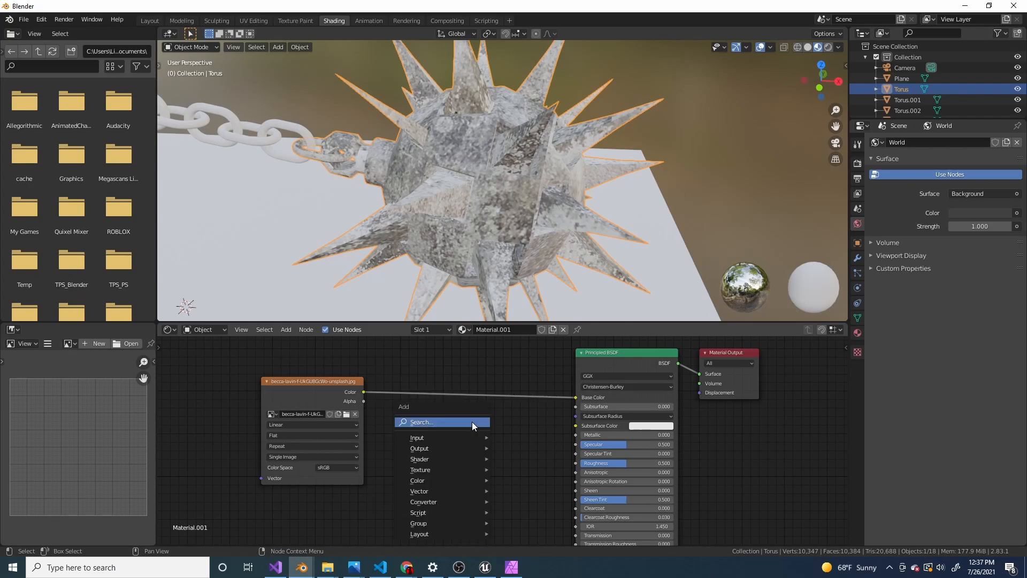
pyautogui.moveTo(486, 278); pyautogui.dragTo(477, 221, button='middle')
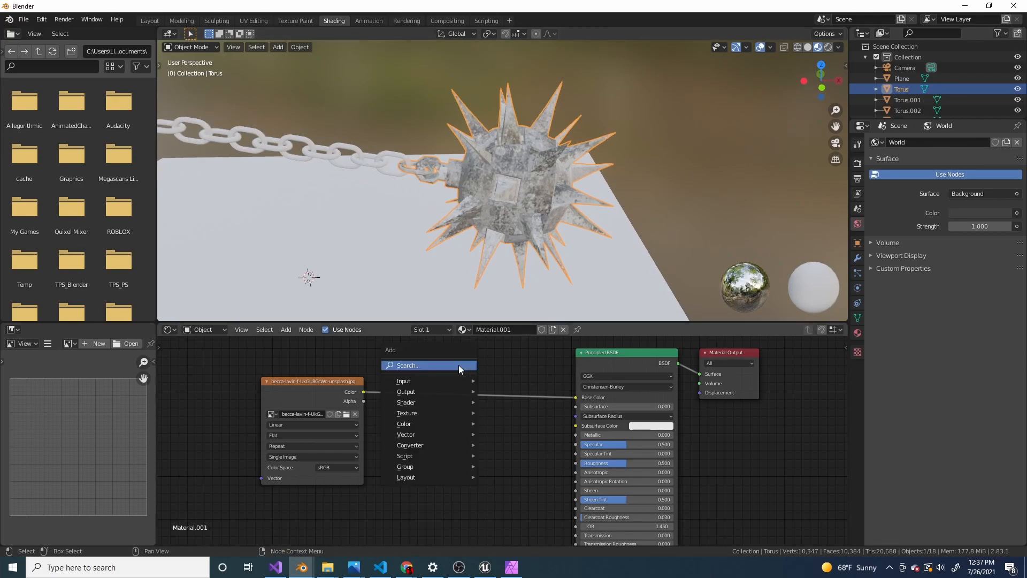
pyautogui.moveTo(424, 422)
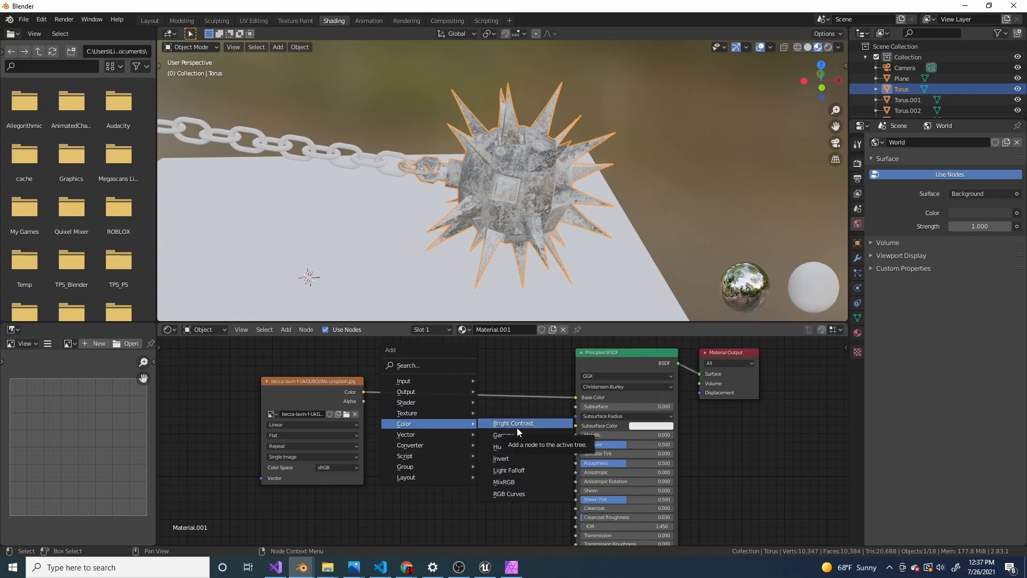
pyautogui.moveTo(397, 413)
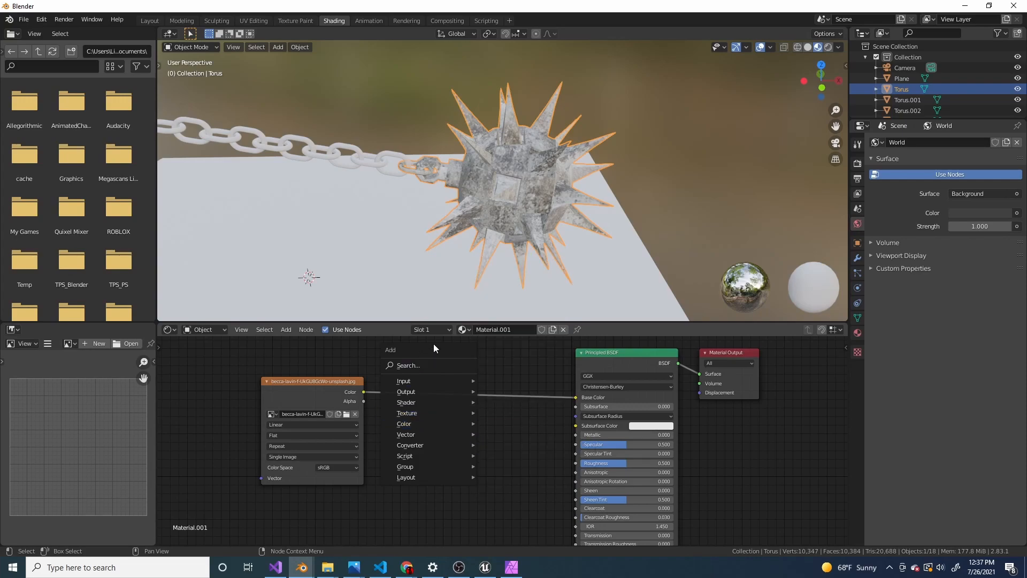
pyautogui.click(413, 366)
pyautogui.write('lor')
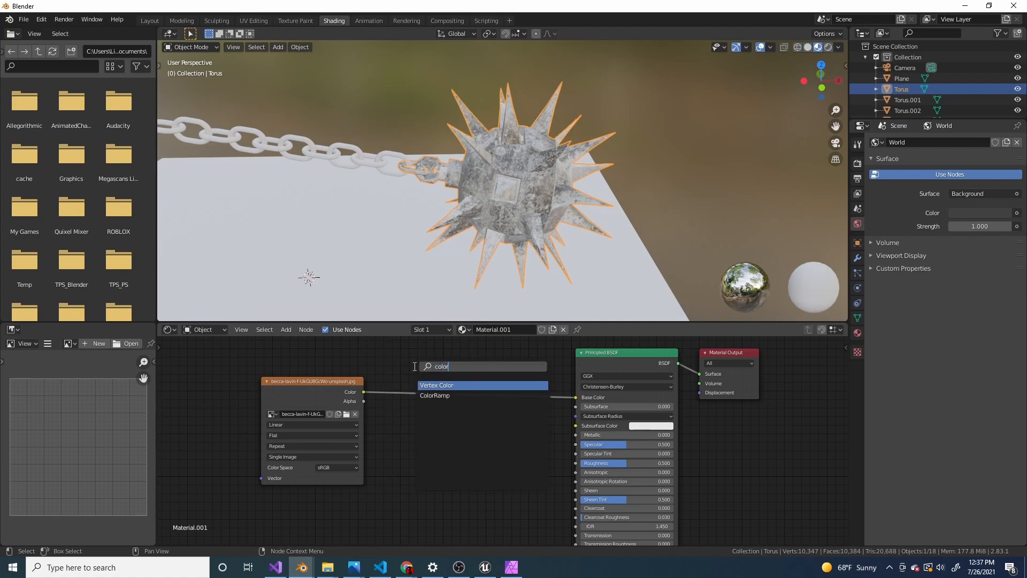
pyautogui.click(472, 400)
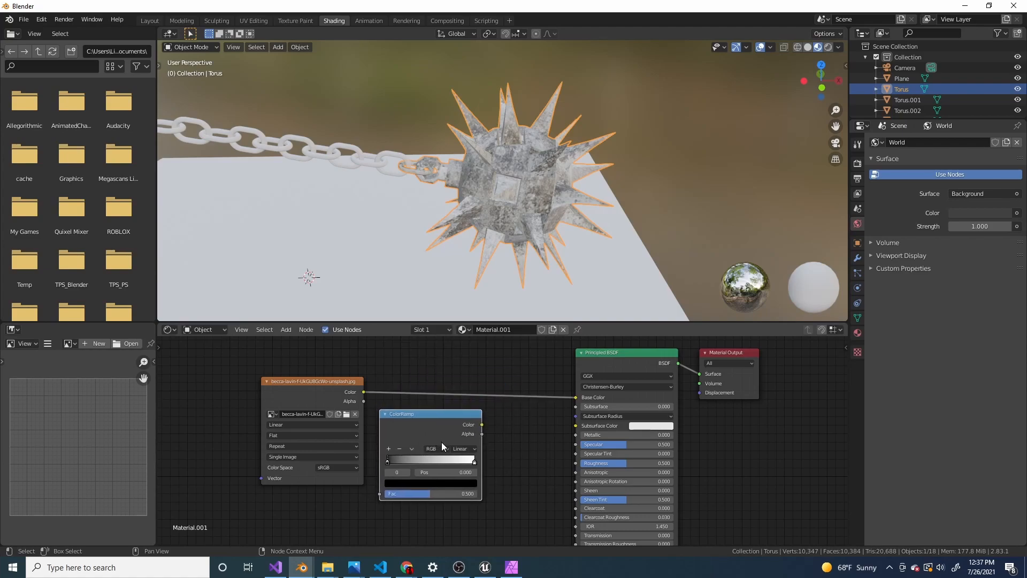
pyautogui.moveTo(398, 427); pyautogui.dragTo(425, 422)
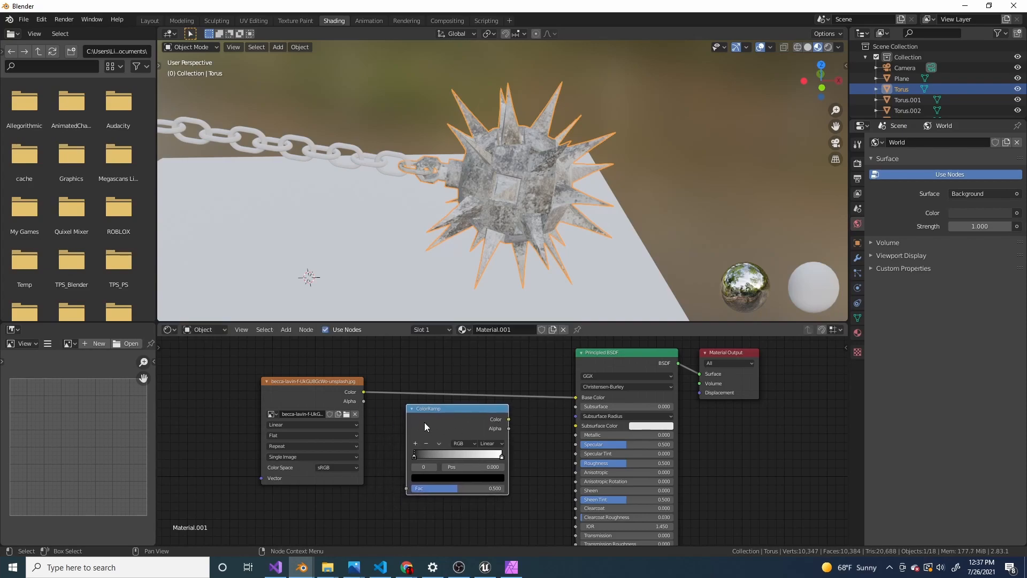
# Step: Connect the image texture's Color to the ColorRamp's Fac and the ColorRamp's Color to the Principled BSDF's Base Color
pyautogui.moveTo(407, 487); pyautogui.dragTo(364, 392)
pyautogui.moveTo(471, 429); pyautogui.dragTo(575, 397)
pyautogui.moveTo(470, 371); pyautogui.dragTo(472, 383)
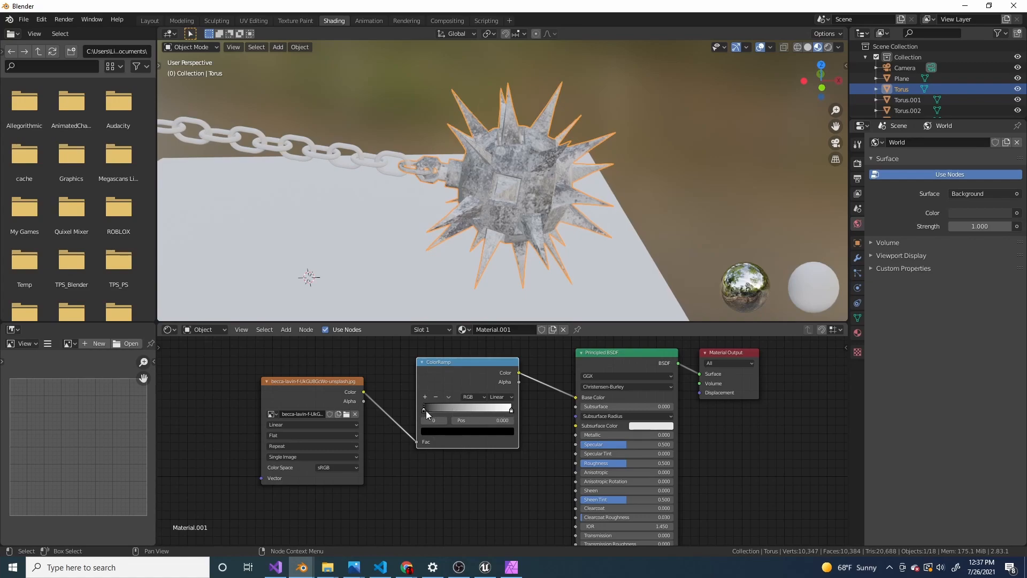
# Step: Set the ColorRamp's first stop to bright red, hex FF0300
pyautogui.click(458, 429)
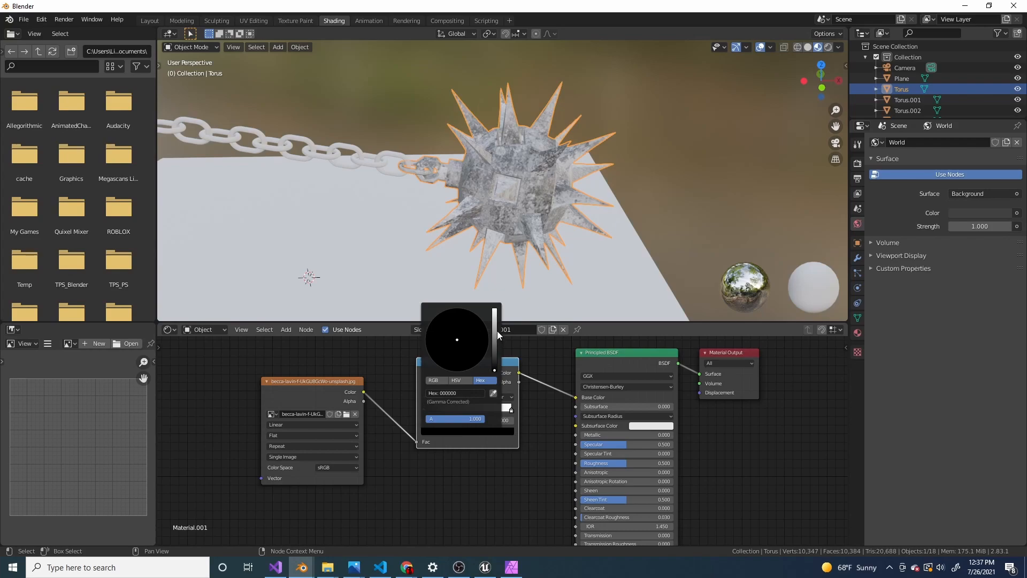
pyautogui.moveTo(497, 320); pyautogui.dragTo(495, 309)
pyautogui.moveTo(458, 366); pyautogui.dragTo(456, 371)
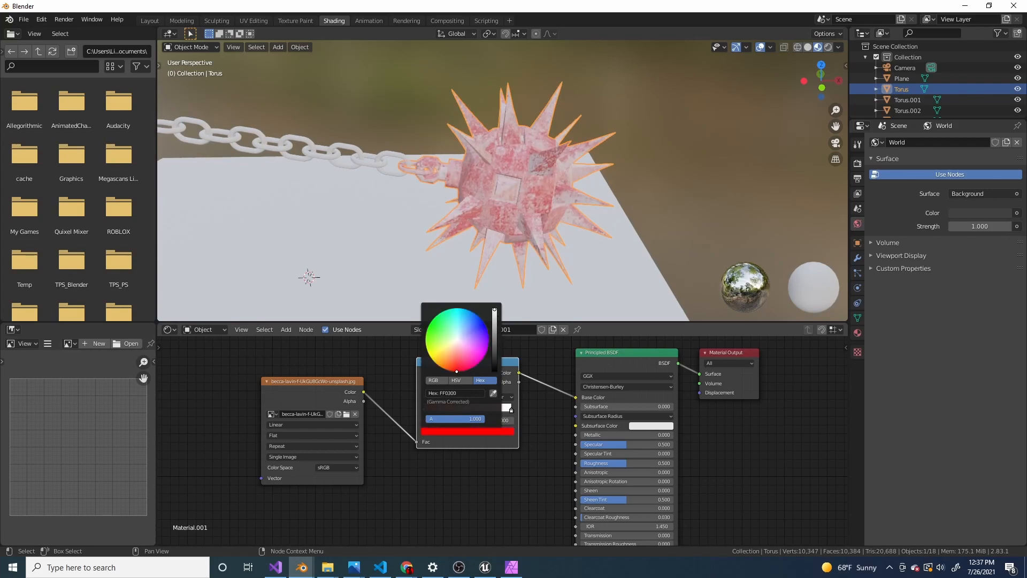
pyautogui.scroll(1, 514, 436)
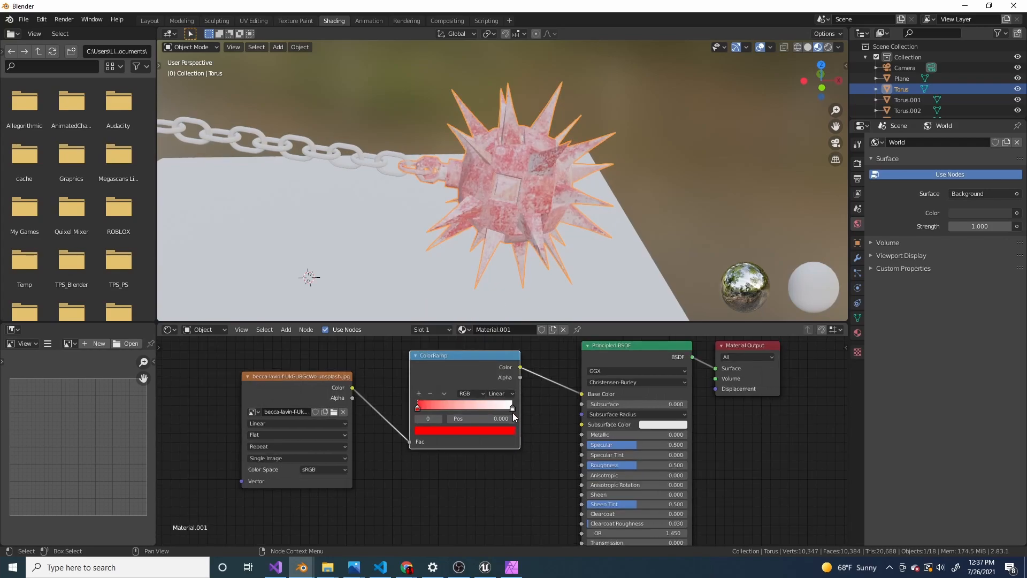
# Step: Set the ColorRamp's last stop to black and check the color on the spiked ball
pyautogui.click(512, 408)
pyautogui.click(465, 431)
pyautogui.moveTo(494, 301); pyautogui.dragTo(494, 366)
pyautogui.scroll(5, 583, 177)
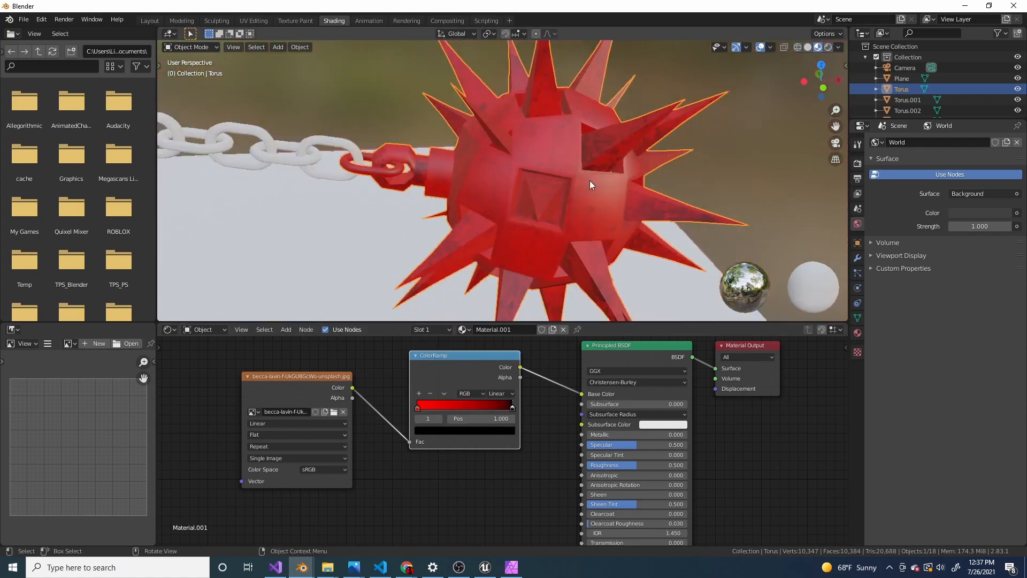
pyautogui.scroll(-5, 583, 181)
pyautogui.moveTo(579, 185); pyautogui.dragTo(499, 185, button='middle')
pyautogui.scroll(8, 562, 191)
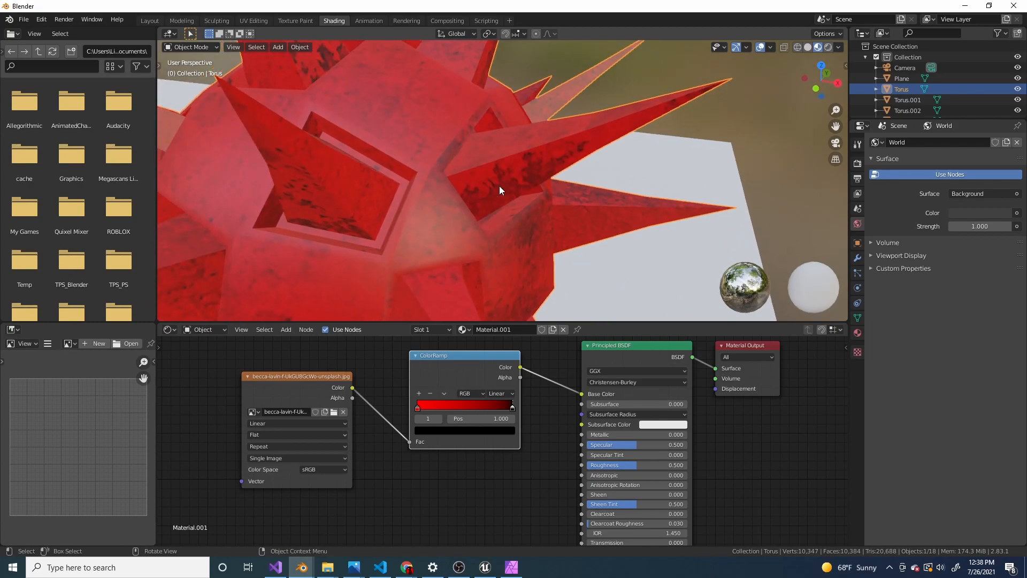
# Step: Reposition the ColorRamp stops so black comes before red, with the black stop at about 0.43
pyautogui.press('g')
pyautogui.click(417, 414)
pyautogui.moveTo(419, 413); pyautogui.dragTo(458, 418)
pyautogui.scroll(-6, 341, 202)
pyautogui.moveTo(342, 202); pyautogui.dragTo(365, 194, button='middle')
pyautogui.scroll(8, 521, 237)
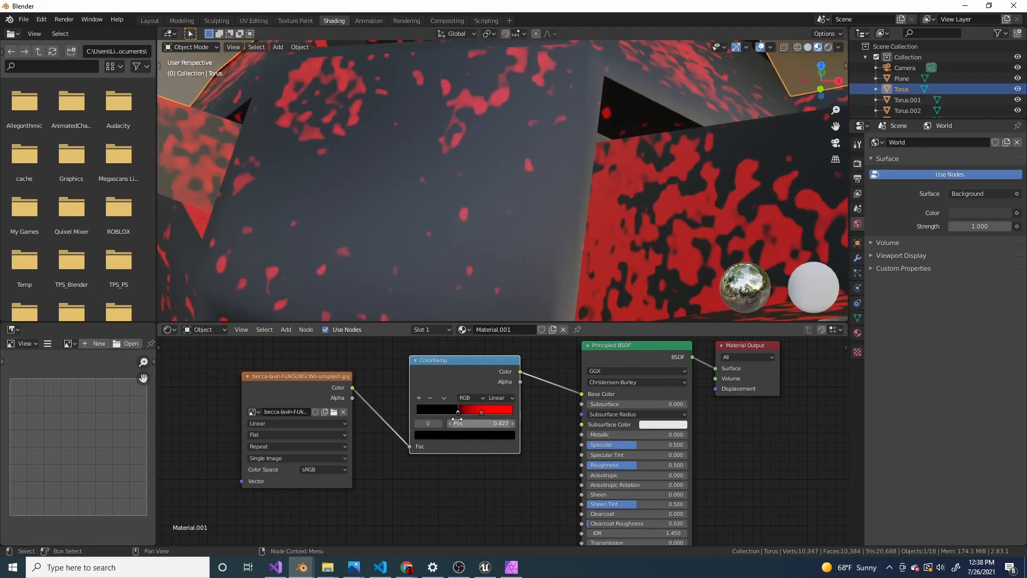
# Step: Move the ColorRamp's black stop to position 0.627 and the red stop to the far end of the ramp
pyautogui.moveTo(459, 413); pyautogui.dragTo(473, 415)
pyautogui.click(483, 410)
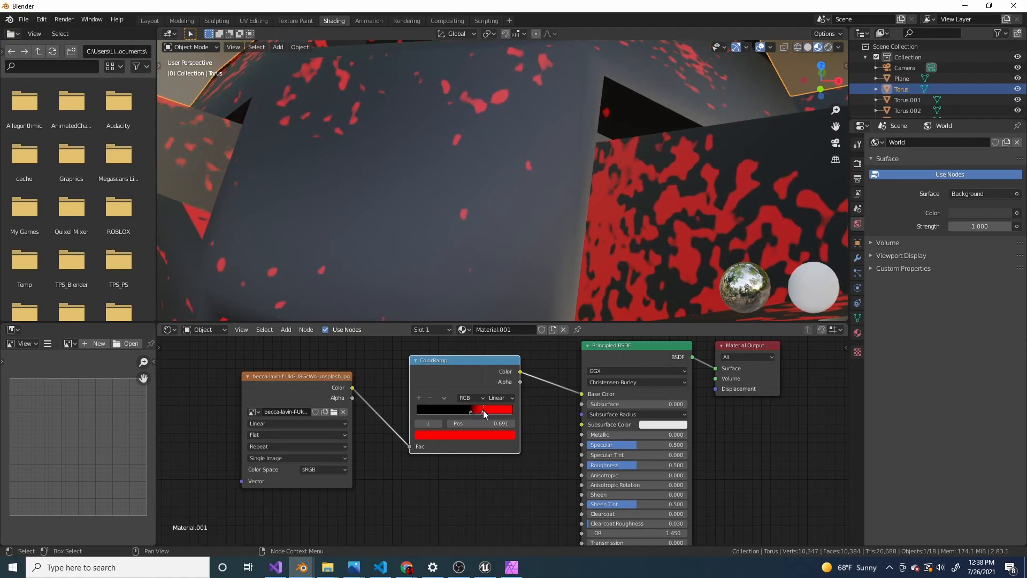
pyautogui.scroll(-5, 502, 165)
pyautogui.scroll(2, 499, 187)
pyautogui.moveTo(471, 409)
pyautogui.mouseDown()
pyautogui.moveTo(492, 410)
pyautogui.moveTo(482, 409)
pyautogui.mouseUp()
pyautogui.scroll(-6, 449, 230)
pyautogui.moveTo(436, 219); pyautogui.dragTo(477, 213, button='middle')
pyautogui.scroll(6, 478, 214)
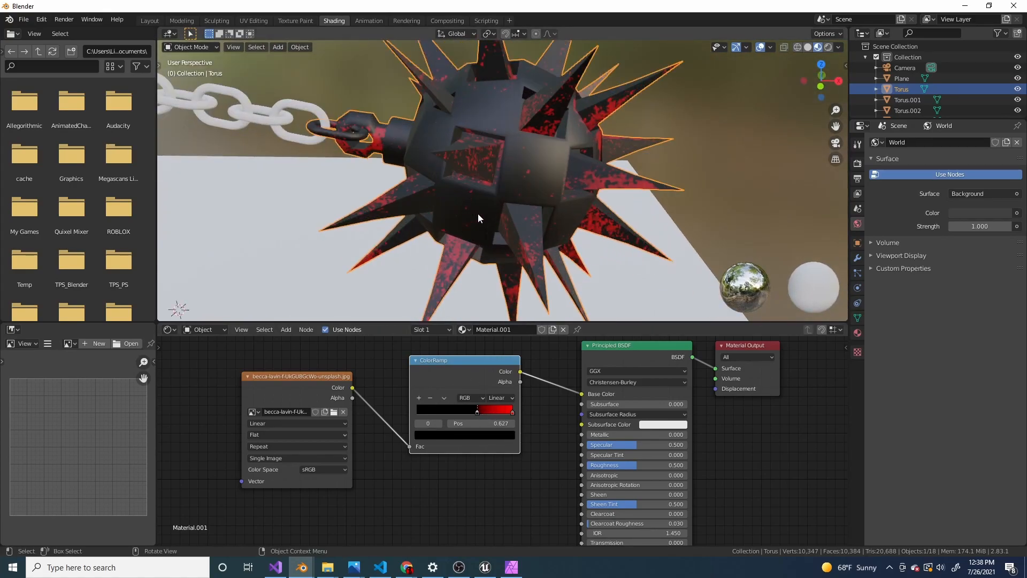
# Step: Create a new material on the separate chain link nearest the spiked ball
pyautogui.scroll(-6, 483, 207)
pyautogui.moveTo(503, 182); pyautogui.dragTo(481, 155, button='middle')
pyautogui.scroll(6, 538, 189)
pyautogui.click(461, 95)
pyautogui.scroll(-5, 513, 133)
pyautogui.moveTo(556, 161)
pyautogui.mouseDown(button='middle')
pyautogui.moveTo(602, 188)
pyautogui.moveTo(583, 198)
pyautogui.moveTo(560, 188)
pyautogui.mouseUp(button='middle')
pyautogui.moveTo(258, 85)
pyautogui.mouseDown()
pyautogui.moveTo(576, 150)
pyautogui.moveTo(638, 210)
pyautogui.mouseUp()
pyautogui.click(622, 179)
pyautogui.click(624, 184)
pyautogui.click(858, 332)
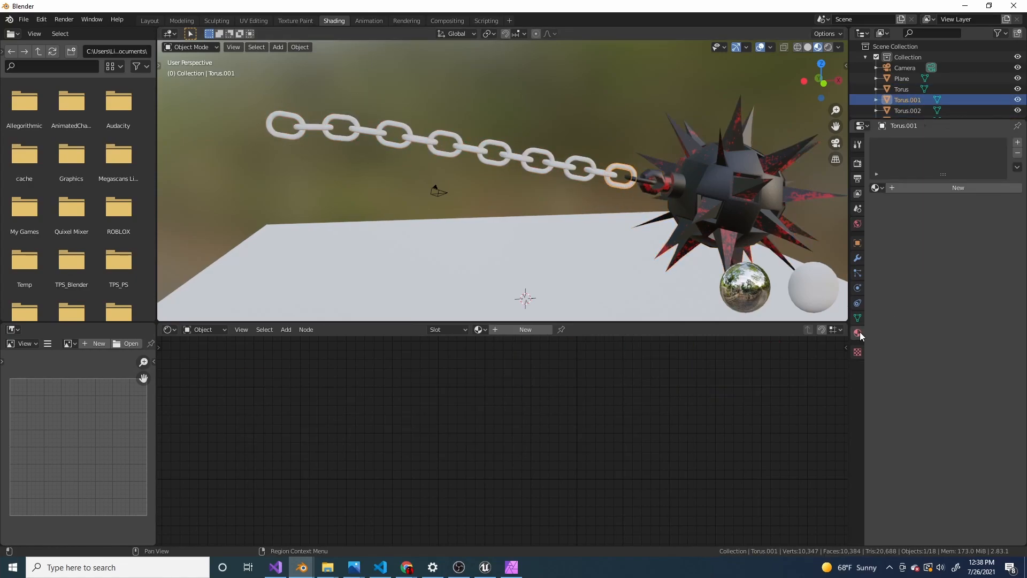
pyautogui.click(935, 186)
# Step: Set the chain link material's Metallic to 0.700 and Roughness to 0.258
pyautogui.click(982, 298)
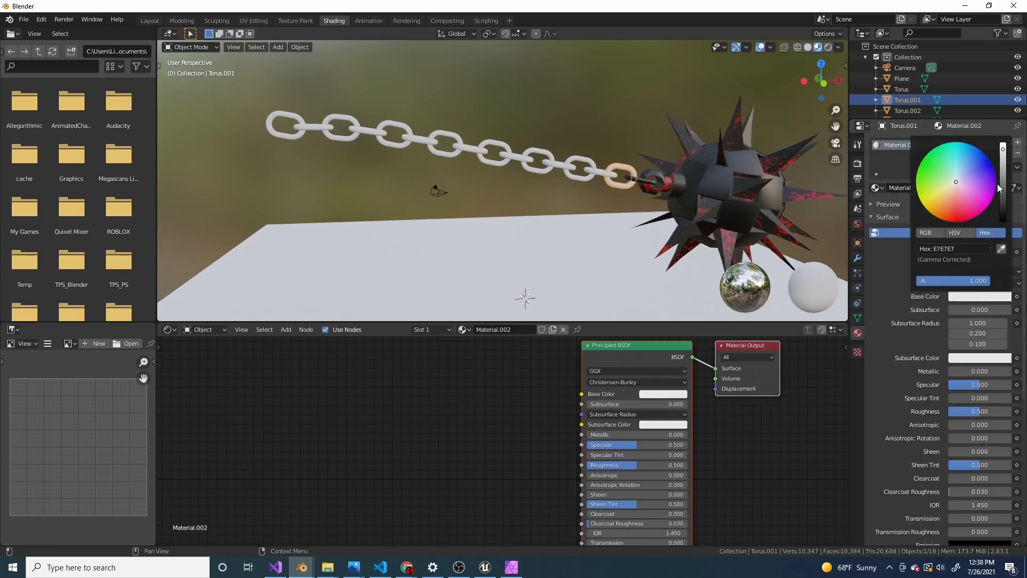
pyautogui.moveTo(970, 370); pyautogui.dragTo(990, 371)
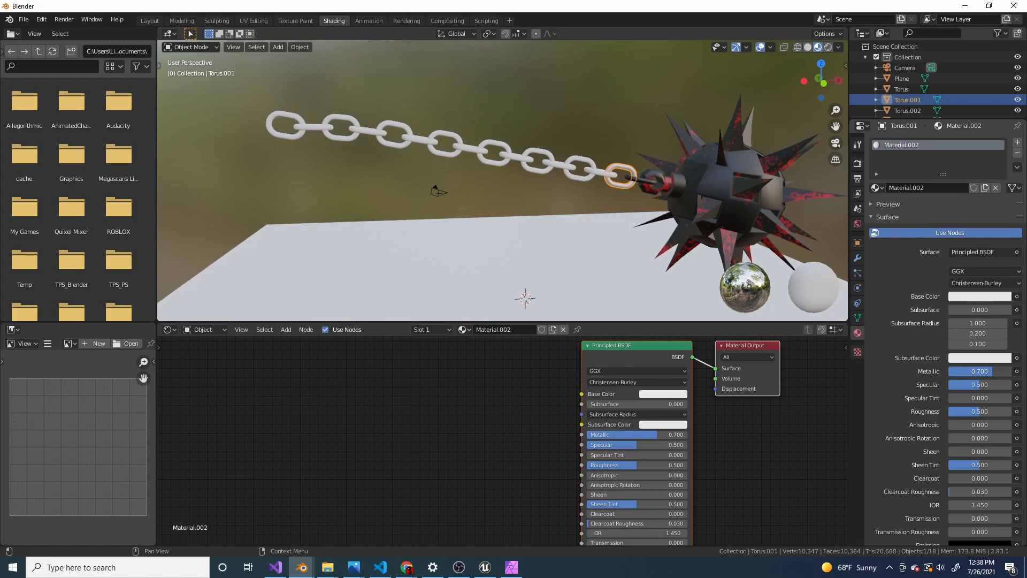
pyautogui.scroll(4, 639, 151)
pyautogui.keyDown('shift'); pyautogui.moveTo(636, 149); pyautogui.dragTo(534, 156, button='middle'); pyautogui.keyUp('shift')
pyautogui.scroll(5, 539, 156)
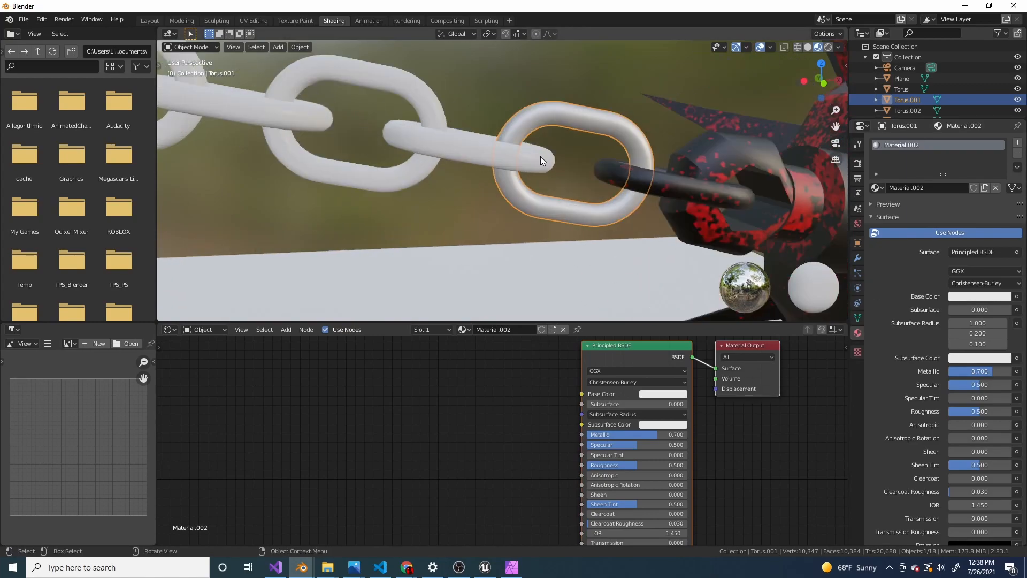
pyautogui.scroll(-4, 952, 388)
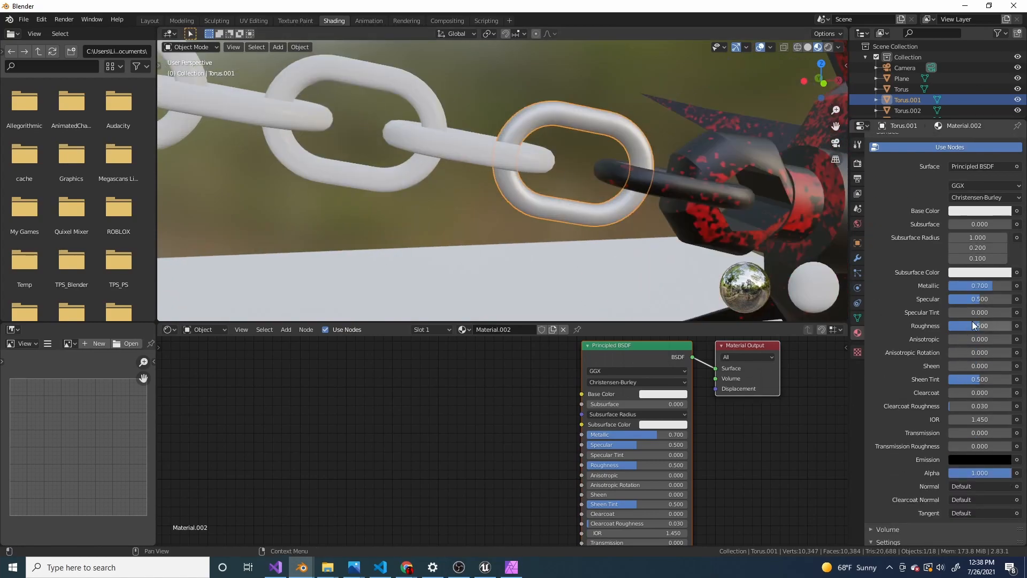
pyautogui.moveTo(979, 326); pyautogui.dragTo(966, 325)
pyautogui.scroll(-6, 511, 178)
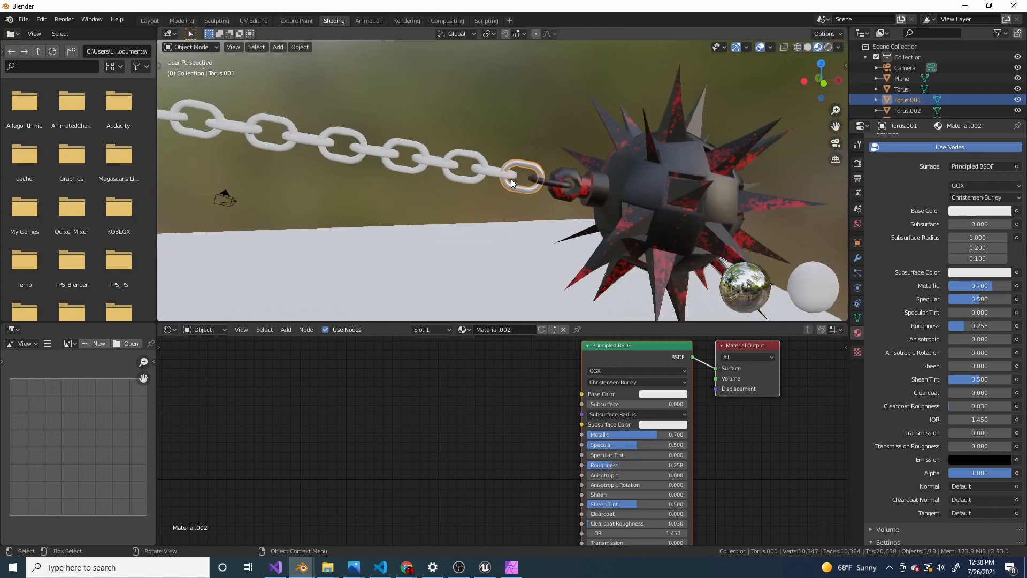
# Step: Select all the separate chain links with the metallic link as the active one, and link its material to the others
pyautogui.moveTo(271, 82); pyautogui.dragTo(503, 118)
pyautogui.moveTo(336, 88); pyautogui.dragTo(471, 139)
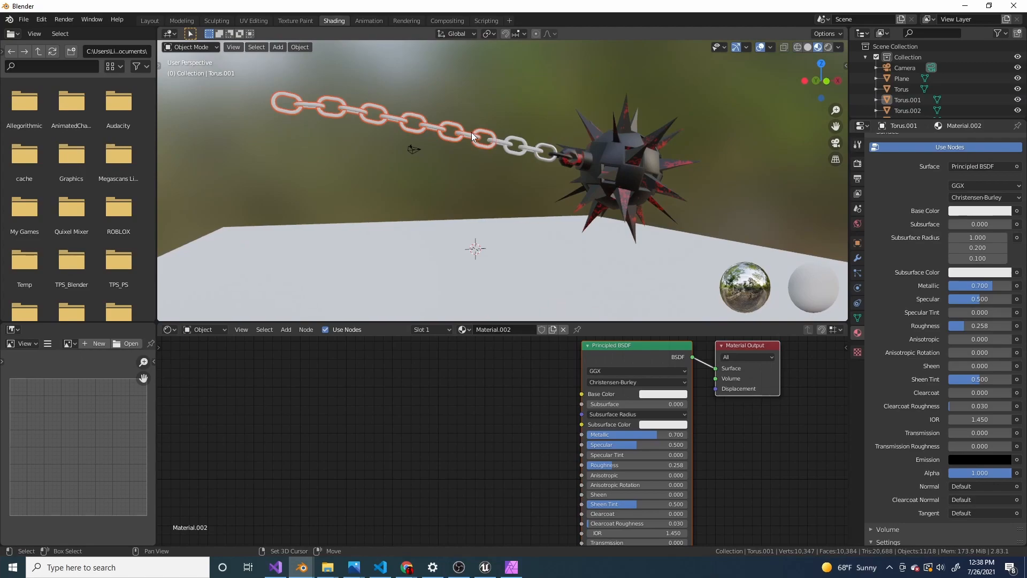
pyautogui.keyDown('shift'); pyautogui.click(531, 156); pyautogui.keyUp('shift')
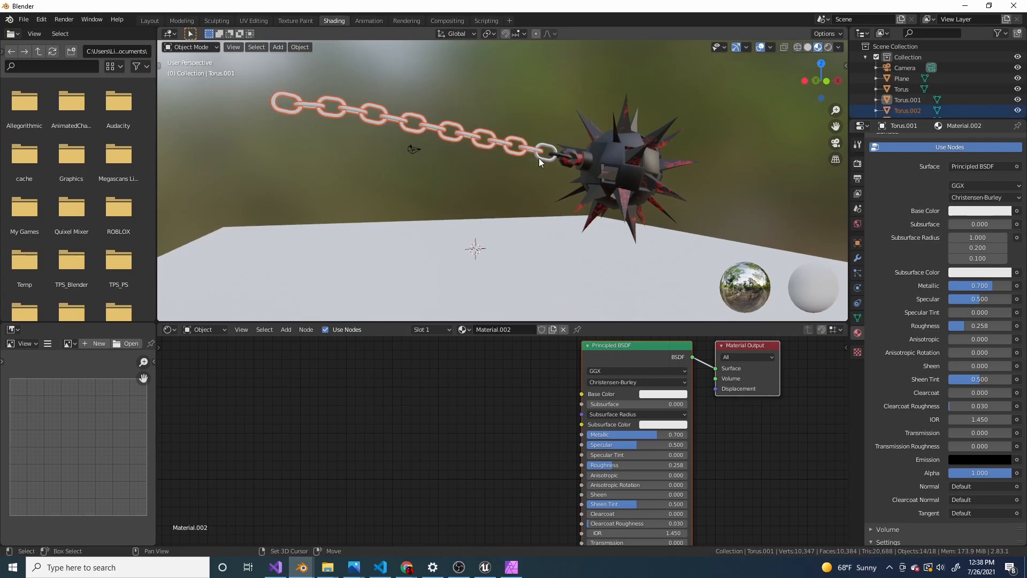
pyautogui.keyDown('shift'); pyautogui.click(538, 158); pyautogui.keyUp('shift')
pyautogui.scroll(6, 557, 163)
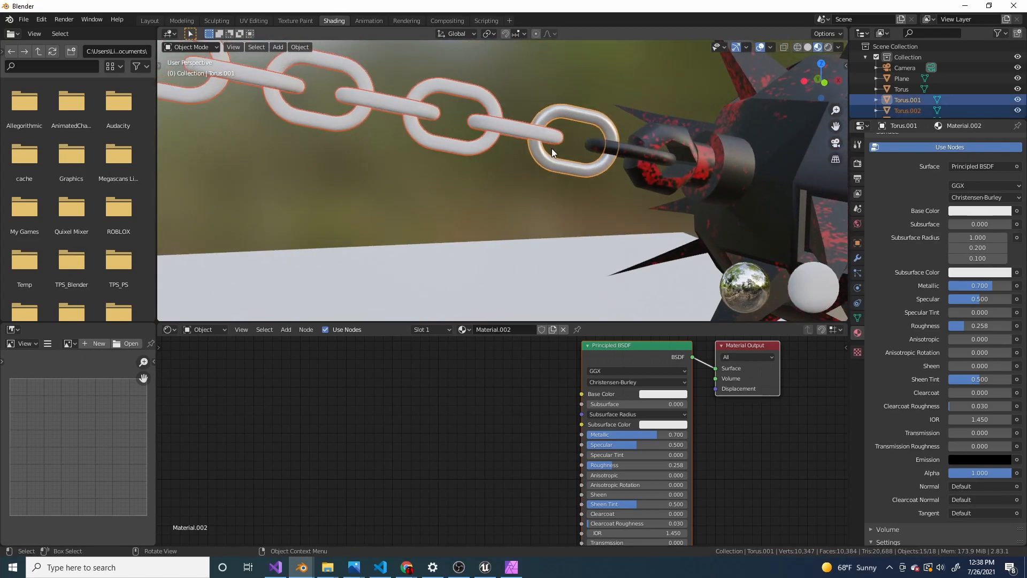
pyautogui.scroll(-5, 541, 162)
pyautogui.scroll(4, 506, 183)
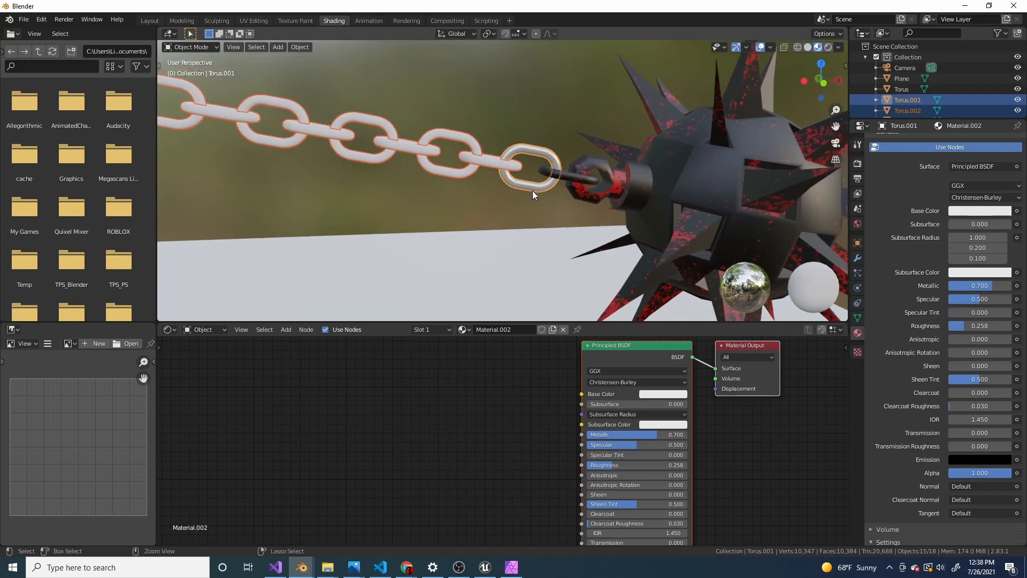
pyautogui.hotkey('ctrl', 'l')
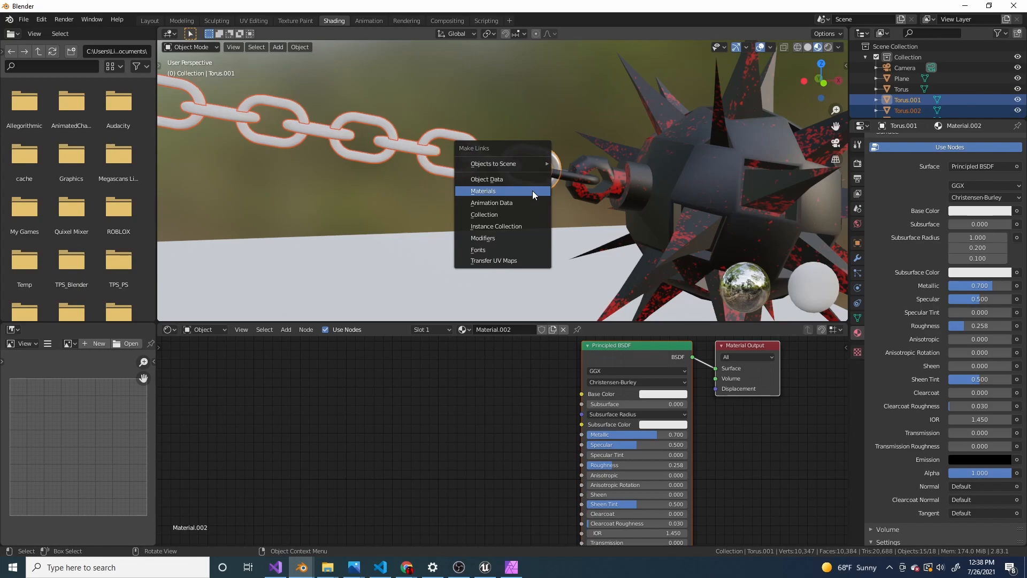
pyautogui.click(531, 191)
pyautogui.scroll(-4, 534, 188)
pyautogui.scroll(6, 506, 165)
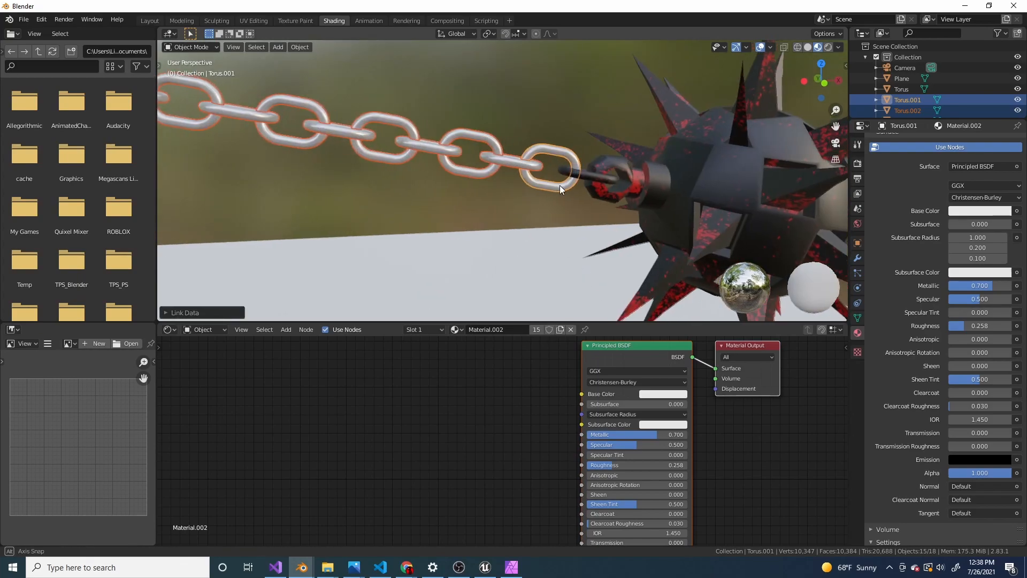
pyautogui.scroll(-3, 541, 188)
pyautogui.scroll(6, 518, 214)
pyautogui.scroll(-2, 460, 220)
# Step: Try to link the metallic chain link's material to the spiked ball object
pyautogui.click(474, 216)
pyautogui.press('Tab')
pyautogui.press('Tab')
pyautogui.keyDown('shift'); pyautogui.click(405, 140); pyautogui.keyUp('shift')
pyautogui.keyDown('shift'); pyautogui.click(512, 213); pyautogui.keyUp('shift')
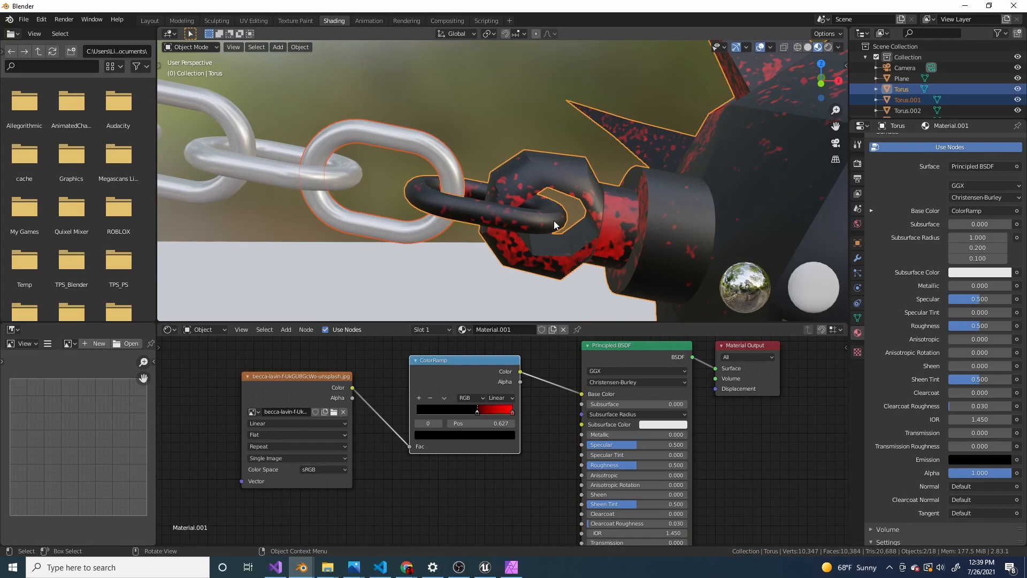
pyautogui.keyDown('shift'); pyautogui.click(436, 152); pyautogui.keyUp('shift')
pyautogui.hotkey('ctrl', 'l')
pyautogui.click(583, 239)
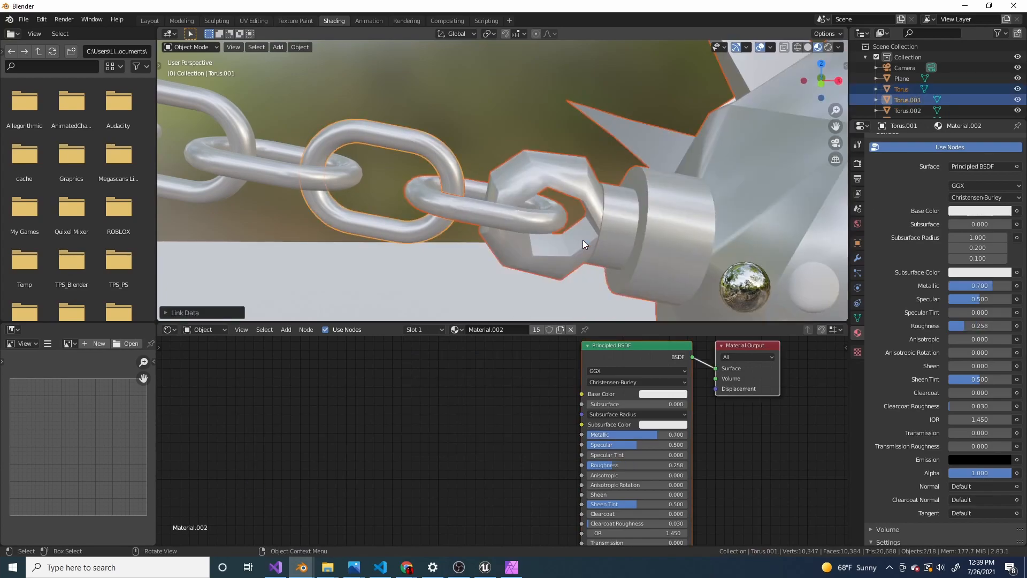
pyautogui.scroll(-3, 582, 235)
pyautogui.scroll(4, 910, 200)
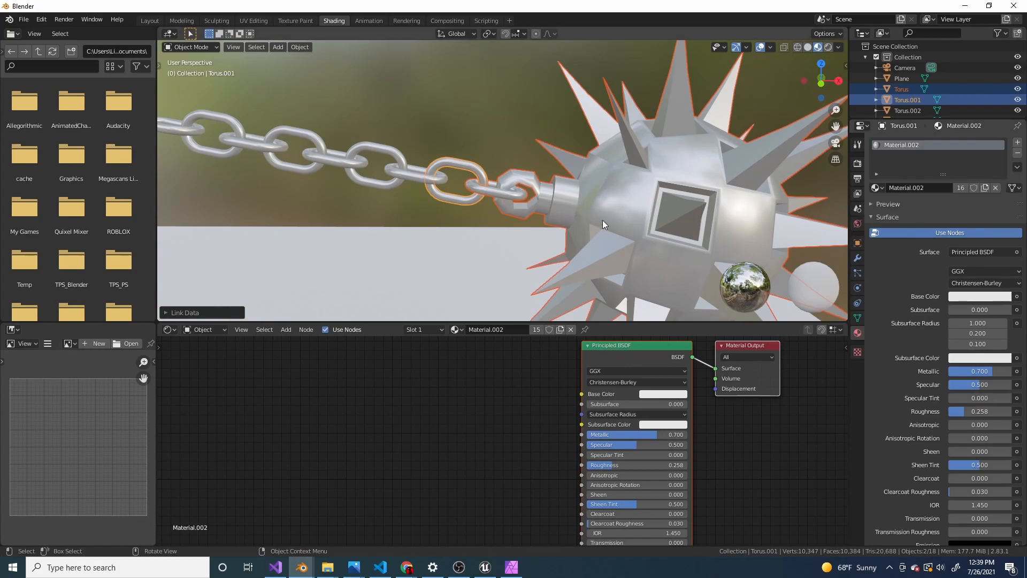
# Step: Undo the material link to the spiked ball
pyautogui.click(629, 193)
pyautogui.hotkey('ctrl', 'z')
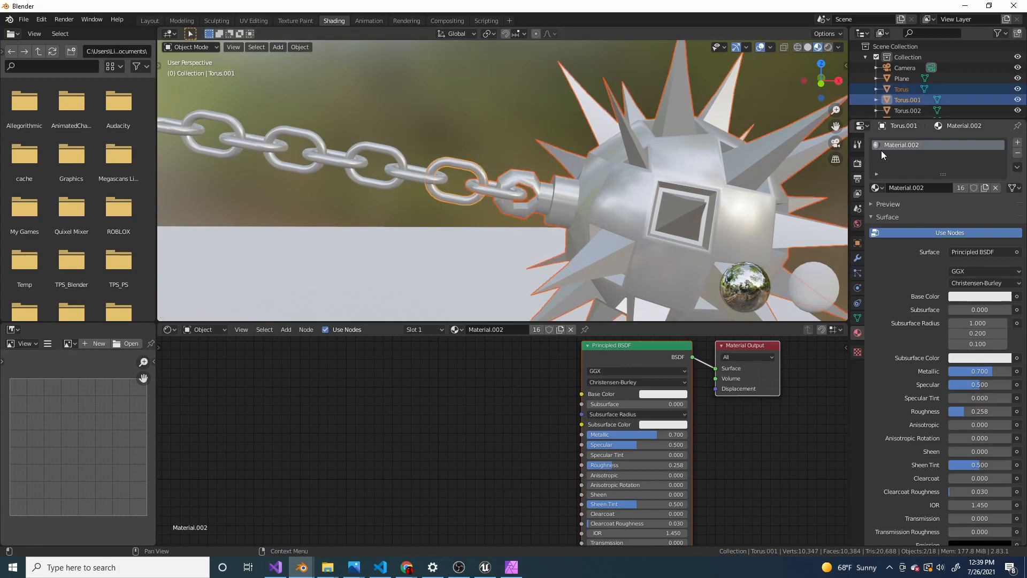
pyautogui.hotkey('ctrl', 'z')
pyautogui.scroll(3, 653, 177)
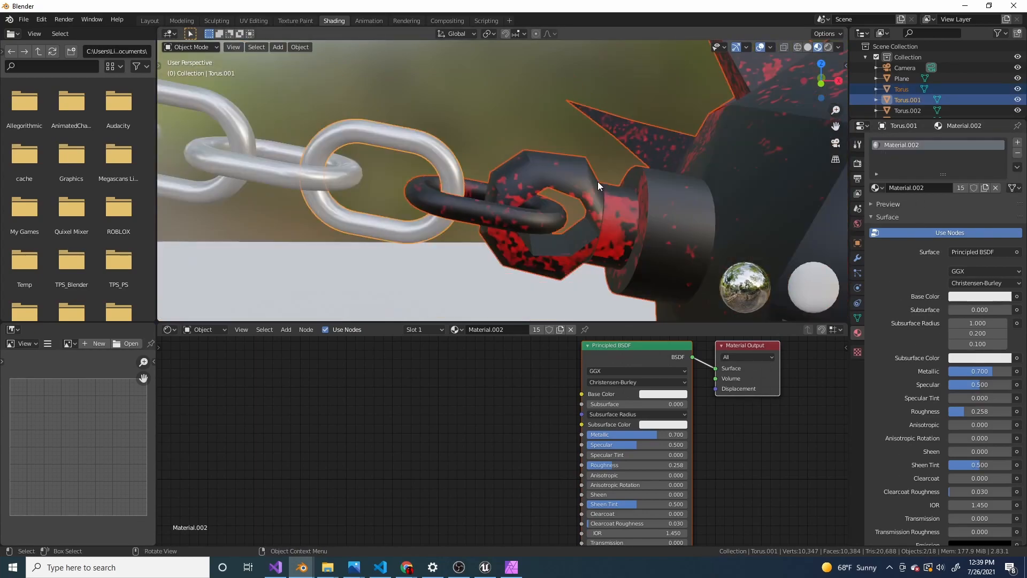
# Step: Add a second material slot to the spiked ball object and put Material.002 in it
pyautogui.click(692, 228)
pyautogui.scroll(-3, 692, 227)
pyautogui.scroll(3, 668, 204)
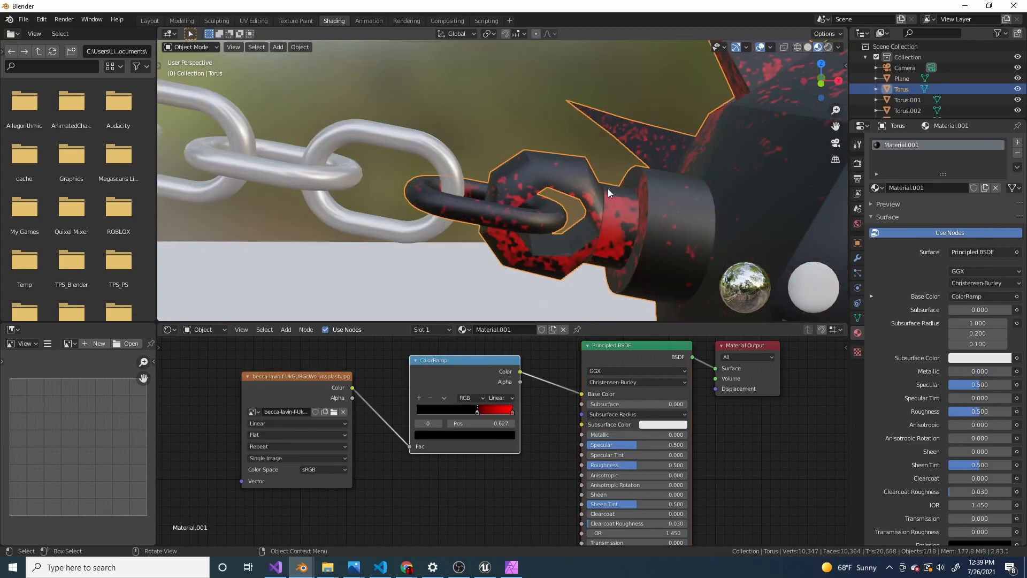
pyautogui.click(1017, 143)
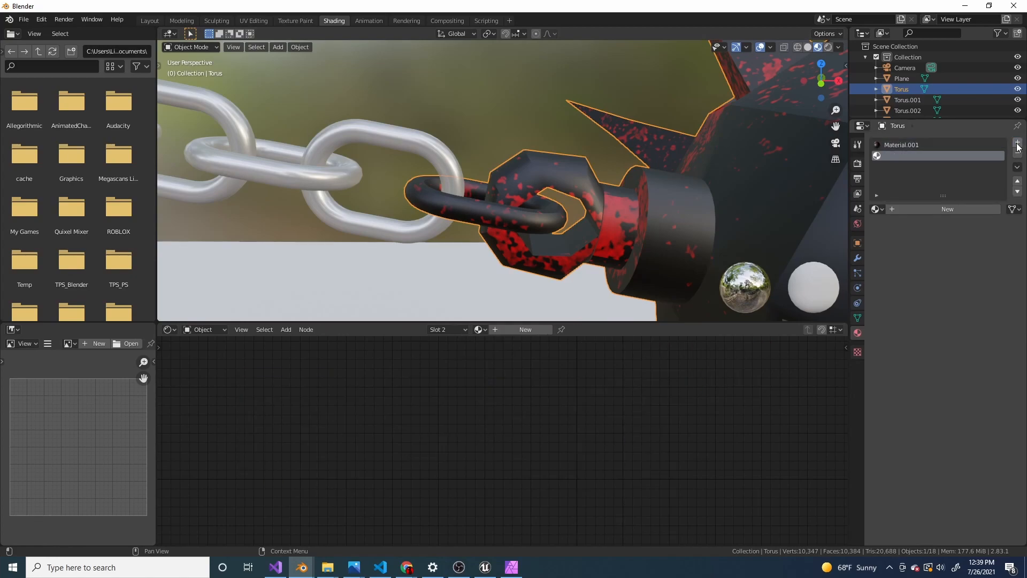
pyautogui.click(878, 209)
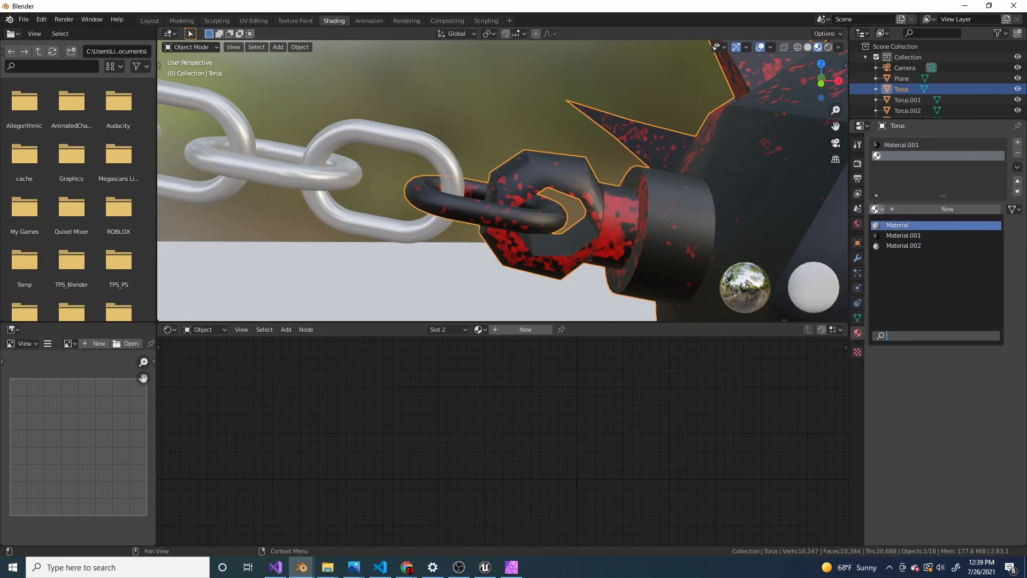
pyautogui.click(904, 246)
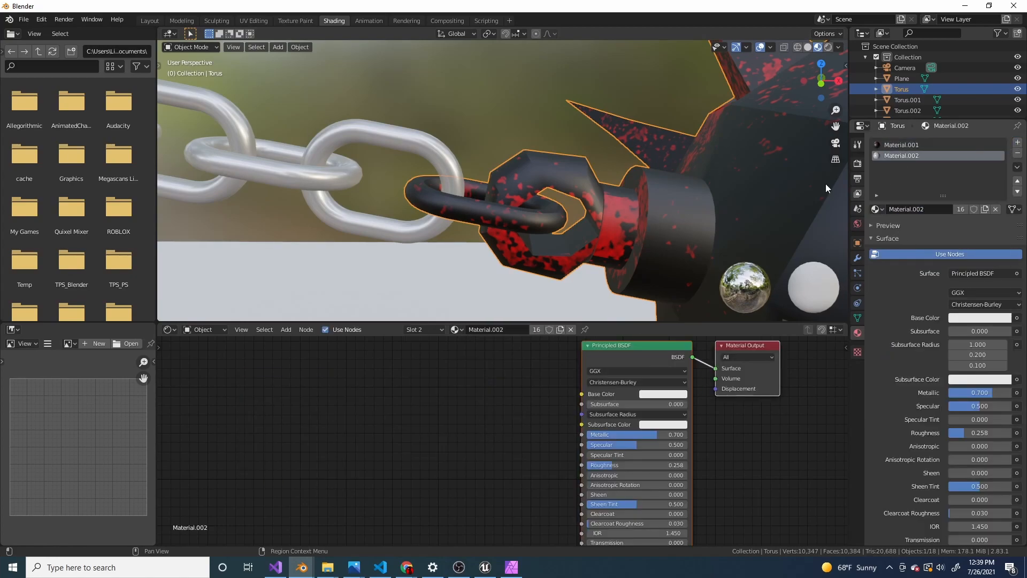
# Step: Assign Material.002 to all faces of the chain link that is part of the ball's mesh
pyautogui.press('Tab')
pyautogui.hotkey('alt', 'a')
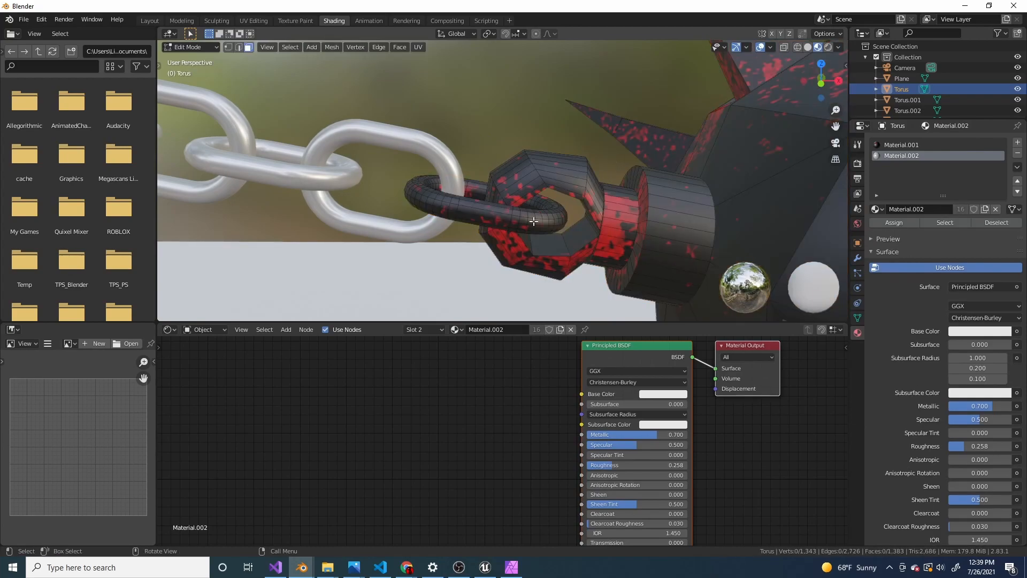
pyautogui.press('l')
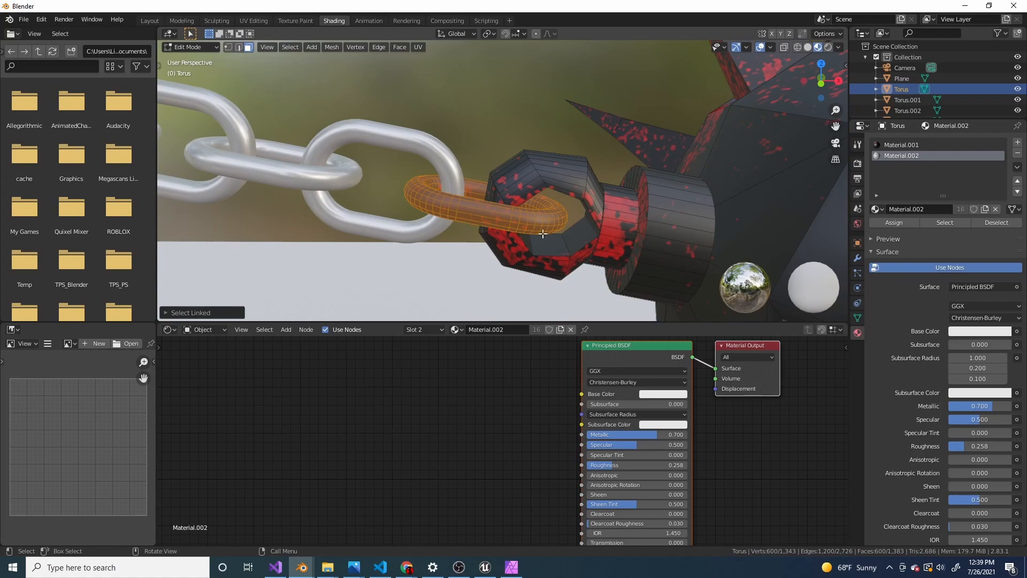
pyautogui.click(887, 223)
pyautogui.press('Tab')
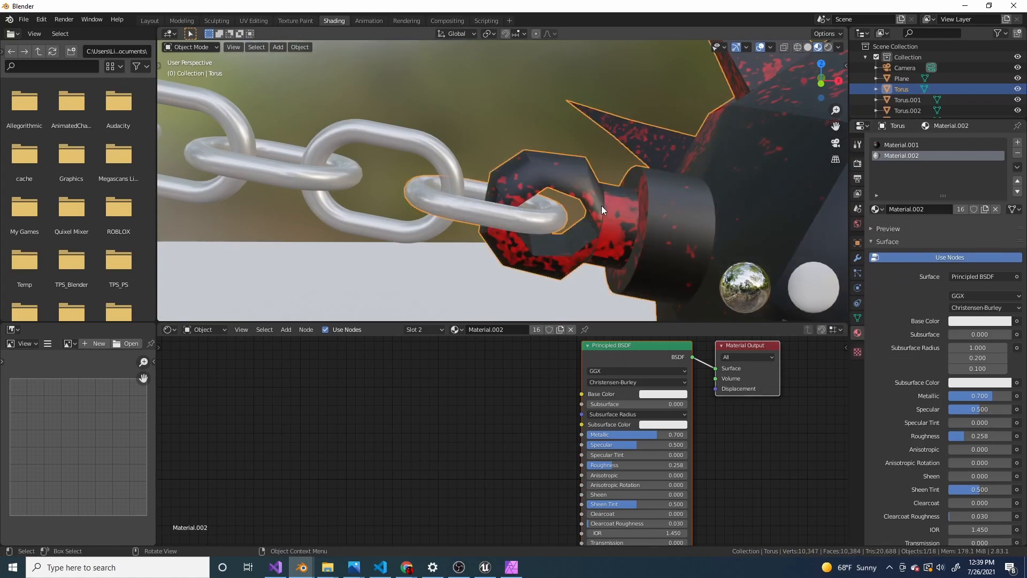
# Step: Examine the materials on the chain and the spiked ball with nothing selected
pyautogui.scroll(-5, 601, 205)
pyautogui.click(480, 198)
pyautogui.scroll(6, 547, 169)
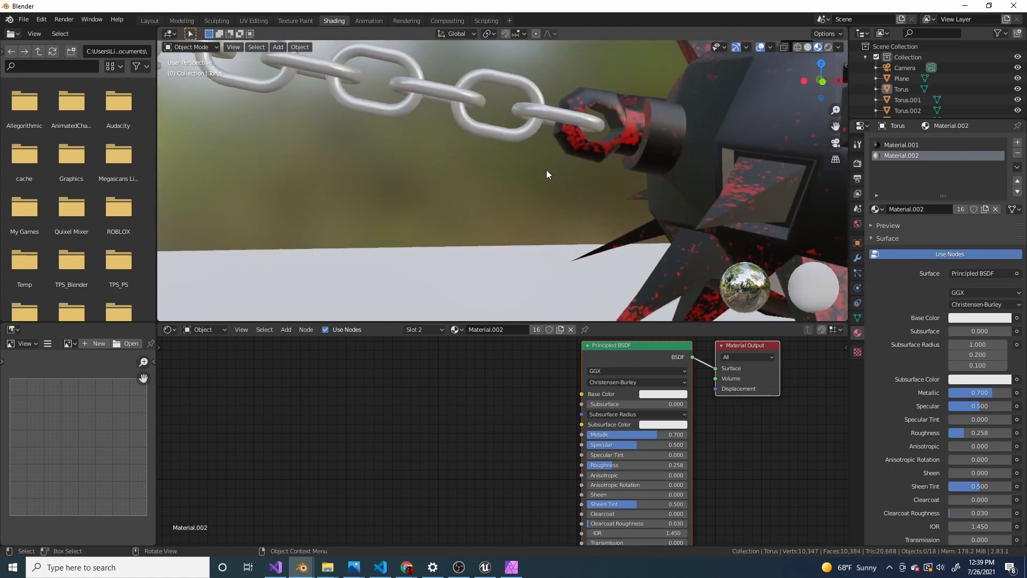
pyautogui.scroll(-5, 537, 181)
pyautogui.scroll(4, 535, 181)
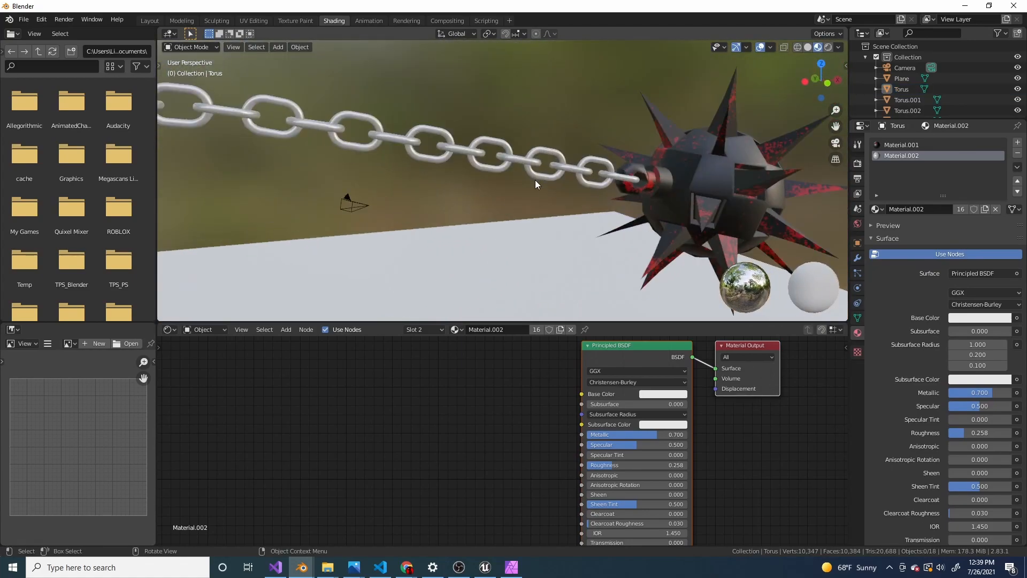
pyautogui.scroll(-5, 528, 180)
pyautogui.moveTo(522, 180)
pyautogui.mouseDown(button='middle')
pyautogui.moveTo(546, 200)
pyautogui.moveTo(523, 198)
pyautogui.mouseUp(button='middle')
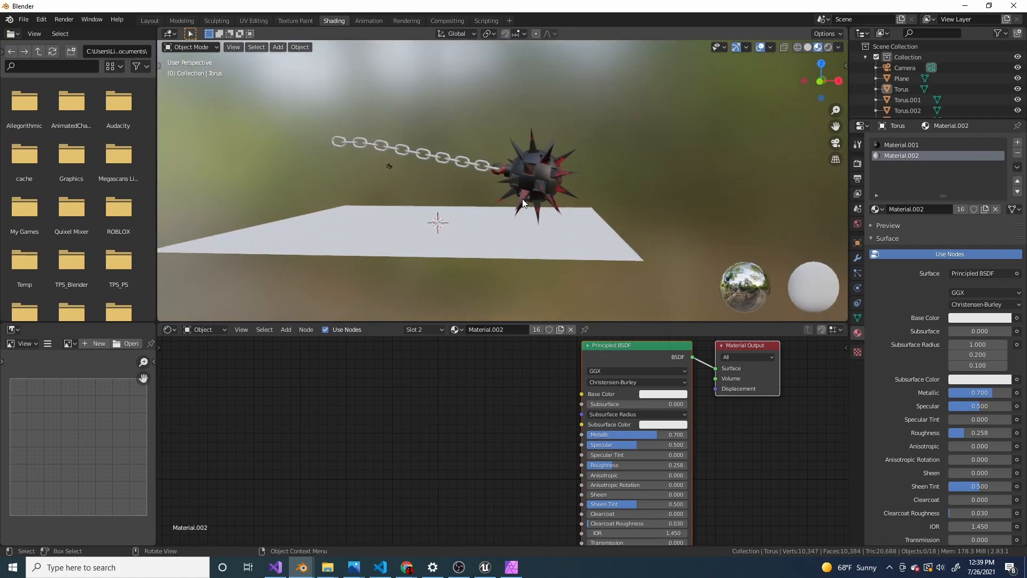
# Step: Scale up the ground plane so it extends well beyond the ball and chain
pyautogui.click(495, 230)
pyautogui.scroll(-5, 564, 234)
pyautogui.moveTo(563, 235); pyautogui.dragTo(706, 259, button='middle')
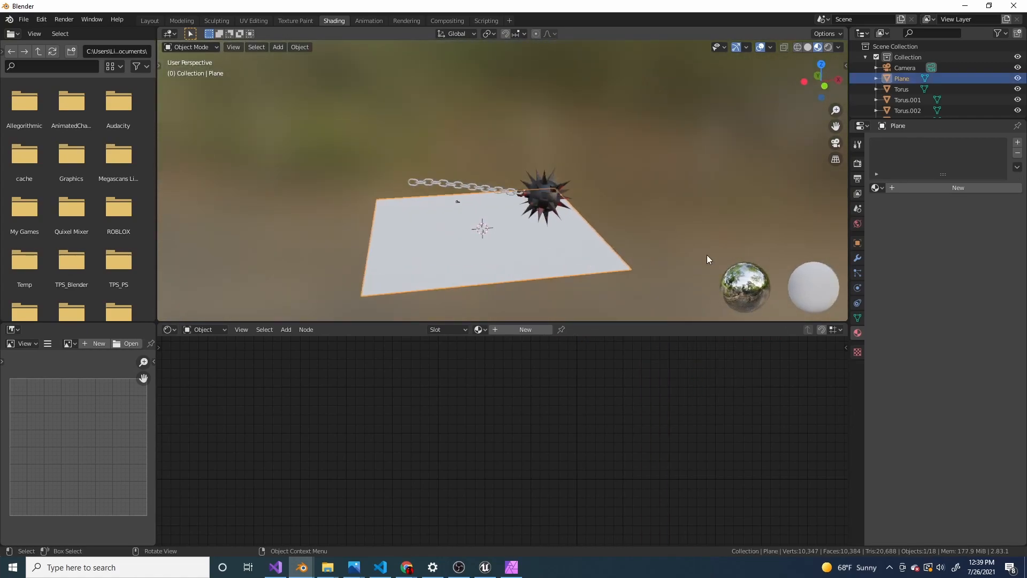
pyautogui.press('s')
pyautogui.click(792, 257)
pyautogui.scroll(4, 443, 185)
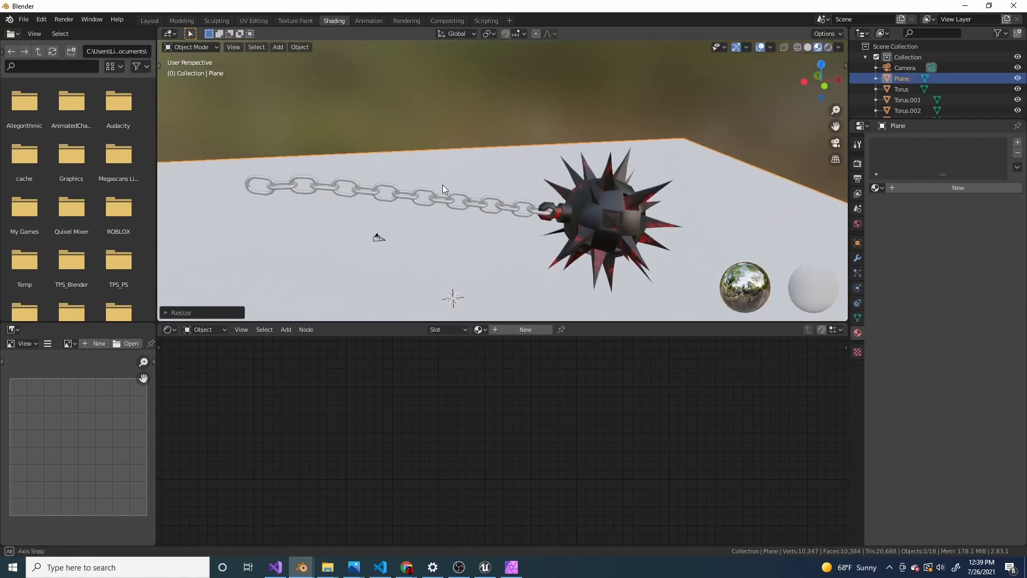
pyautogui.scroll(-3, 530, 191)
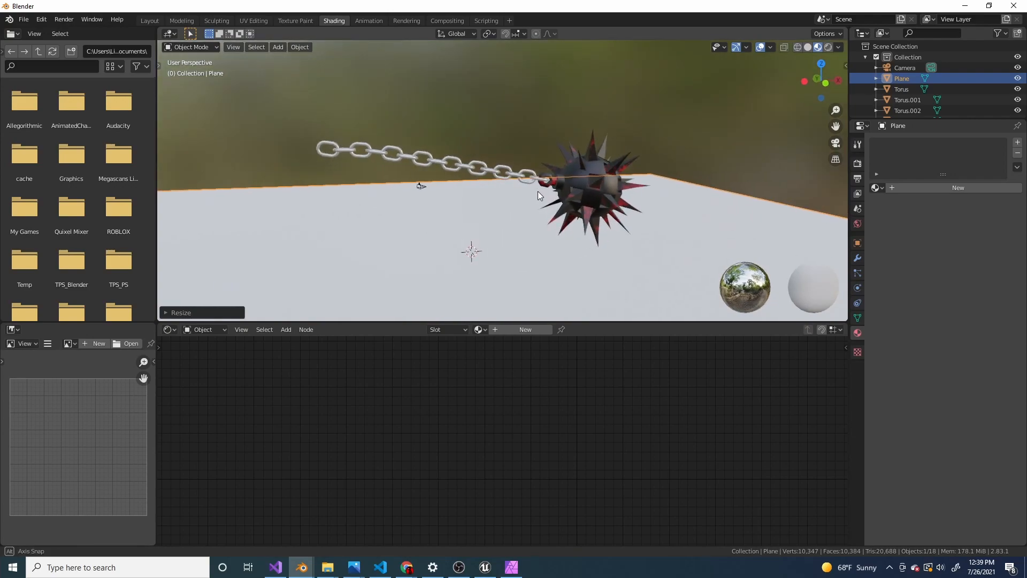
pyautogui.scroll(3, 527, 192)
pyautogui.moveTo(528, 191); pyautogui.dragTo(496, 178, button='middle')
pyautogui.scroll(-2, 496, 178)
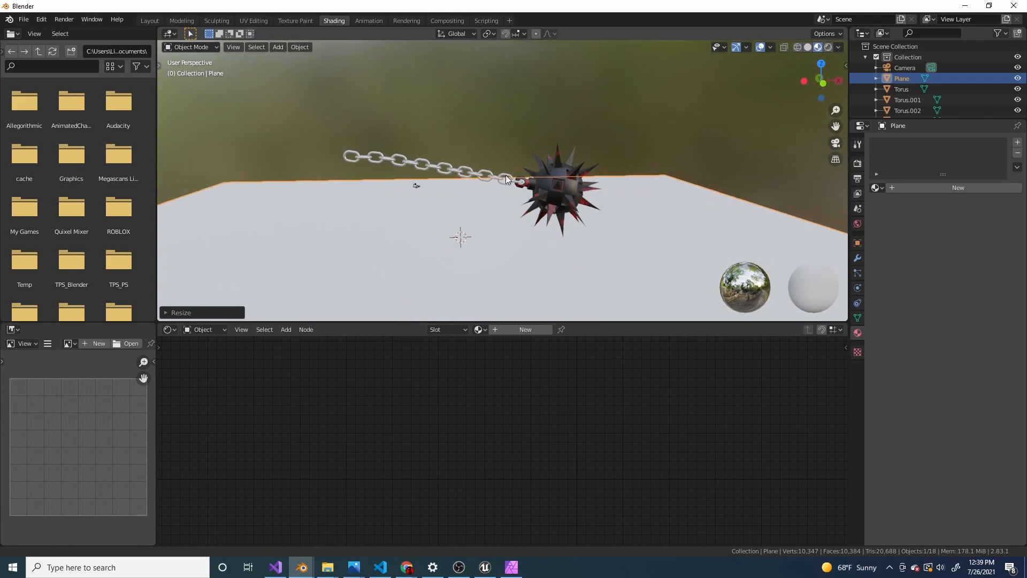
# Step: Switch to the Layout workspace and deselect the ground plane
pyautogui.click(149, 20)
pyautogui.scroll(-2, 365, 179)
pyautogui.moveTo(476, 210); pyautogui.dragTo(592, 161, button='middle')
pyautogui.scroll(-1, 592, 160)
pyautogui.click(544, 113)
pyautogui.scroll(-2, 561, 181)
pyautogui.scroll(2, 562, 180)
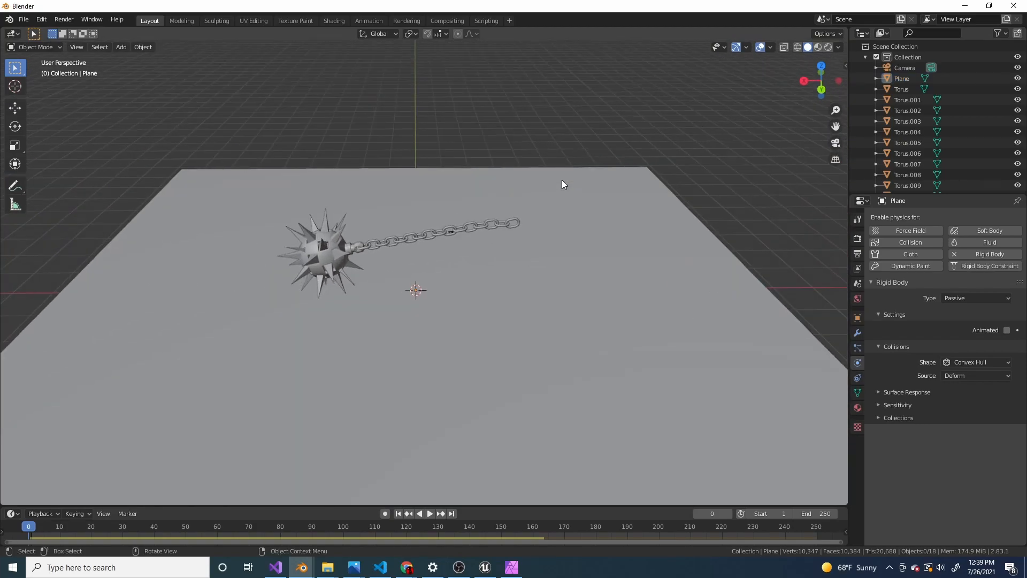
# Step: Add a cylinder mesh and scale it down to a fraction of the spiked ball's size
pyautogui.hotkey('shift', 'a')
pyautogui.moveTo(562, 180)
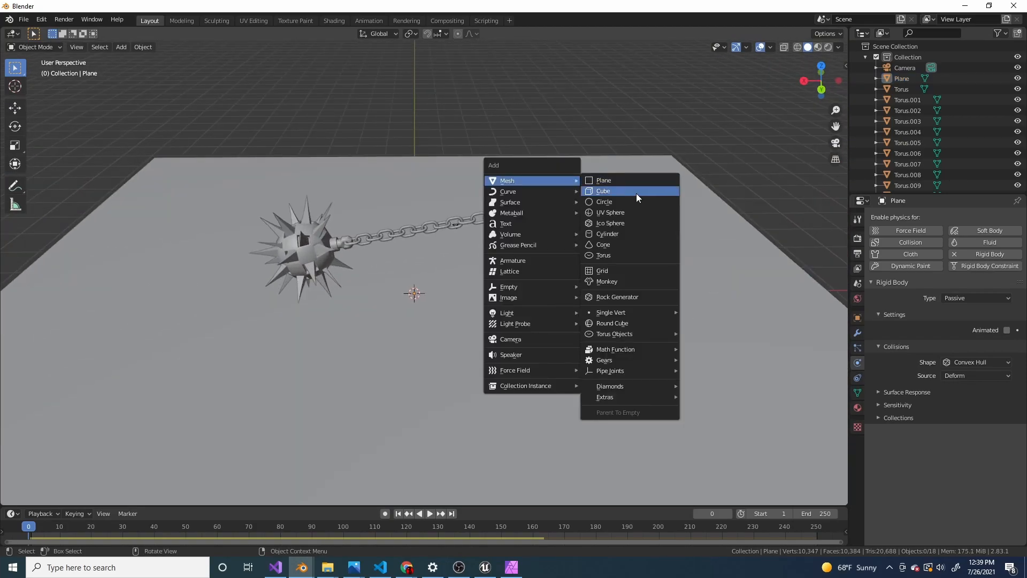
pyautogui.click(628, 234)
pyautogui.moveTo(411, 314); pyautogui.dragTo(551, 240, button='middle')
pyautogui.scroll(3, 474, 320)
pyautogui.scroll(3, 551, 240)
pyautogui.press('s')
pyautogui.press('r')
pyautogui.press('x')
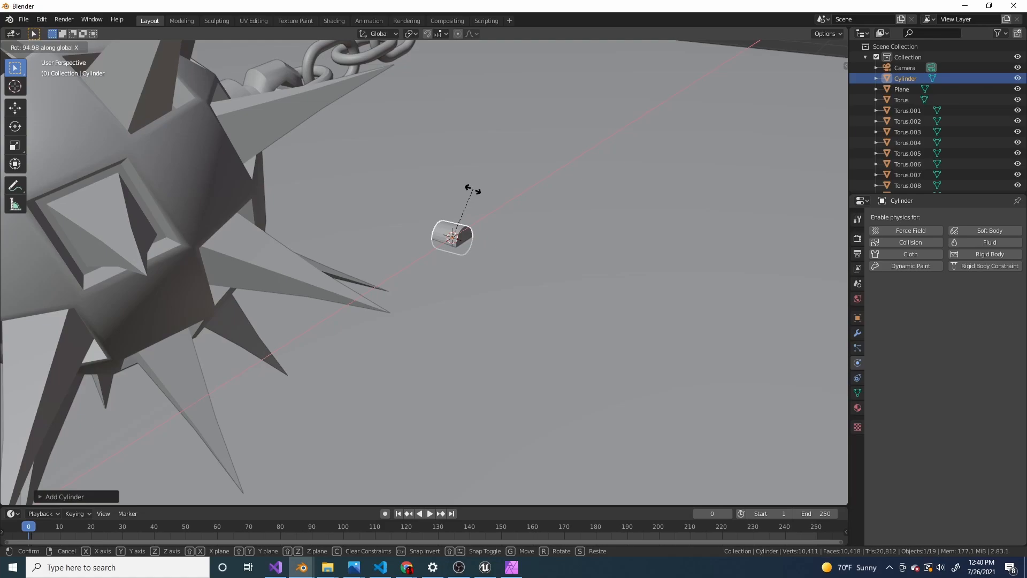
pyautogui.rightClick(473, 189)
# Step: Isolate the cylinder in local view
pyautogui.scroll(-3, 538, 232)
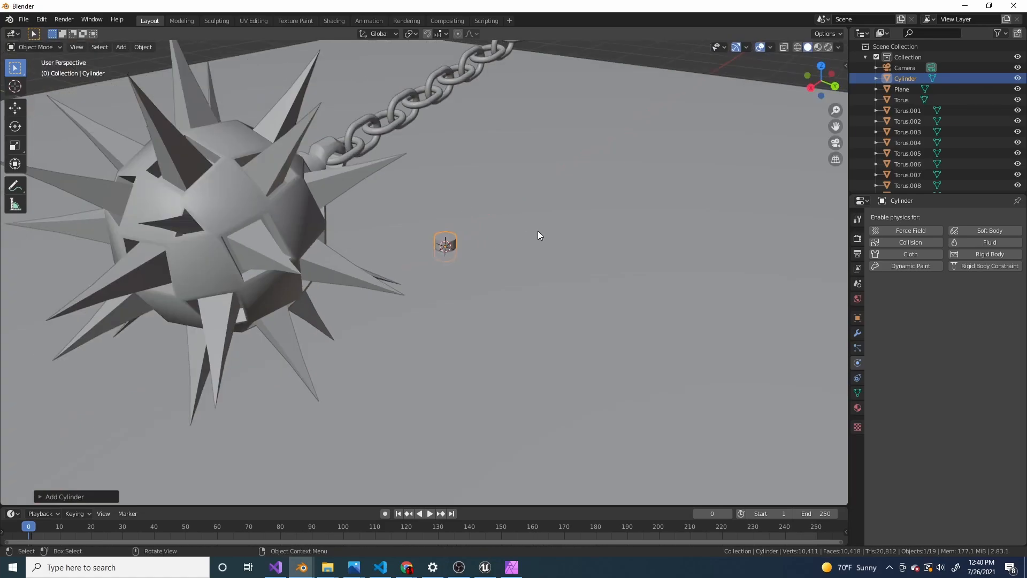
pyautogui.press('KP_Divide')
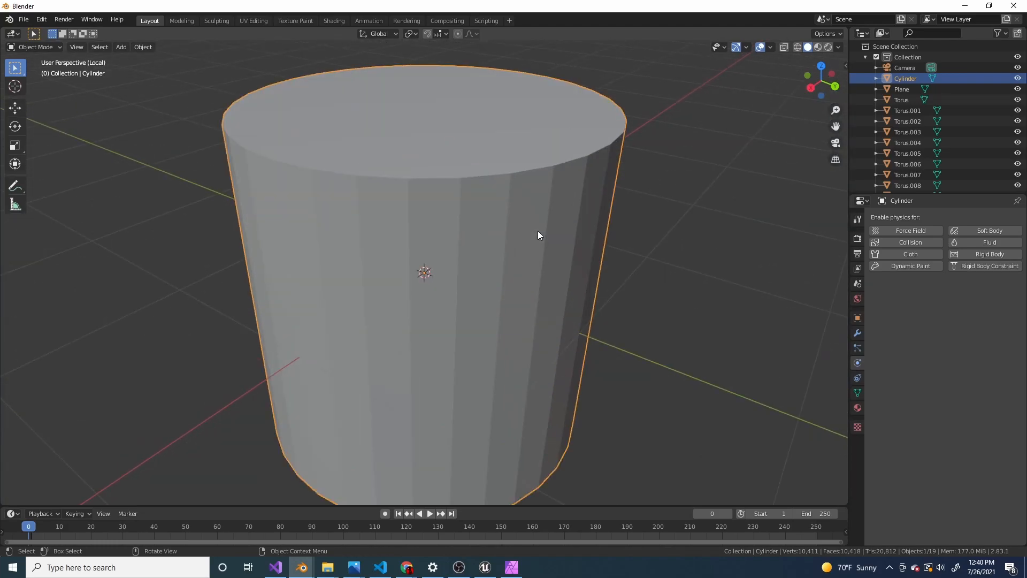
pyautogui.scroll(-6, 450, 140)
pyautogui.scroll(3, 477, 187)
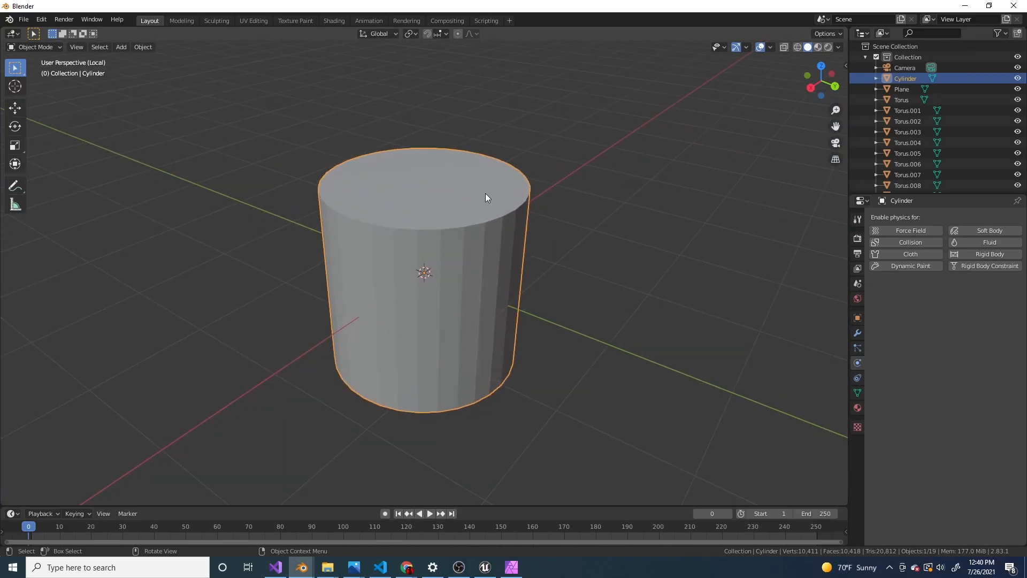
pyautogui.scroll(-4, 482, 214)
pyautogui.moveTo(476, 227); pyautogui.dragTo(472, 256, button='middle')
pyautogui.scroll(3, 410, 213)
pyautogui.press('Tab')
pyautogui.press('Tab')
pyautogui.scroll(3, 472, 257)
pyautogui.scroll(2, 472, 257)
pyautogui.scroll(-4, 472, 257)
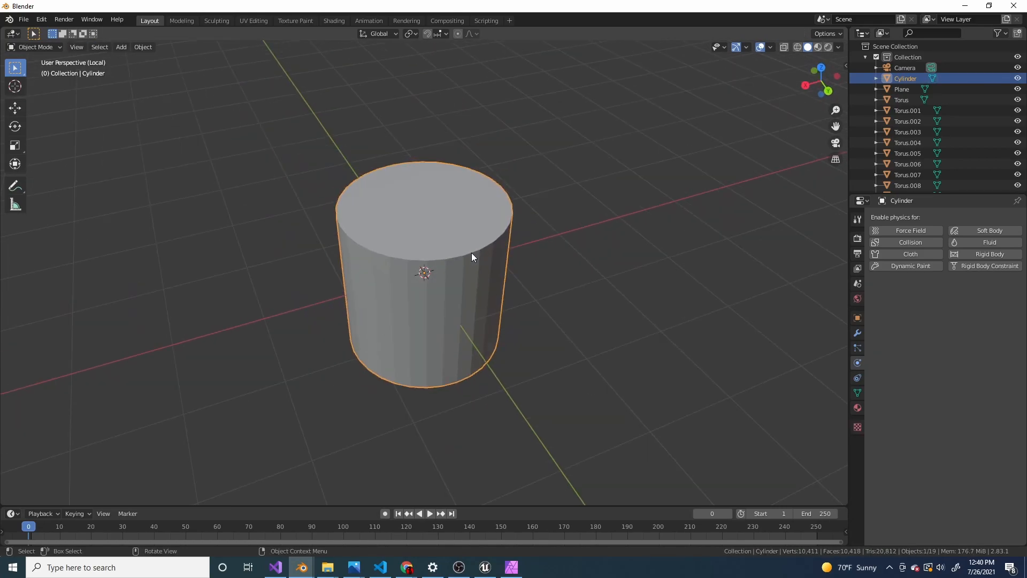
# Step: Enter Edit Mode and move the cylinder's top face up along Z to lengthen it
pyautogui.press('Tab')
pyautogui.scroll(-3, 471, 257)
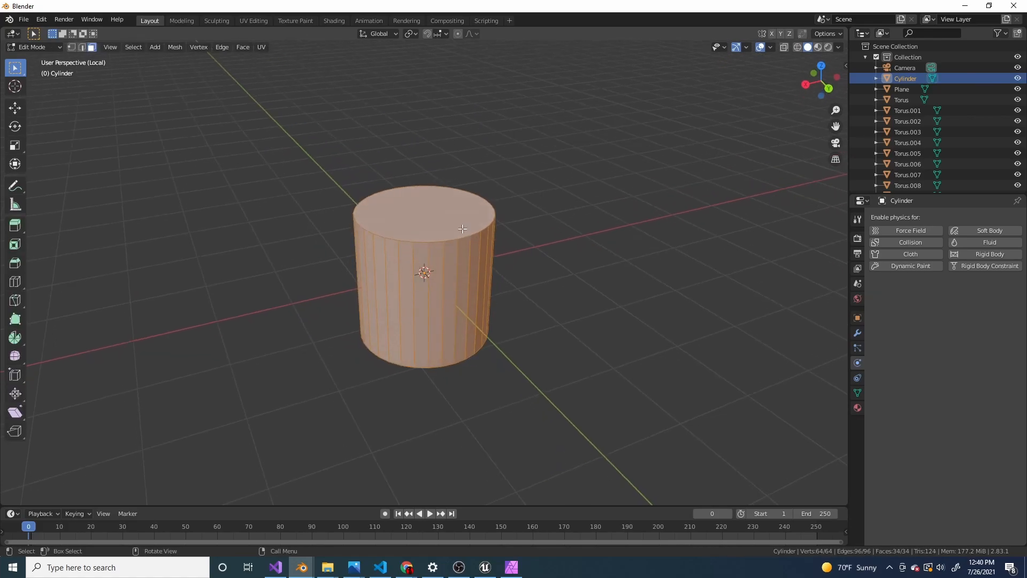
pyautogui.click(432, 220)
pyautogui.moveTo(431, 220); pyautogui.dragTo(452, 296, button='middle')
pyautogui.press('g')
pyautogui.press('z')
pyautogui.click(486, 165)
# Step: Try to raise the cylinder's top face much higher along Z, and undo the move
pyautogui.scroll(-3, 482, 225)
pyautogui.moveTo(481, 227); pyautogui.dragTo(465, 231, button='middle')
pyautogui.press('g')
pyautogui.press('z')
pyautogui.click(495, 110)
pyautogui.hotkey('ctrl', 'z')
# Step: Raise the top face along Z until the cylinder is a rod about nine times as tall as it is wide
pyautogui.press('g')
pyautogui.press('z')
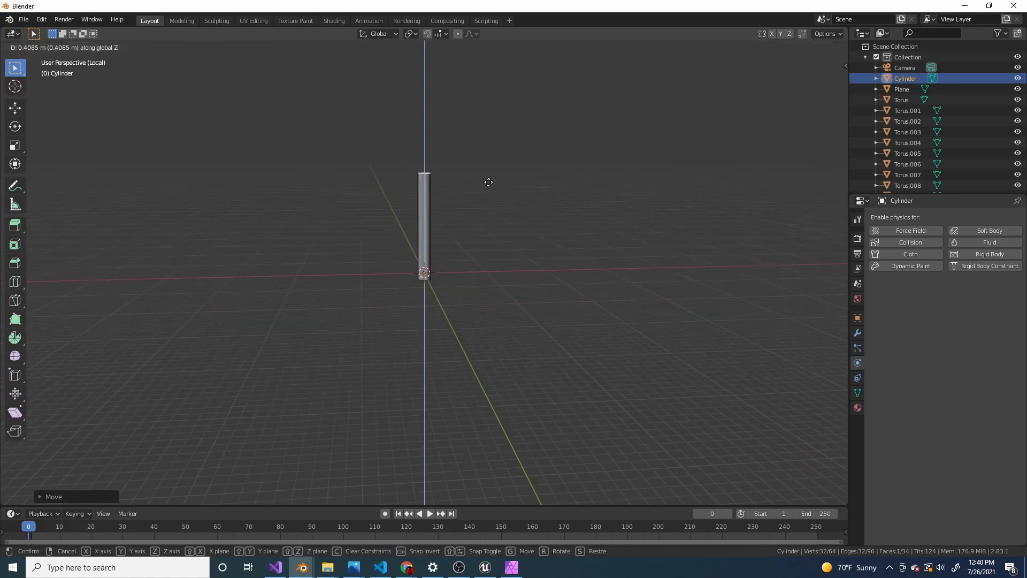
pyautogui.click(480, 196)
pyautogui.scroll(3, 480, 200)
pyautogui.press('g')
pyautogui.press('z')
pyautogui.click(490, 143)
pyautogui.keyDown('shift'); pyautogui.moveTo(490, 182); pyautogui.dragTo(523, 229, button='middle'); pyautogui.keyUp('shift')
pyautogui.press('g')
pyautogui.press('z')
pyautogui.click(496, 237)
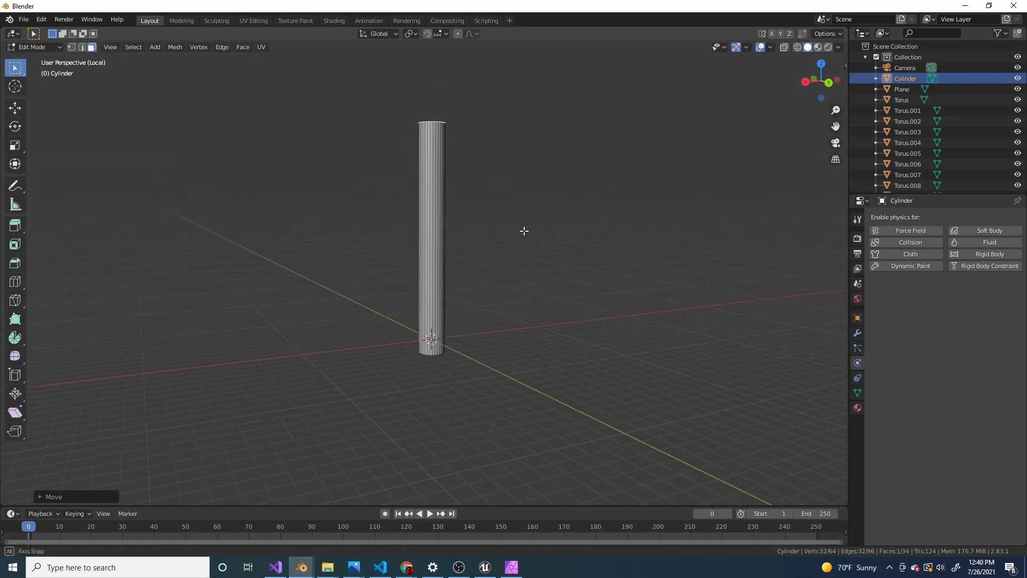
# Step: Try to add two evenly spaced edge loops around the rod without sliding them
pyautogui.press('Tab')
pyautogui.scroll(3, 493, 245)
pyautogui.press('Tab')
pyautogui.scroll(-3, 491, 246)
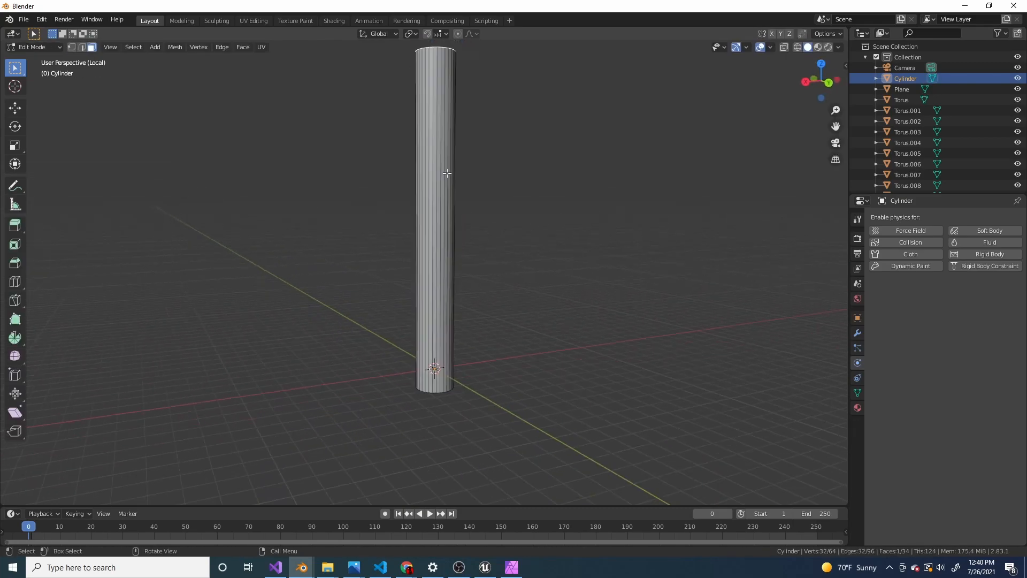
pyautogui.scroll(4, 459, 309)
pyautogui.hotkey('ctrl', 'r')
pyautogui.scroll(2, 459, 310)
pyautogui.scroll(-2, 458, 312)
pyautogui.scroll(1, 457, 313)
pyautogui.click(457, 313)
pyautogui.rightClick(467, 287)
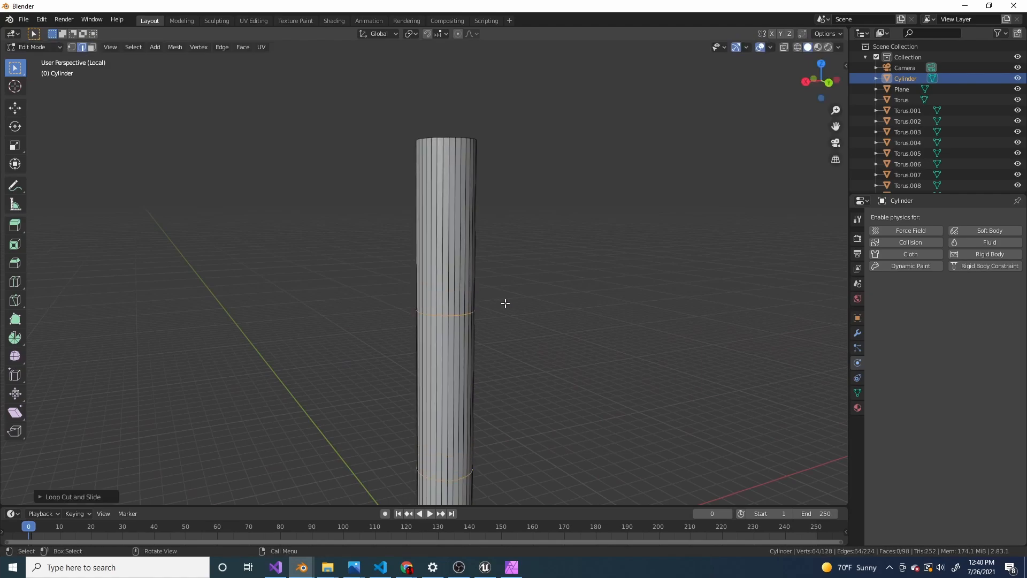
# Step: Abandon scaling the edge loops along Z and undo the loop cut
pyautogui.press('s')
pyautogui.press('z')
pyautogui.rightClick(516, 377)
pyautogui.scroll(-1, 575, 376)
pyautogui.hotkey('ctrl', 'z')
pyautogui.press('Tab')
pyautogui.press('Tab')
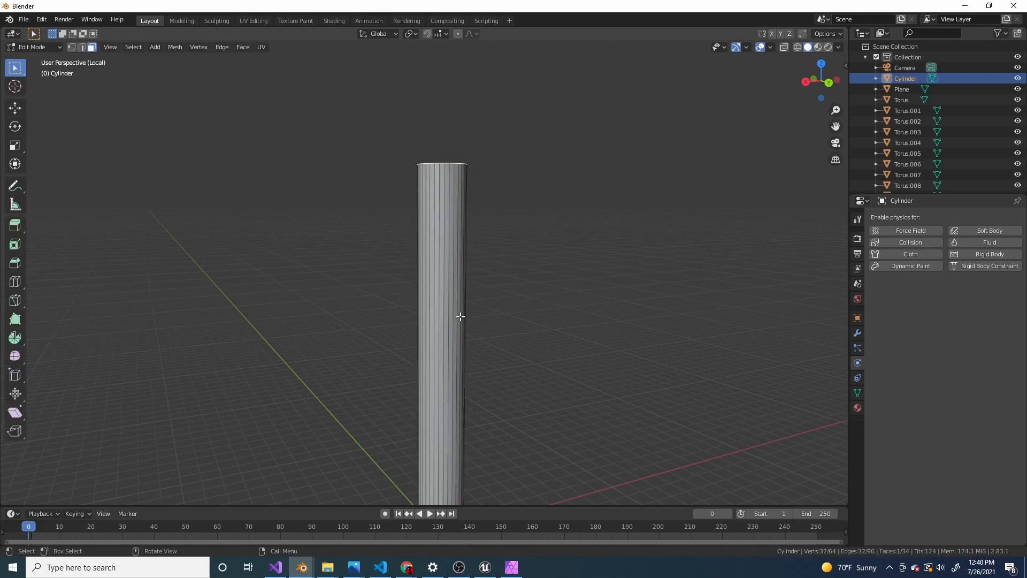
# Step: Add two evenly spaced edge loops around the rod without sliding them
pyautogui.hotkey('ctrl', 'r')
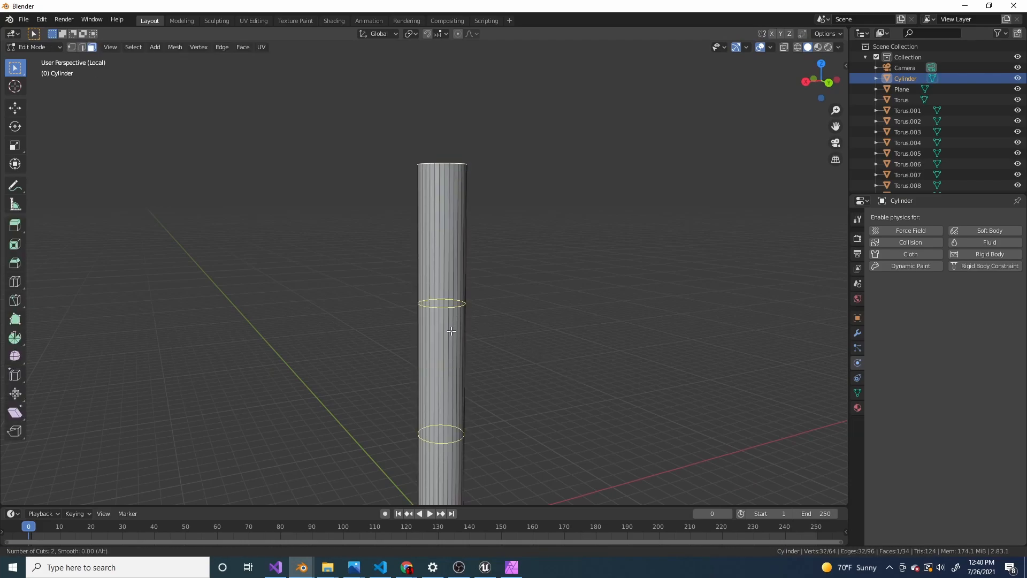
pyautogui.scroll(-1, 450, 331)
pyautogui.write('2')
pyautogui.click(451, 331)
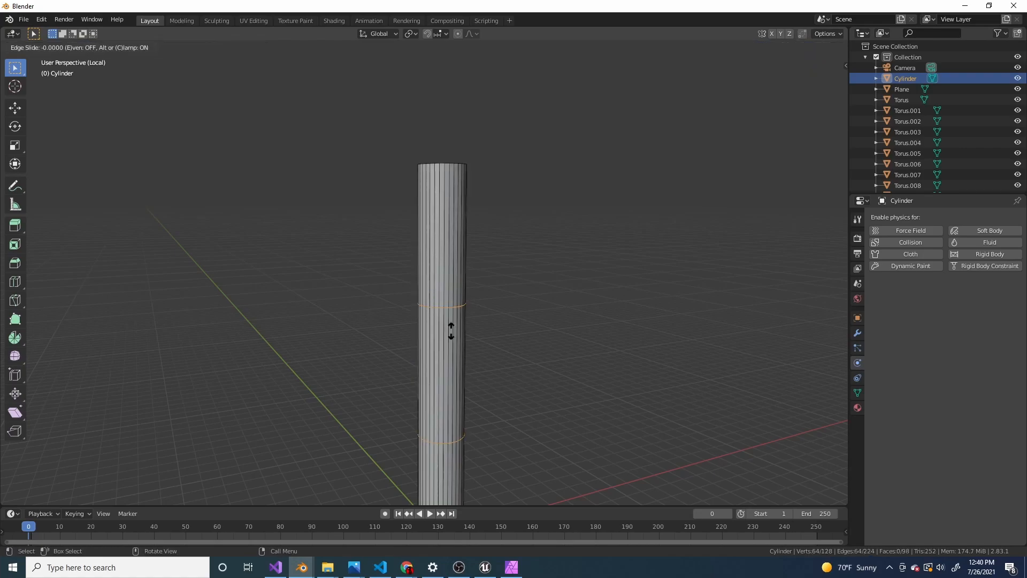
pyautogui.click(449, 289)
# Step: Scale the two edge loops closer together along Z and raise them along Z to just below the rod's top end
pyautogui.press('s')
pyautogui.press('z')
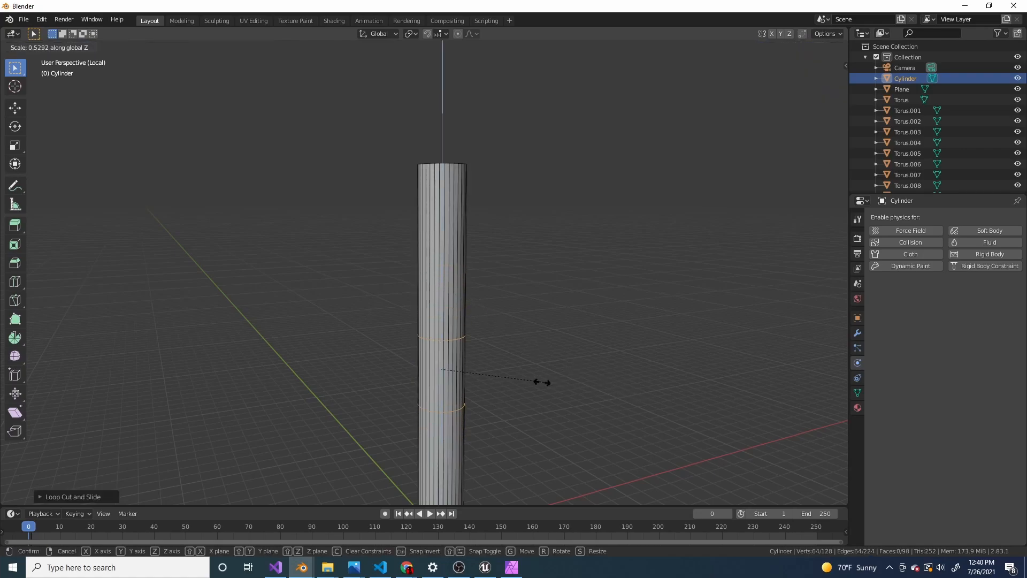
pyautogui.click(515, 380)
pyautogui.press('s')
pyautogui.press('z')
pyautogui.click(521, 398)
pyautogui.press('g')
pyautogui.press('z')
pyautogui.scroll(3, 516, 238)
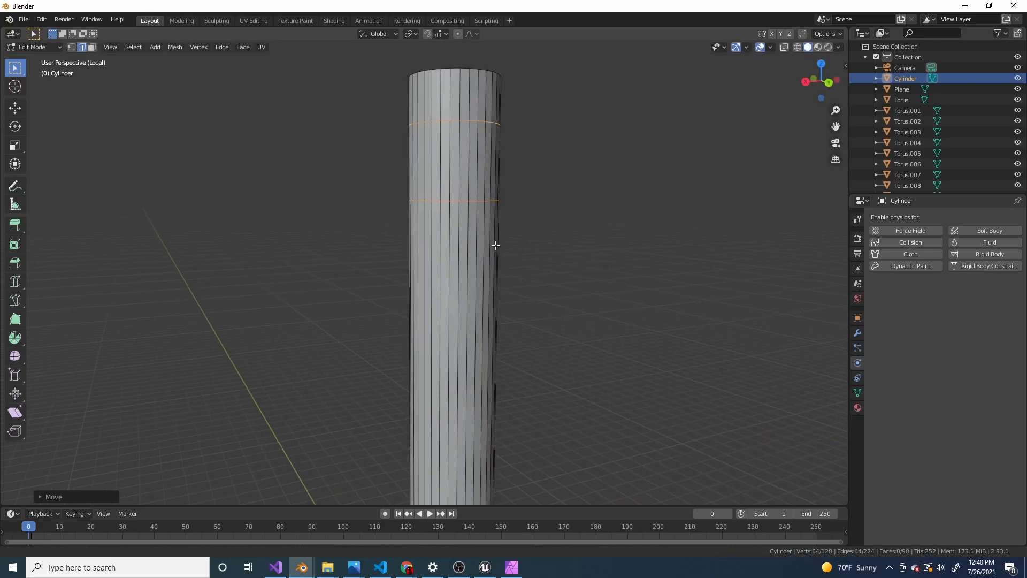
# Step: Extrude the face band between the two loops and scale it outward without Z into a collar about 1.5 times the rod's width
pyautogui.press('3')
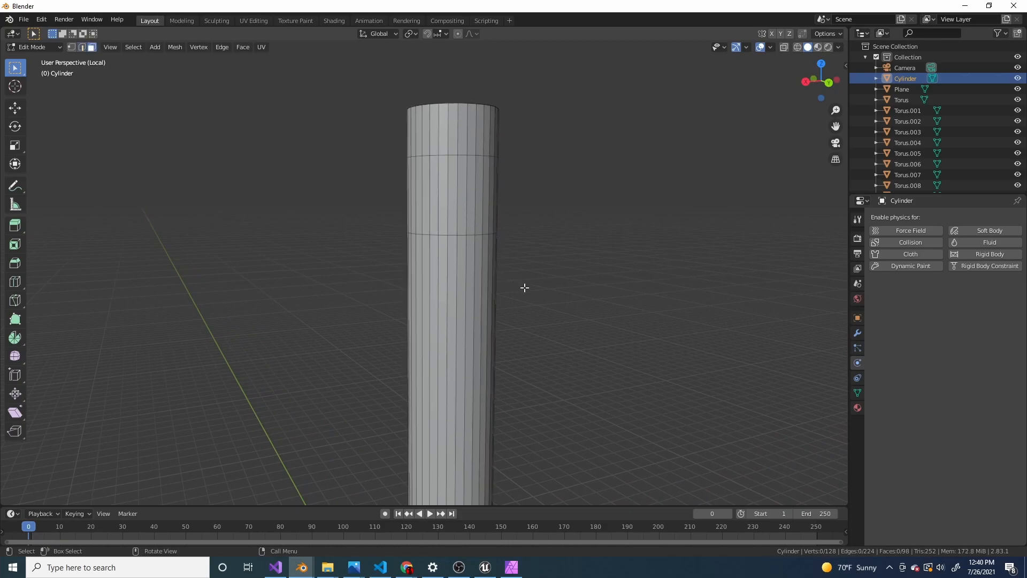
pyautogui.keyDown('alt'); pyautogui.click(464, 199); pyautogui.keyUp('alt')
pyautogui.scroll(-2, 523, 229)
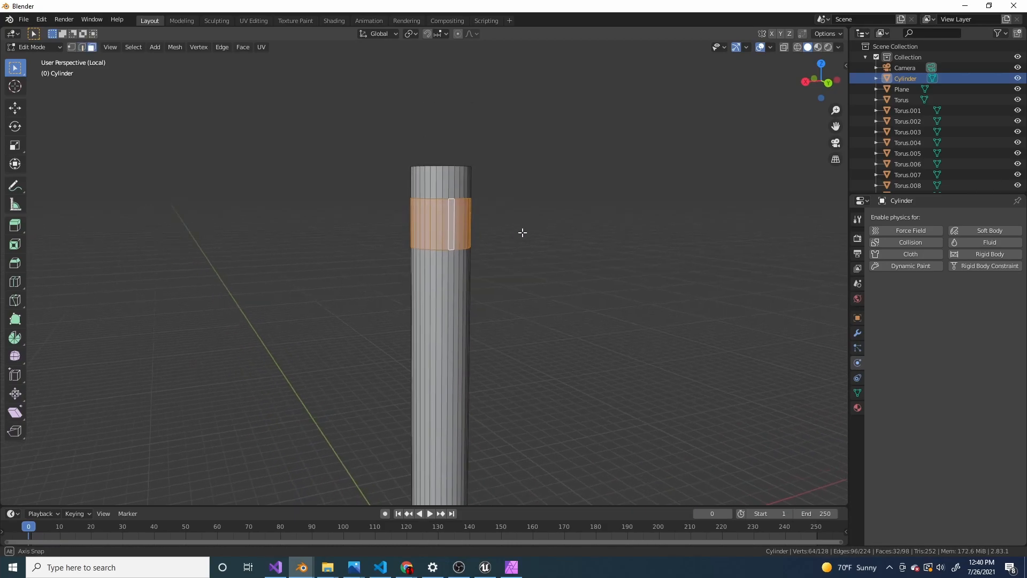
pyautogui.press('e')
pyautogui.rightClick(535, 241)
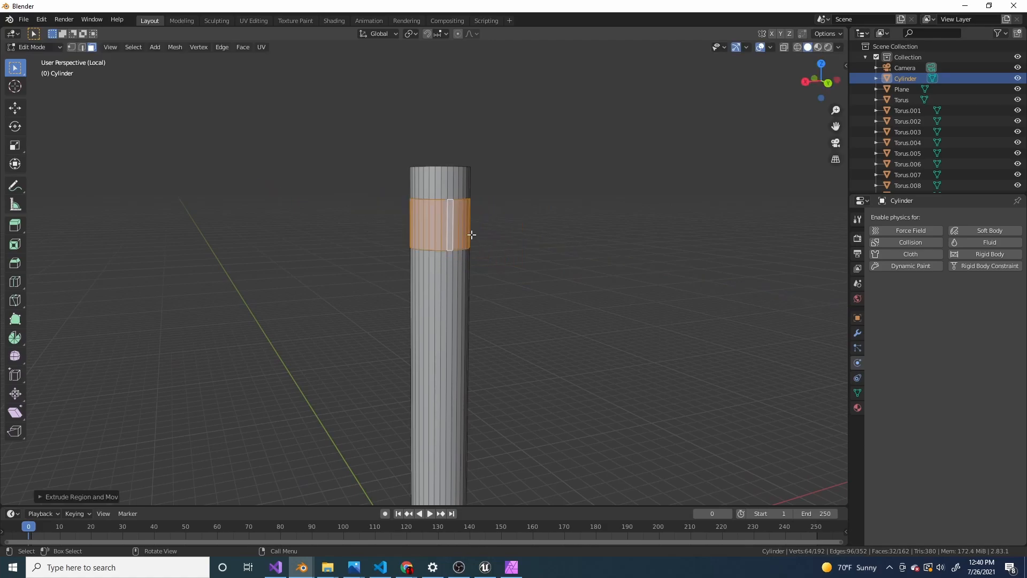
pyautogui.press('s')
pyautogui.hotkey('shift', 'z')
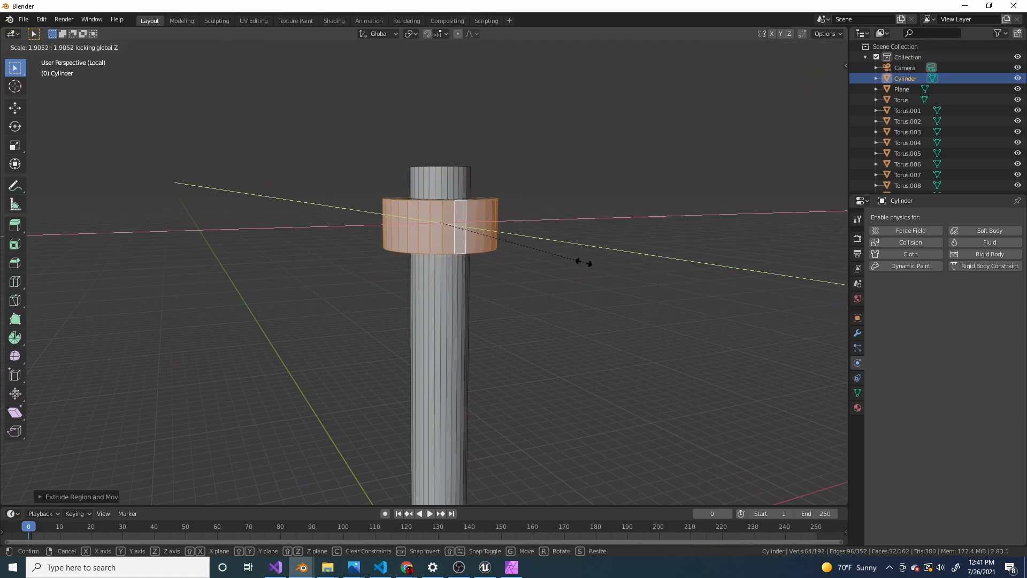
pyautogui.click(559, 258)
pyautogui.scroll(-2, 586, 282)
pyautogui.moveTo(587, 282); pyautogui.dragTo(596, 272, button='middle')
pyautogui.press('Tab')
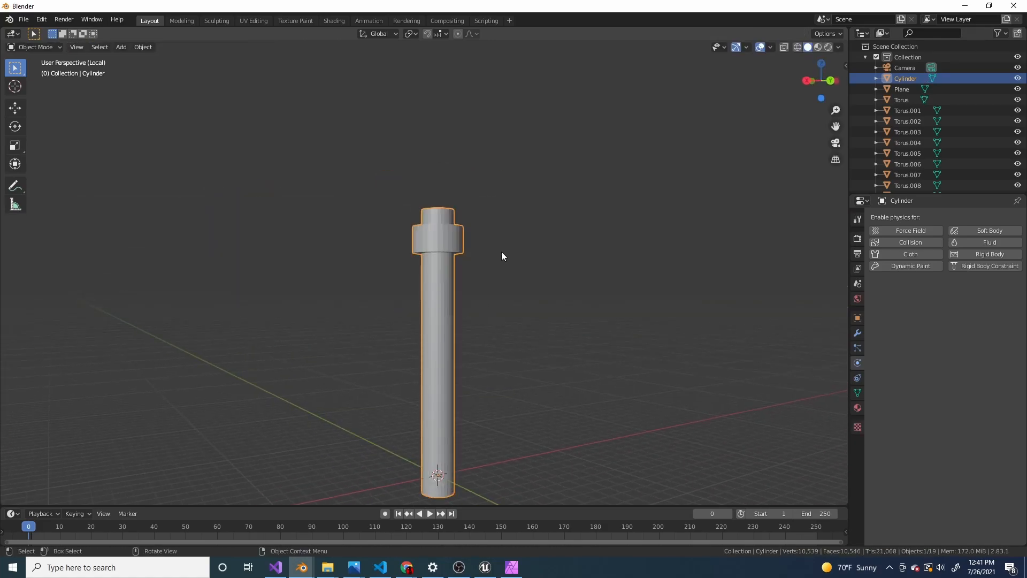
# Step: Extrude the rod's bottom face downward three times in short segments, the first about 0.57 m
pyautogui.press('Tab')
pyautogui.press('Tab')
pyautogui.scroll(2, 492, 299)
pyautogui.keyDown('shift'); pyautogui.moveTo(492, 390); pyautogui.dragTo(498, 272, button='middle'); pyautogui.keyUp('shift')
pyautogui.keyDown('shift'); pyautogui.moveTo(491, 417); pyautogui.dragTo(499, 264, button='middle'); pyautogui.keyUp('shift')
pyautogui.scroll(5, 500, 272)
pyautogui.press('Tab')
pyautogui.click(541, 212)
pyautogui.scroll(-2, 541, 278)
pyautogui.scroll(4, 499, 226)
pyautogui.scroll(-2, 499, 227)
pyautogui.press('e')
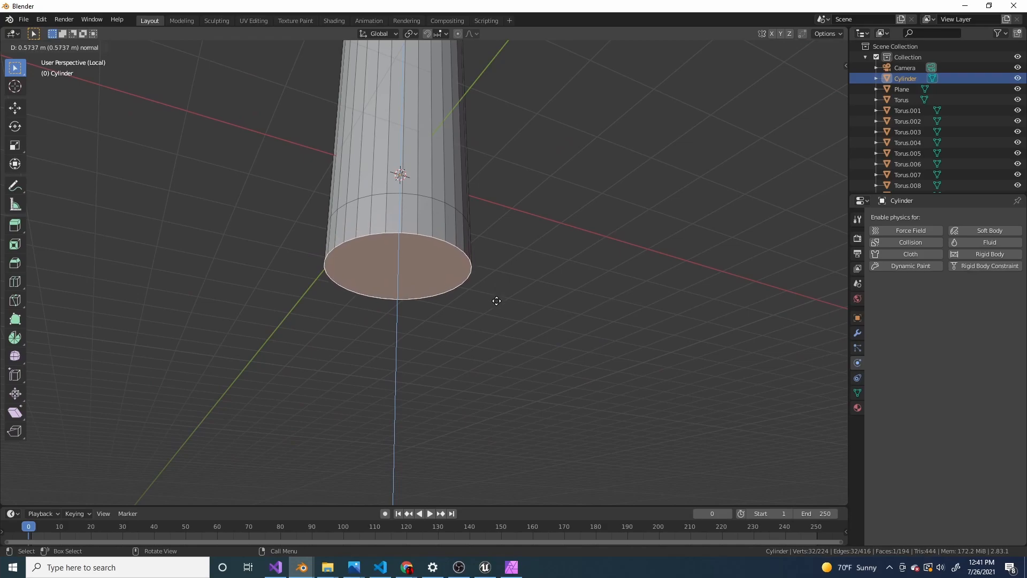
pyautogui.click(498, 295)
pyautogui.press('e')
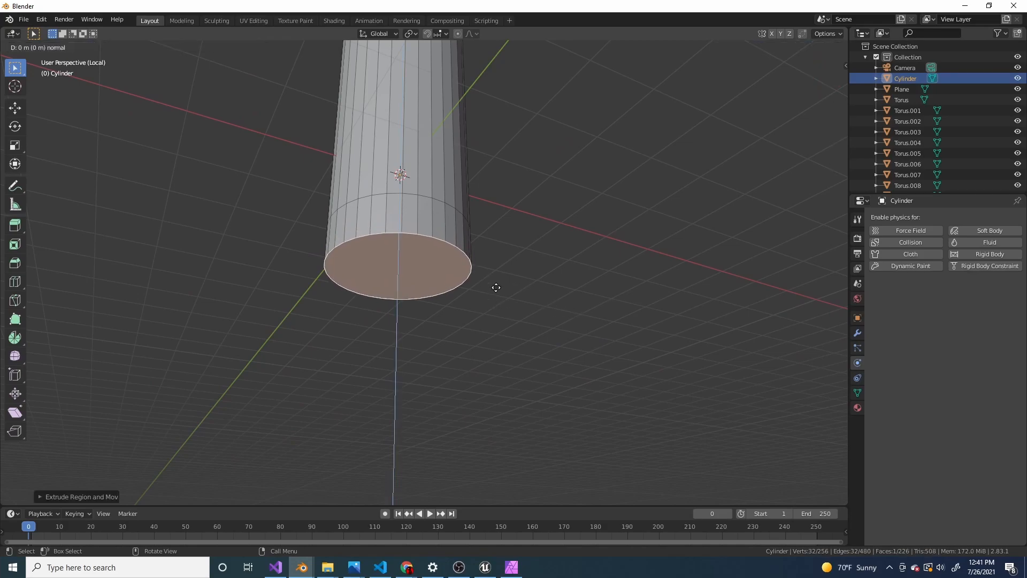
pyautogui.click(497, 308)
pyautogui.press('e')
pyautogui.click(510, 311)
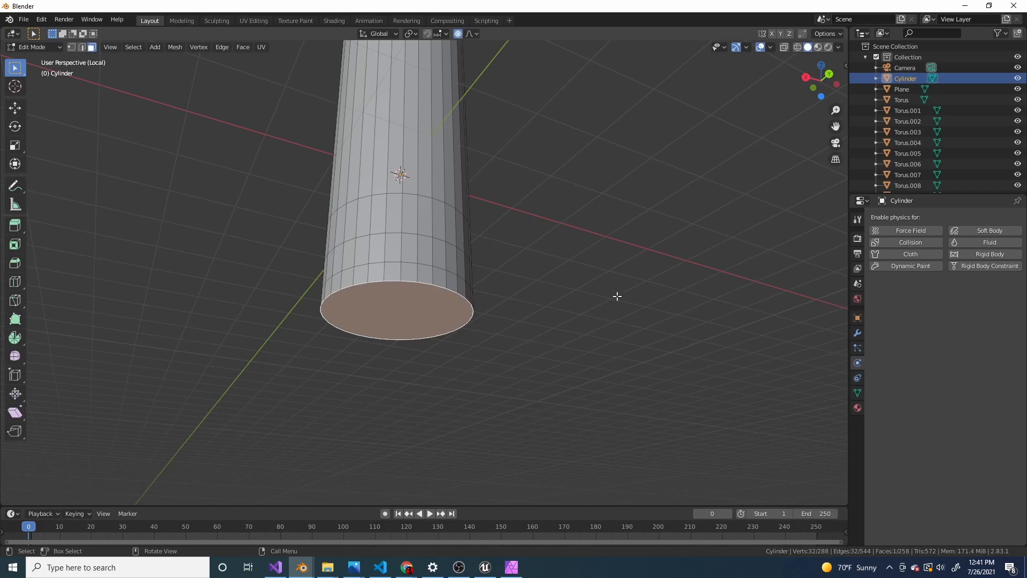
# Step: Scale the bottom face down with smooth proportional editing to taper the rod's lower end into a rounded tip
pyautogui.press('s')
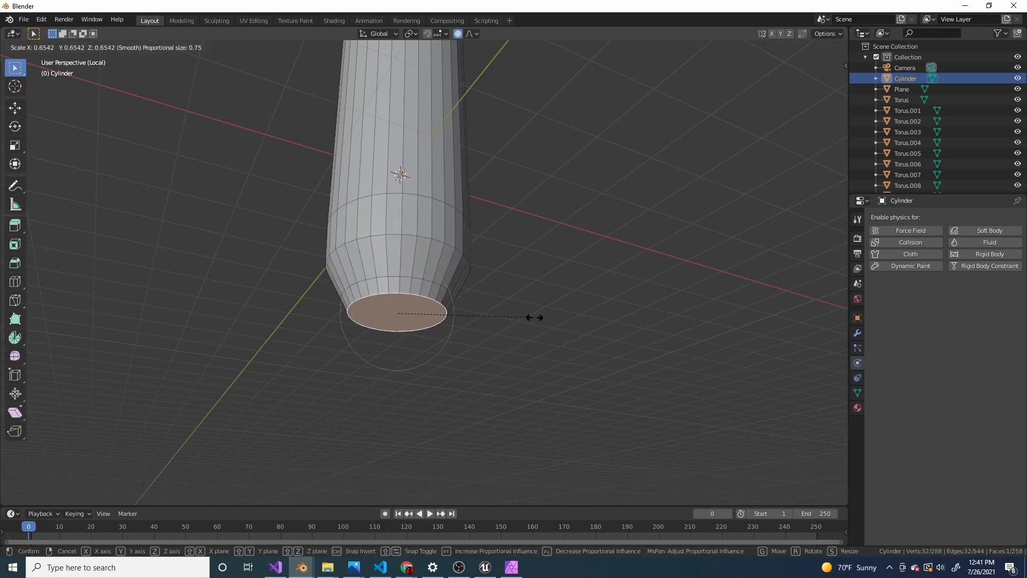
pyautogui.scroll(-1, 513, 315)
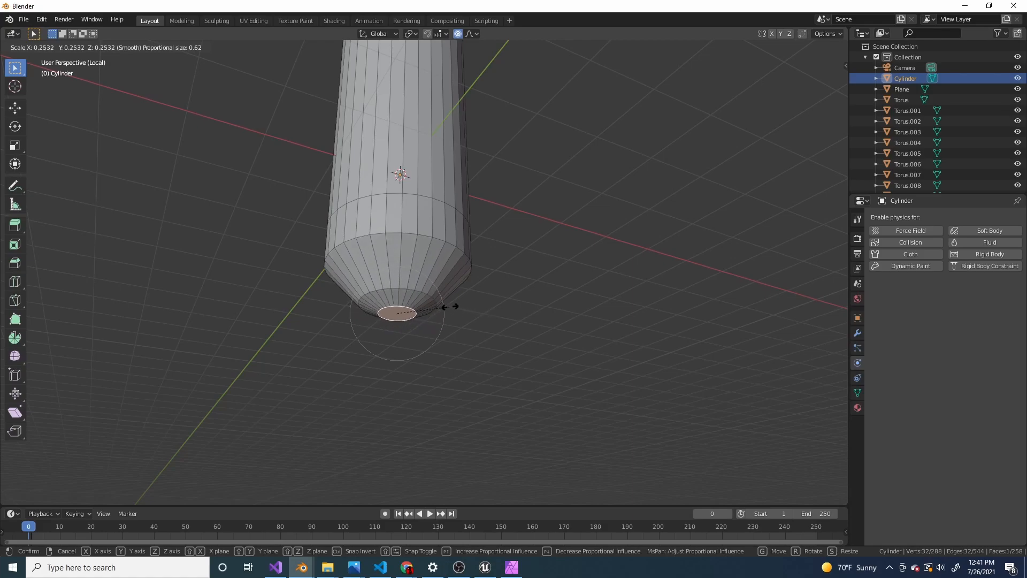
pyautogui.scroll(-4, 430, 308)
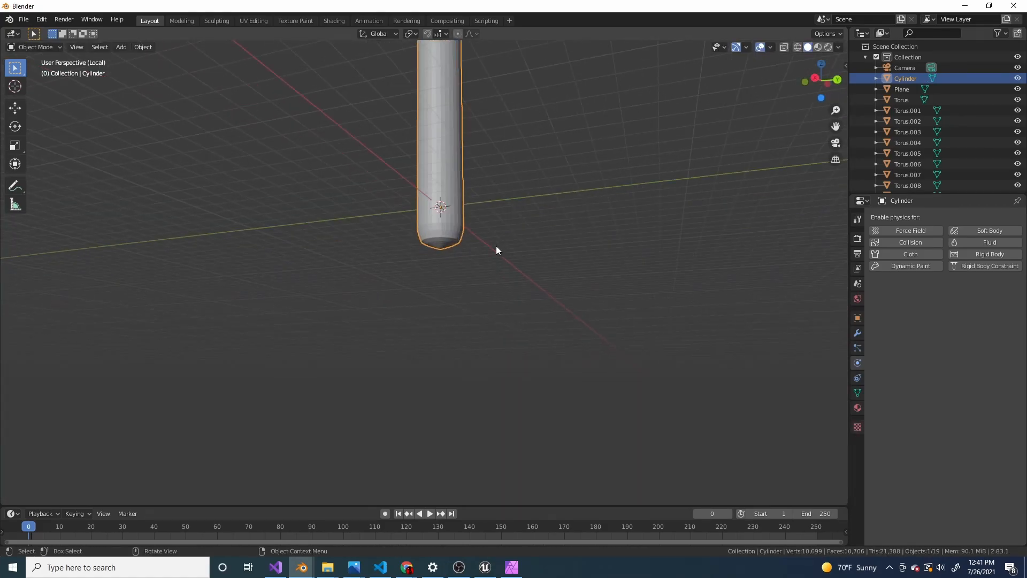
# Step: Select the edge loop around the rod's tapered tip and shift it along Z to refine the rounding
pyautogui.scroll(7, 496, 249)
pyautogui.press('Tab')
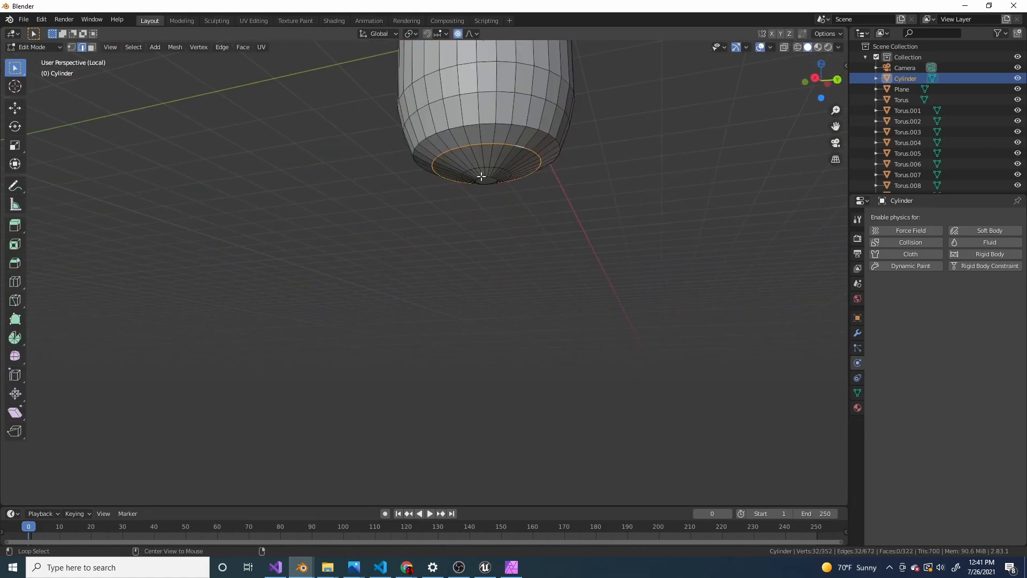
pyautogui.moveTo(516, 194); pyautogui.dragTo(454, 271, button='middle')
pyautogui.press('g')
pyautogui.press('z')
pyautogui.click(471, 242)
pyautogui.press('Tab')
pyautogui.scroll(-6, 455, 271)
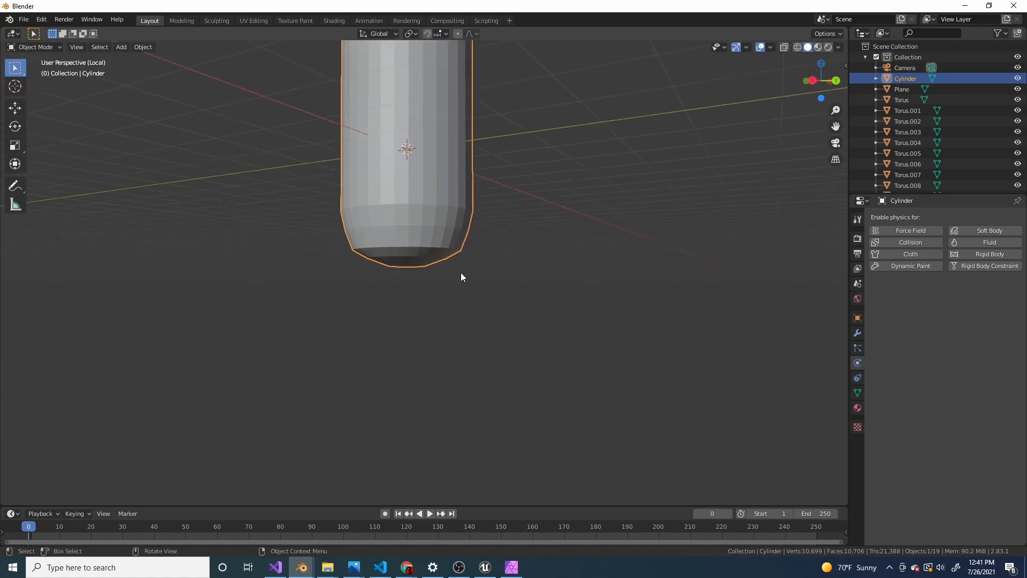
# Step: Add a cube and move it along Y to stand beside the rod's lower end
pyautogui.click(496, 195)
pyautogui.moveTo(496, 195); pyautogui.dragTo(461, 229, button='middle')
pyautogui.scroll(-3, 461, 229)
pyautogui.click(431, 187)
pyautogui.scroll(1, 465, 168)
pyautogui.keyDown('shift'); pyautogui.moveTo(473, 164); pyautogui.dragTo(495, 193, button='middle'); pyautogui.keyUp('shift')
pyautogui.scroll(1, 486, 187)
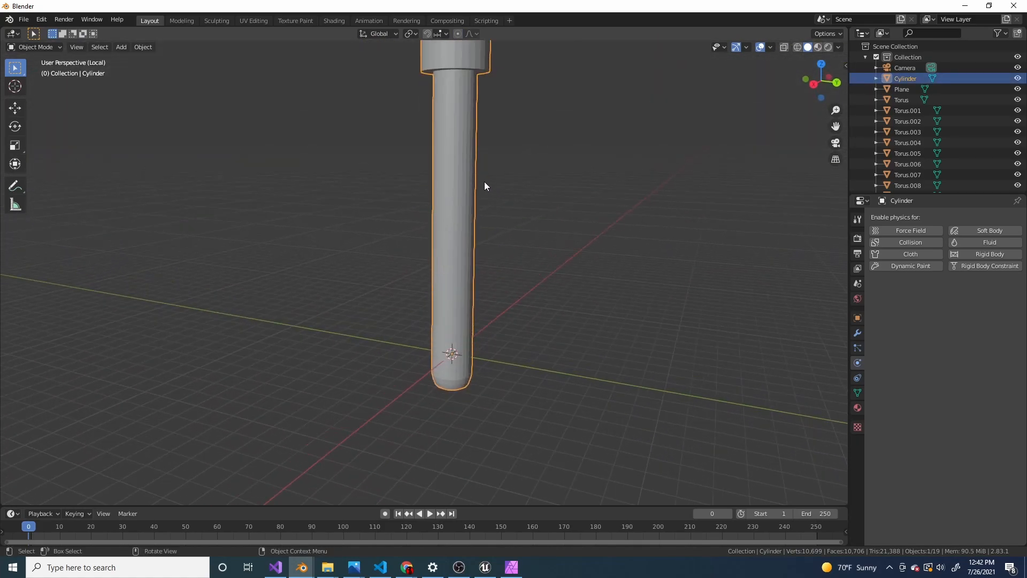
pyautogui.hotkey('shift', 'a')
pyautogui.moveTo(540, 225)
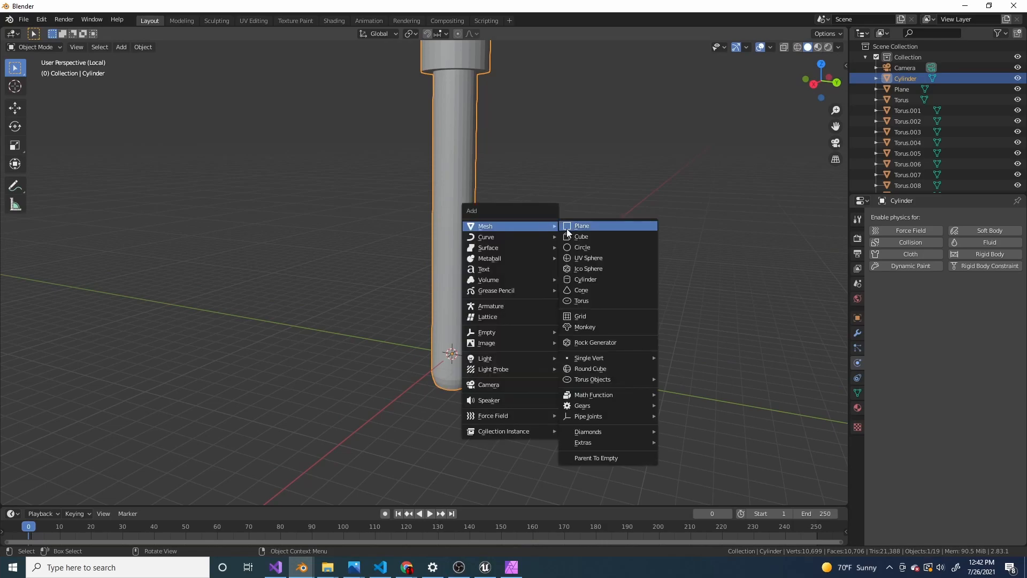
pyautogui.click(576, 238)
pyautogui.scroll(3, 497, 305)
pyautogui.keyDown('shift'); pyautogui.moveTo(498, 316); pyautogui.dragTo(496, 231, button='middle'); pyautogui.keyUp('shift')
pyautogui.press('g')
pyautogui.press('x')
pyautogui.press('y')
pyautogui.click(605, 309)
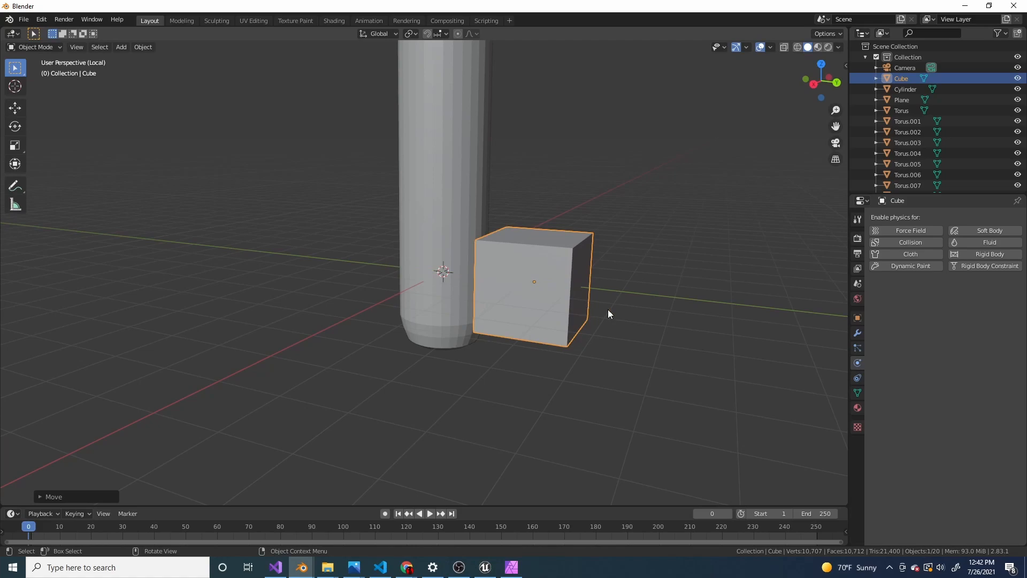
# Step: Delete the cube beside the rod
pyautogui.scroll(2, 611, 309)
pyautogui.keyDown('shift'); pyautogui.moveTo(611, 309); pyautogui.dragTo(543, 309, button='middle'); pyautogui.keyUp('shift')
pyautogui.press('x')
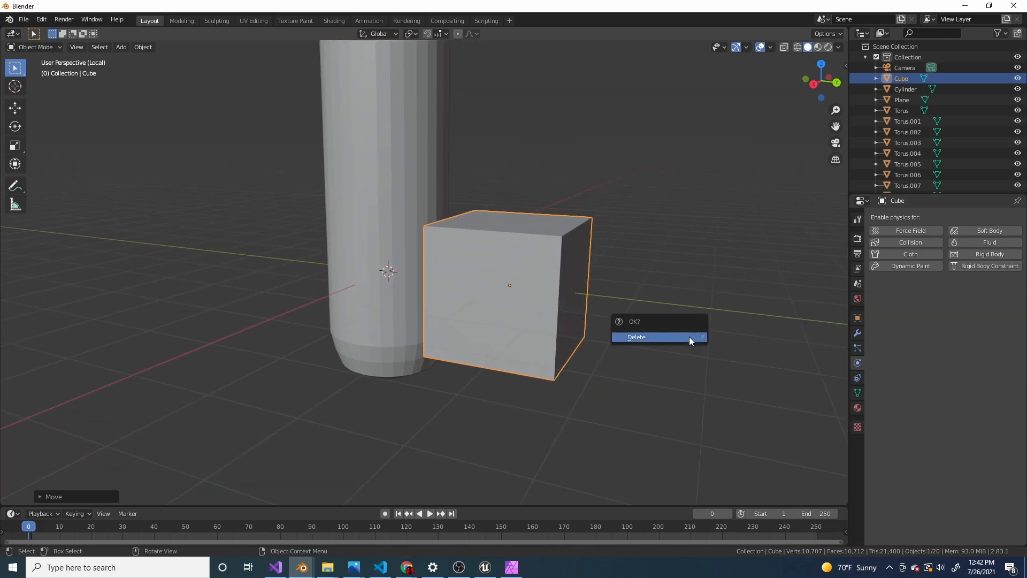
pyautogui.click(689, 336)
# Step: Add a UV sphere and move it along Y to sit beside the rod's lower end
pyautogui.hotkey('shift', 'a')
pyautogui.moveTo(566, 226)
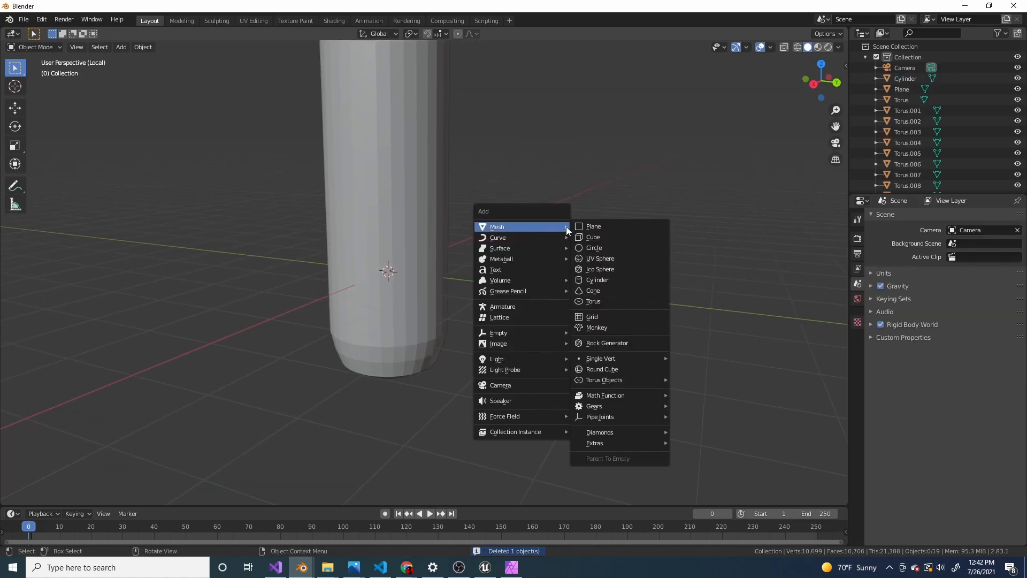
pyautogui.click(600, 258)
pyautogui.scroll(3, 473, 268)
pyautogui.press('g')
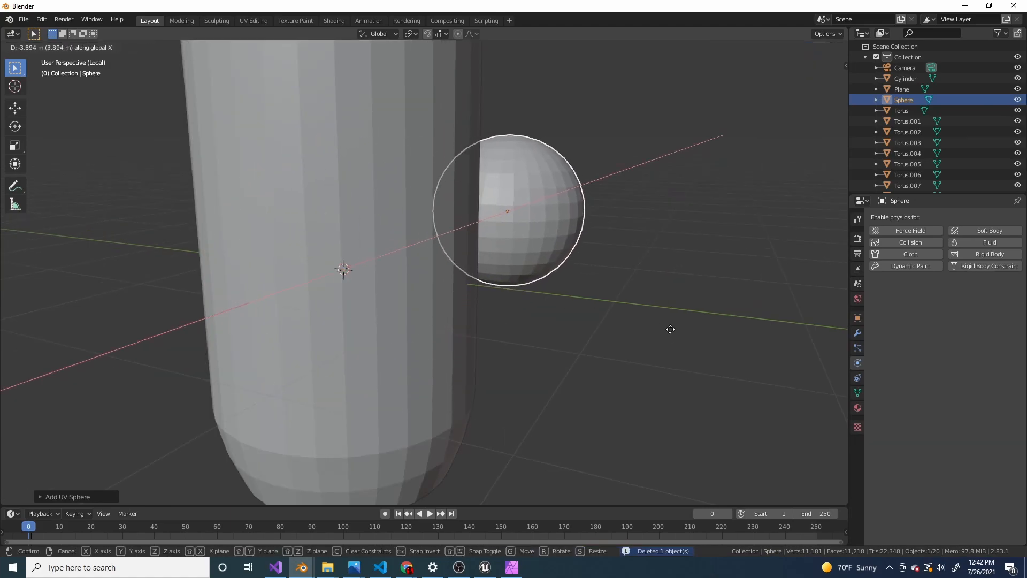
pyautogui.click(704, 282)
pyautogui.scroll(-5, 704, 284)
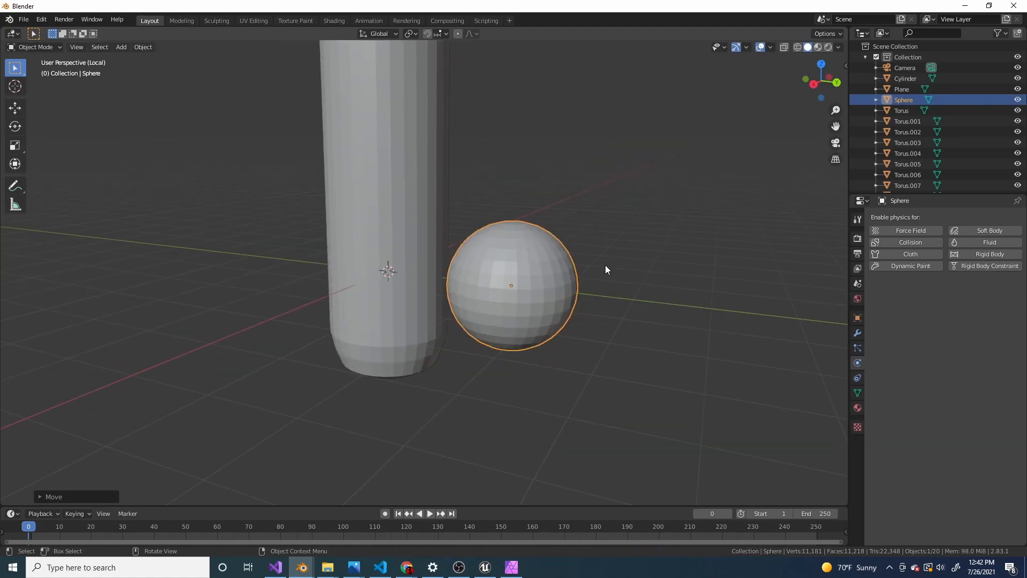
# Step: Scale the sphere down to slightly less than half its size and display its modifier settings
pyautogui.press('s')
pyautogui.press('Escape')
pyautogui.scroll(2, 626, 286)
pyautogui.scroll(-2, 632, 292)
pyautogui.click(856, 333)
pyautogui.scroll(-5, 582, 329)
pyautogui.press('s')
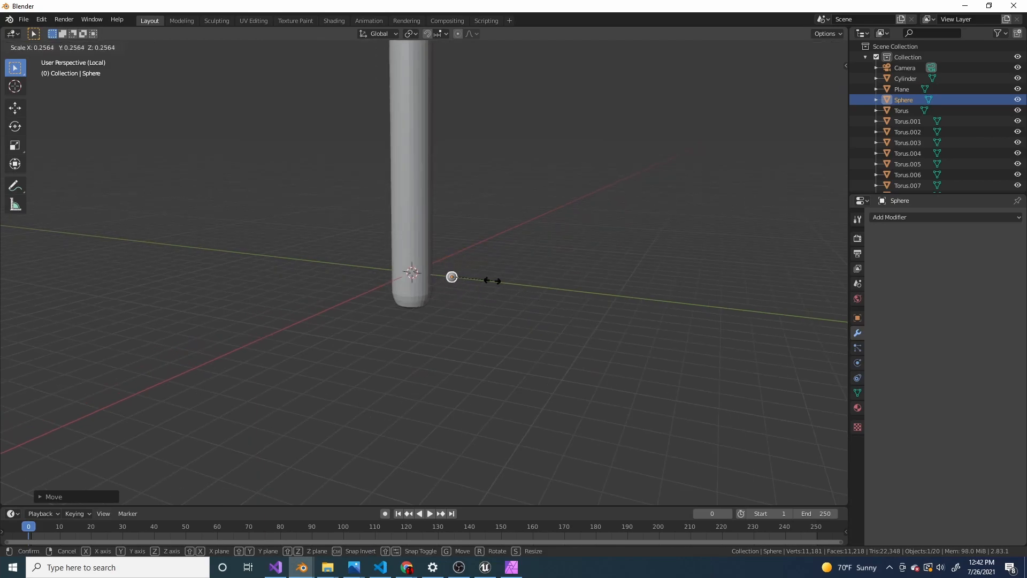
pyautogui.click(516, 294)
# Step: Shift the sphere along Y and scale it down further to about a third of the rod's width
pyautogui.scroll(5, 516, 293)
pyautogui.press('g')
pyautogui.press('y')
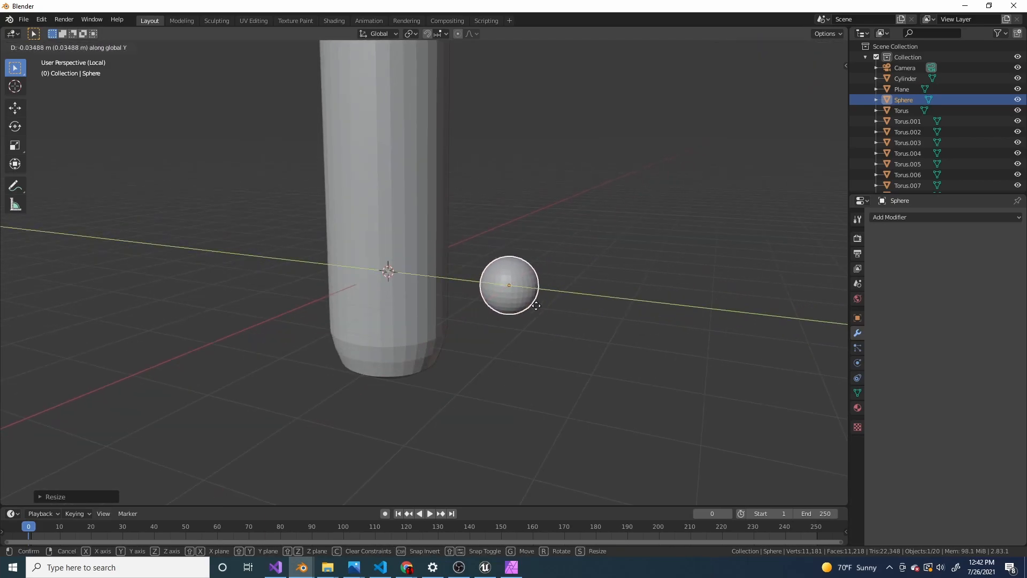
pyautogui.click(589, 316)
pyautogui.scroll(8, 603, 321)
pyautogui.scroll(-8, 653, 337)
pyautogui.press('s')
pyautogui.click(654, 326)
# Step: Move the sphere along Y toward the rod until about half of it is embedded in the rod's side
pyautogui.press('g')
pyautogui.press('y')
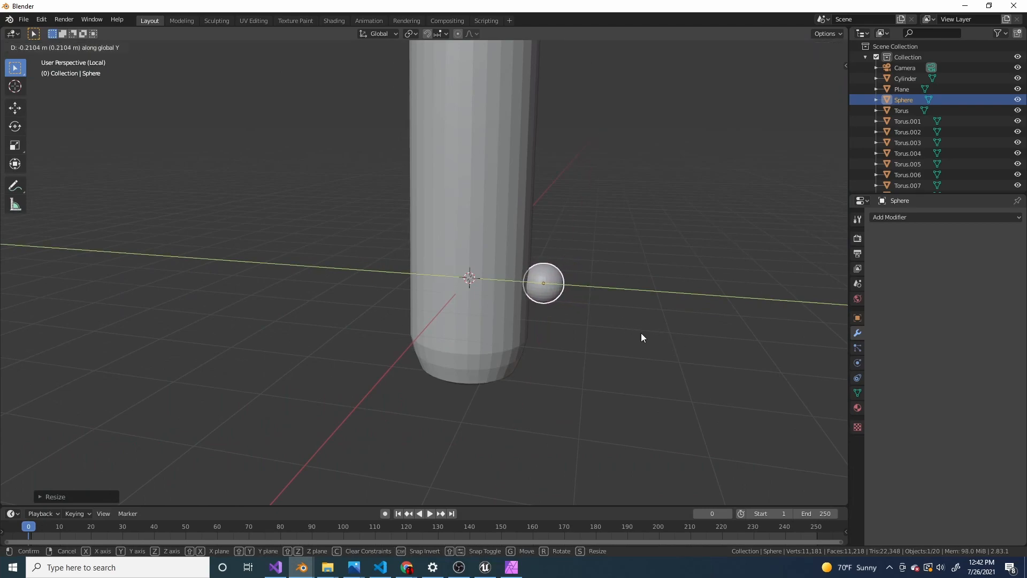
pyautogui.click(637, 329)
pyautogui.scroll(2, 628, 323)
pyautogui.press('g')
pyautogui.press('y')
pyautogui.click(608, 324)
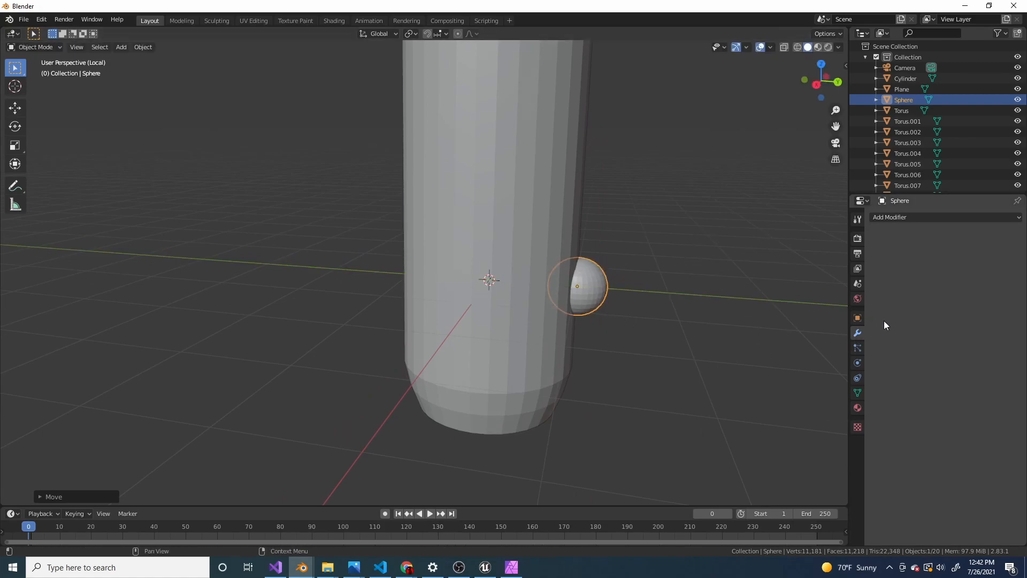
# Step: Add a Screw modifier to the sphere and set the rod cylinder as its axis object
pyautogui.click(916, 217)
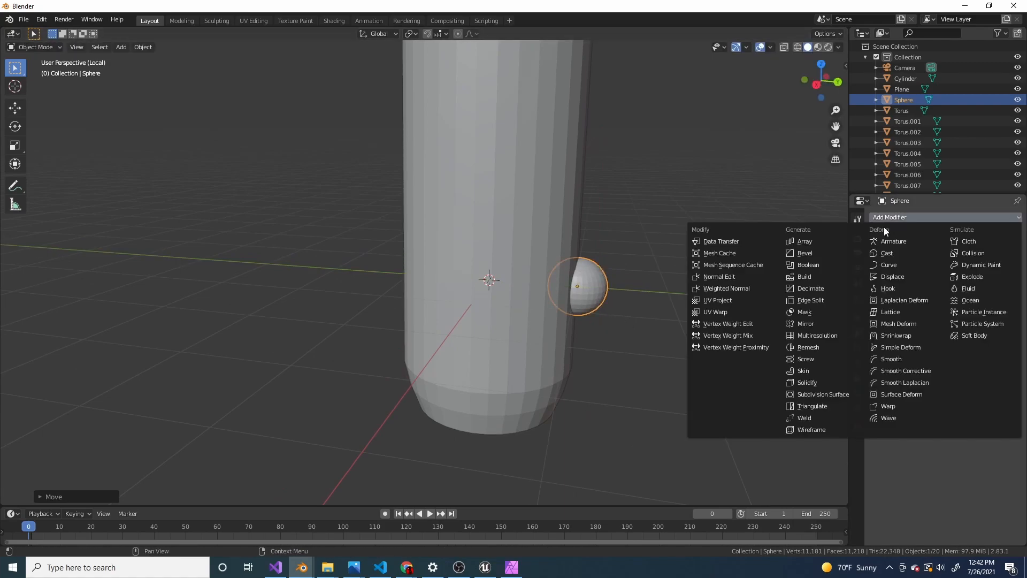
pyautogui.click(829, 358)
pyautogui.scroll(2, 641, 256)
pyautogui.moveTo(639, 258); pyautogui.dragTo(665, 263, button='middle')
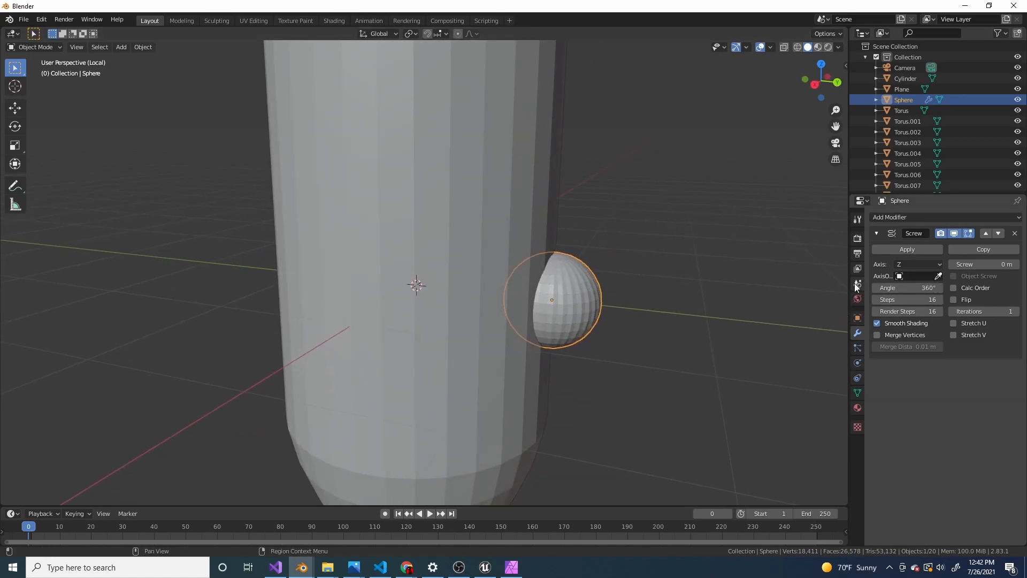
pyautogui.click(939, 276)
pyautogui.click(459, 190)
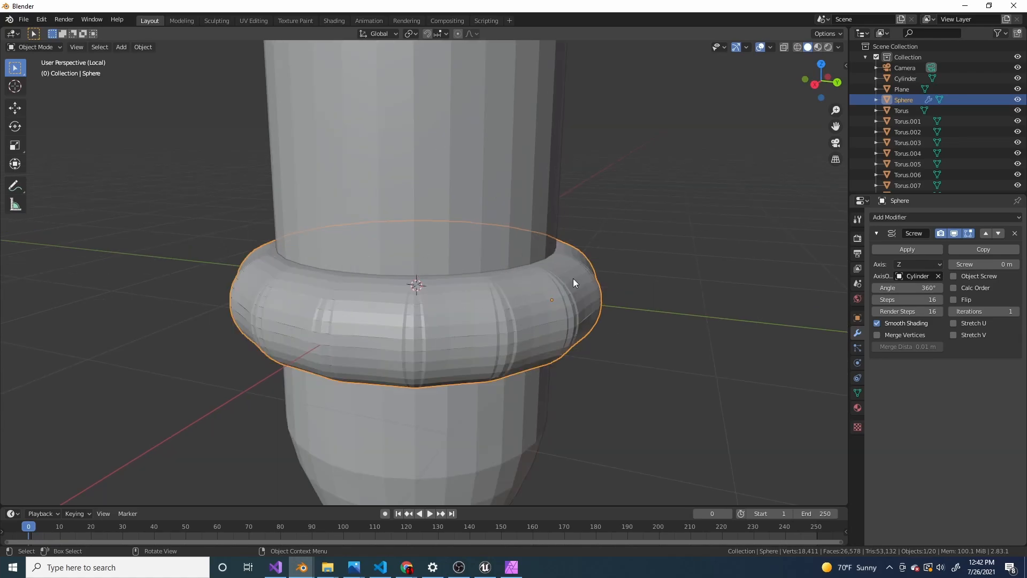
pyautogui.scroll(-5, 766, 284)
pyautogui.scroll(3, 561, 252)
# Step: Set the Screw modifier's screw offset to 2.9 m so the ring rises as a coil
pyautogui.moveTo(982, 265); pyautogui.dragTo(1020, 264)
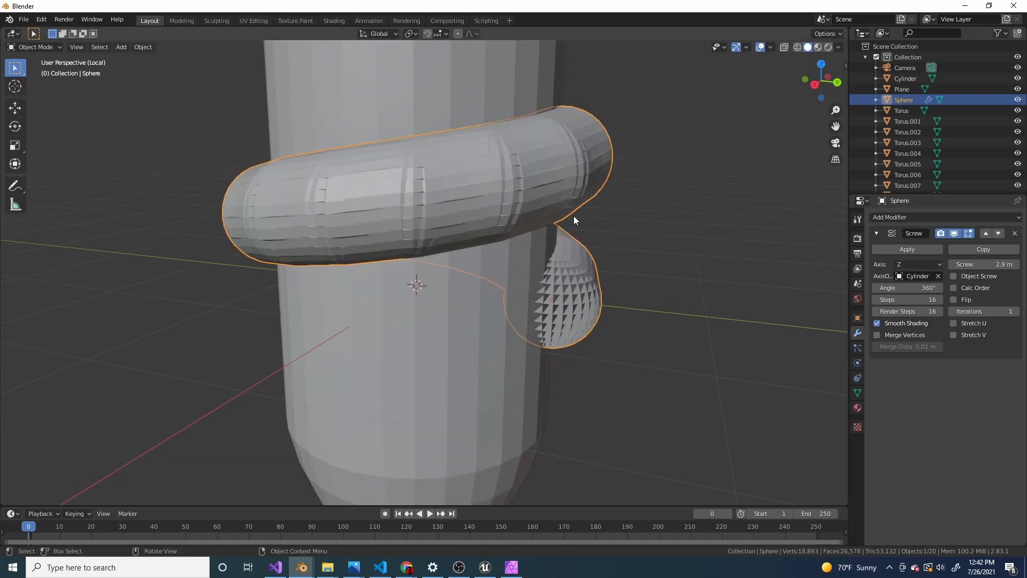
pyautogui.scroll(3, 572, 211)
pyautogui.moveTo(576, 208); pyautogui.dragTo(640, 248, button='middle')
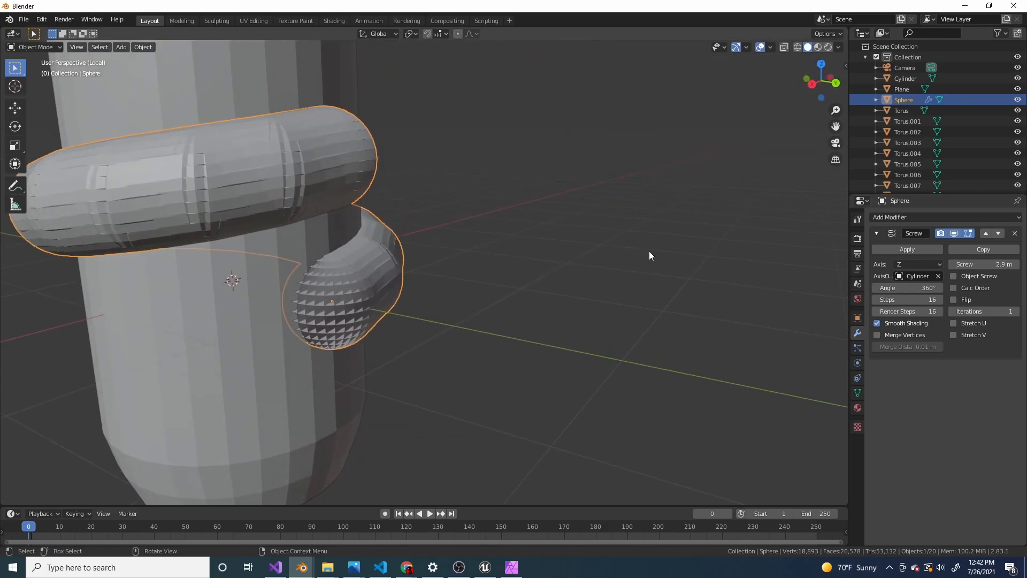
# Step: Set the Screw modifier's steps to 127 and iterations to 22, winding the coil up the rod
pyautogui.moveTo(918, 299); pyautogui.dragTo(947, 299)
pyautogui.scroll(-4, 385, 271)
pyautogui.moveTo(385, 270); pyautogui.dragTo(455, 281, button='middle')
pyautogui.moveTo(984, 310); pyautogui.dragTo(138, 312)
pyautogui.scroll(-3, 138, 311)
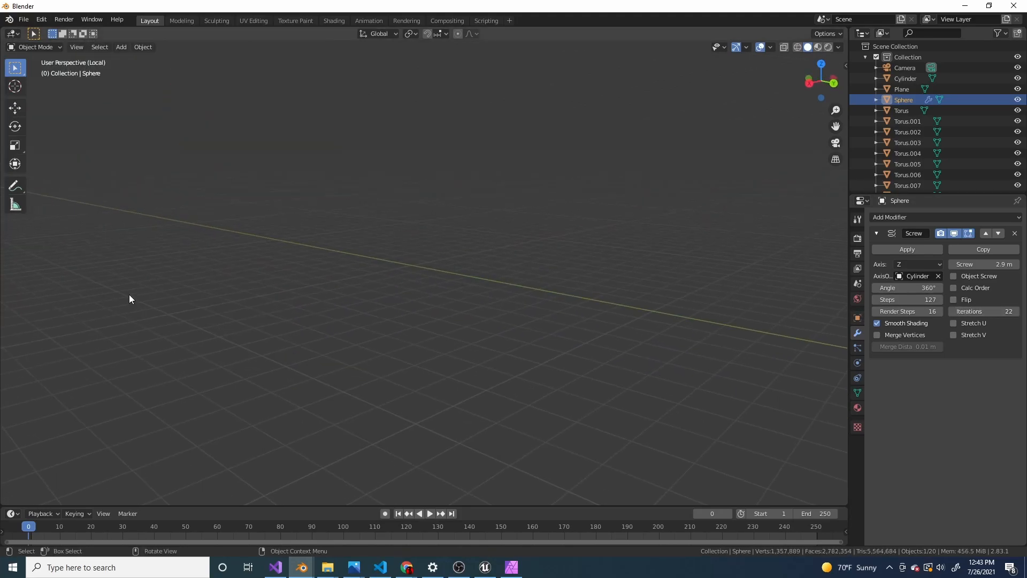
pyautogui.keyDown('shift'); pyautogui.moveTo(473, 282); pyautogui.dragTo(394, 349, button='middle'); pyautogui.keyUp('shift')
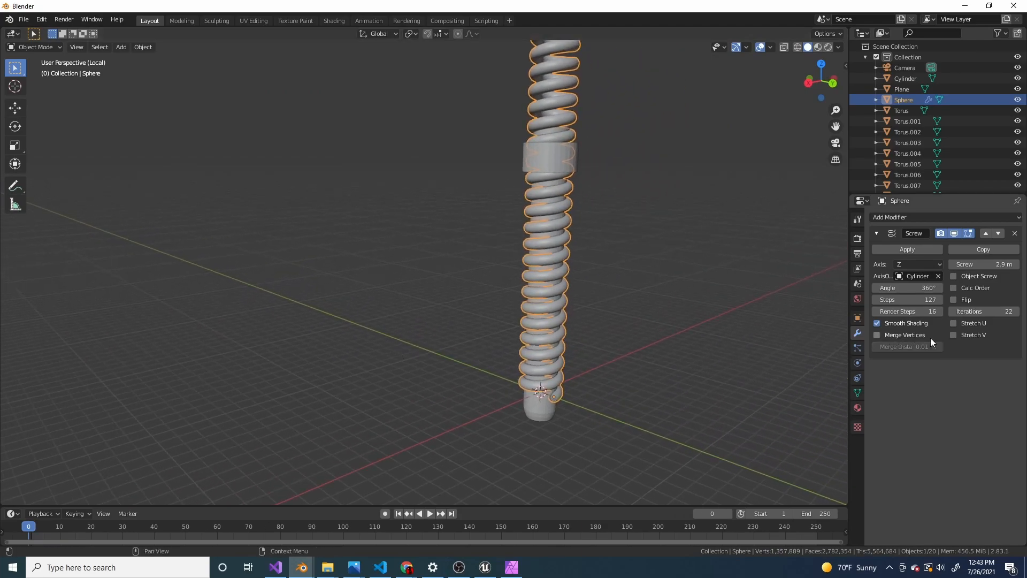
# Step: Reduce the Screw modifier's iterations to 15 so the coil ends inside the handle's collar
pyautogui.click(952, 313)
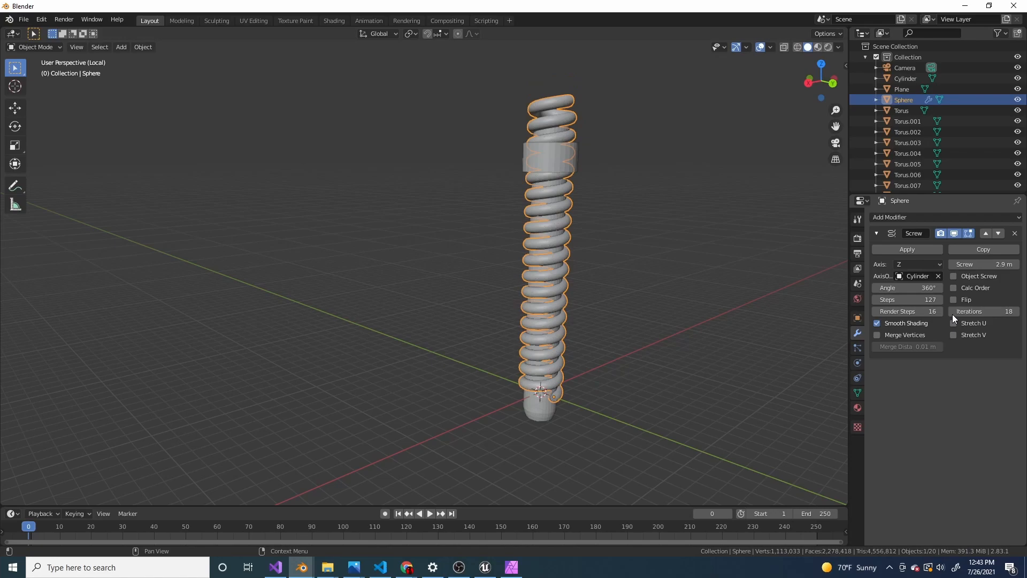
pyautogui.click(952, 314)
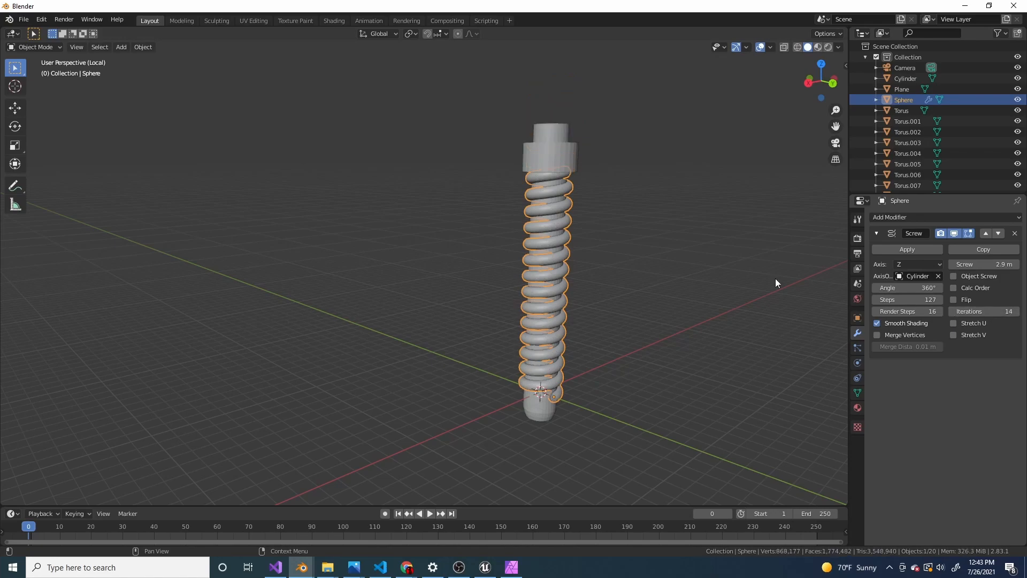
pyautogui.scroll(5, 567, 215)
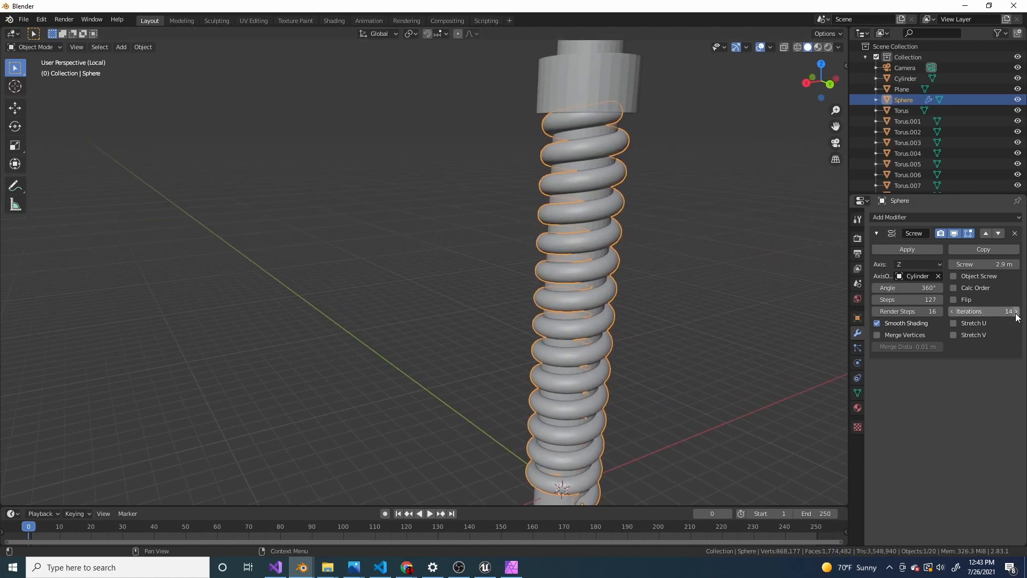
pyautogui.hotkey('ctrl', 'z')
pyautogui.scroll(-7, 528, 223)
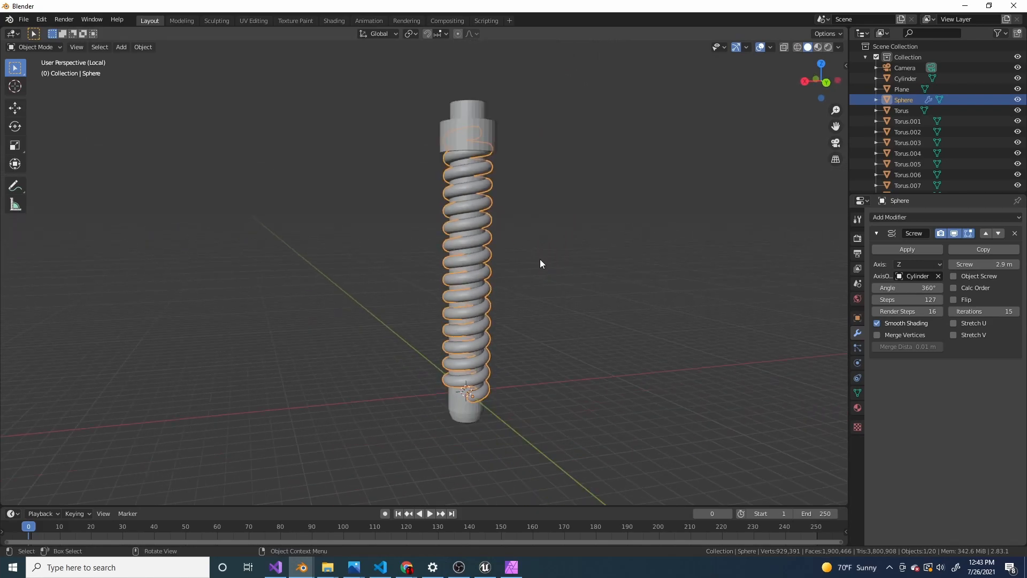
pyautogui.scroll(4, 610, 296)
pyautogui.scroll(-3, 635, 294)
pyautogui.keyDown('shift'); pyautogui.moveTo(594, 337); pyautogui.dragTo(573, 257, button='middle'); pyautogui.keyUp('shift')
pyautogui.press('s')
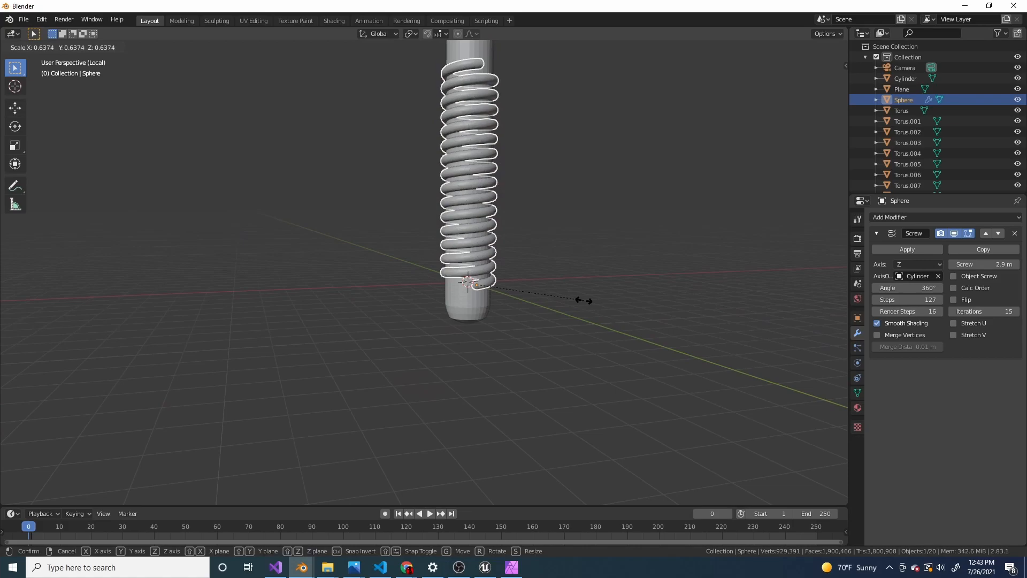
pyautogui.rightClick(551, 280)
# Step: Un-Subdivide the whole mesh of the sphere that forms the coil's profile
pyautogui.moveTo(515, 251); pyautogui.dragTo(541, 176, button='middle')
pyautogui.scroll(5, 502, 268)
pyautogui.press('Tab')
pyautogui.scroll(4, 653, 321)
pyautogui.rightClick(656, 291)
pyautogui.scroll(-3, 476, 262)
pyautogui.scroll(3, 479, 264)
pyautogui.moveTo(548, 296); pyautogui.dragTo(537, 289, button='middle')
pyautogui.scroll(3, 538, 288)
pyautogui.scroll(-4, 537, 283)
pyautogui.scroll(4, 534, 279)
pyautogui.press('1')
pyautogui.rightClick(594, 256)
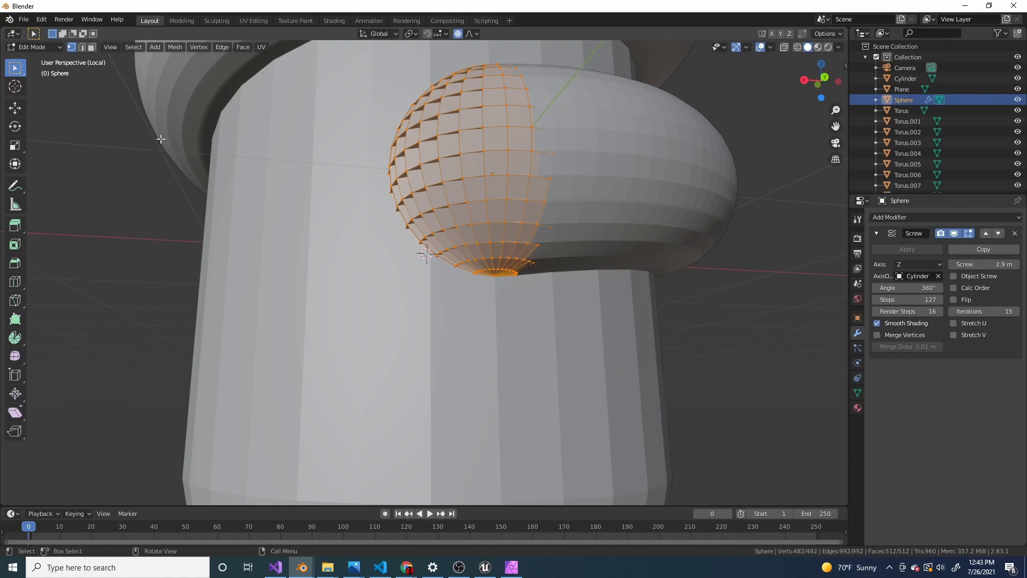
pyautogui.press('3')
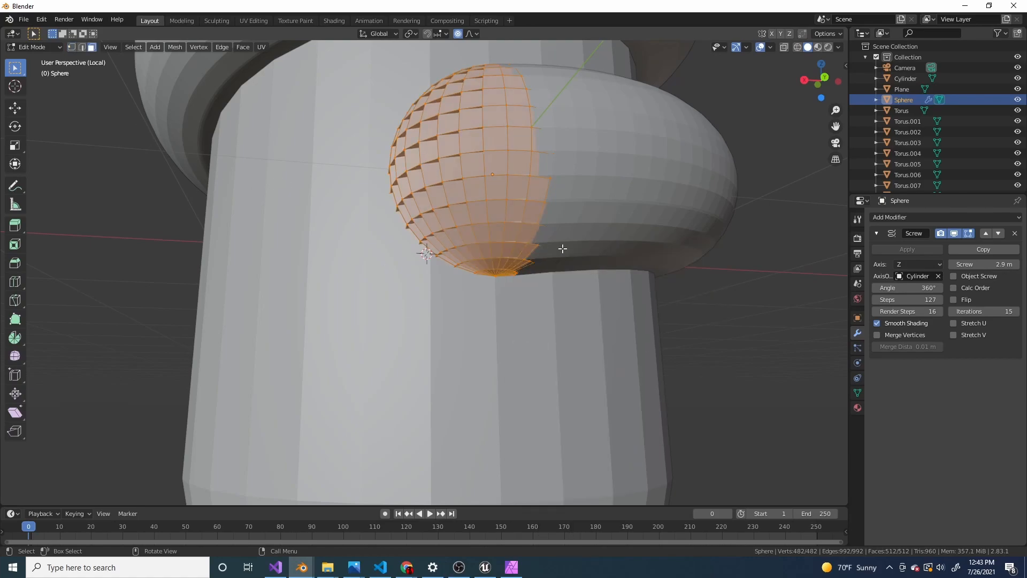
pyautogui.rightClick(583, 256)
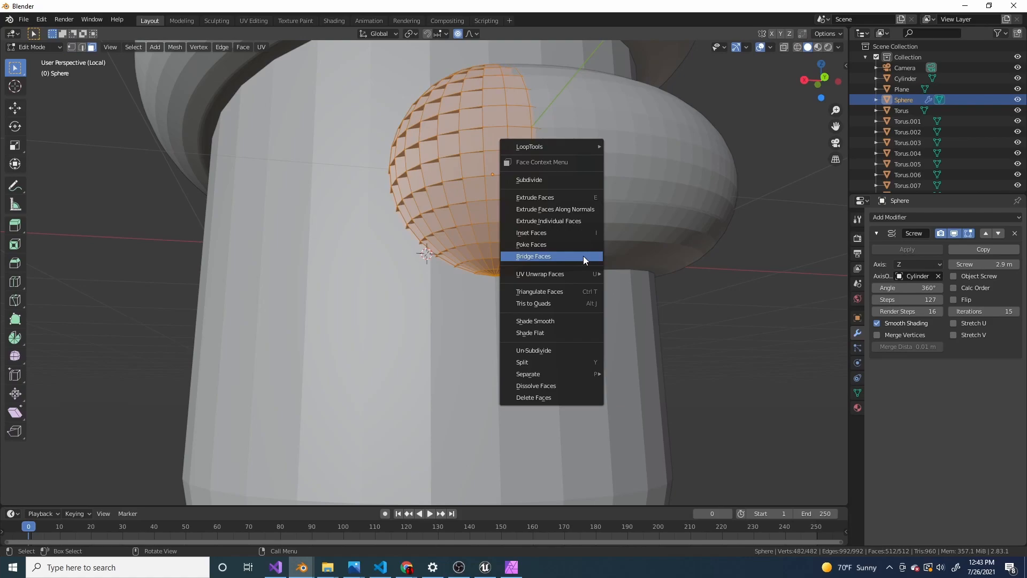
pyautogui.click(550, 350)
pyautogui.scroll(-3, 551, 294)
pyautogui.scroll(-2, 551, 294)
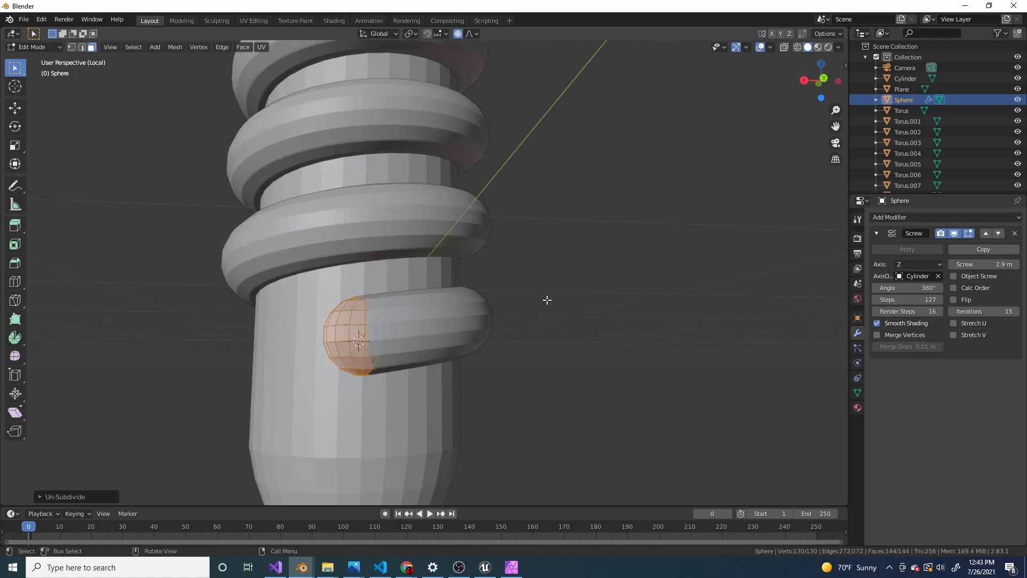
# Step: Apply Un-Subdivide to the profile sphere once more and return to Object Mode
pyautogui.rightClick(553, 312)
pyautogui.click(553, 312)
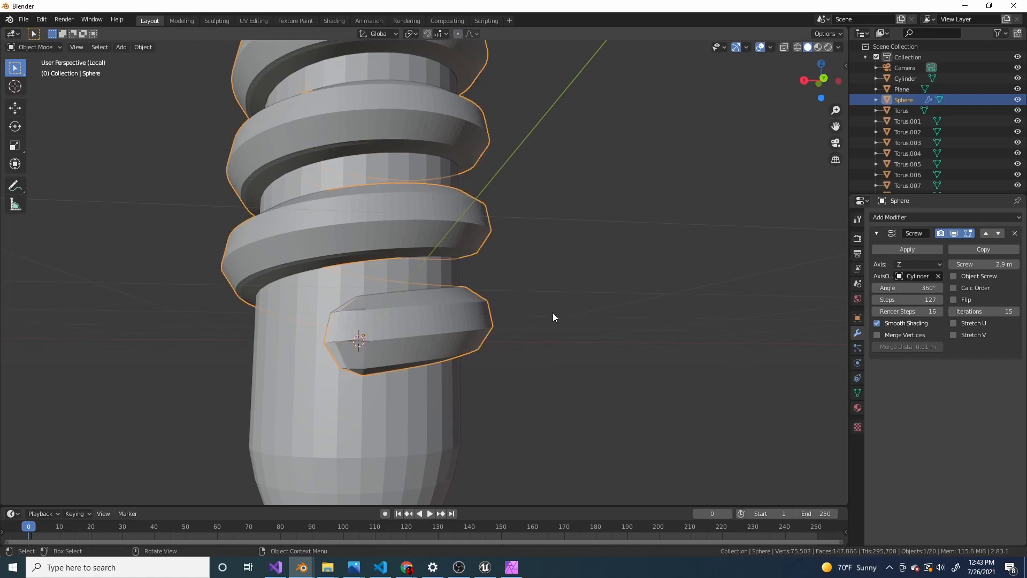
pyautogui.press('Tab')
pyautogui.scroll(-8, 553, 312)
pyautogui.moveTo(467, 291); pyautogui.dragTo(534, 338, button='middle')
pyautogui.scroll(5, 592, 329)
pyautogui.scroll(-5, 592, 330)
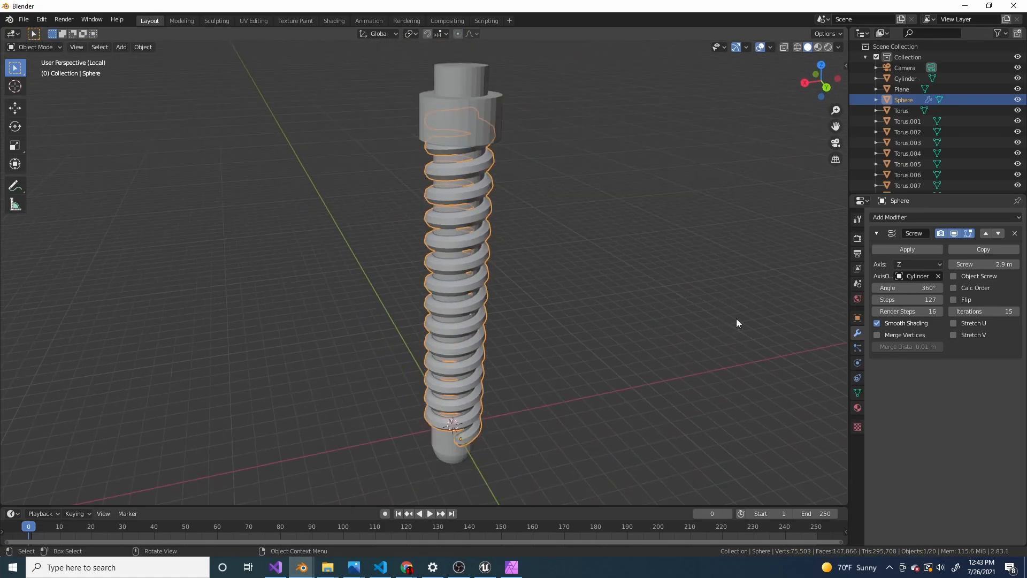
# Step: Try shrinking the coil both as an object and by scaling its profile mesh in Edit Mode
pyautogui.press('s')
pyautogui.rightClick(635, 342)
pyautogui.moveTo(635, 342); pyautogui.dragTo(634, 336, button='middle')
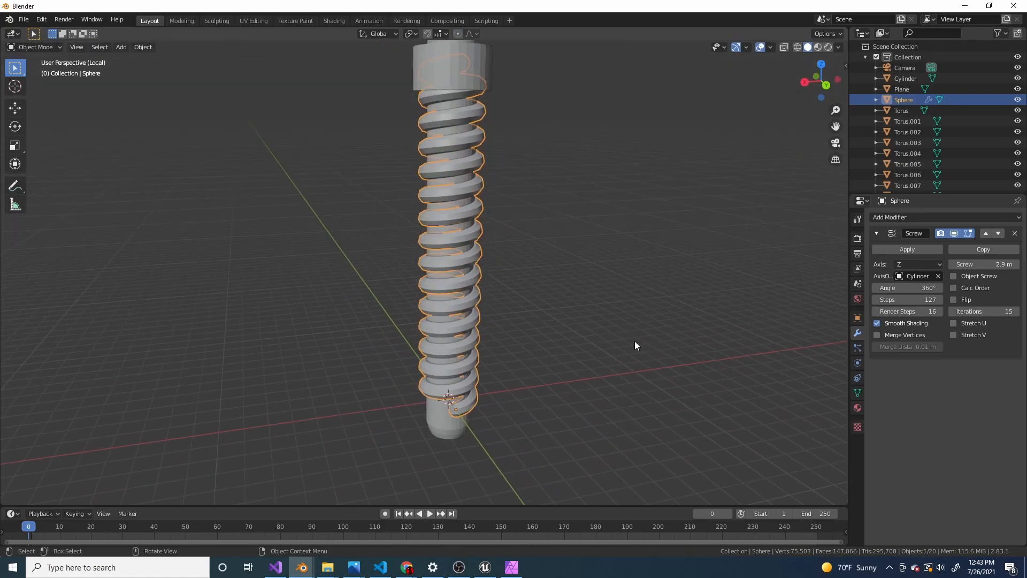
pyautogui.press('Tab')
pyautogui.press('o')
pyautogui.press('s')
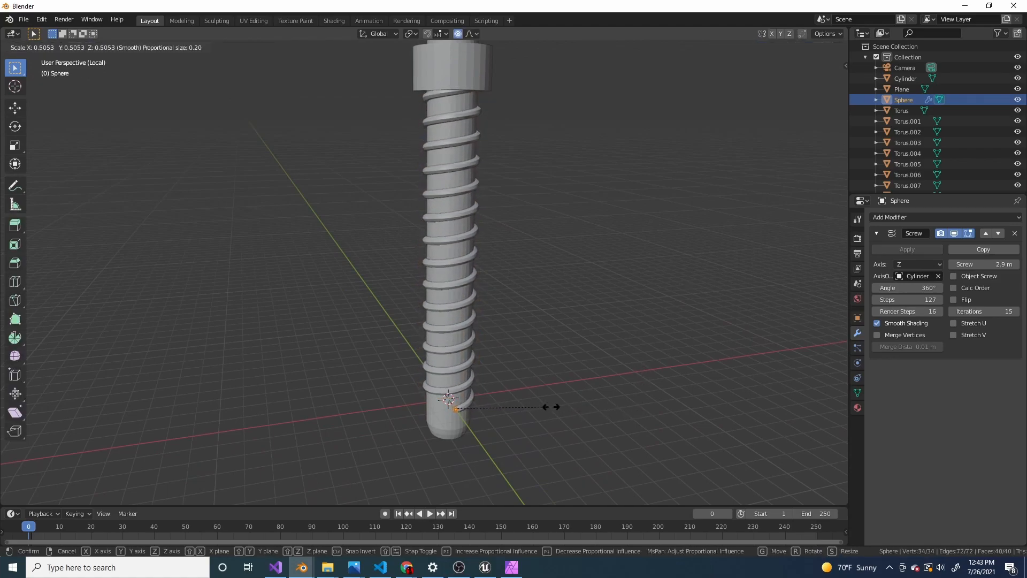
pyautogui.click(610, 375)
pyautogui.press('Tab')
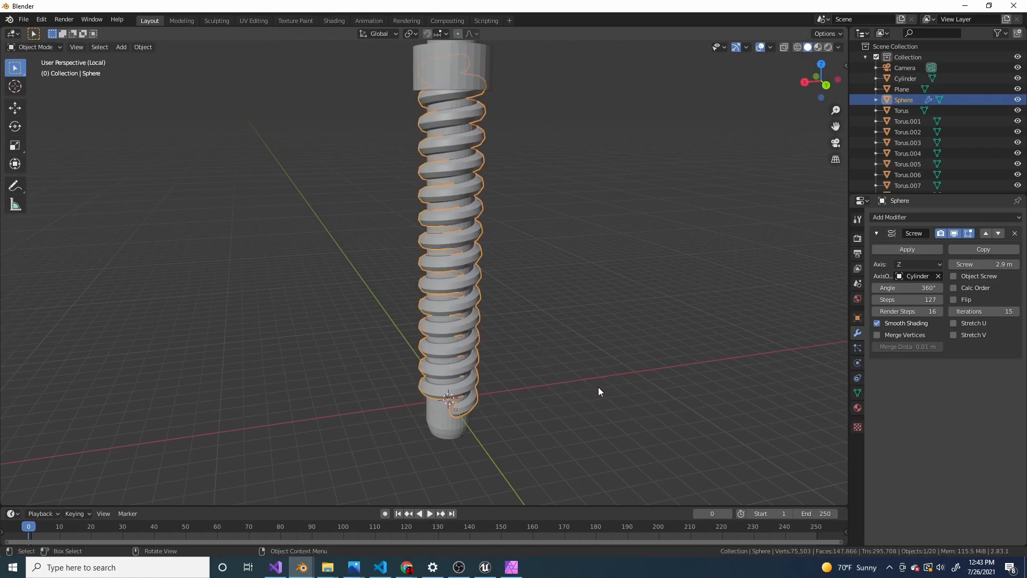
pyautogui.press('s')
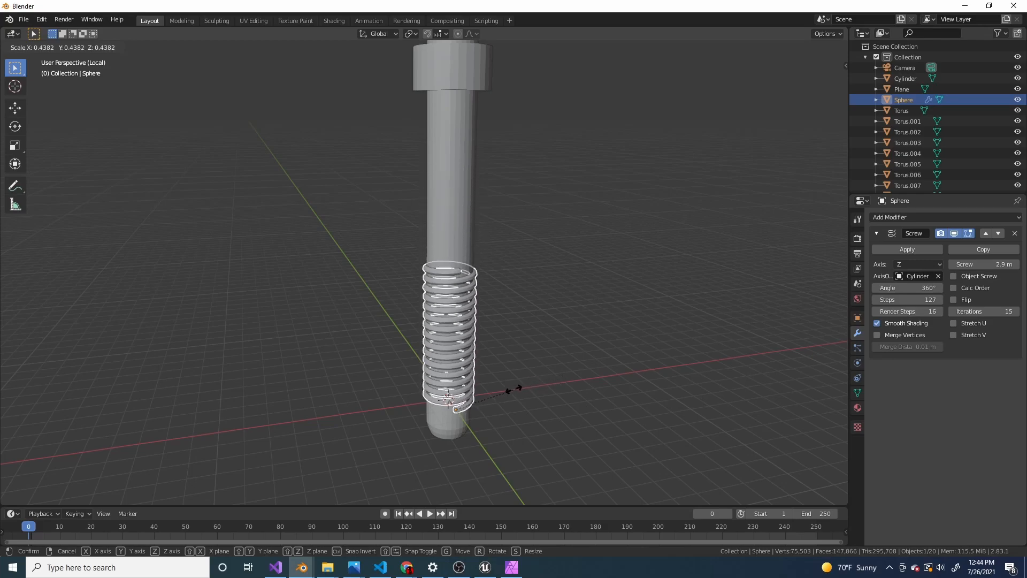
pyautogui.click(566, 390)
# Step: Scale the profile sphere's mesh down in Edit Mode to thin the spiral wrap while keeping its spacing
pyautogui.press('Tab')
pyautogui.moveTo(576, 387); pyautogui.dragTo(624, 384, button='middle')
pyautogui.press('s')
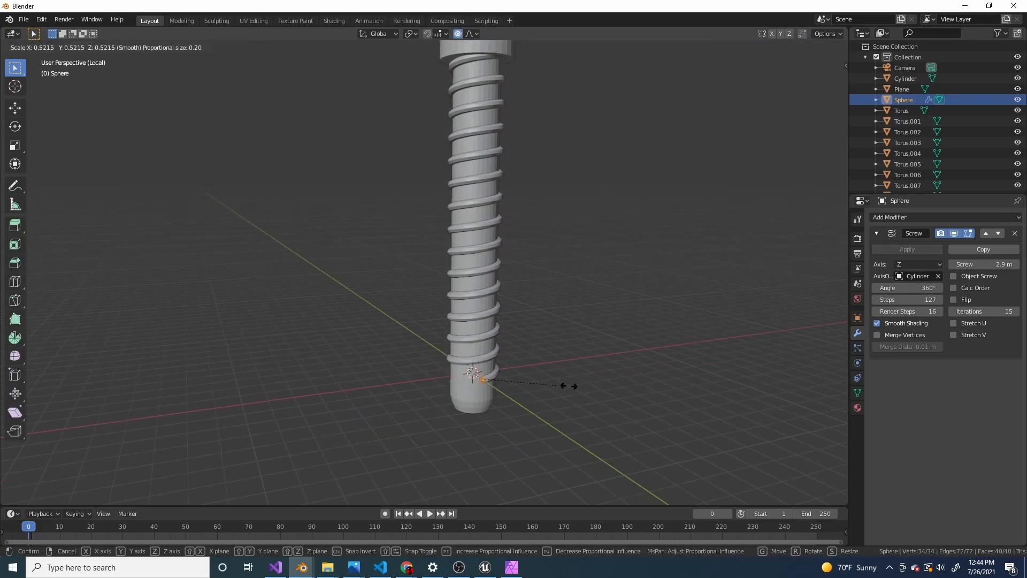
pyautogui.click(623, 364)
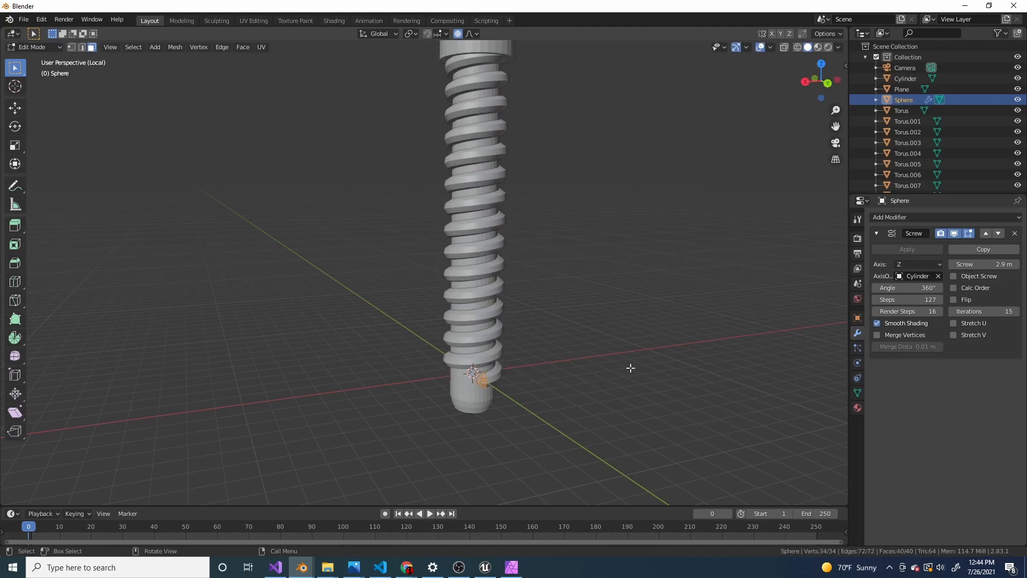
pyautogui.scroll(-5, 535, 331)
pyautogui.press('Tab')
pyautogui.click(495, 303)
pyautogui.scroll(4, 494, 299)
pyautogui.scroll(-2, 447, 282)
pyautogui.moveTo(448, 281); pyautogui.dragTo(471, 258, button='middle')
pyautogui.scroll(3, 471, 258)
pyautogui.click(500, 200)
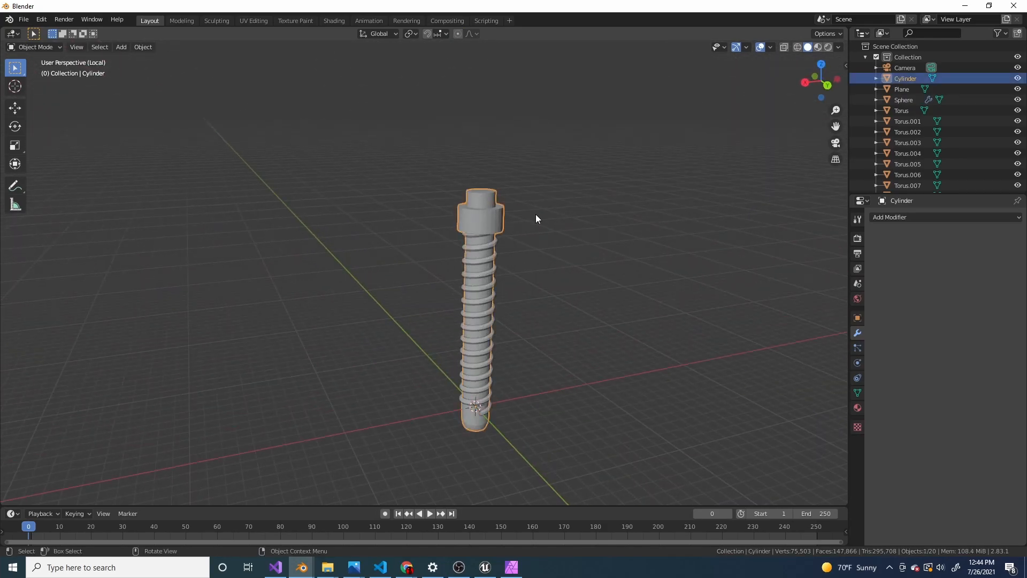
pyautogui.scroll(5, 525, 235)
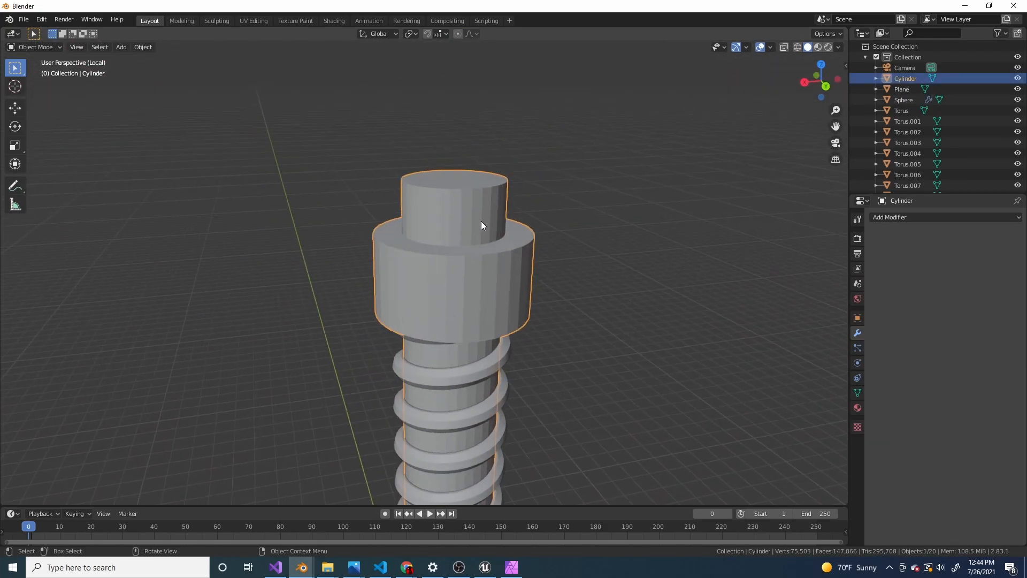
pyautogui.press('Tab')
pyautogui.scroll(3, 467, 204)
pyautogui.click(420, 191)
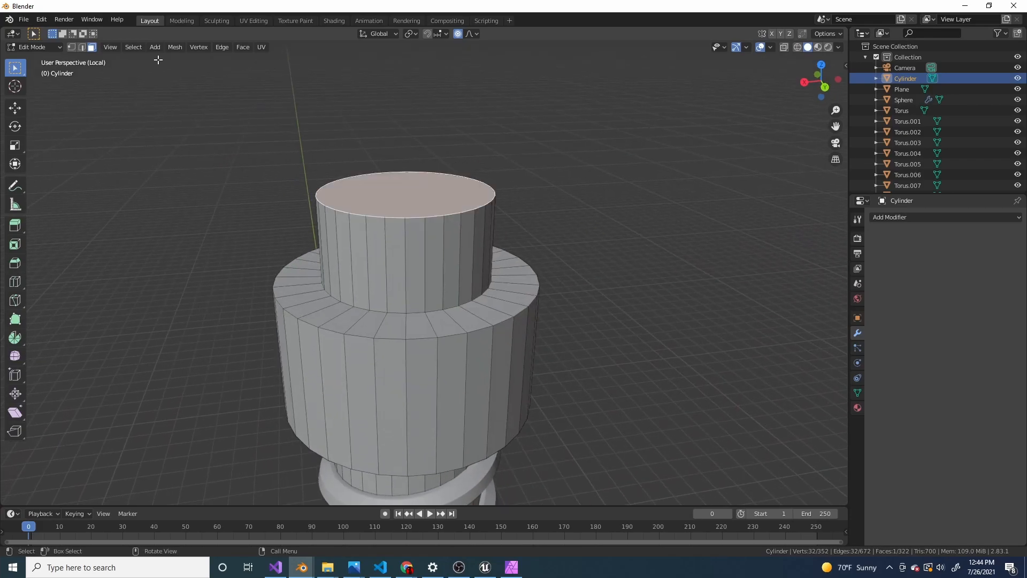
pyautogui.press('x')
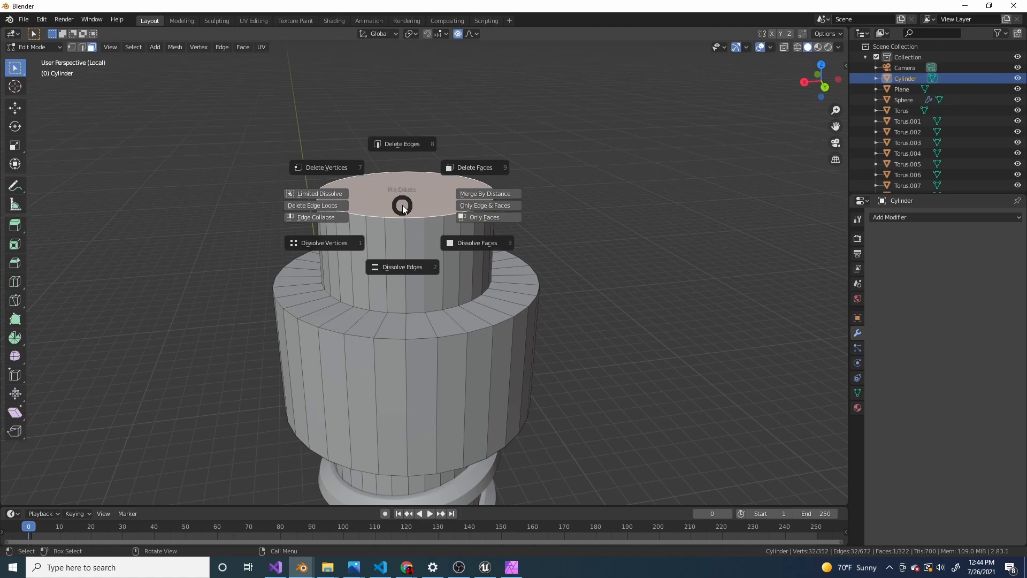
pyautogui.press('Escape')
pyautogui.press('x')
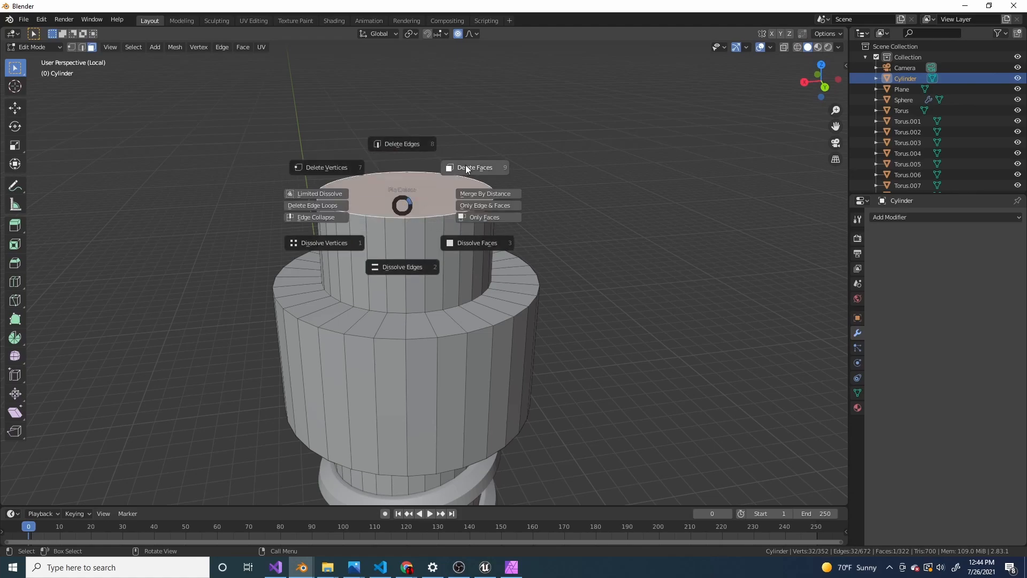
pyautogui.press('Escape')
pyautogui.scroll(-4, 404, 220)
pyautogui.scroll(2, 412, 232)
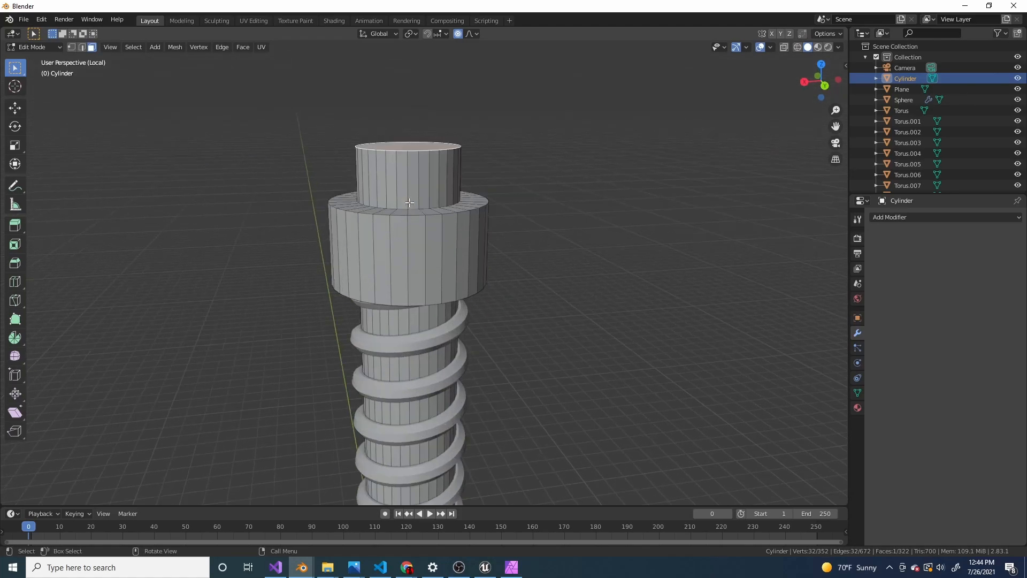
pyautogui.scroll(3, 412, 233)
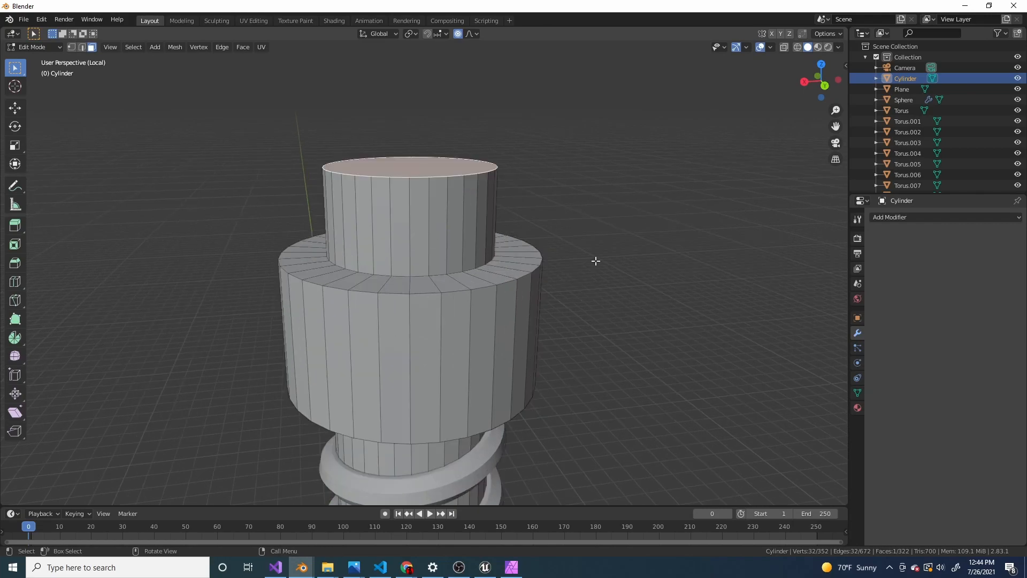
pyautogui.press('Tab')
# Step: Deselect the handle and leave Local View to bring back the ball, chain and floor plane
pyautogui.scroll(-8, 509, 254)
pyautogui.moveTo(508, 254); pyautogui.dragTo(547, 233, button='middle')
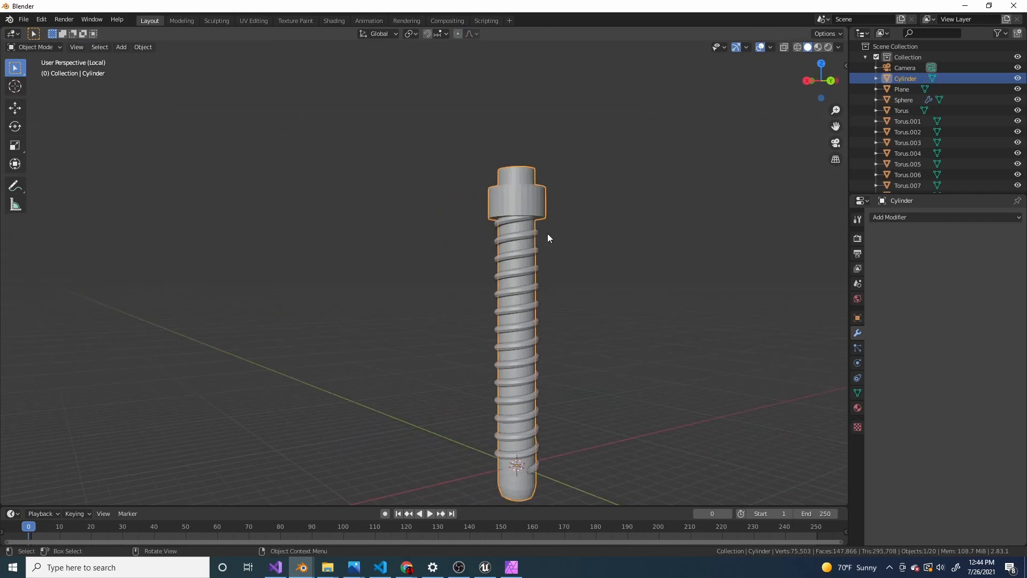
pyautogui.scroll(-4, 548, 240)
pyautogui.click(551, 274)
pyautogui.scroll(2, 556, 278)
pyautogui.moveTo(557, 279); pyautogui.dragTo(719, 198, button='middle')
pyautogui.scroll(2, 525, 284)
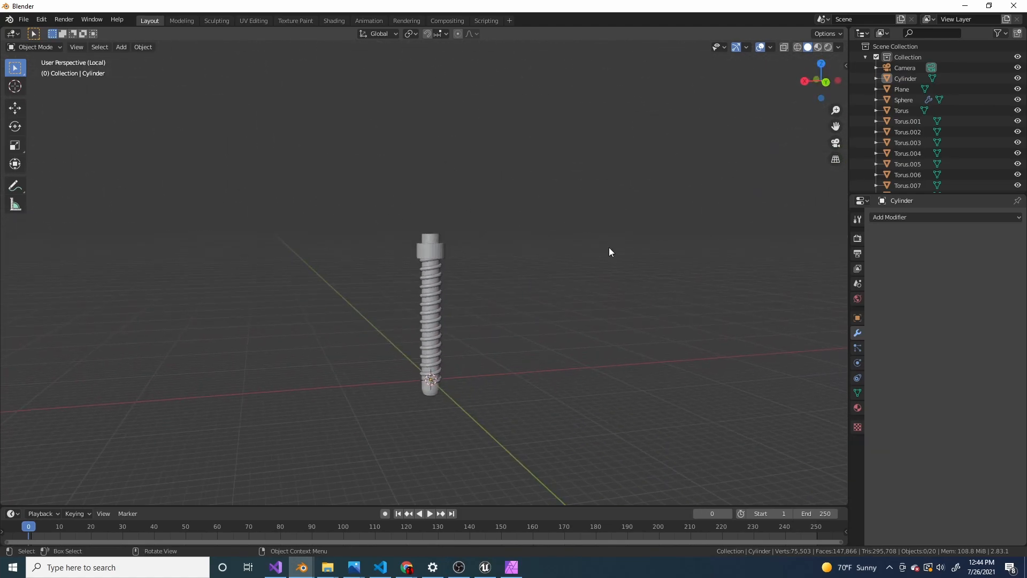
pyautogui.moveTo(610, 249); pyautogui.dragTo(460, 233, button='middle')
pyautogui.scroll(2, 563, 316)
pyautogui.press('/')
pyautogui.scroll(-4, 564, 313)
pyautogui.scroll(1, 457, 206)
# Step: Select the spiral coil and apply its Screw modifier
pyautogui.click(457, 204)
pyautogui.scroll(3, 461, 195)
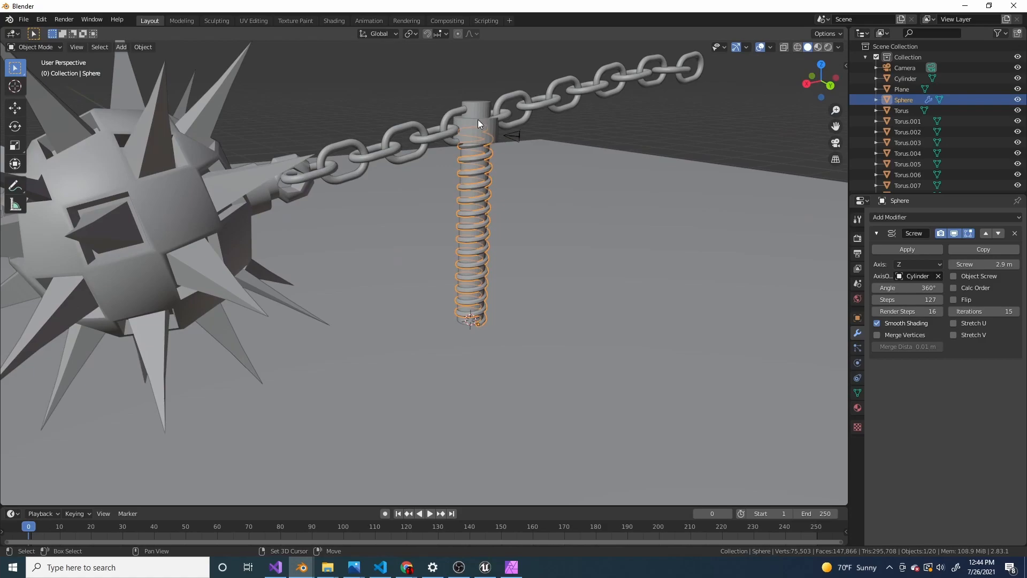
pyautogui.keyDown('shift'); pyautogui.click(477, 122); pyautogui.keyUp('shift')
pyautogui.hotkey('ctrl', 'z')
pyautogui.scroll(3, 589, 281)
pyautogui.click(515, 156)
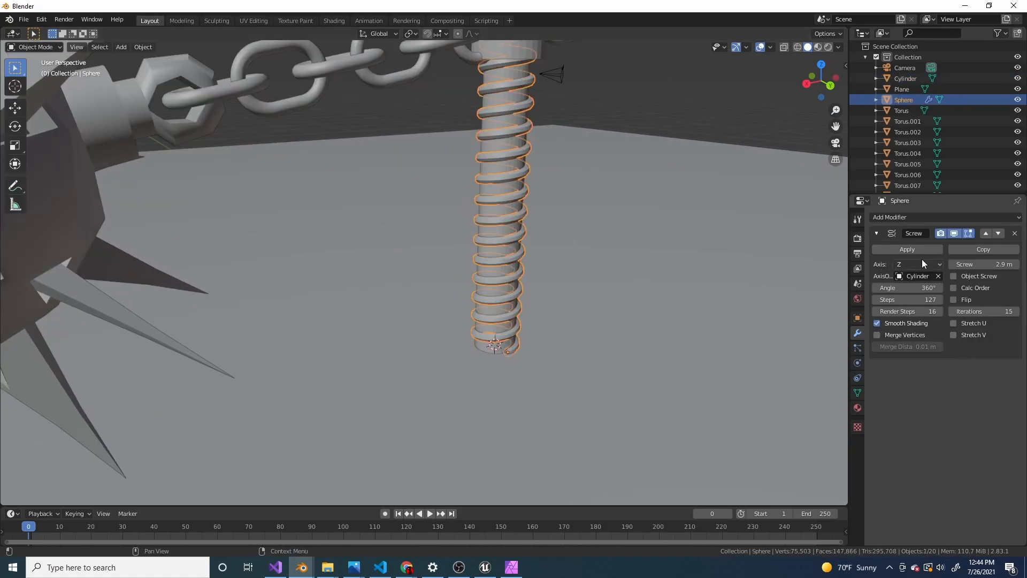
pyautogui.click(913, 252)
# Step: Add the handle cylinder to the selection and join the spiral coil into it
pyautogui.moveTo(525, 86); pyautogui.dragTo(490, 133, button='middle')
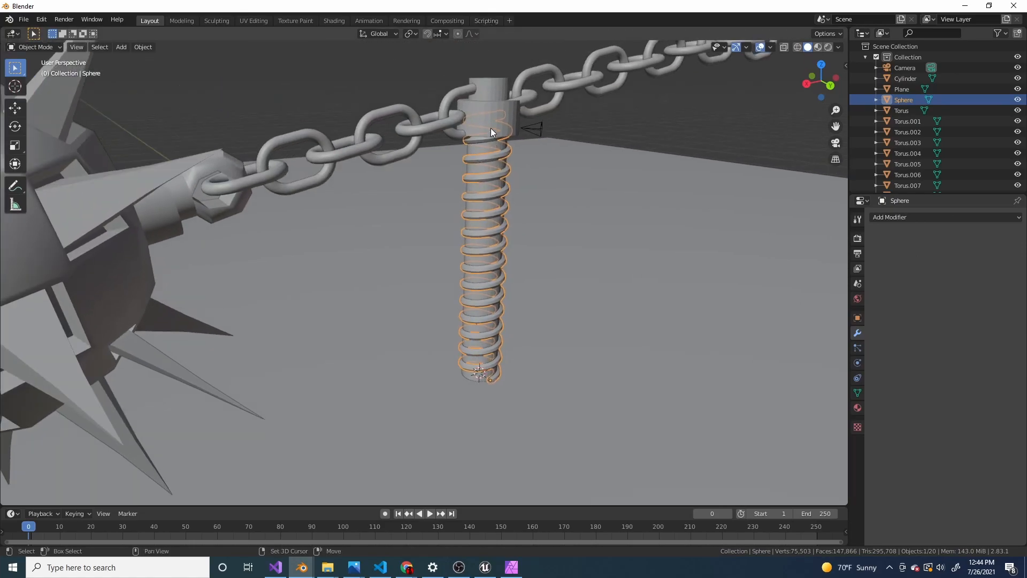
pyautogui.keyDown('shift'); pyautogui.click(491, 135); pyautogui.keyUp('shift')
pyautogui.moveTo(563, 162); pyautogui.dragTo(578, 178, button='middle')
pyautogui.hotkey('ctrl', 'j')
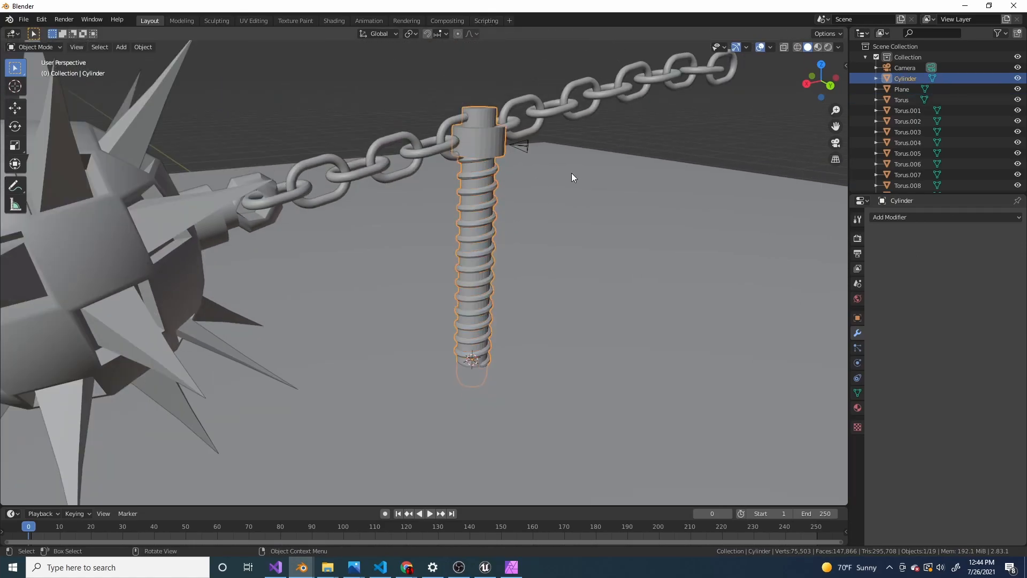
pyautogui.scroll(-3, 573, 177)
pyautogui.press('g')
pyautogui.press('z')
pyautogui.rightClick(566, 280)
# Step: Rotate the joined handle 90° around the global X axis so it lies horizontally
pyautogui.press('r')
pyautogui.press('x')
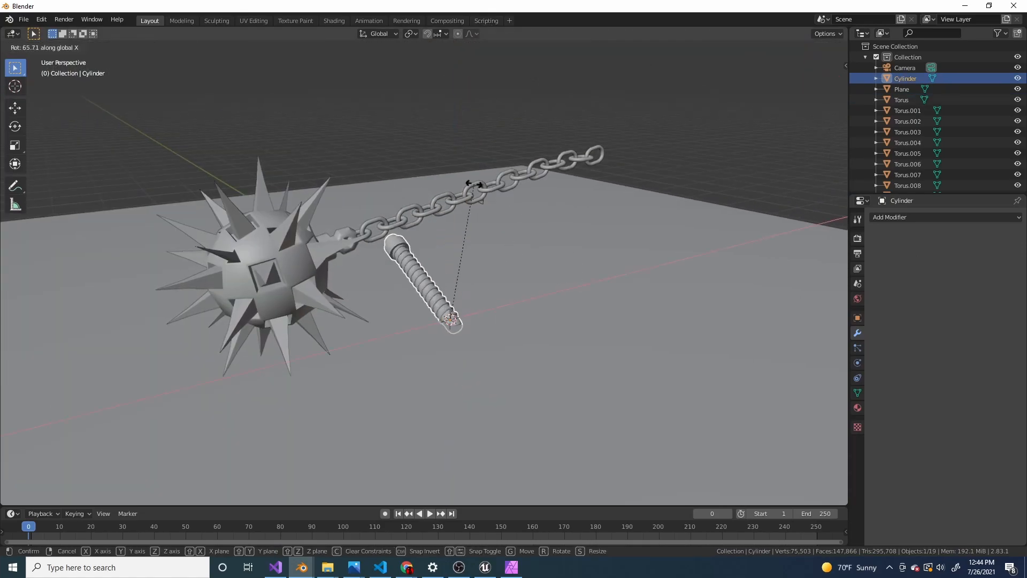
pyautogui.write('90')
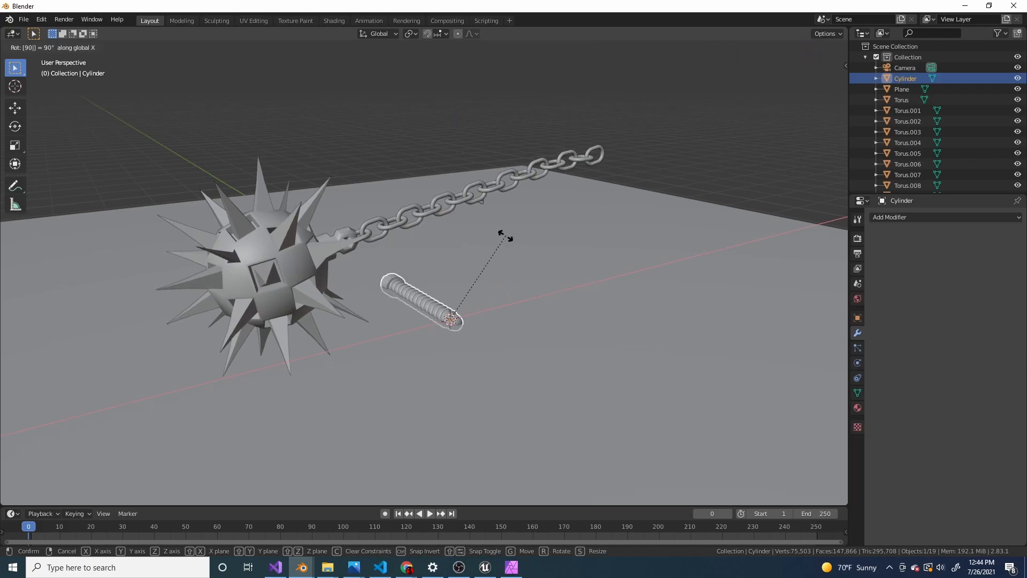
pyautogui.press('Return')
# Step: Move the handle away from the 3D cursor to a position beside the chain
pyautogui.scroll(3, 475, 314)
pyautogui.press('g')
pyautogui.click(500, 291)
pyautogui.scroll(-3, 538, 321)
pyautogui.keyDown('shift'); pyautogui.moveTo(539, 321); pyautogui.dragTo(433, 374, button='middle'); pyautogui.keyUp('shift')
pyautogui.scroll(2, 490, 357)
pyautogui.scroll(-3, 450, 379)
pyautogui.press('r')
pyautogui.press('x')
pyautogui.press('y')
pyautogui.rightClick(556, 323)
pyautogui.scroll(2, 492, 347)
pyautogui.press('g')
pyautogui.press('z')
pyautogui.rightClick(500, 332)
pyautogui.scroll(-3, 525, 357)
pyautogui.scroll(2, 513, 337)
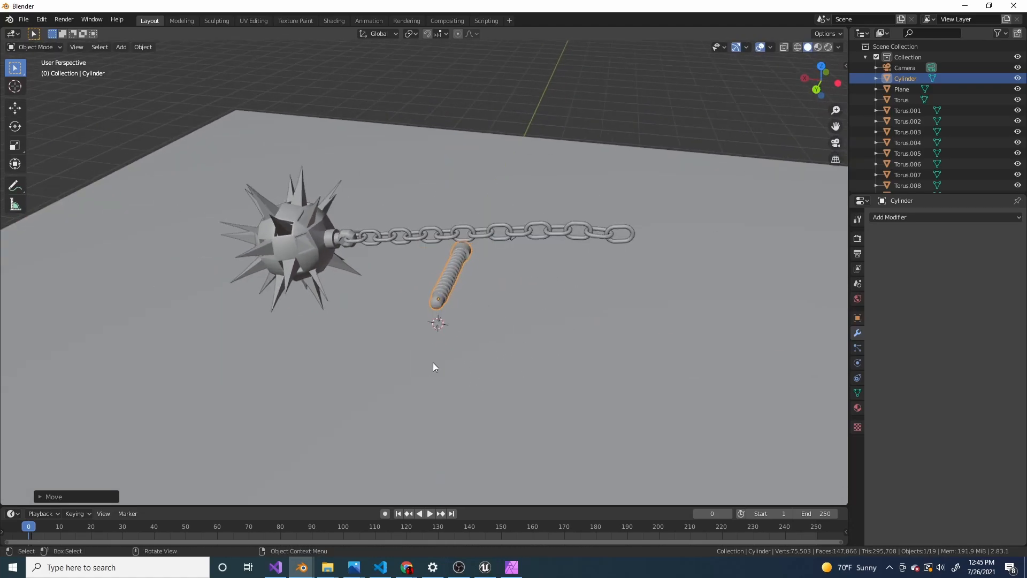
# Step: Try rotating the handle around the global Z axis to change its direction relative to the chain
pyautogui.scroll(4, 465, 318)
pyautogui.press('r')
pyautogui.press('z')
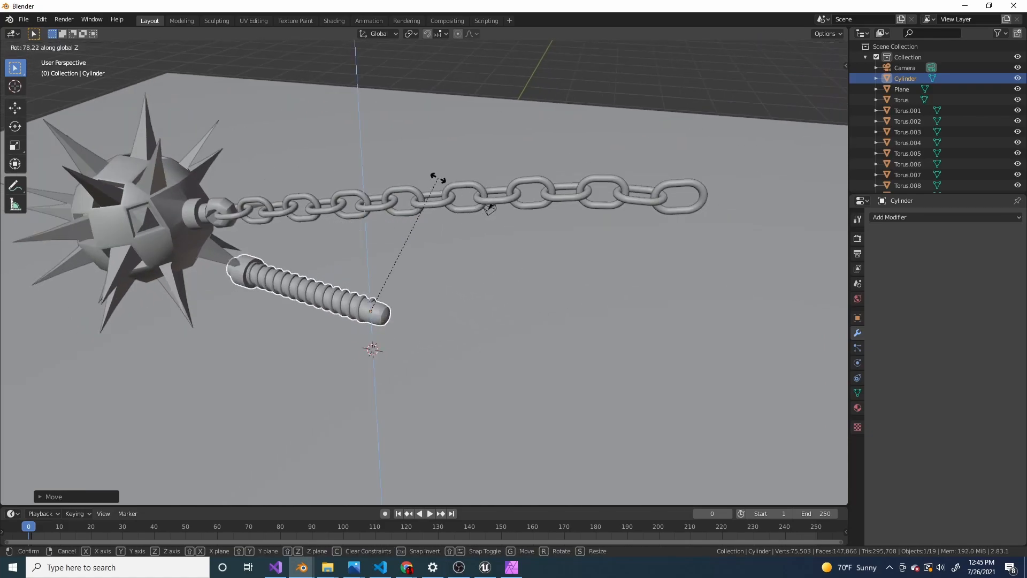
pyautogui.click(449, 260)
pyautogui.rightClick(484, 285)
pyautogui.click(483, 285)
pyautogui.scroll(-2, 563, 337)
pyautogui.scroll(5, 407, 292)
pyautogui.scroll(5, 407, 291)
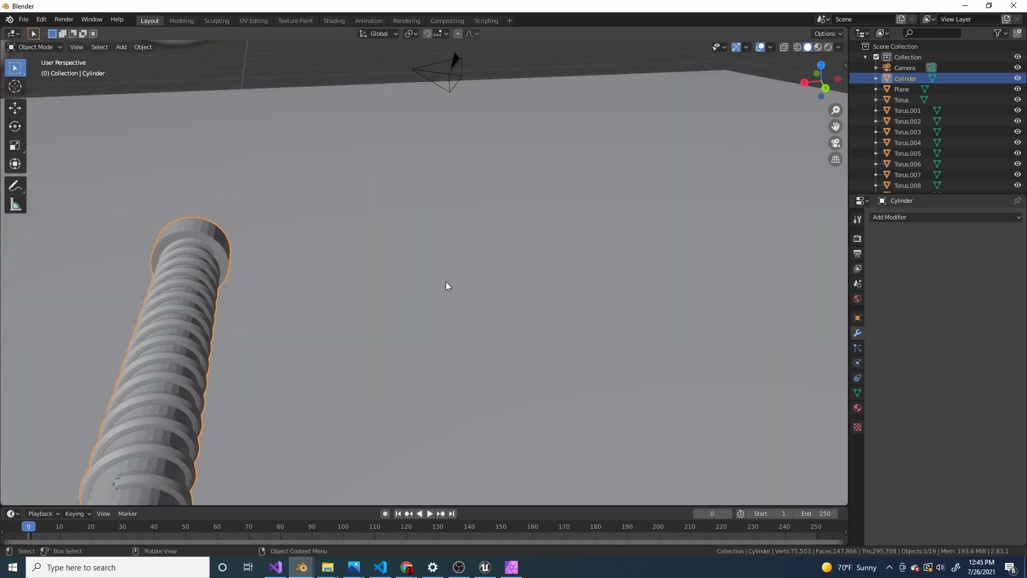
# Step: Apply smooth shading to the spiral-wrapped handle
pyautogui.scroll(-4, 445, 281)
pyautogui.keyDown('shift'); pyautogui.moveTo(345, 304); pyautogui.dragTo(496, 243, button='middle'); pyautogui.keyUp('shift')
pyautogui.scroll(2, 496, 242)
pyautogui.rightClick(496, 243)
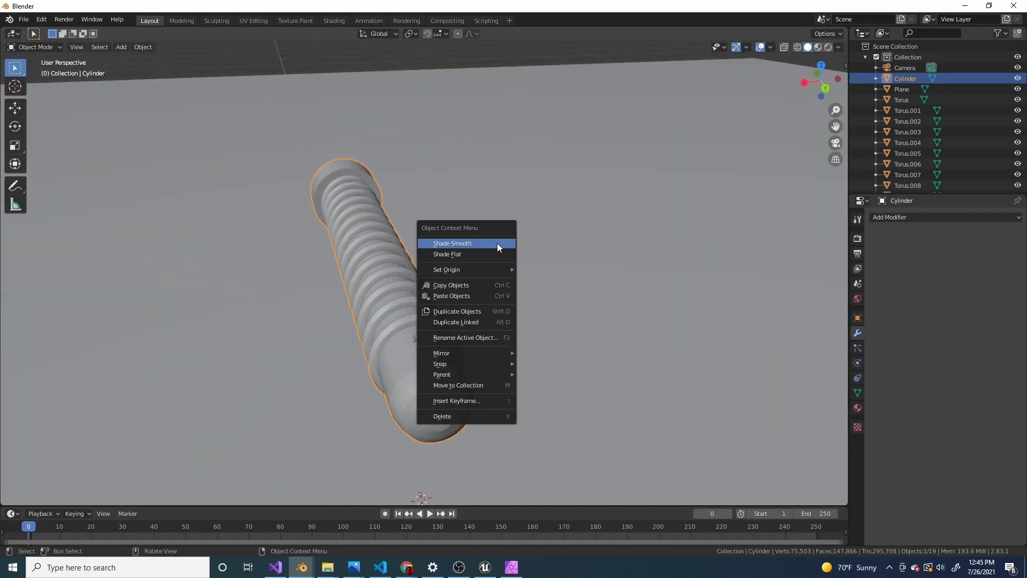
pyautogui.click(496, 245)
pyautogui.scroll(2, 498, 344)
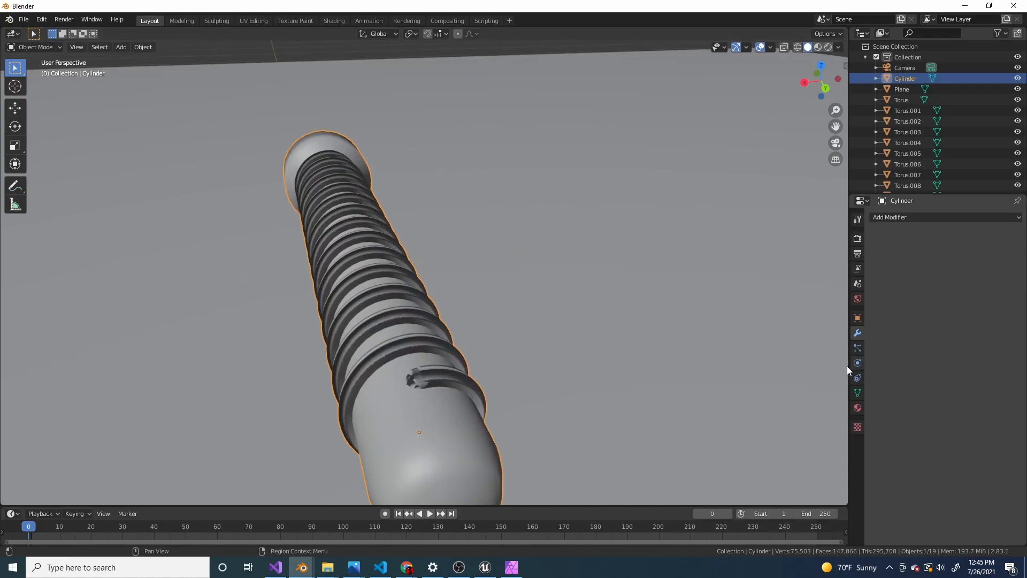
# Step: Turn on Auto Smooth for the handle's normals and check the shading where the spiral ends
pyautogui.click(857, 393)
pyautogui.click(888, 413)
pyautogui.scroll(-2, 420, 266)
pyautogui.scroll(4, 417, 278)
pyautogui.scroll(1, 508, 368)
pyautogui.press('Tab')
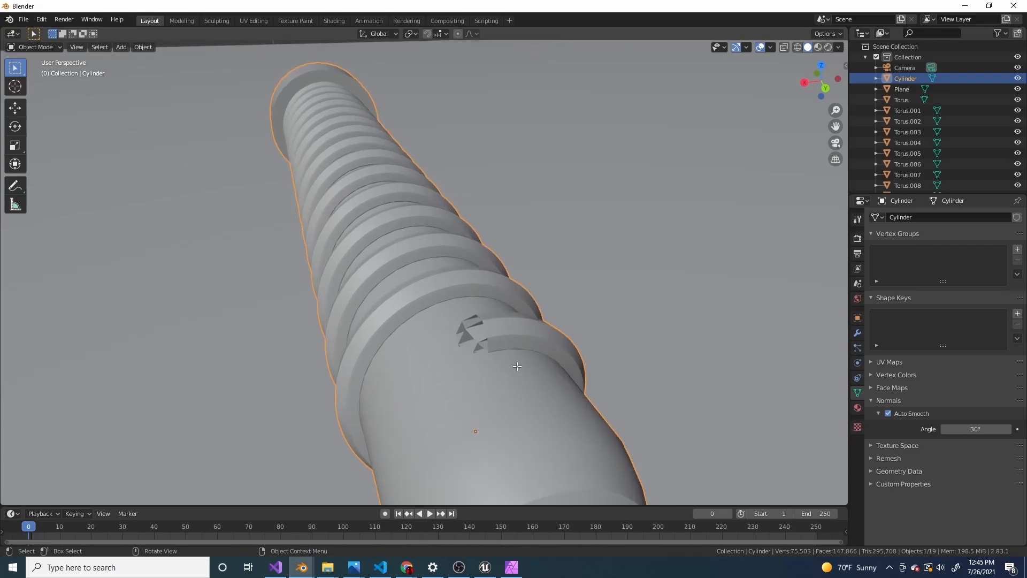
pyautogui.press('Tab')
# Step: Rotate the handle 90° around the global Z axis so it points along the chain
pyautogui.scroll(-8, 494, 316)
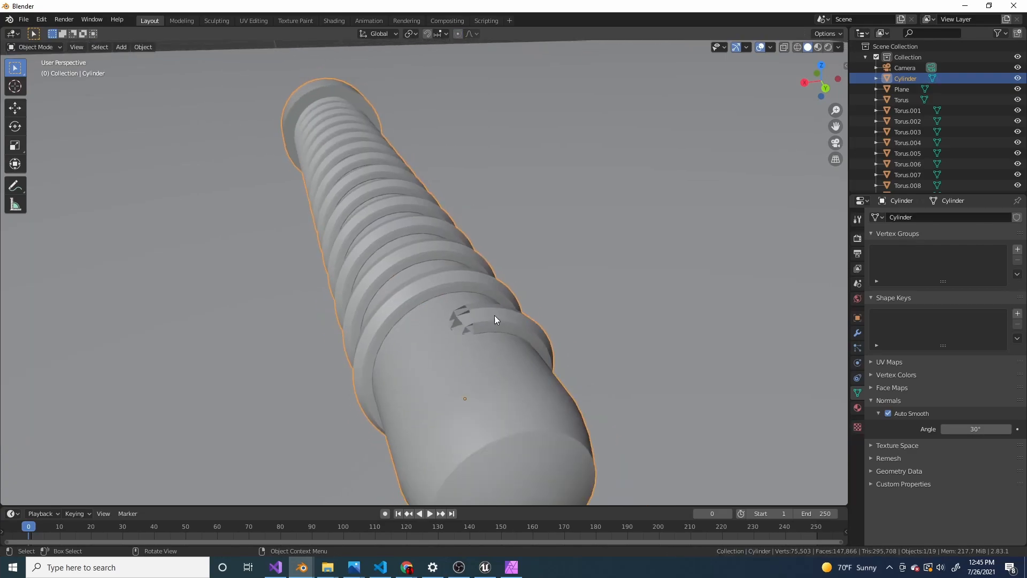
pyautogui.press('r')
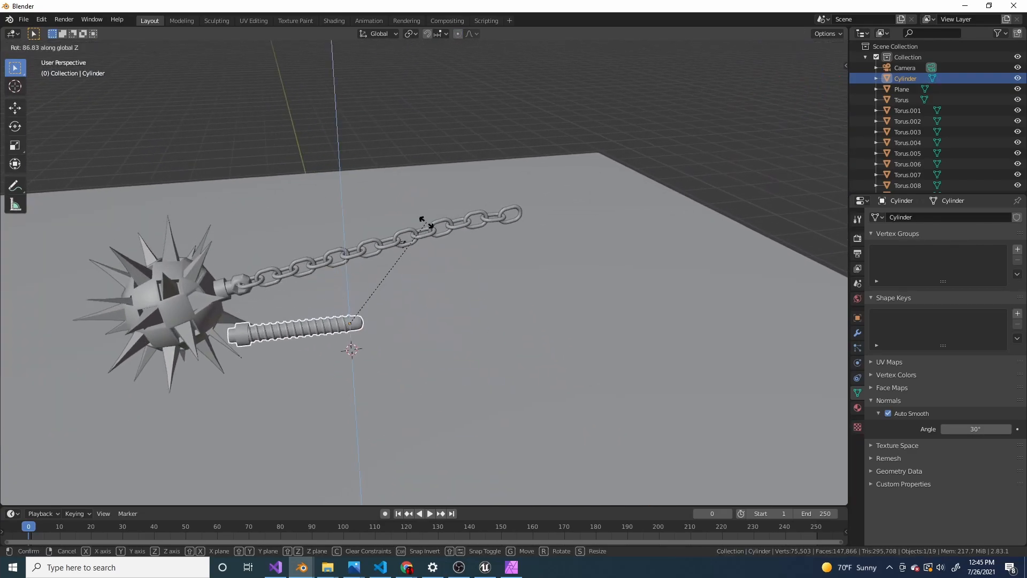
pyautogui.press('9')
pyautogui.press('0')
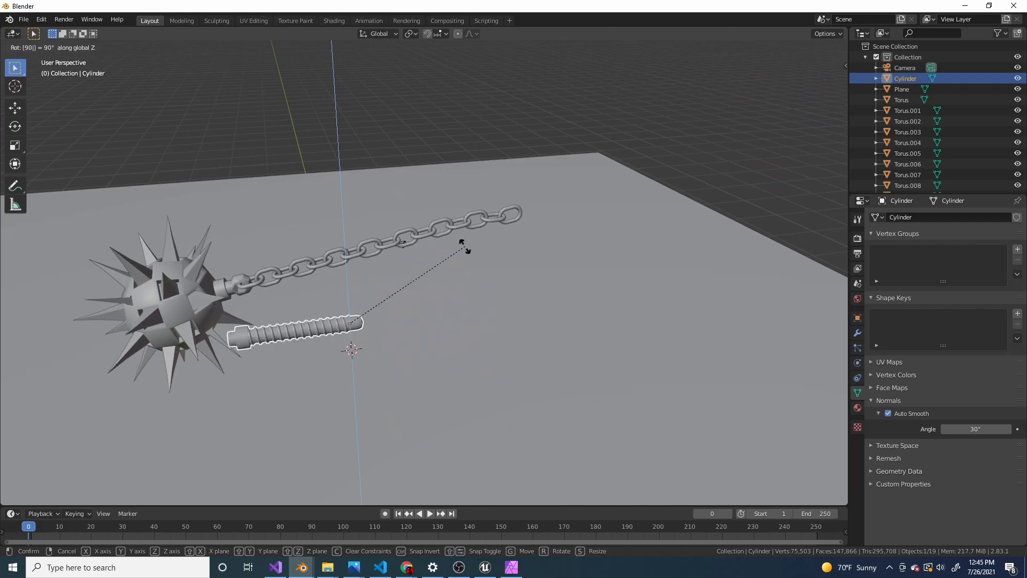
pyautogui.press('Return')
# Step: Move the handle away from the ball and up to the free end of the chain
pyautogui.press('g')
pyautogui.click(631, 335)
pyautogui.keyDown('shift'); pyautogui.moveTo(632, 335); pyautogui.dragTo(481, 310, button='middle'); pyautogui.keyUp('shift')
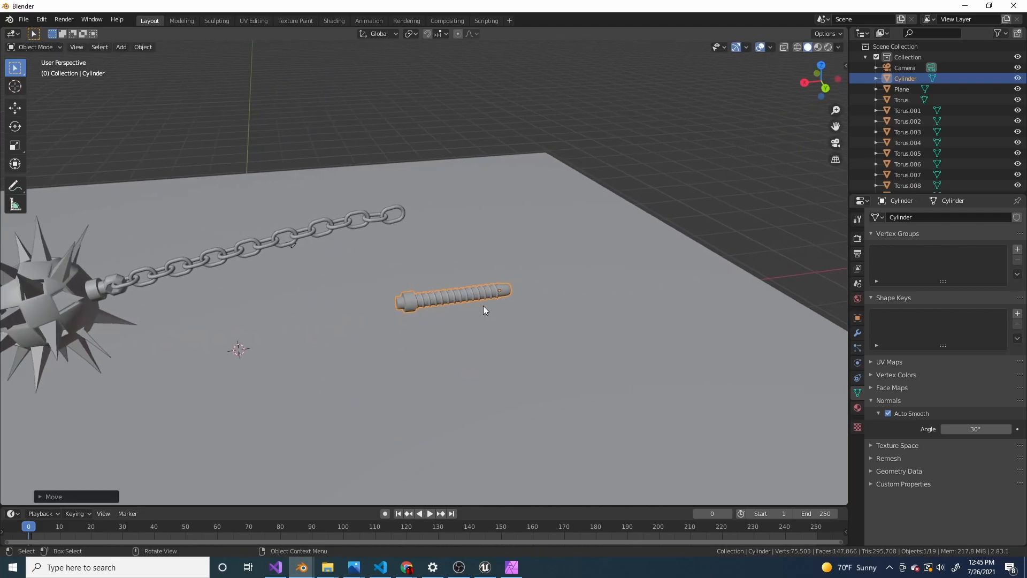
pyautogui.press('g')
pyautogui.click(482, 219)
pyautogui.scroll(5, 451, 291)
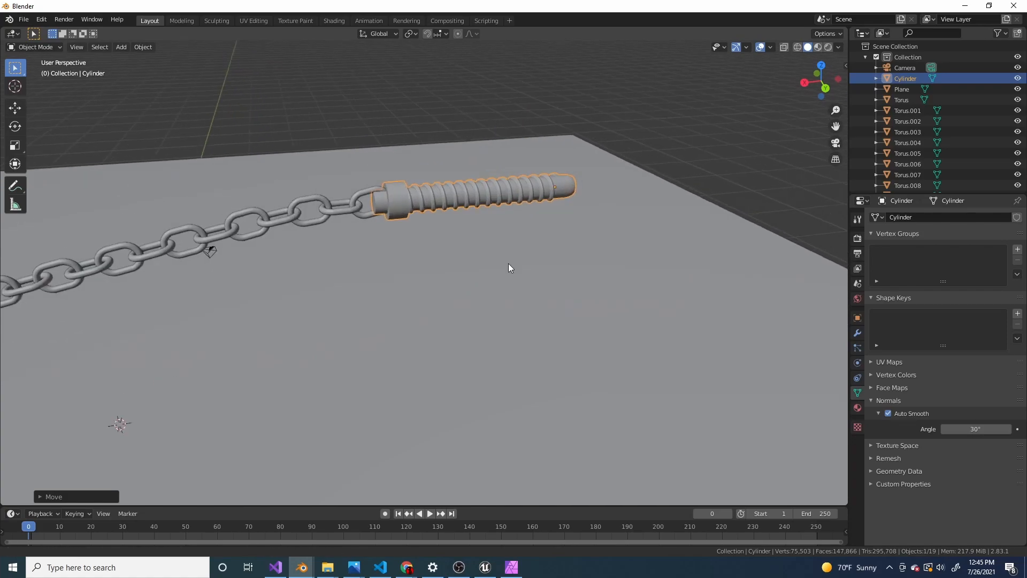
# Step: Align the handle with the last chain link by shifting it along the global X axis and the global Z axis
pyautogui.press('g')
pyautogui.press('x')
pyautogui.click(401, 246)
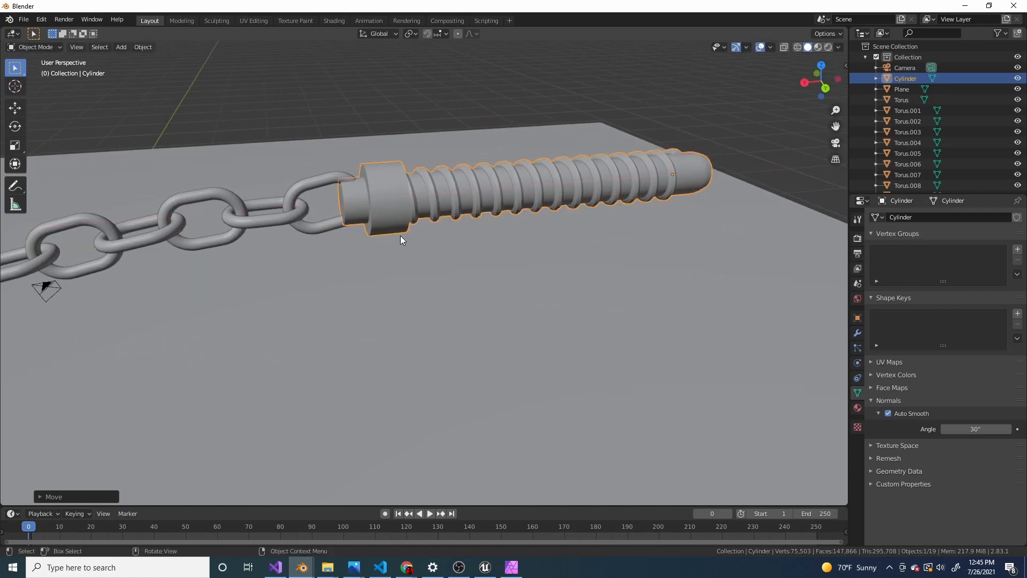
pyautogui.scroll(4, 503, 337)
pyautogui.press('g')
pyautogui.press('z')
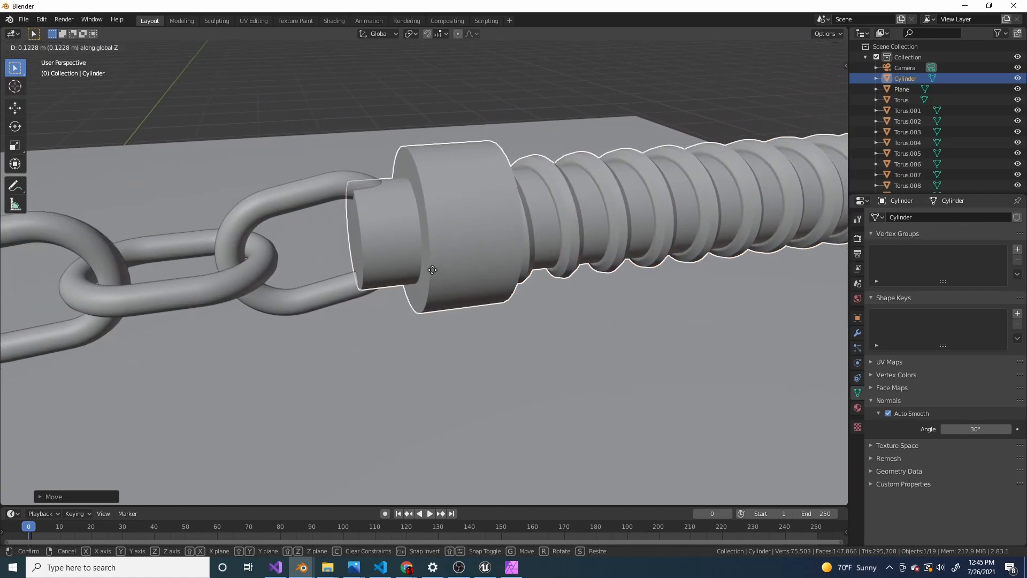
pyautogui.click(435, 264)
pyautogui.scroll(-6, 524, 297)
# Step: Tilt the handle to follow the chain's slope and move it vertically to meet the last link
pyautogui.press('r')
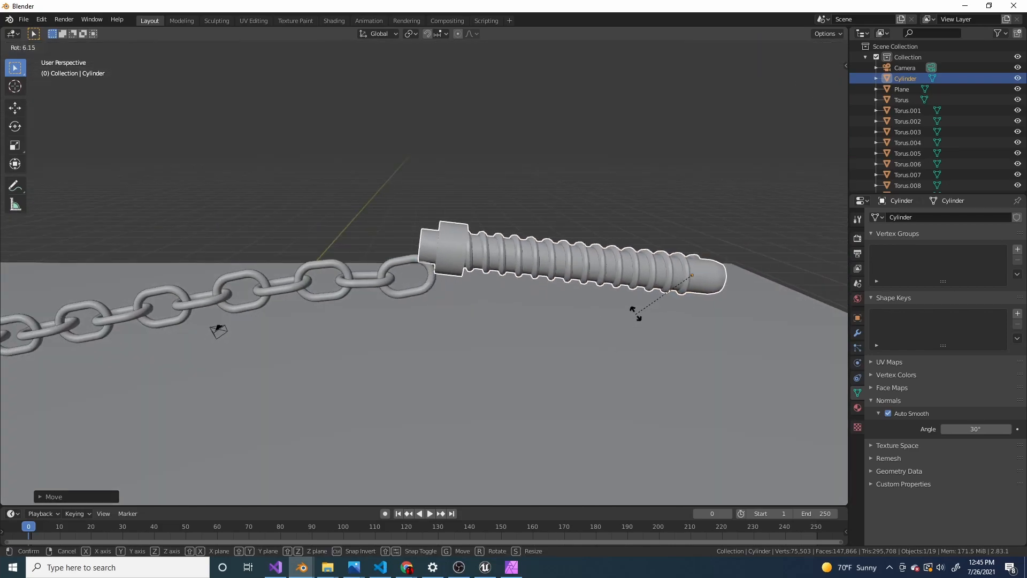
pyautogui.click(625, 341)
pyautogui.press('g')
pyautogui.press('z')
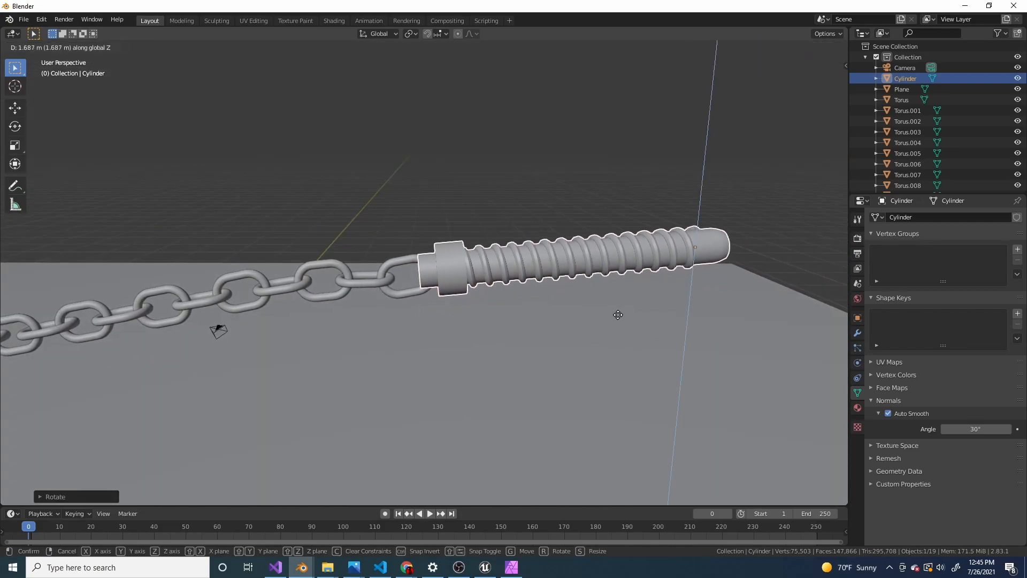
pyautogui.click(614, 315)
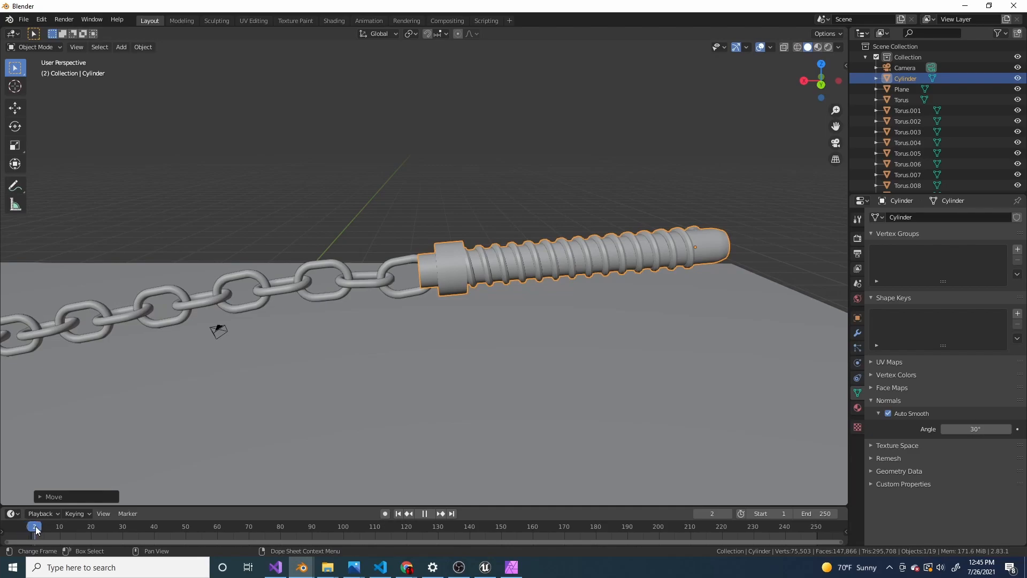
pyautogui.press('Escape')
# Step: Fine-tune the handle's height along the global Z axis so its narrow end centres on the last link
pyautogui.scroll(2, 466, 206)
pyautogui.press('g')
pyautogui.press('z')
pyautogui.click(511, 232)
pyautogui.scroll(-2, 527, 239)
pyautogui.moveTo(548, 254); pyautogui.dragTo(551, 246, button='middle')
pyautogui.press('g')
pyautogui.press('z')
pyautogui.click(553, 243)
# Step: Adjust the handle's tilt once more and correct its height along the global Z axis
pyautogui.press('r')
pyautogui.click(730, 330)
pyautogui.press('g')
pyautogui.press('z')
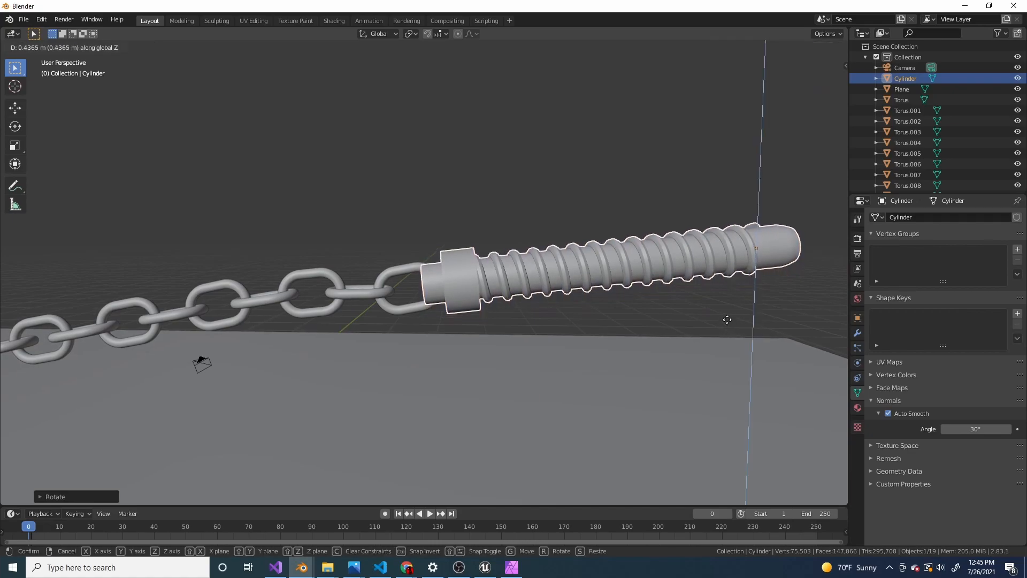
pyautogui.click(727, 320)
# Step: Join the handle into the last chain link, keeping the link as the active object
pyautogui.scroll(2, 384, 265)
pyautogui.keyDown('shift'); pyautogui.click(374, 265); pyautogui.keyUp('shift')
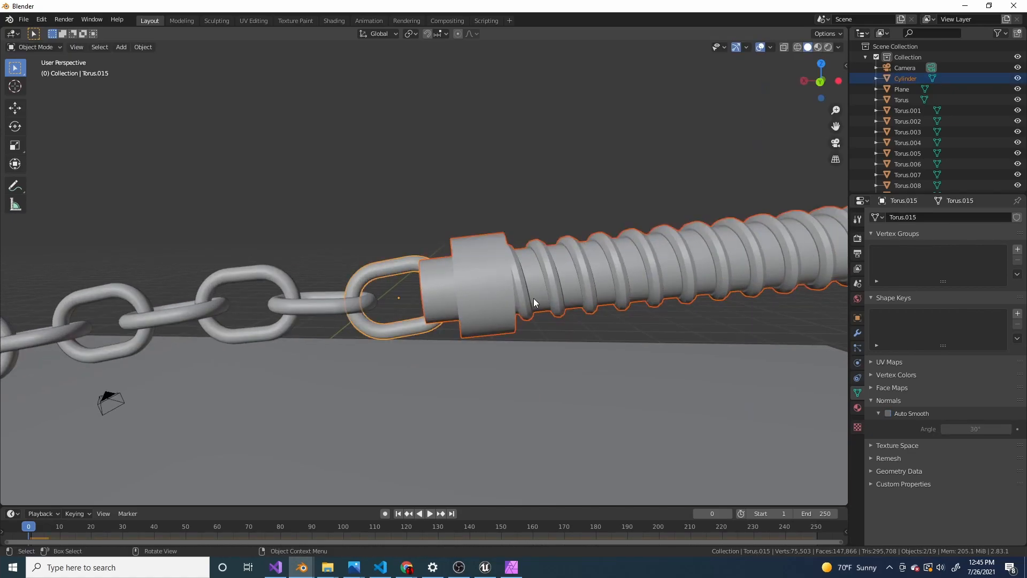
pyautogui.click(501, 266)
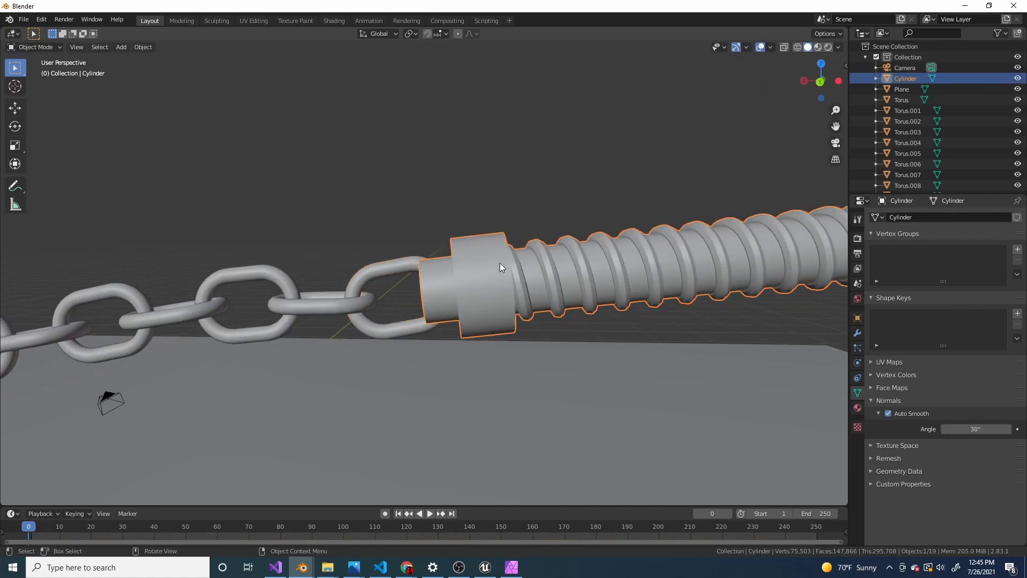
pyautogui.keyDown('shift'); pyautogui.click(367, 268); pyautogui.keyUp('shift')
pyautogui.hotkey('ctrl', 'j')
pyautogui.scroll(1, 530, 290)
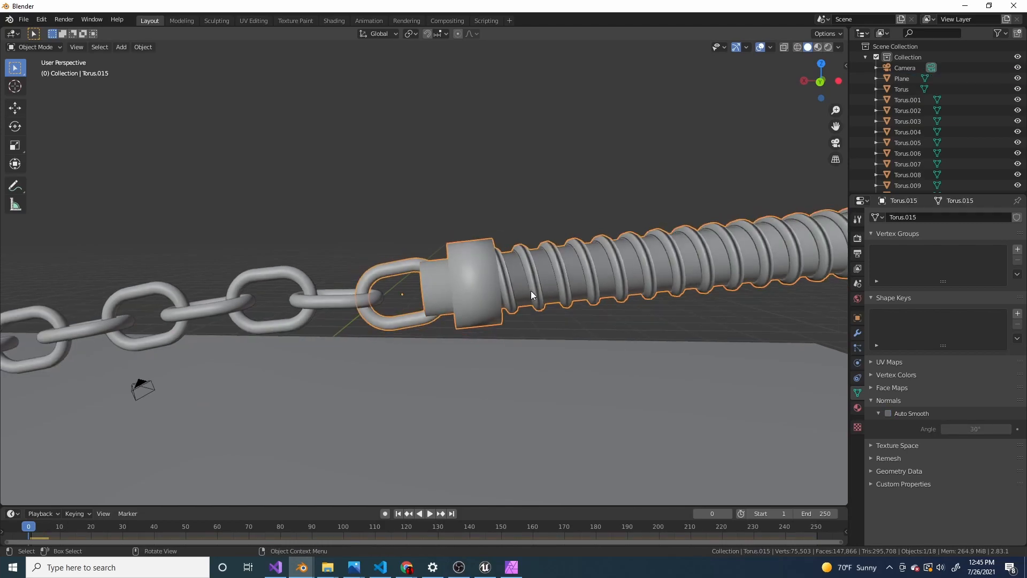
# Step: Turn on Auto Smooth for the joined link and handle with a 33° angle, and deselect the object
pyautogui.click(888, 413)
pyautogui.scroll(2, 375, 305)
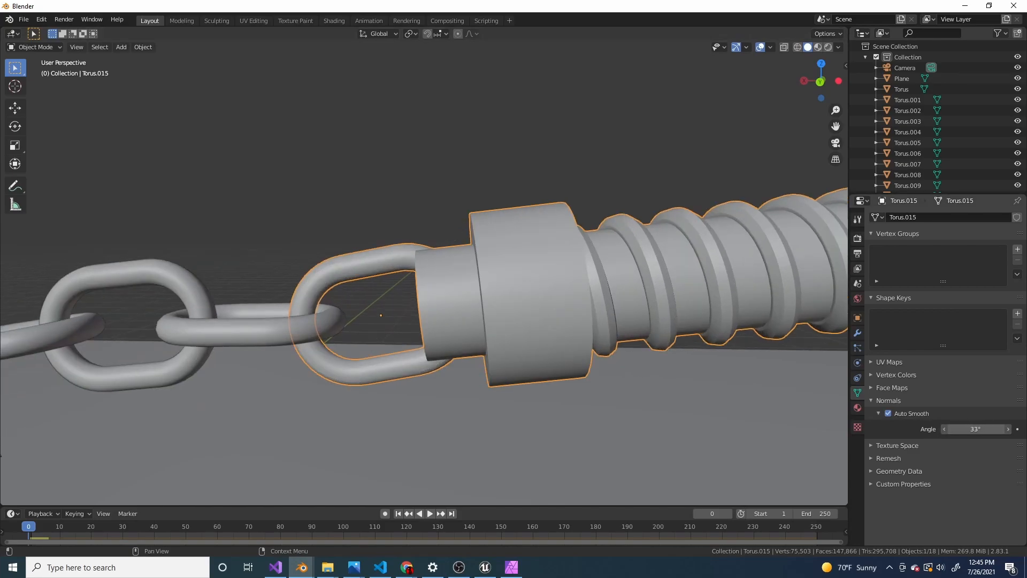
pyautogui.scroll(-5, 662, 119)
pyautogui.click(640, 178)
# Step: Play the animation to preview how the ball, chain and handle fall onto the plane, and stop it
pyautogui.scroll(-5, 639, 180)
pyautogui.moveTo(636, 180); pyautogui.dragTo(679, 205, button='middle')
pyautogui.scroll(-4, 678, 205)
pyautogui.moveTo(449, 369); pyautogui.dragTo(382, 344, button='middle')
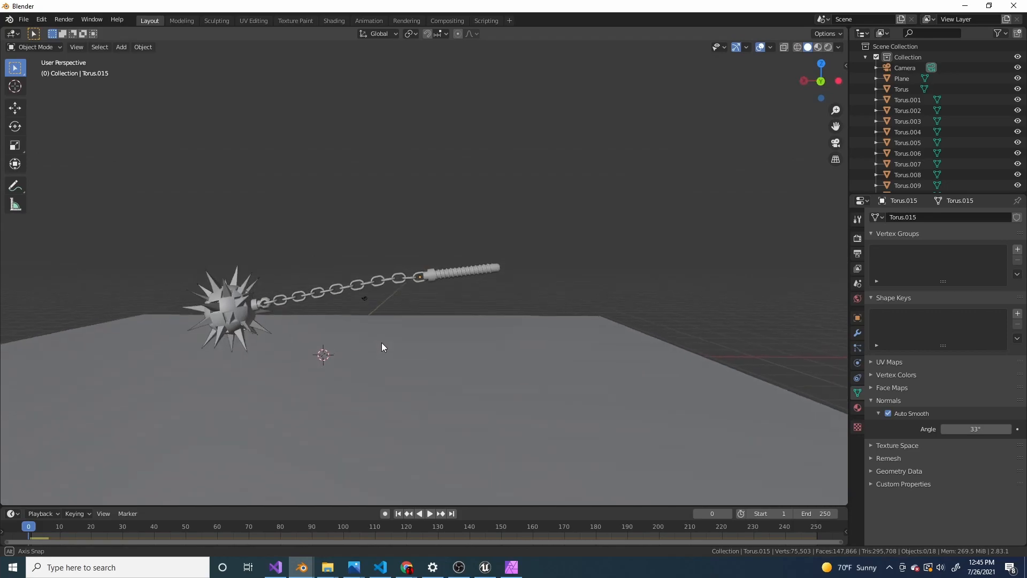
pyautogui.scroll(3, 425, 299)
pyautogui.press('space')
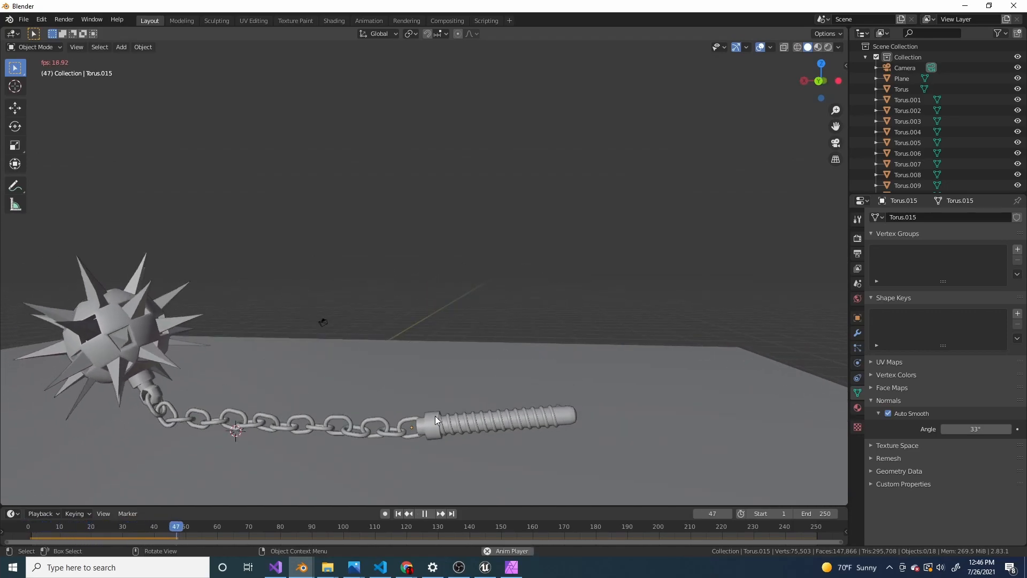
pyautogui.press('space')
# Step: Switch the viewport to Material Preview shading and select the handle
pyautogui.moveTo(435, 415); pyautogui.dragTo(412, 352, button='middle')
pyautogui.scroll(3, 504, 344)
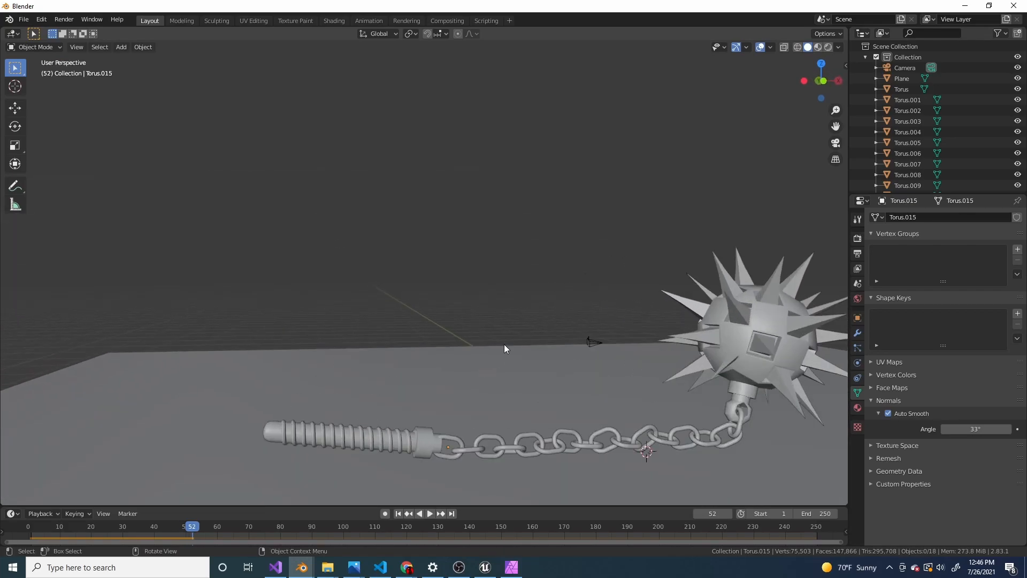
pyautogui.moveTo(524, 369)
pyautogui.mouseDown(button='middle')
pyautogui.moveTo(585, 355)
pyautogui.moveTo(589, 334)
pyautogui.moveTo(628, 303)
pyautogui.moveTo(614, 359)
pyautogui.moveTo(666, 304)
pyautogui.moveTo(629, 252)
pyautogui.mouseUp(button='middle')
pyautogui.click(590, 334)
pyautogui.click(628, 303)
pyautogui.press('z')
pyautogui.scroll(3, 450, 299)
pyautogui.click(471, 300)
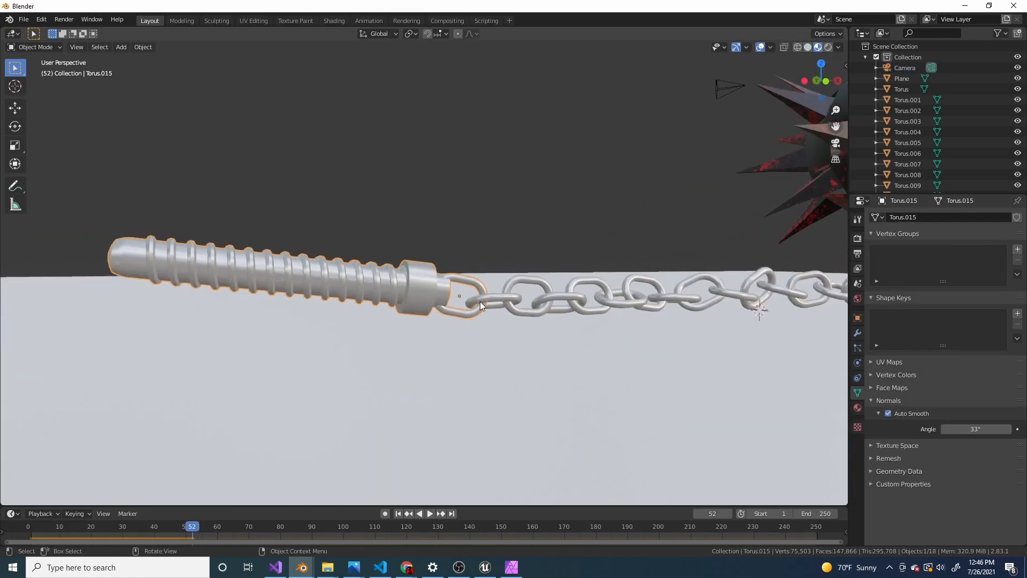
# Step: Clear the face selection on the handle mesh in Edit Mode and return to Object Mode
pyautogui.scroll(2, 309, 294)
pyautogui.moveTo(309, 294); pyautogui.dragTo(475, 300, button='middle')
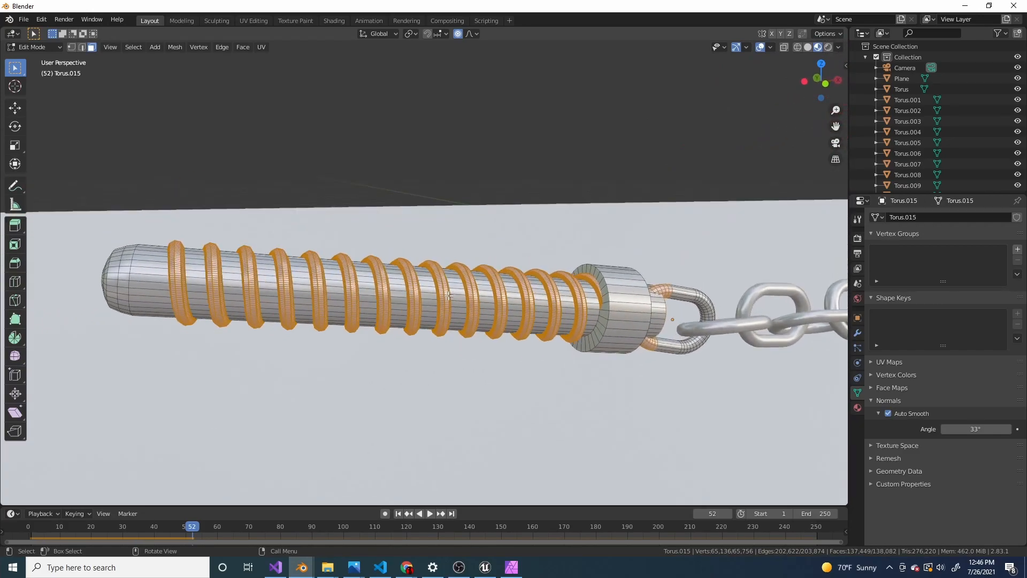
pyautogui.press('Tab')
pyautogui.scroll(4, 590, 286)
pyautogui.scroll(-4, 578, 300)
pyautogui.scroll(2, 562, 314)
pyautogui.hotkey('alt', 'a')
pyautogui.press('Tab')
pyautogui.scroll(-1, 501, 291)
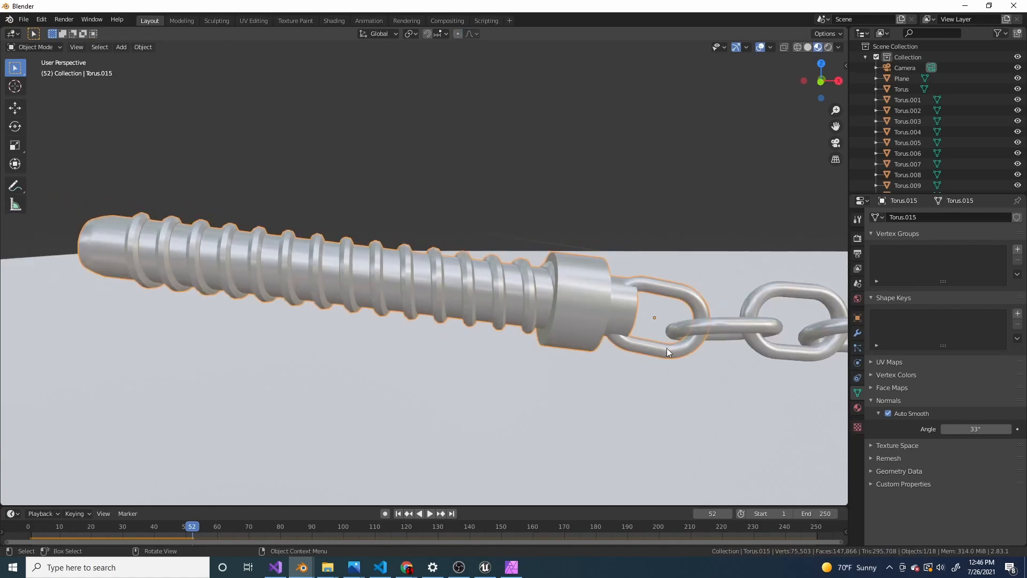
# Step: Add a second material slot to the handle and create a new material in it
pyautogui.click(857, 408)
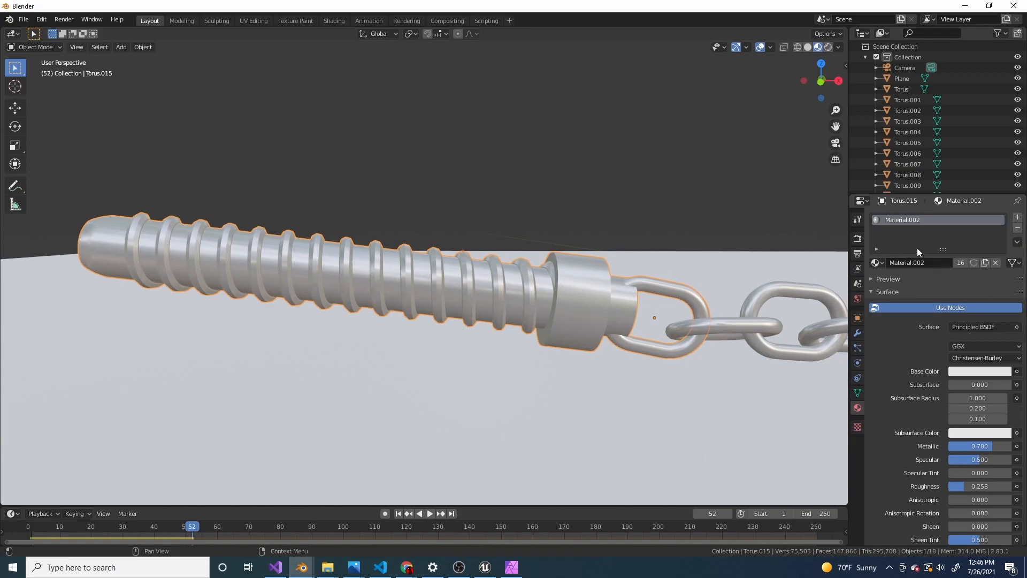
pyautogui.scroll(3, 508, 278)
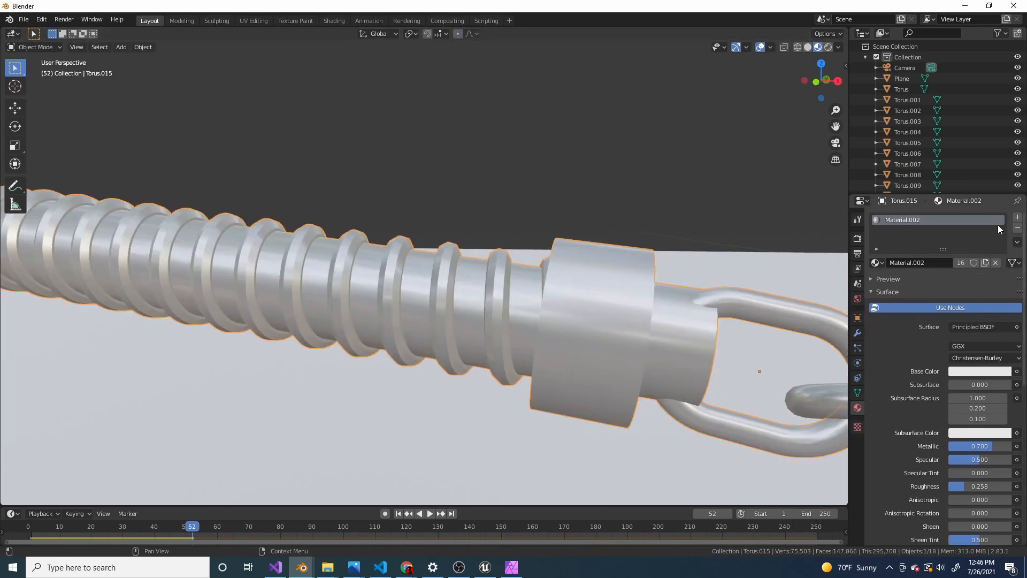
pyautogui.click(1017, 218)
pyautogui.click(923, 284)
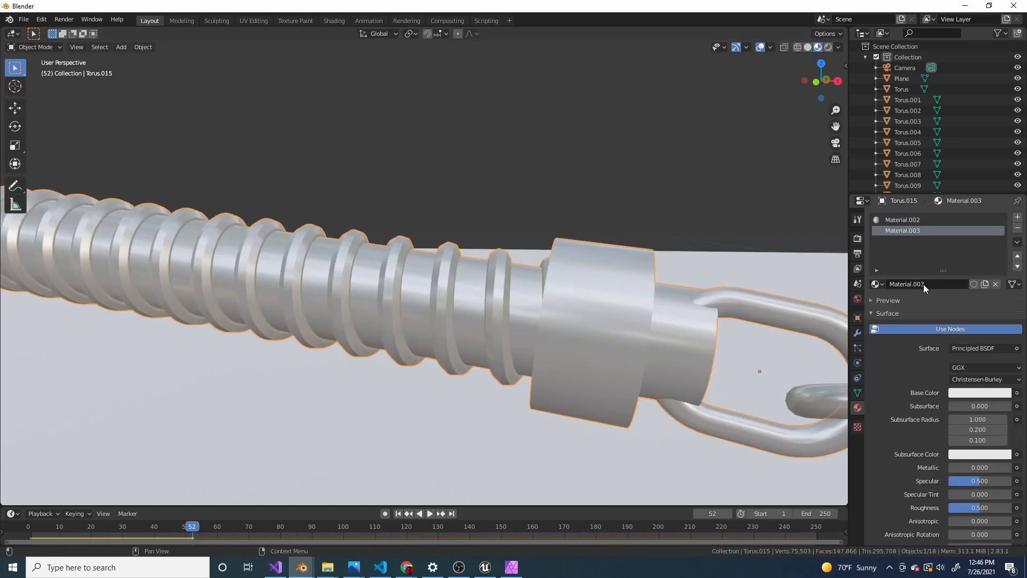
# Step: Switch to the Shading workspace and bring the new material's nodes into view
pyautogui.click(335, 21)
pyautogui.scroll(3, 535, 402)
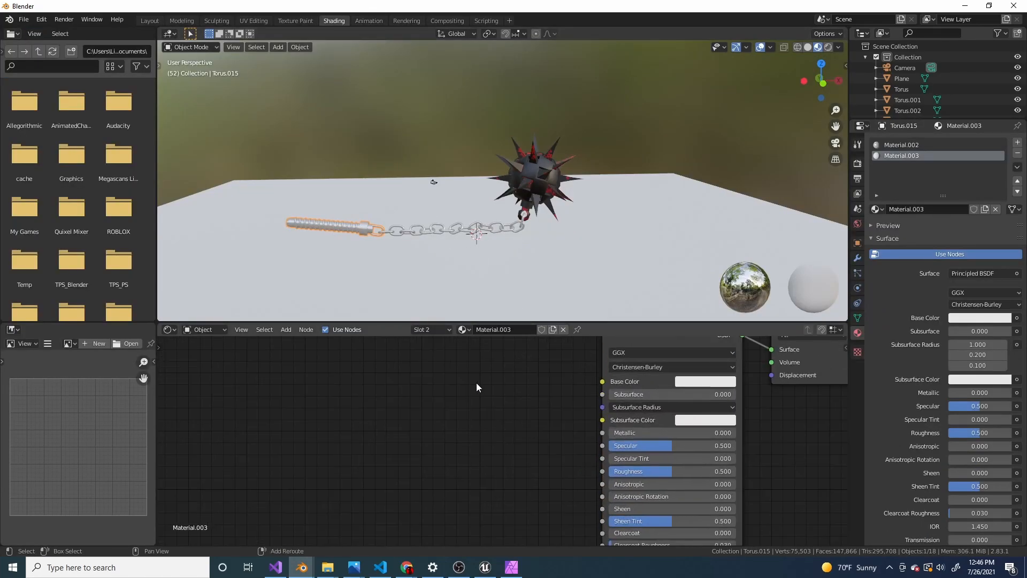
pyautogui.scroll(-3, 478, 387)
pyautogui.moveTo(488, 385); pyautogui.dragTo(534, 401, button='middle')
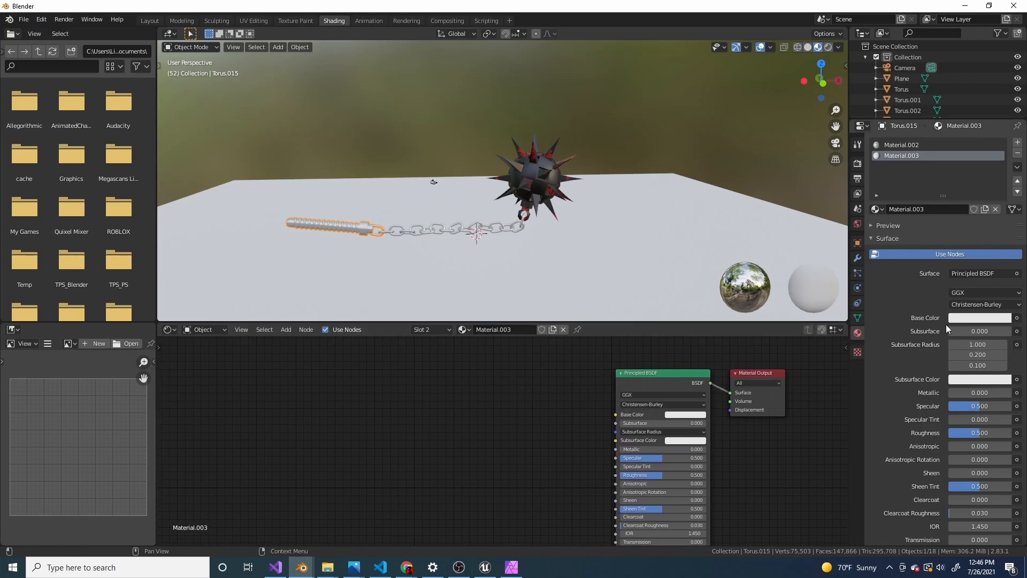
# Step: Feed the Base Color of the new material with a Wave Texture, keeping the Principled BSDF surface
pyautogui.click(987, 274)
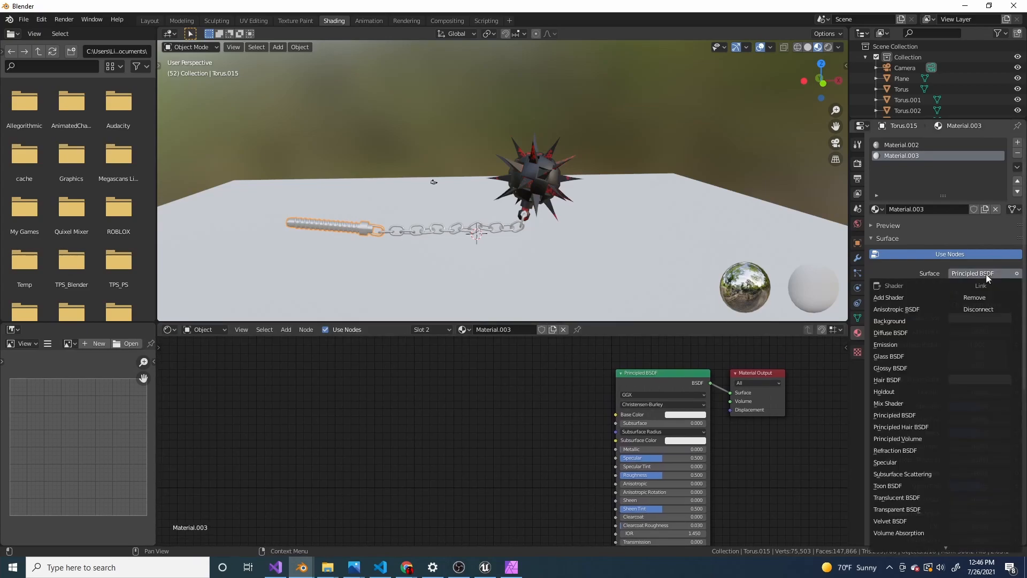
pyautogui.click(987, 274)
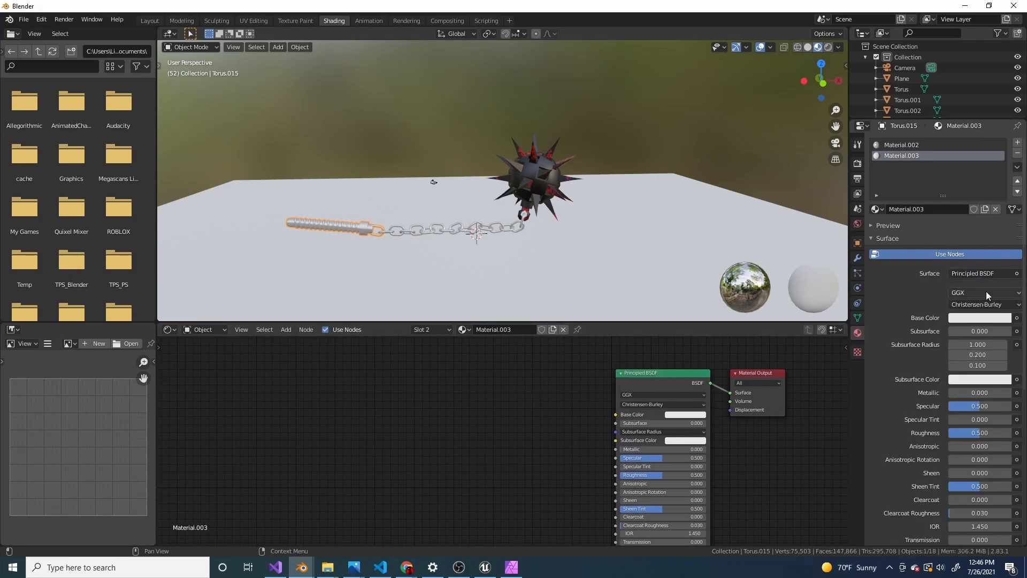
pyautogui.click(1016, 318)
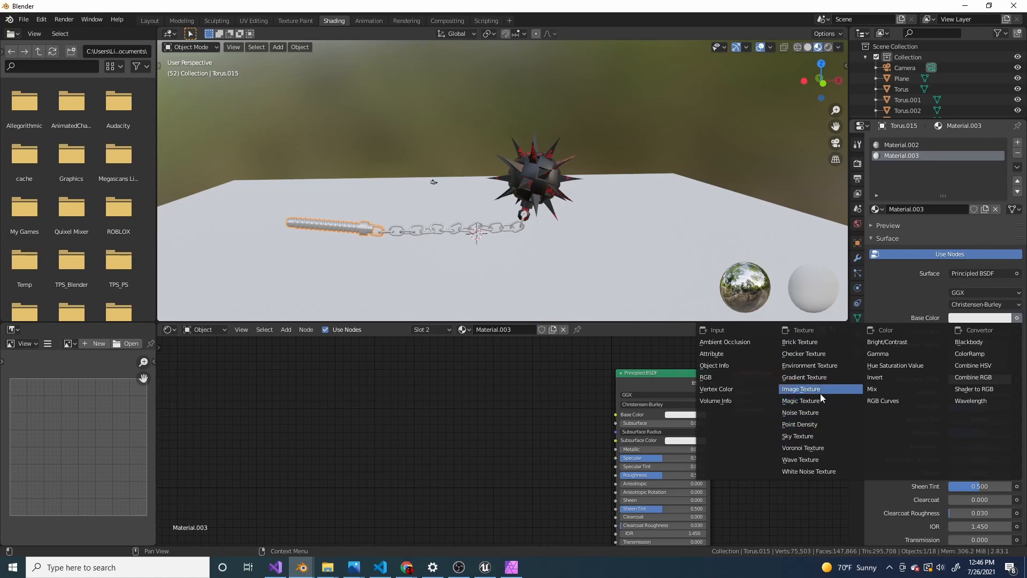
pyautogui.click(812, 459)
# Step: Assign the second material to the handle's linked shaft and collar faces, leaving the spiral wrap unselected, and return to Object Mode
pyautogui.scroll(4, 431, 223)
pyautogui.scroll(-2, 429, 225)
pyautogui.keyDown('shift'); pyautogui.moveTo(403, 237); pyautogui.dragTo(651, 150, button='middle'); pyautogui.keyUp('shift')
pyautogui.scroll(5, 603, 162)
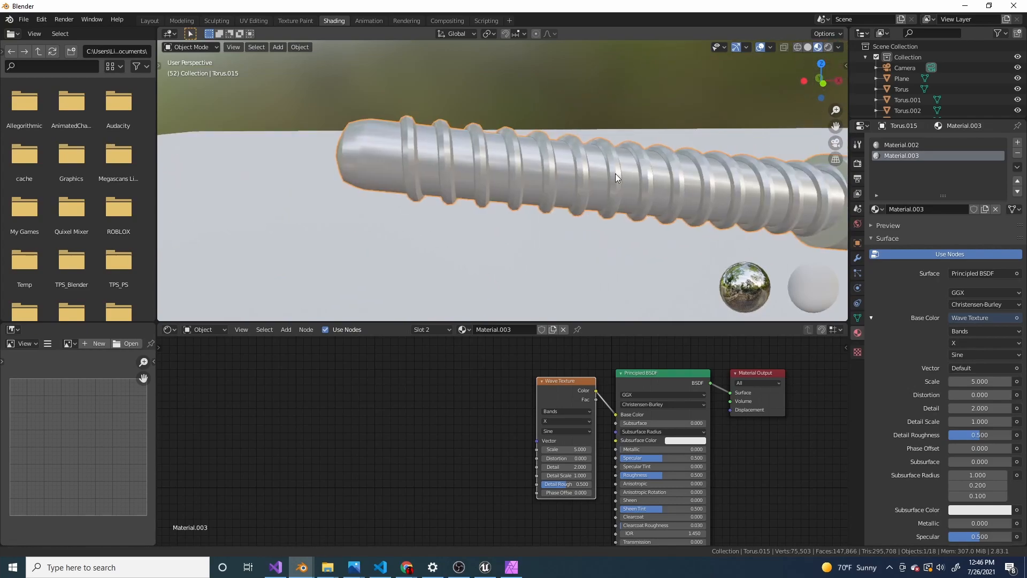
pyautogui.scroll(-2, 615, 174)
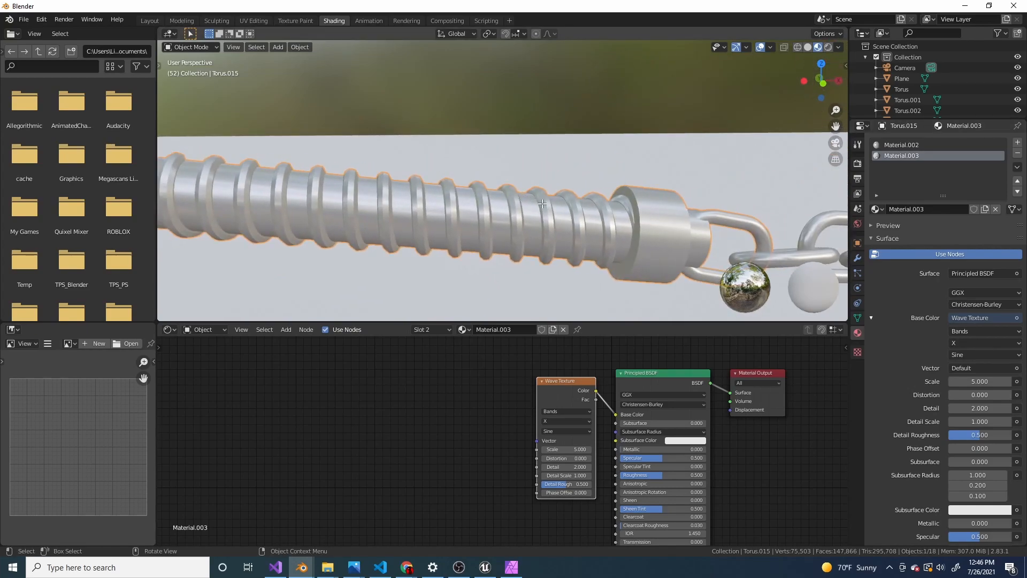
pyautogui.press('Tab')
pyautogui.scroll(-1, 566, 213)
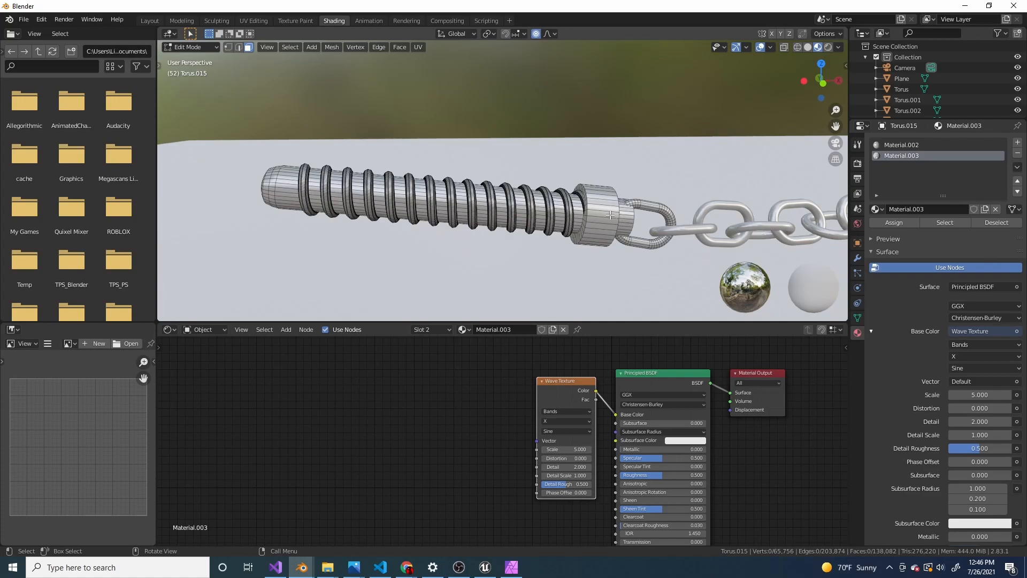
pyautogui.press('l')
pyautogui.scroll(4, 591, 211)
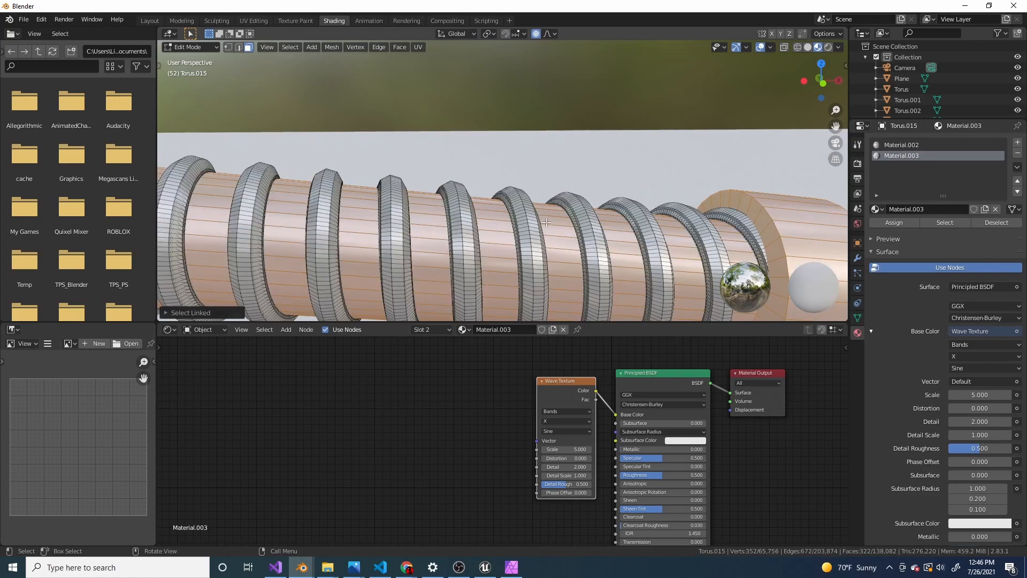
pyautogui.scroll(-2, 591, 211)
pyautogui.click(903, 222)
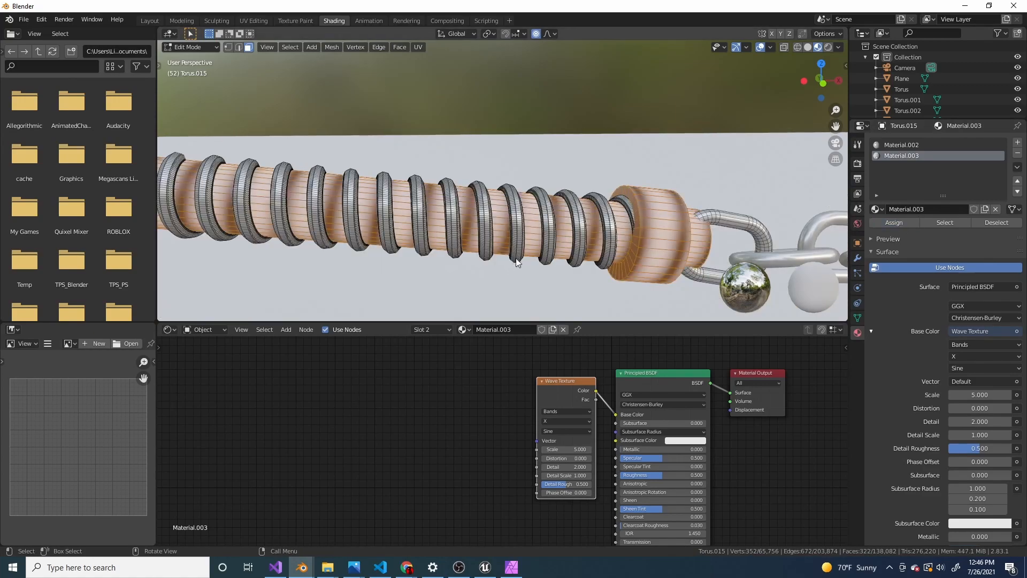
pyautogui.press('Tab')
# Step: Set the Wave Texture's distortion to 19.1 and its scale to 1.6
pyautogui.scroll(-2, 524, 252)
pyautogui.scroll(2, 538, 243)
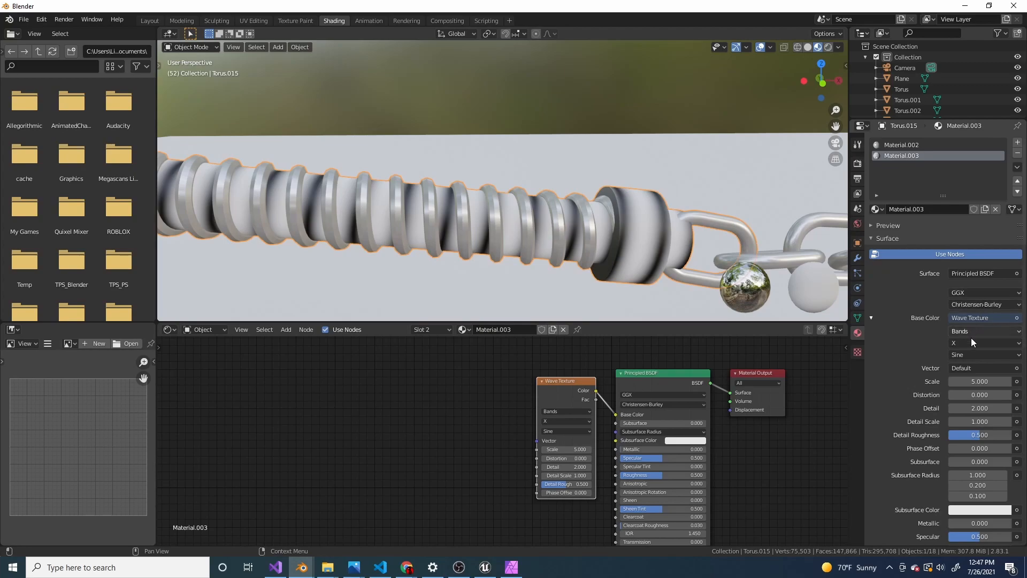
pyautogui.moveTo(971, 394)
pyautogui.mouseDown()
pyautogui.moveTo(1006, 395)
pyautogui.moveTo(948, 381)
pyautogui.mouseUp()
pyautogui.scroll(-2, 499, 216)
pyautogui.moveTo(499, 216); pyautogui.dragTo(489, 217, button='middle')
pyautogui.scroll(2, 506, 216)
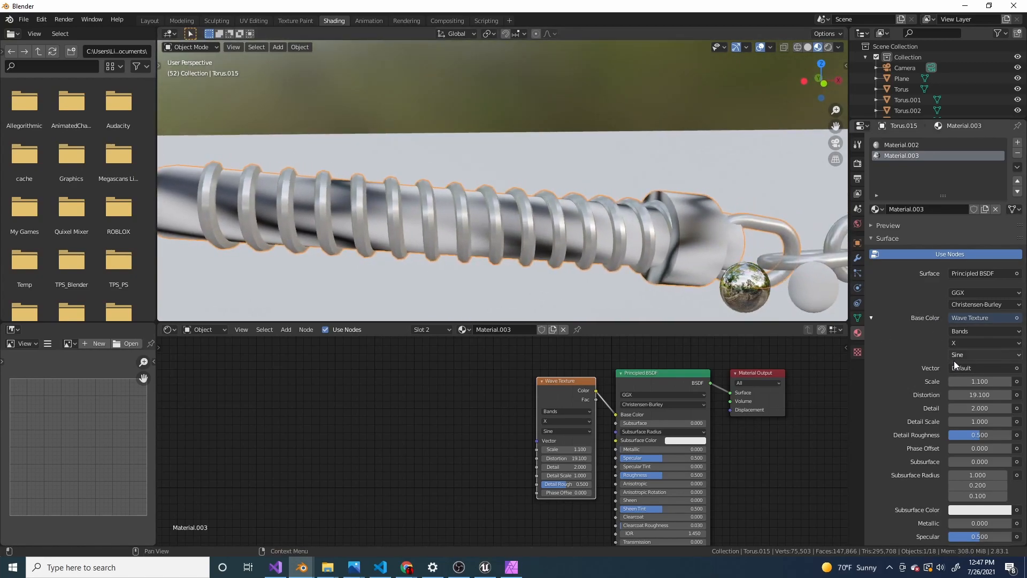
pyautogui.moveTo(980, 381); pyautogui.dragTo(1001, 381)
pyautogui.scroll(-2, 582, 200)
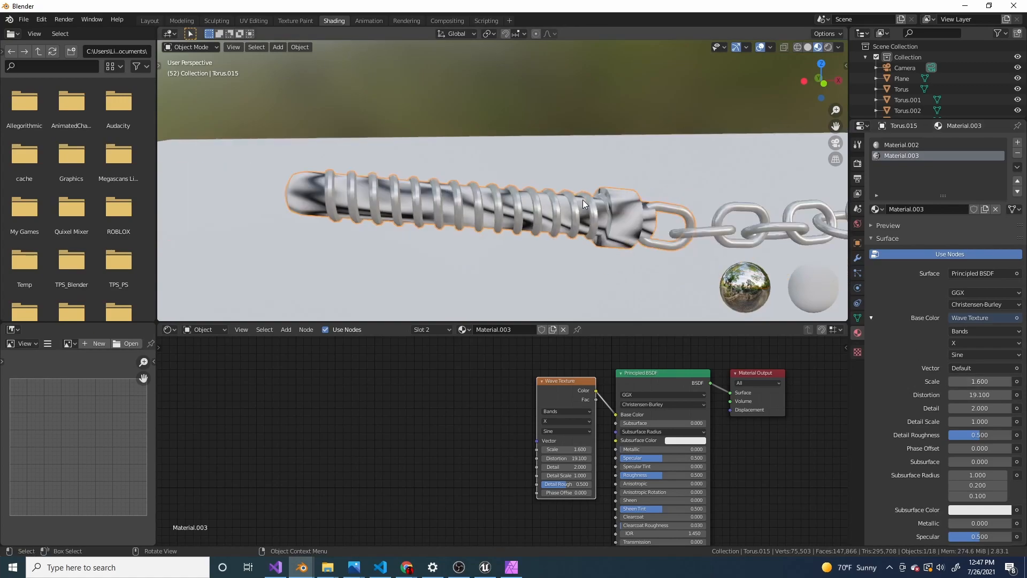
pyautogui.scroll(4, 580, 199)
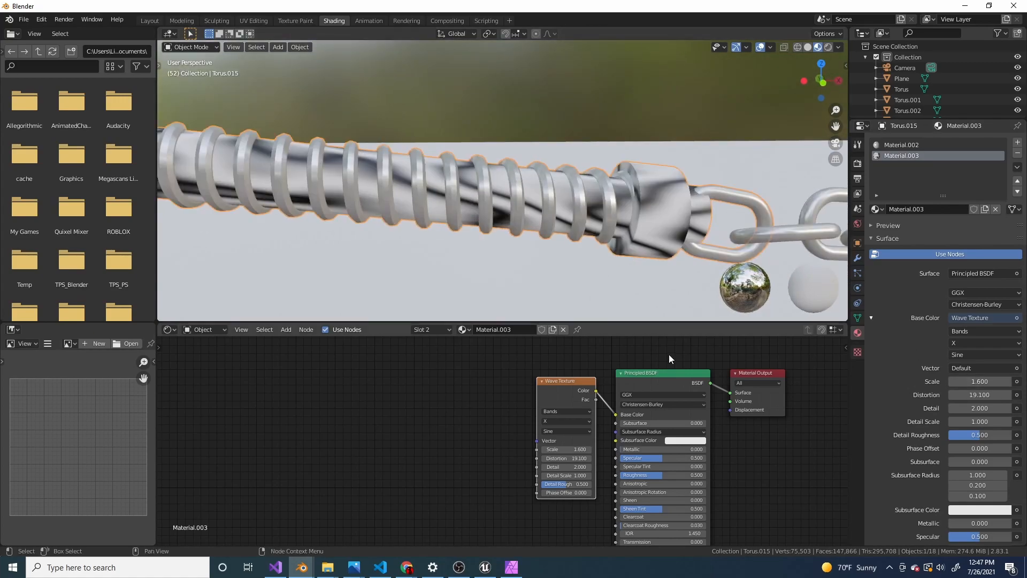
# Step: Insert a ColorRamp node between the Wave Texture and the Base Color of the Principled BSDF
pyautogui.moveTo(596, 395); pyautogui.dragTo(457, 392)
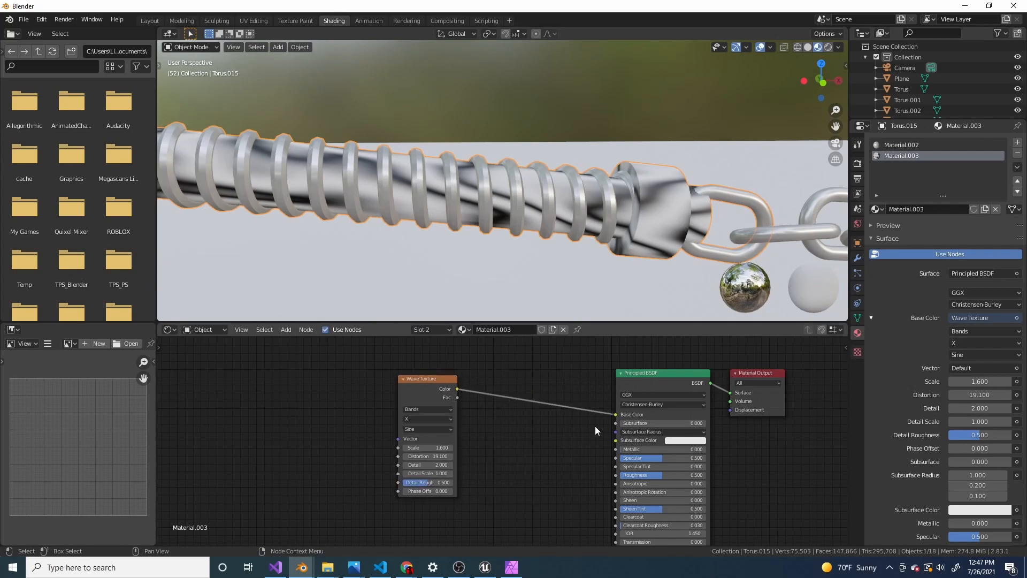
pyautogui.hotkey('shift', 'a')
pyautogui.click(538, 407)
pyautogui.write('color')
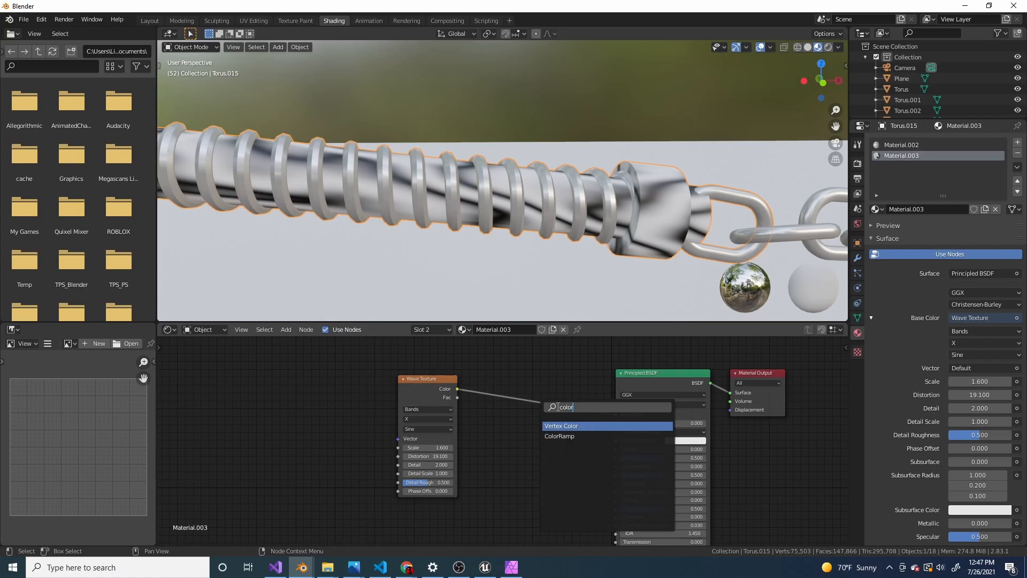
pyautogui.click(560, 436)
pyautogui.click(540, 447)
pyautogui.scroll(2, 539, 449)
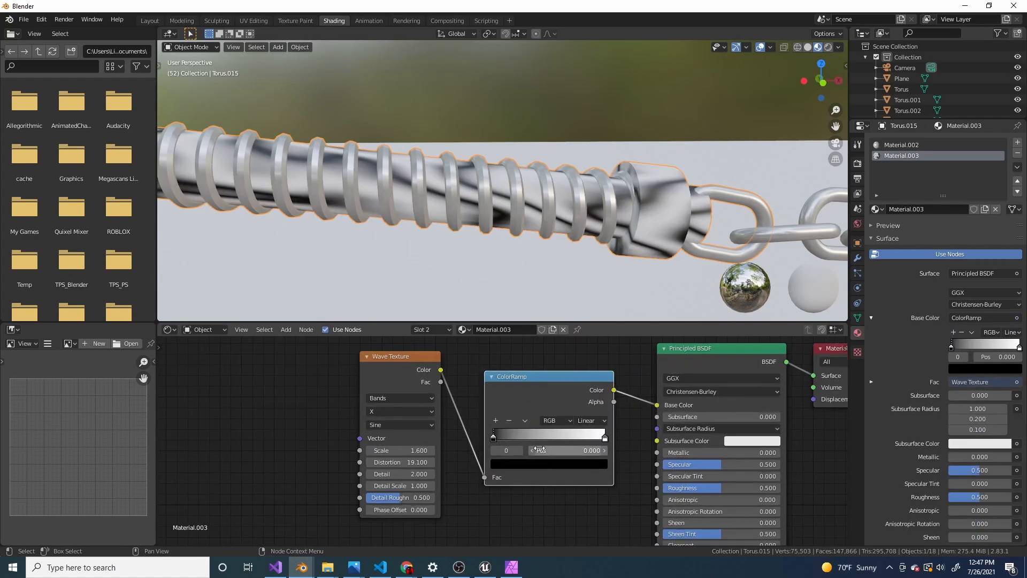
# Step: Set the ColorRamp's first stop, at position 0, to dark brown with hex 331802
pyautogui.click(493, 464)
pyautogui.moveTo(585, 328); pyautogui.dragTo(589, 298)
pyautogui.click(519, 378)
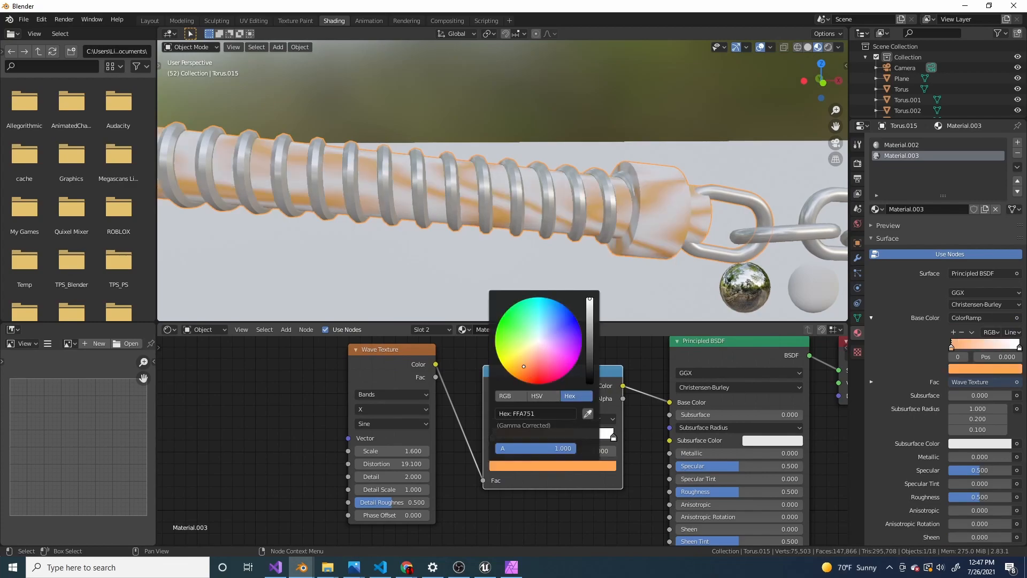
pyautogui.moveTo(581, 346); pyautogui.dragTo(586, 367)
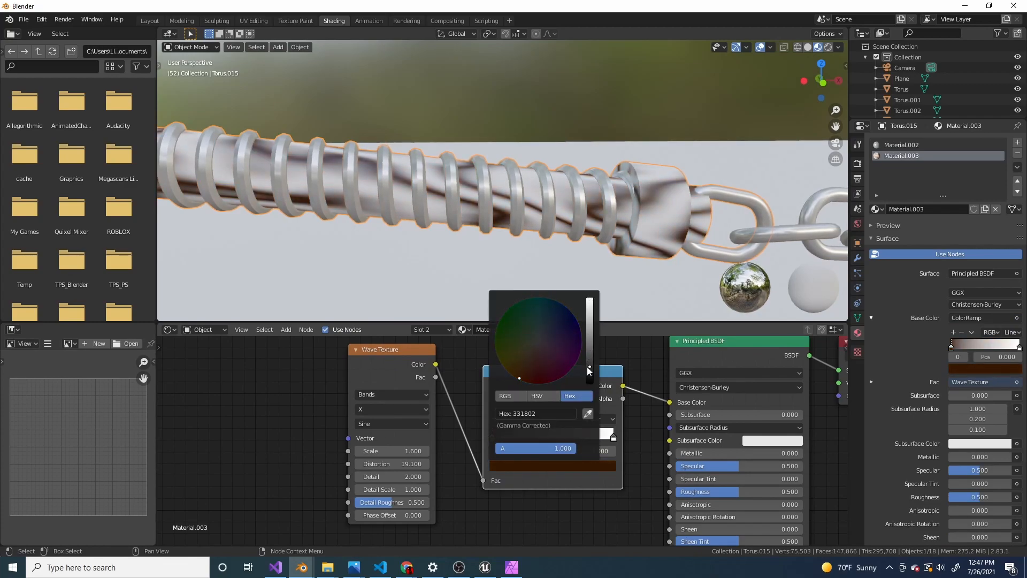
# Step: Set the ColorRamp's second stop, at position 1, to a reddish brown with hex 441D00
pyautogui.click(613, 438)
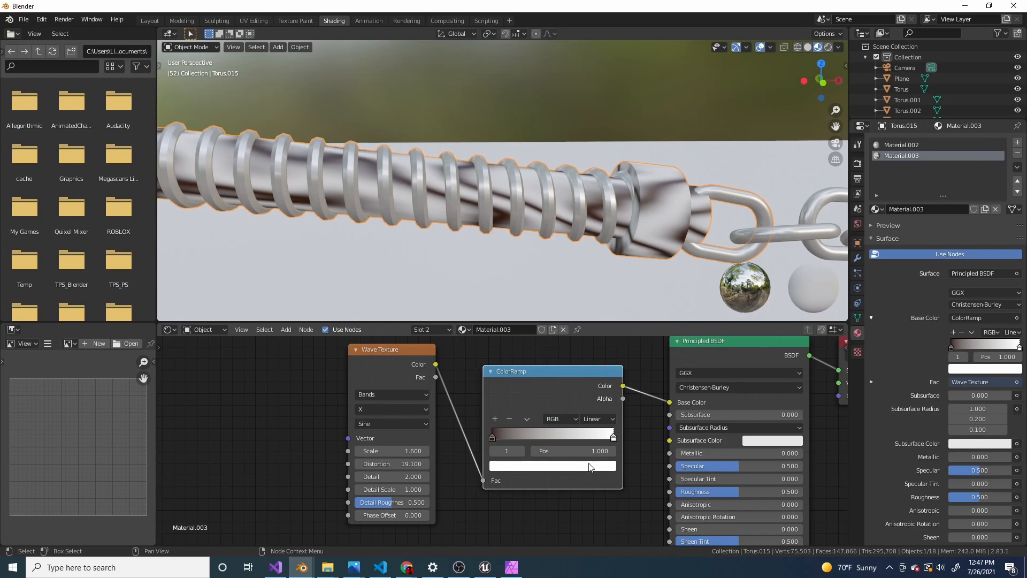
pyautogui.click(588, 466)
pyautogui.moveTo(589, 359); pyautogui.dragTo(590, 365)
pyautogui.moveTo(522, 370); pyautogui.dragTo(527, 376)
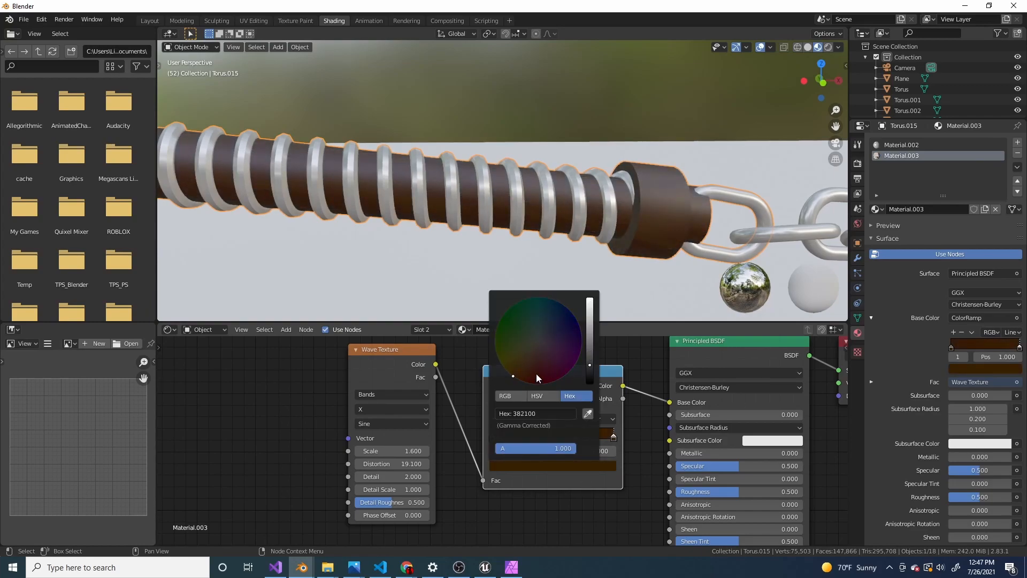
pyautogui.moveTo(582, 334); pyautogui.dragTo(588, 361)
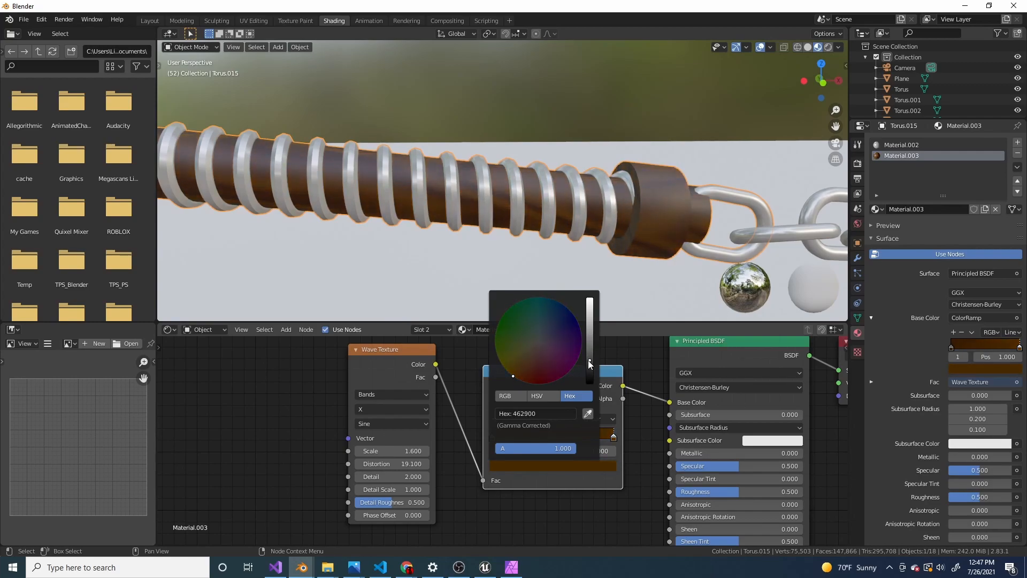
pyautogui.moveTo(519, 377); pyautogui.dragTo(525, 382)
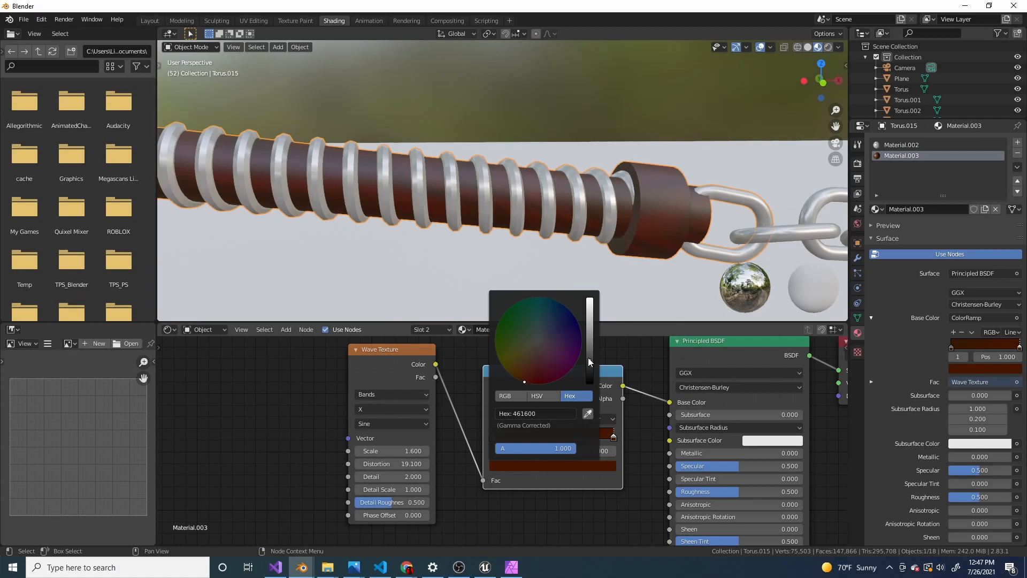
pyautogui.click(589, 352)
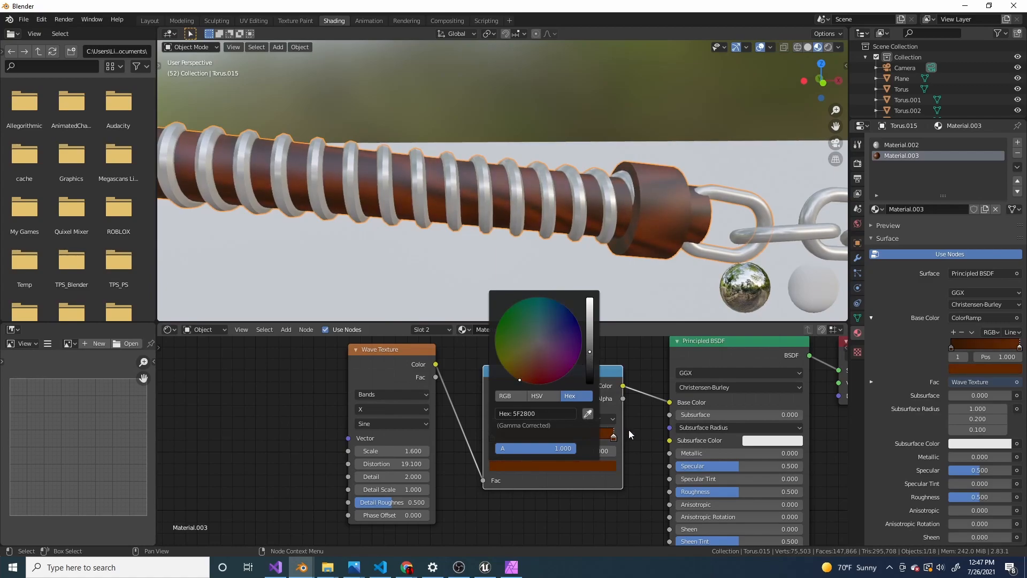
pyautogui.click(592, 362)
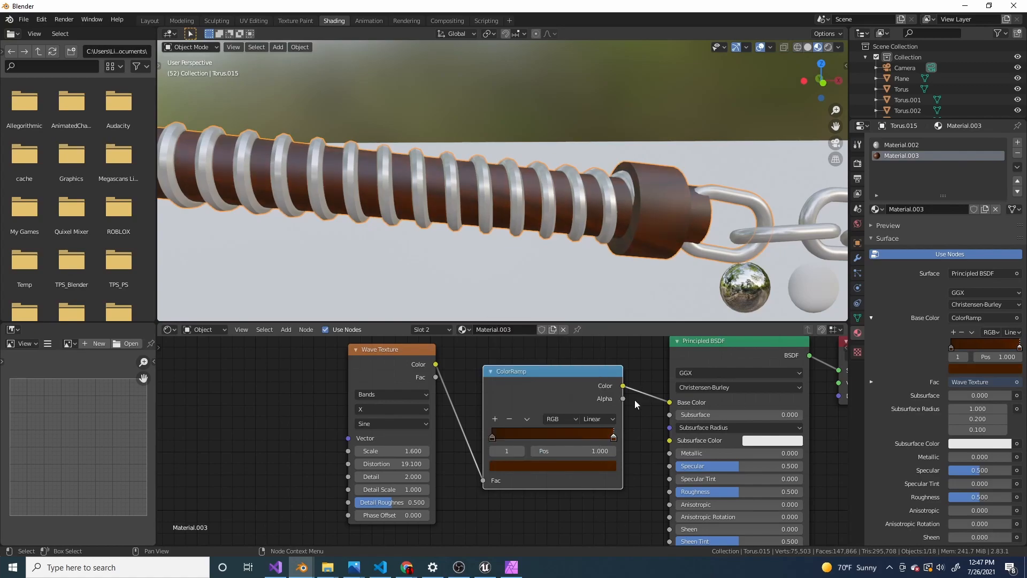
# Step: Brighten the ColorRamp's second stop to an orange-brown with hex 7B3400
pyautogui.scroll(-8, 464, 204)
pyautogui.scroll(8, 464, 204)
pyautogui.click(602, 463)
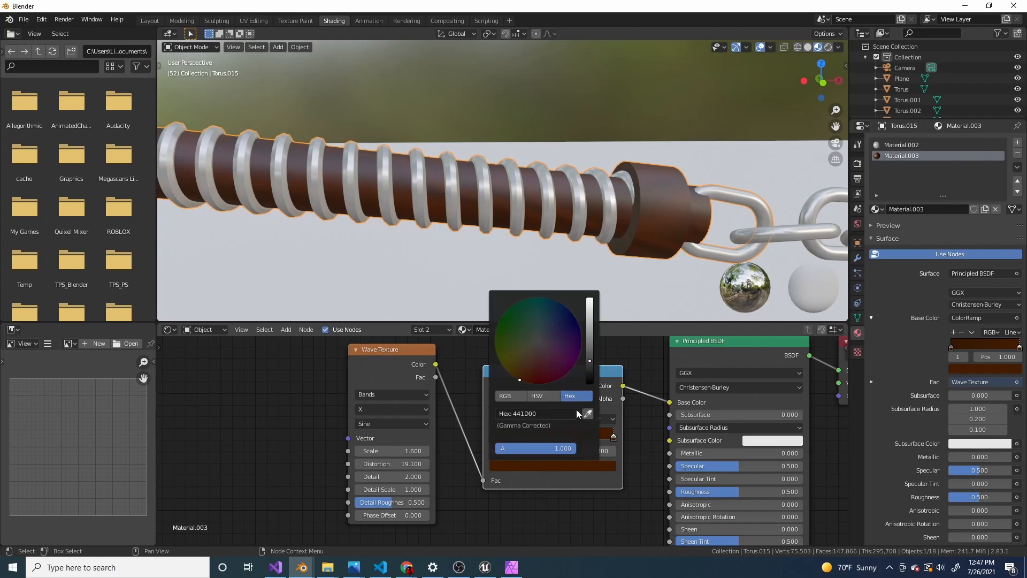
pyautogui.moveTo(589, 352); pyautogui.dragTo(589, 334)
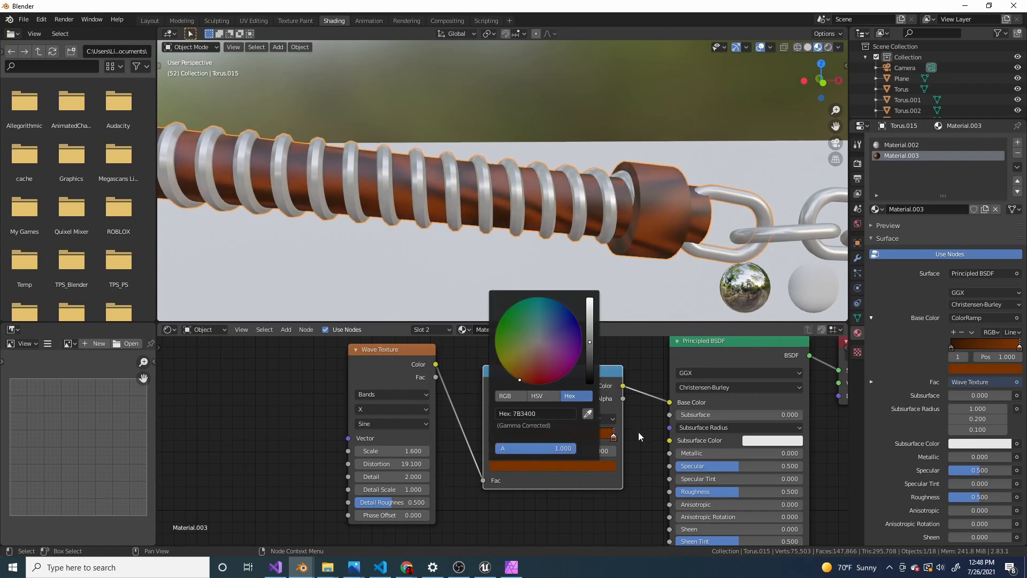
pyautogui.scroll(-8, 378, 138)
pyautogui.moveTo(378, 138); pyautogui.dragTo(434, 181, button='middle')
pyautogui.scroll(6, 533, 180)
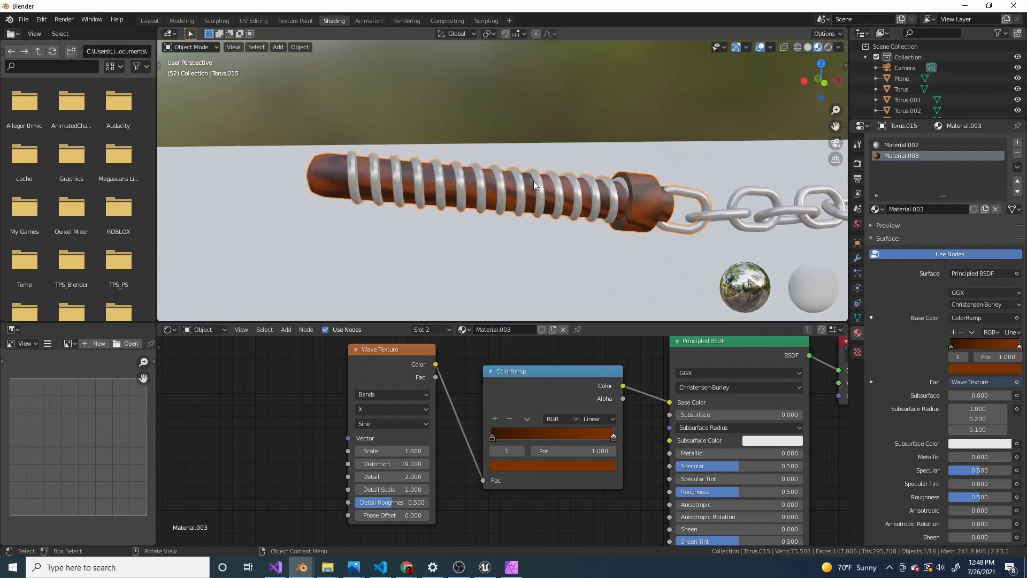
# Step: Add a third material slot with a new material and assign it to the handle's spiral wrap faces in Edit Mode
pyautogui.click(531, 181)
pyautogui.click(533, 174)
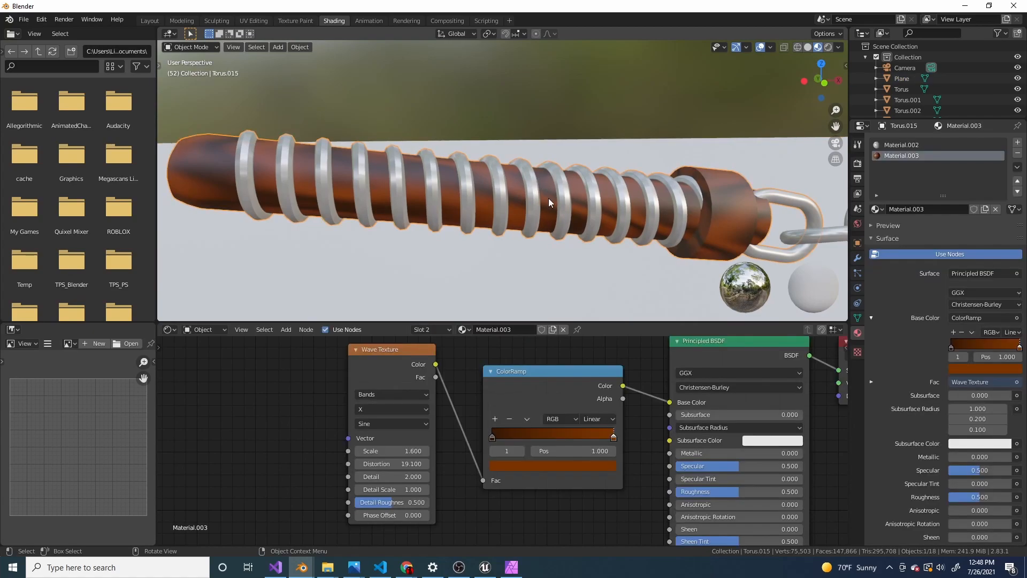
pyautogui.press('Tab')
pyautogui.click(1017, 142)
pyautogui.click(916, 209)
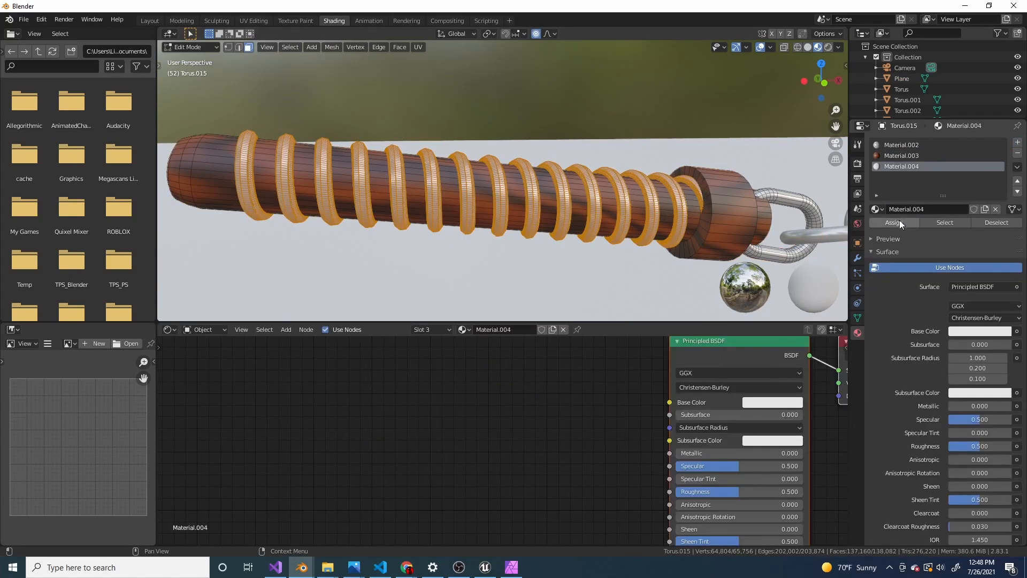
pyautogui.click(894, 222)
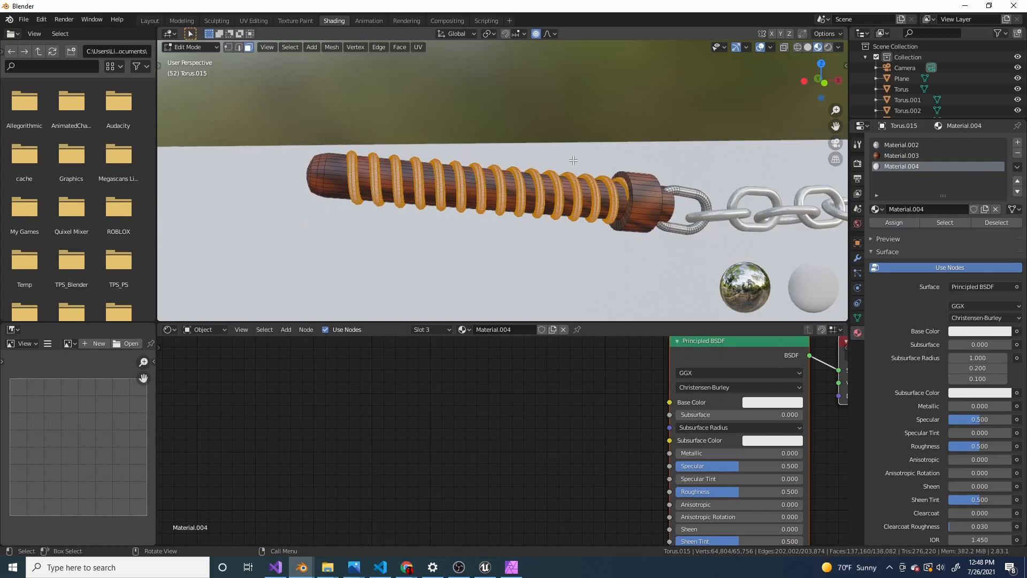
pyautogui.press('Tab')
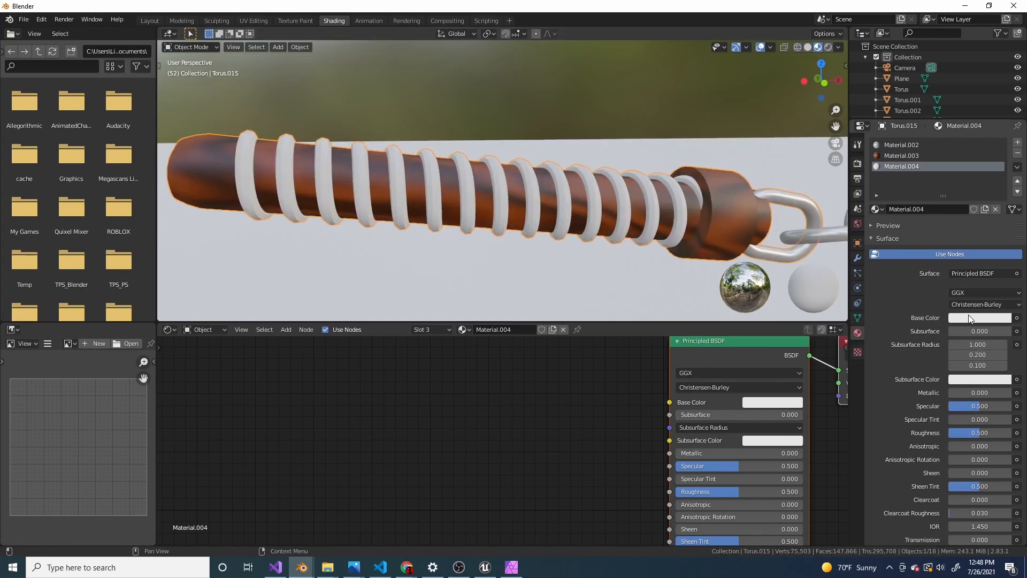
# Step: Set the spiral wrap material's Base Color to black and its Roughness to 1
pyautogui.click(970, 319)
pyautogui.moveTo(1003, 211); pyautogui.dragTo(1003, 245)
pyautogui.moveTo(535, 160); pyautogui.dragTo(552, 119, button='middle')
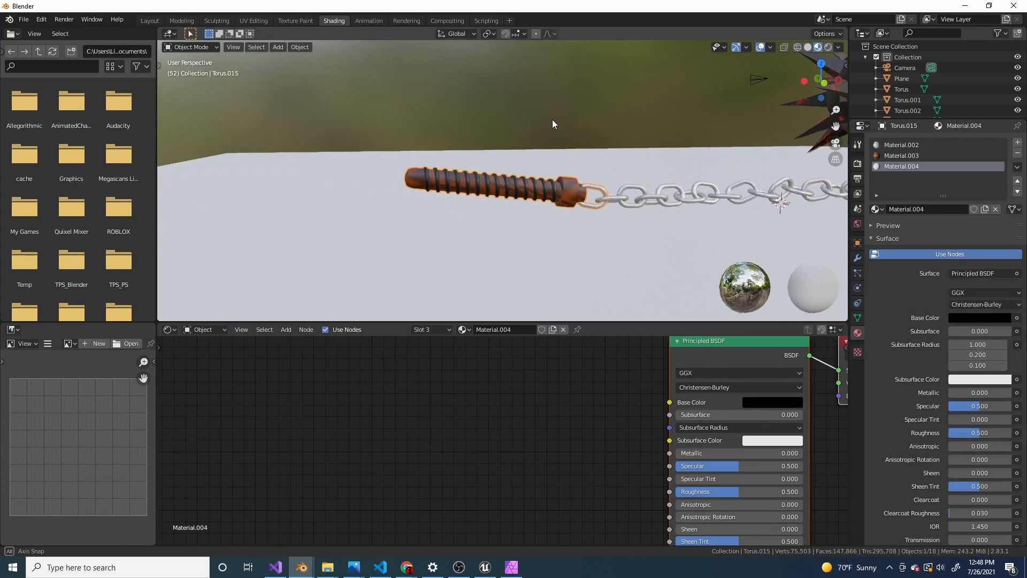
pyautogui.scroll(3, 544, 130)
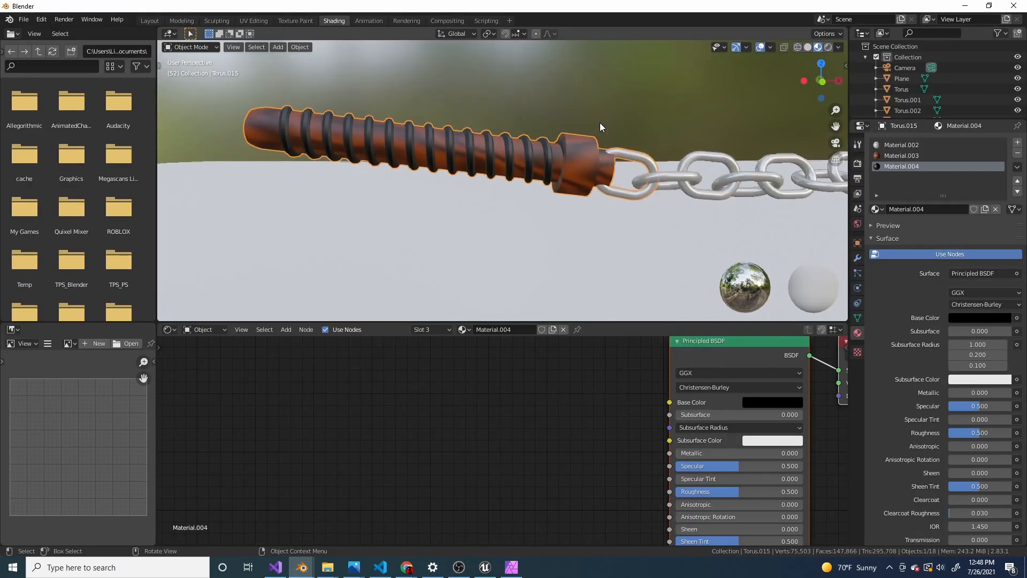
pyautogui.scroll(2, 600, 127)
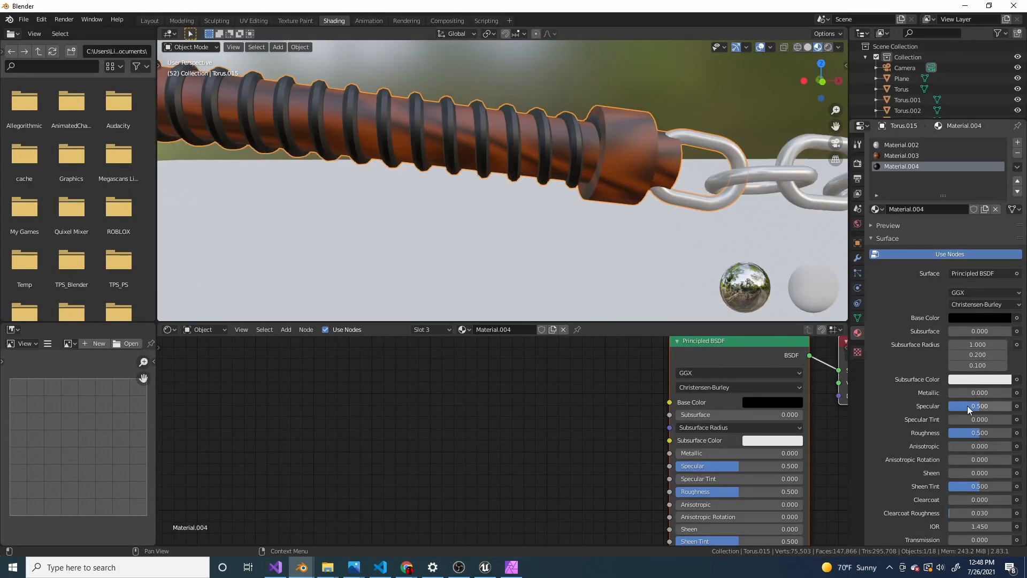
pyautogui.moveTo(979, 432); pyautogui.dragTo(1014, 432)
pyautogui.scroll(-3, 615, 210)
pyautogui.moveTo(628, 210); pyautogui.dragTo(582, 205, button='middle')
pyautogui.scroll(4, 572, 209)
pyautogui.scroll(-4, 573, 206)
pyautogui.scroll(-4, 586, 205)
pyautogui.scroll(5, 529, 181)
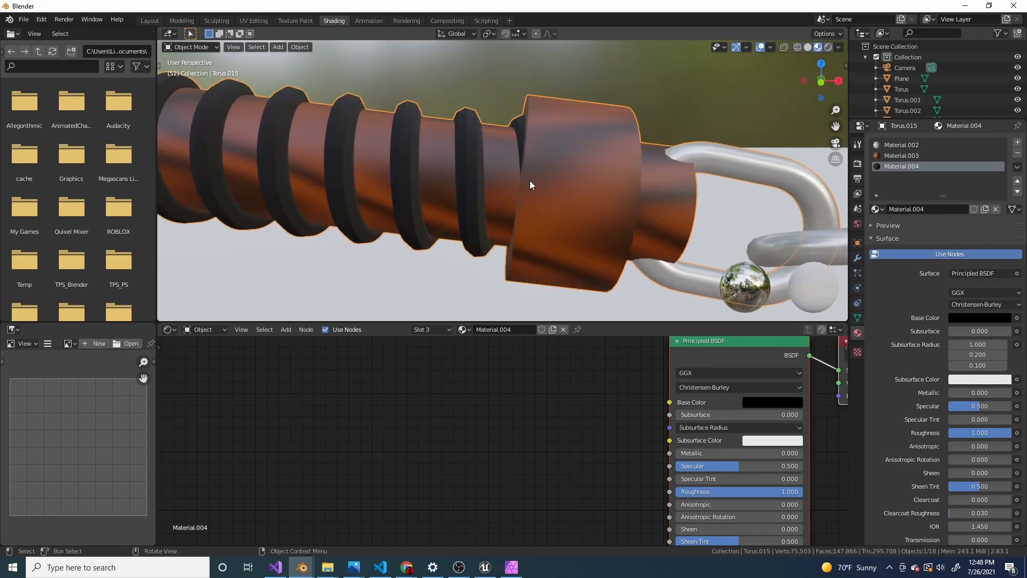
# Step: Lighten the spiral wrap material's Base Color slightly to a very dark grey
pyautogui.press('Tab')
pyautogui.press('Tab')
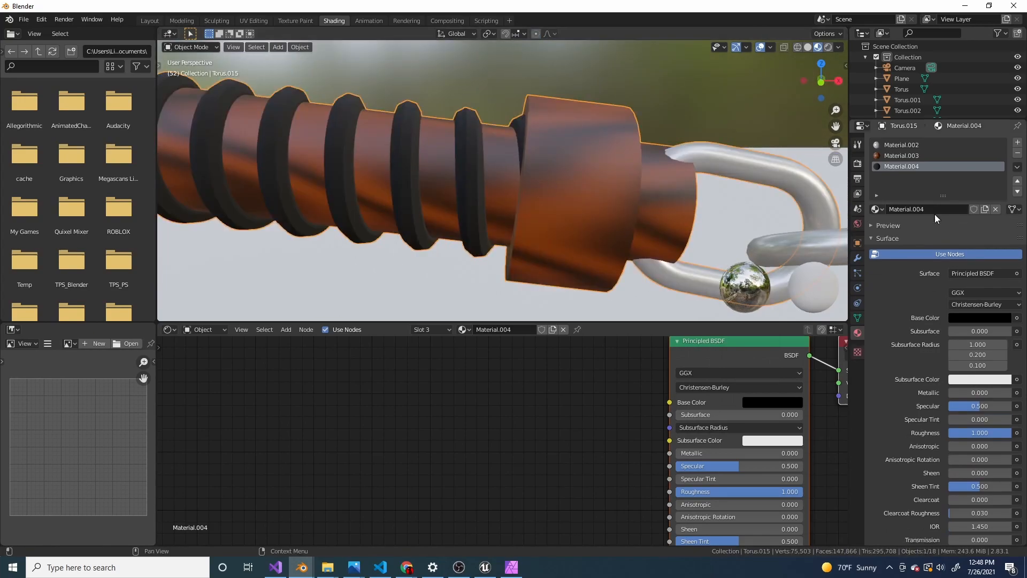
pyautogui.click(1000, 317)
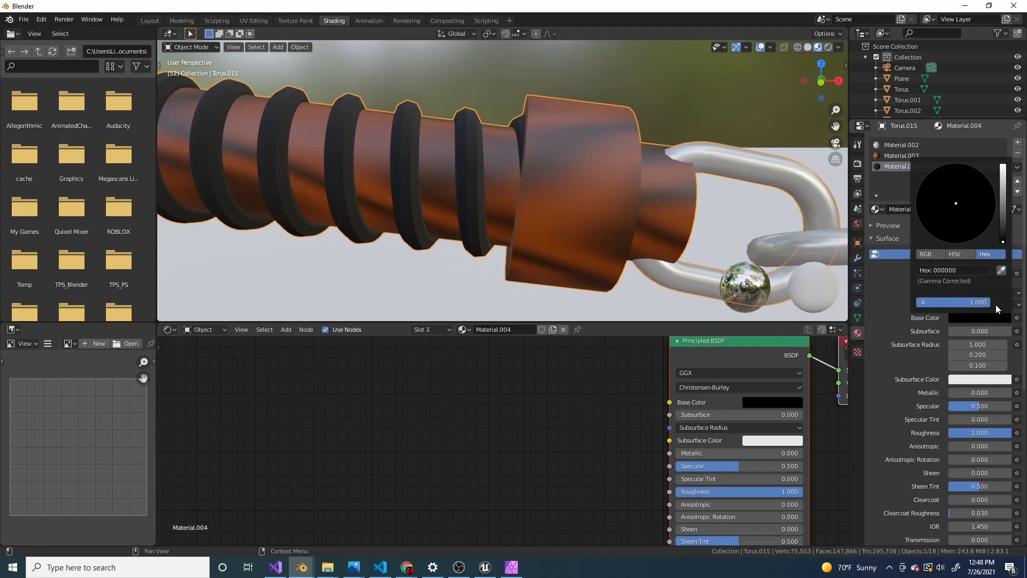
pyautogui.click(1004, 233)
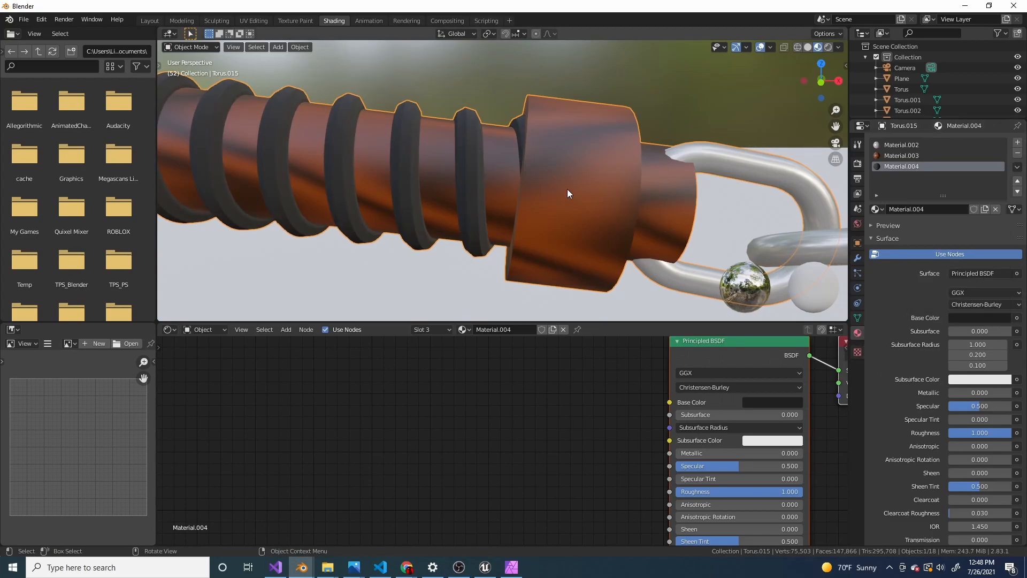
# Step: Examine the handle's materials together with the chain from different angles and distances
pyautogui.scroll(-6, 567, 192)
pyautogui.click(633, 129)
pyautogui.moveTo(604, 162); pyautogui.dragTo(656, 233, button='middle')
pyautogui.scroll(-3, 695, 207)
pyautogui.scroll(5, 660, 209)
pyautogui.scroll(-5, 668, 213)
pyautogui.scroll(4, 617, 151)
# Step: Enter Edit Mode on the handle object at its chain end
pyautogui.scroll(6, 525, 231)
pyautogui.keyDown('shift'); pyautogui.moveTo(539, 258); pyautogui.dragTo(574, 174, button='middle'); pyautogui.keyUp('shift')
pyautogui.press('Tab')
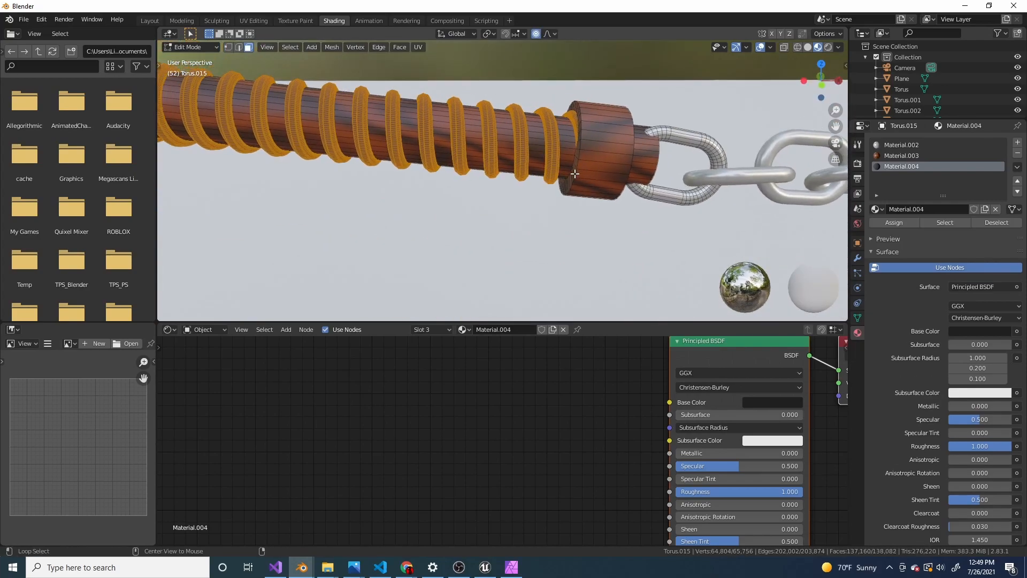
pyautogui.hotkey('alt', 'a')
pyautogui.keyDown('alt'); pyautogui.click(618, 165); pyautogui.keyUp('alt')
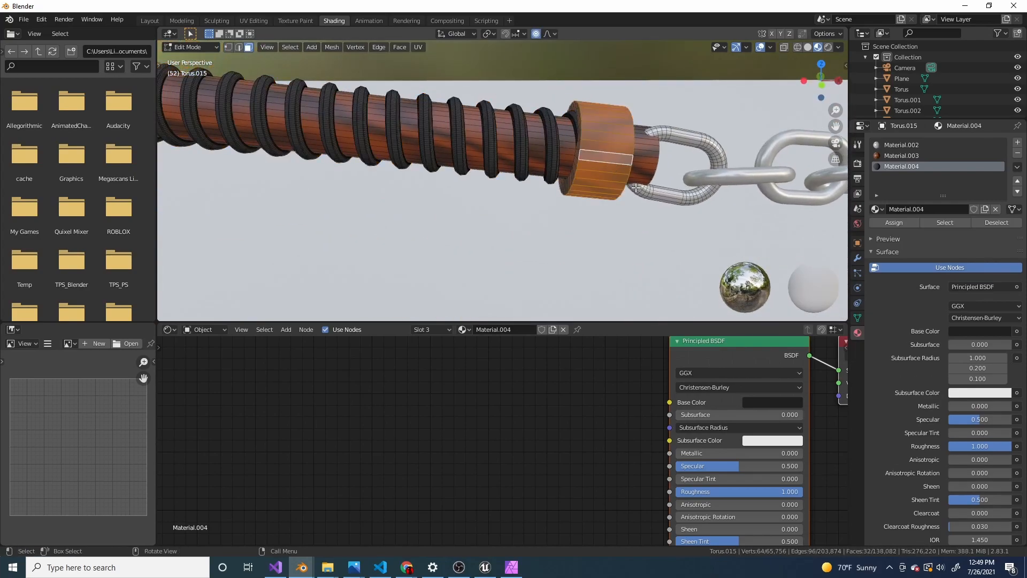
pyautogui.hotkey('ctrl', 'b')
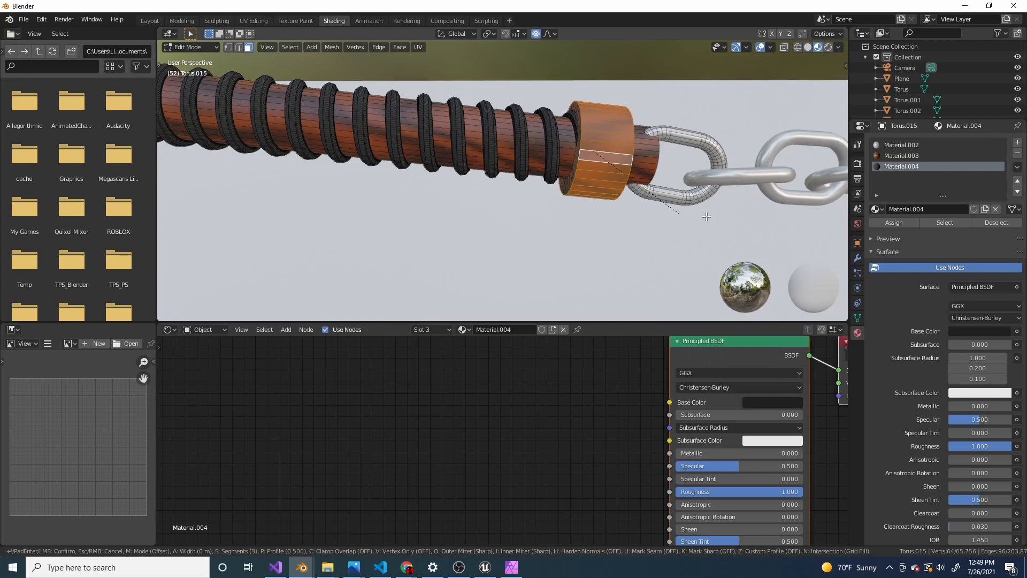
pyautogui.rightClick(705, 213)
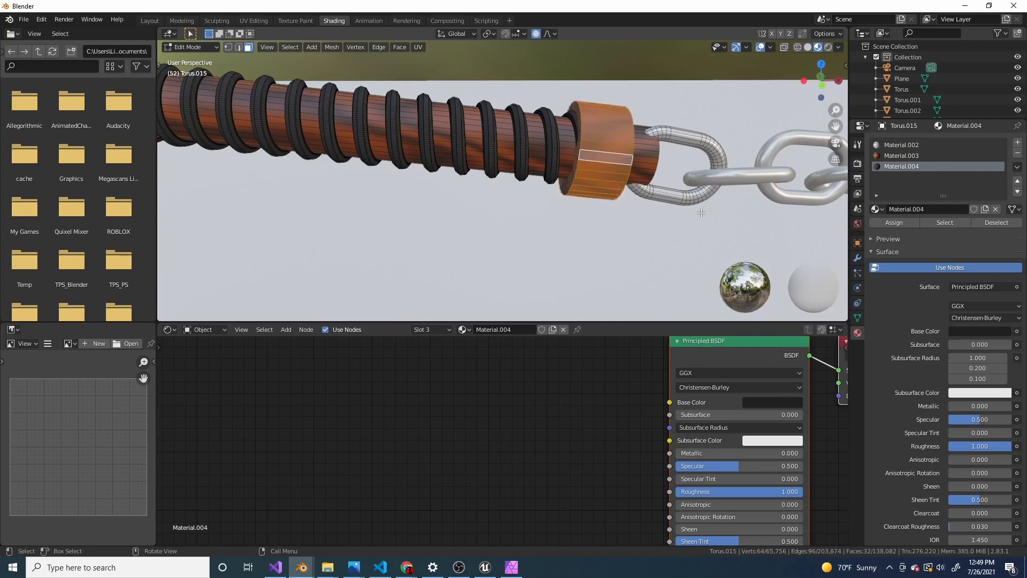
# Step: Bevel both rim edge loops of the collar at the handle's chain end with 2 segments and a width of about 0.24 m, returning to Object Mode
pyautogui.click(240, 48)
pyautogui.keyDown('alt'); pyautogui.click(579, 154); pyautogui.keyUp('alt')
pyautogui.moveTo(580, 155); pyautogui.dragTo(535, 153, button='middle')
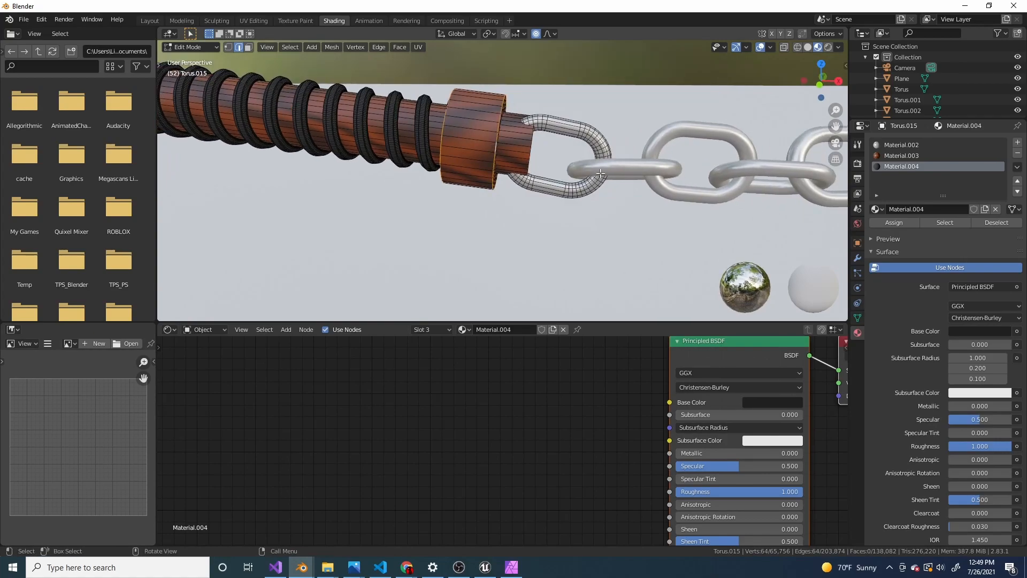
pyautogui.hotkey('ctrl', 'b')
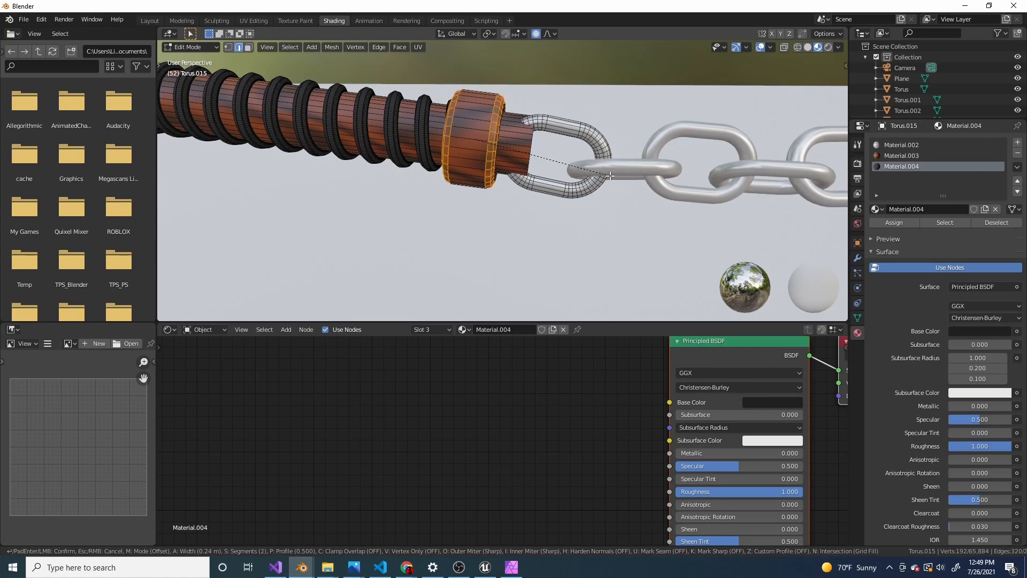
pyautogui.click(609, 176)
pyautogui.press('Tab')
pyautogui.scroll(-4, 617, 175)
pyautogui.moveTo(621, 176); pyautogui.dragTo(582, 149, button='middle')
pyautogui.scroll(4, 645, 175)
pyautogui.scroll(3, 614, 153)
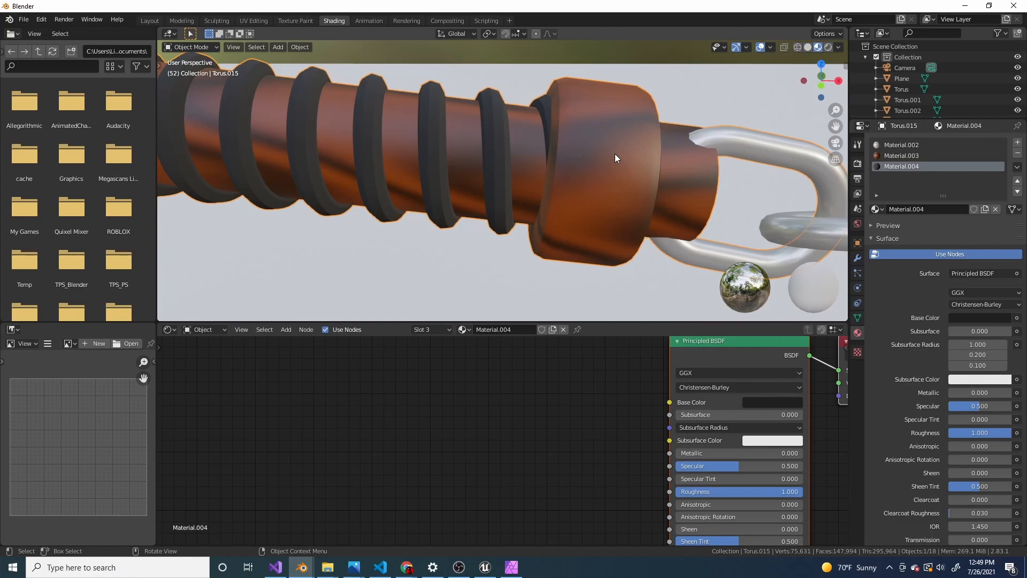
pyautogui.scroll(-5, 615, 153)
pyautogui.moveTo(596, 157); pyautogui.dragTo(584, 179, button='middle')
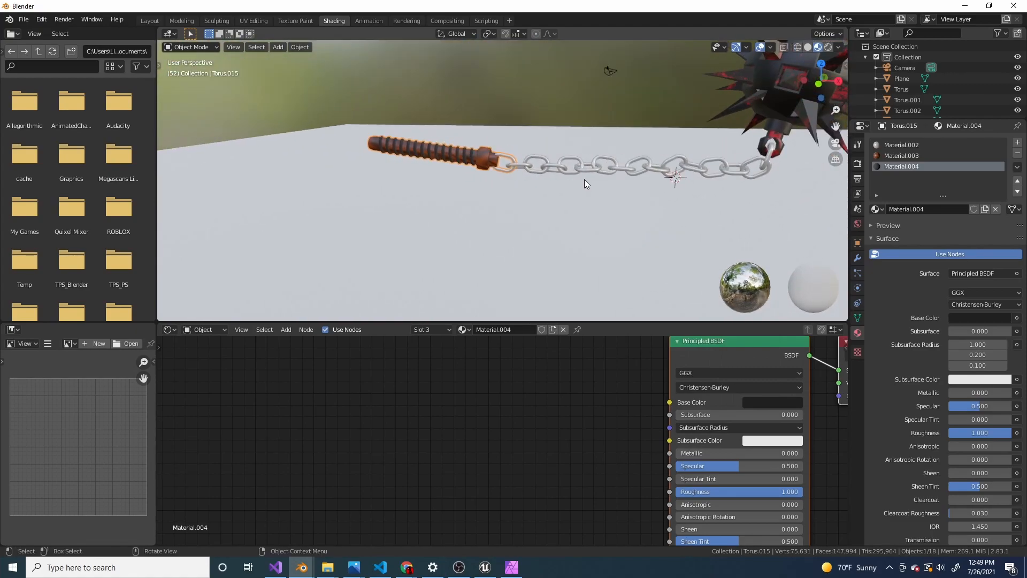
# Step: Select the scene camera, clear its location and look through it
pyautogui.click(609, 72)
pyautogui.scroll(-4, 630, 128)
pyautogui.scroll(1, 631, 141)
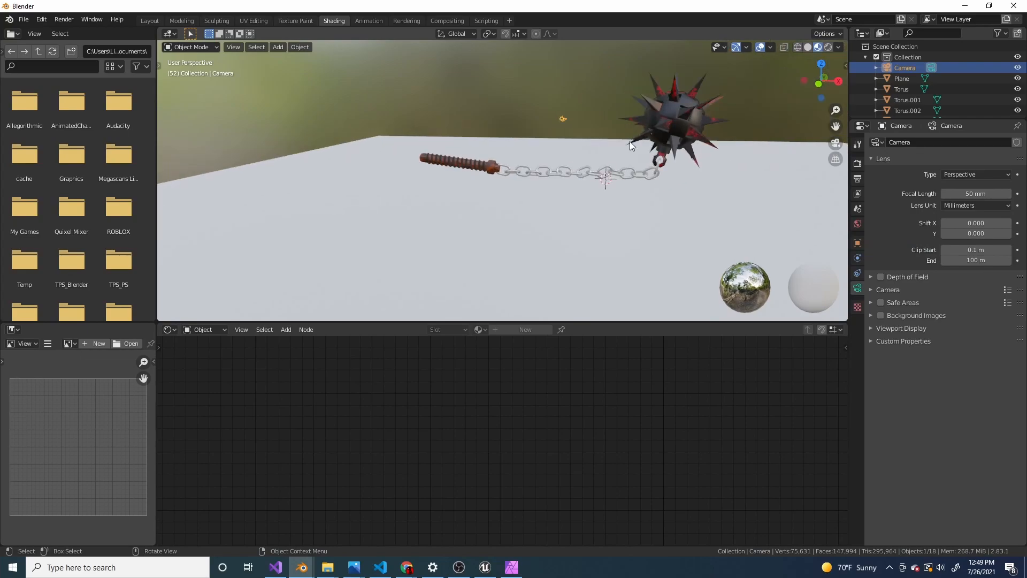
pyautogui.scroll(-3, 620, 143)
pyautogui.scroll(4, 612, 151)
pyautogui.scroll(-2, 613, 158)
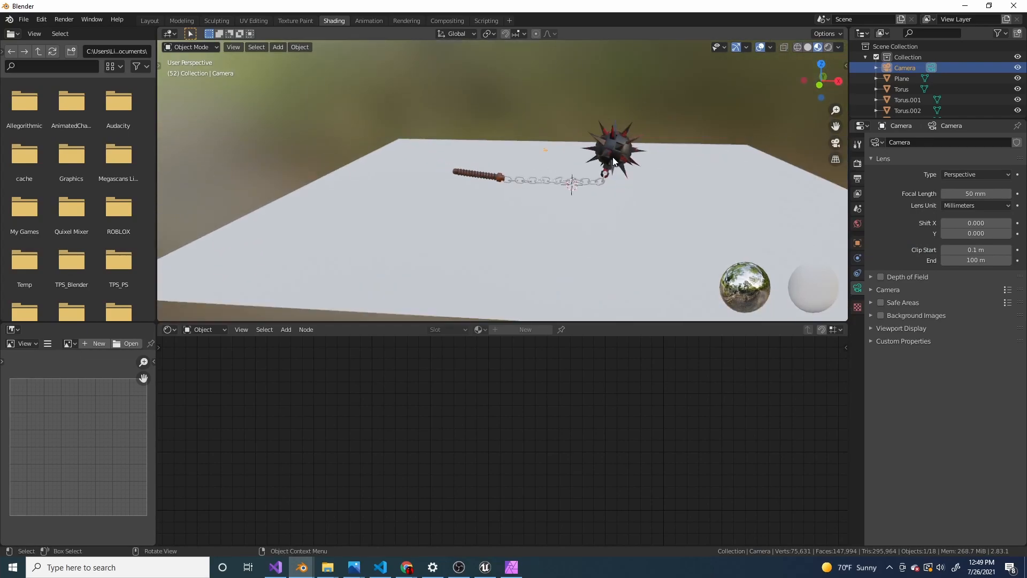
pyautogui.scroll(4, 612, 156)
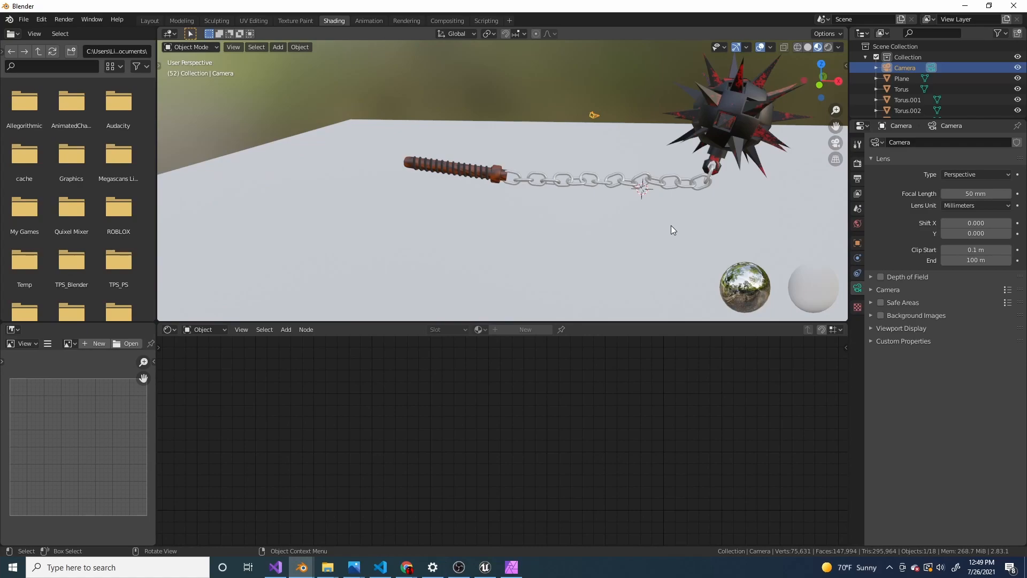
pyautogui.press('KP_0')
pyautogui.moveTo(671, 225); pyautogui.dragTo(641, 185, button='middle')
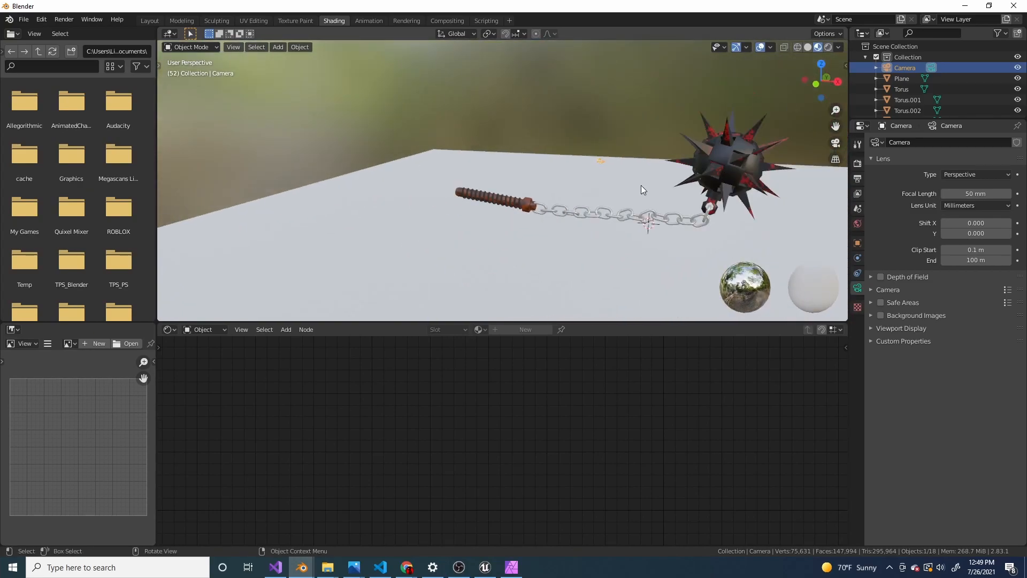
pyautogui.scroll(-3, 653, 198)
pyautogui.press('KP_0')
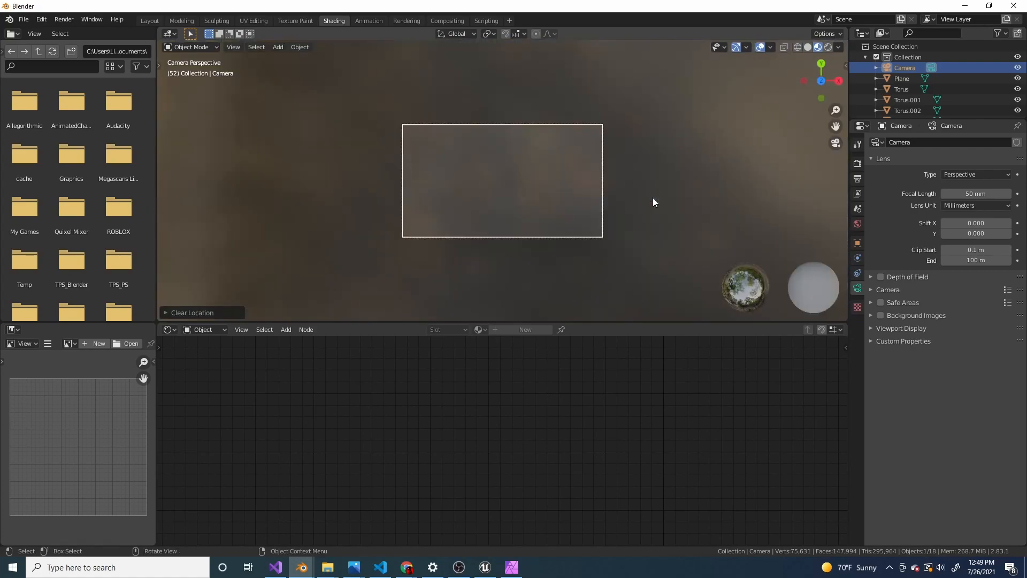
pyautogui.scroll(3, 557, 175)
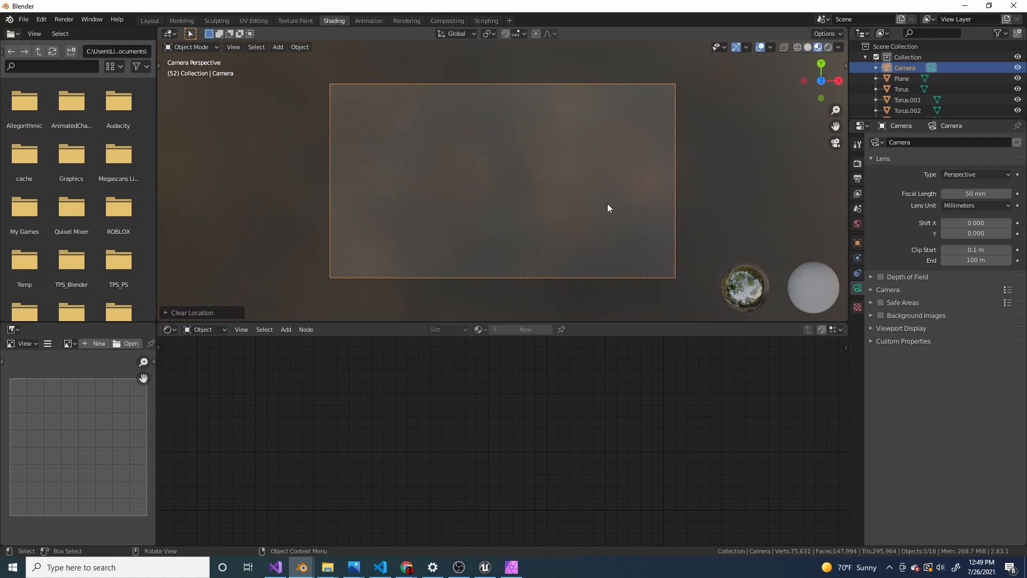
# Step: Fly the camera away from the chain links and around toward a diagonal view from the handle end
pyautogui.hotkey('shift', '`')
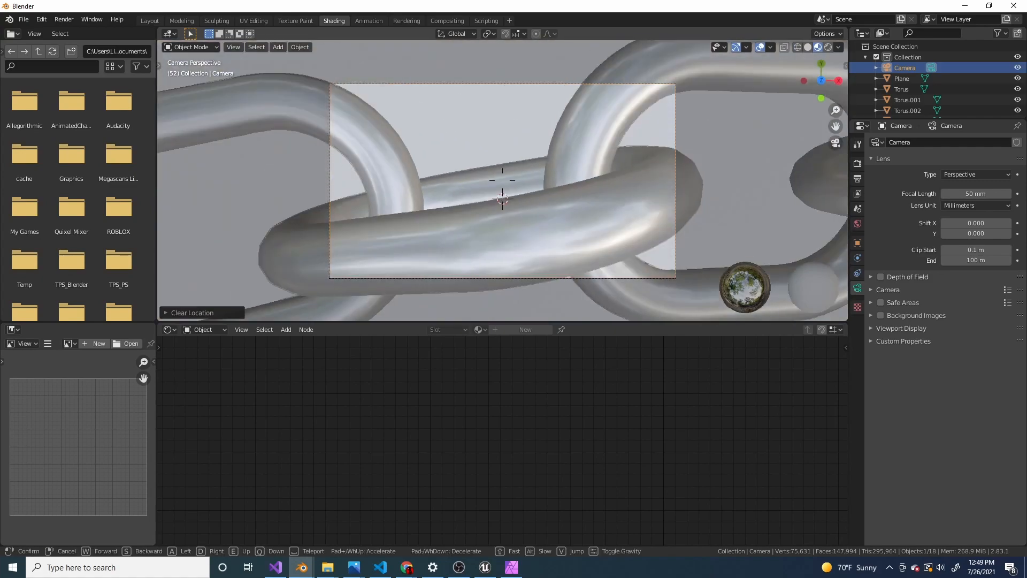
pyautogui.press('s')
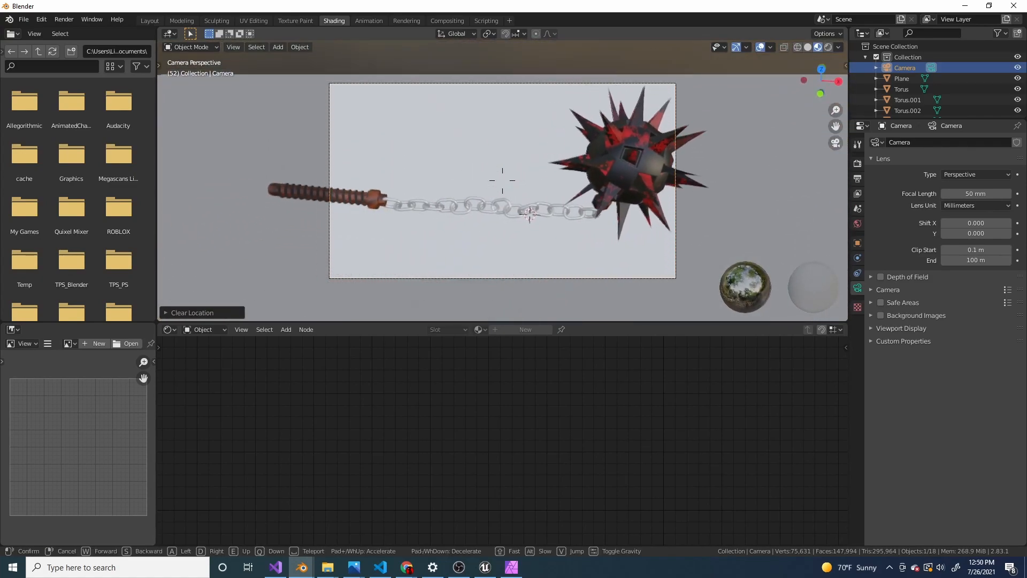
pyautogui.press('w')
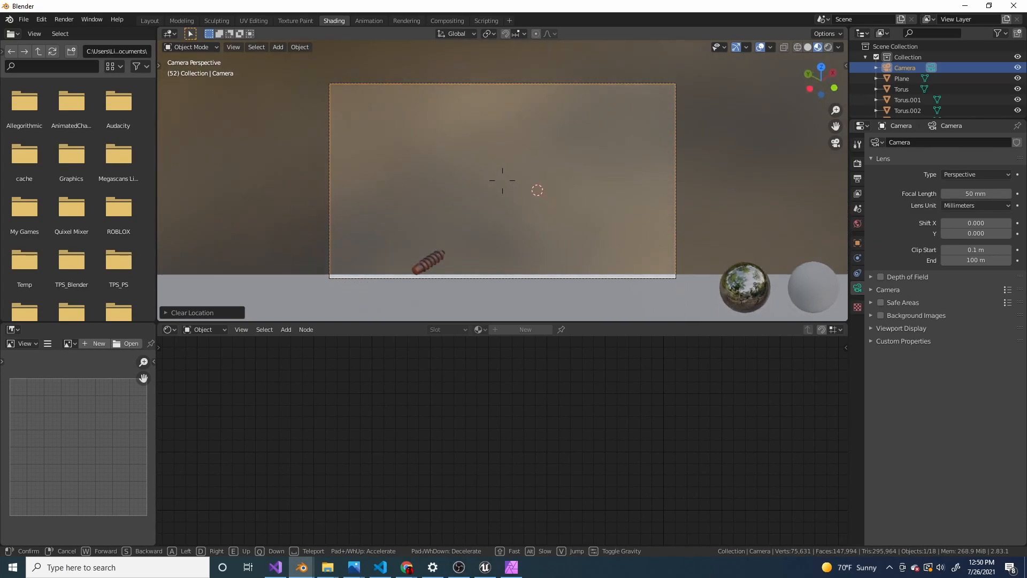
pyautogui.click(500, 188)
pyautogui.press('Home')
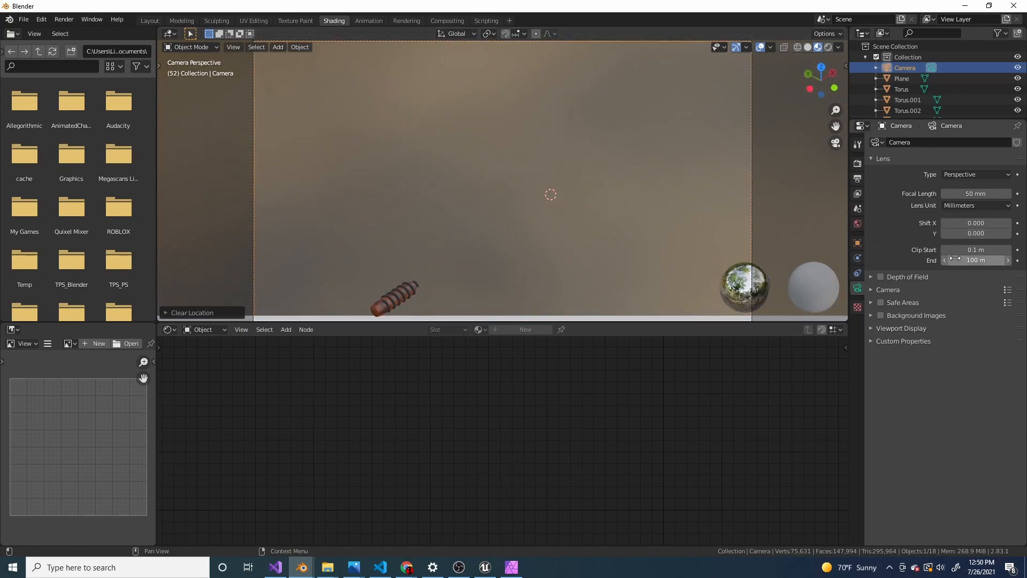
# Step: Set the camera's clip End to 176 m and frame the whole weapon diagonally in the camera view
pyautogui.moveTo(976, 260)
pyautogui.mouseDown()
pyautogui.moveTo(1011, 260)
pyautogui.moveTo(982, 260)
pyautogui.mouseUp()
pyautogui.scroll(-2, 574, 109)
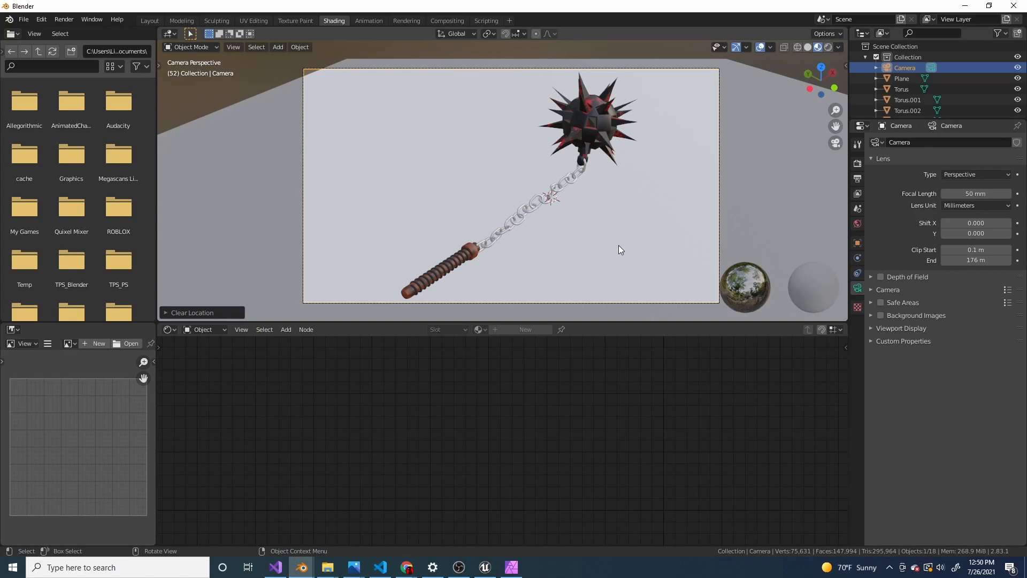
pyautogui.scroll(3, 582, 141)
pyautogui.scroll(-3, 590, 179)
# Step: Switch the camera view to Rendered shading and set the render engine to Cycles
pyautogui.moveTo(589, 178); pyautogui.dragTo(490, 160, button='middle')
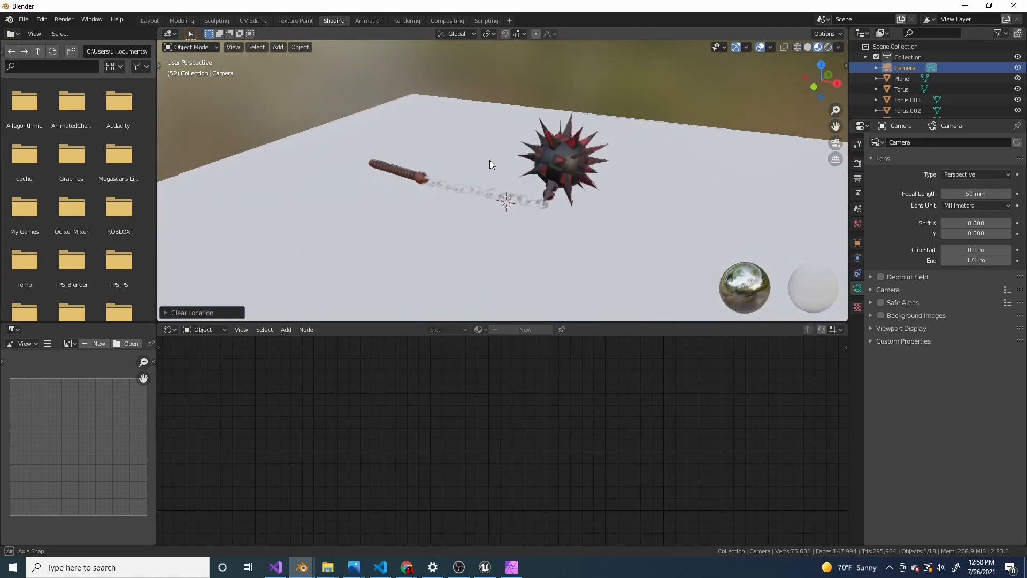
pyautogui.scroll(3, 585, 202)
pyautogui.moveTo(586, 202); pyautogui.dragTo(611, 177, button='middle')
pyautogui.press('KP_0')
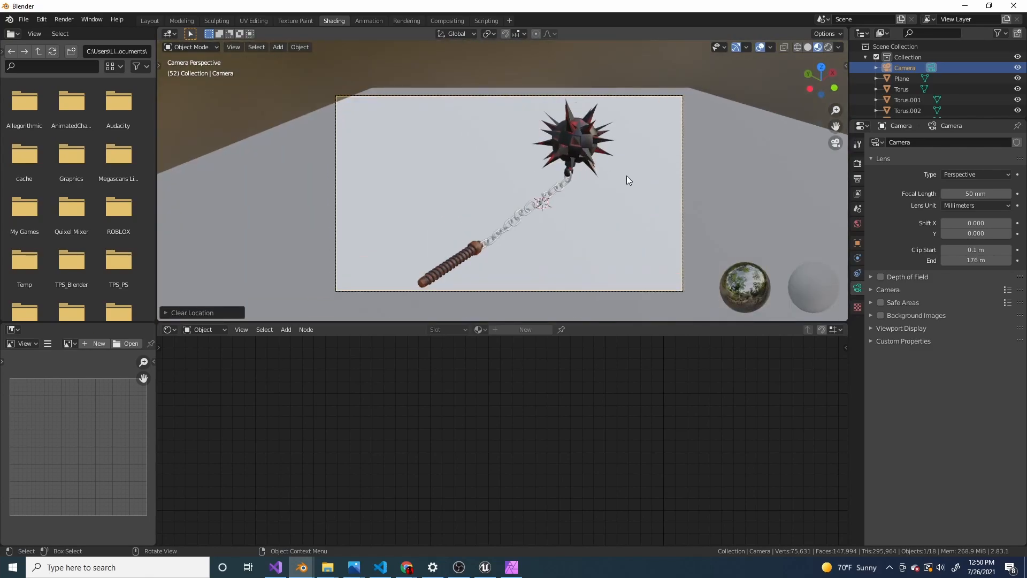
pyautogui.click(765, 93)
pyautogui.click(828, 49)
pyautogui.scroll(1, 781, 151)
pyautogui.click(855, 163)
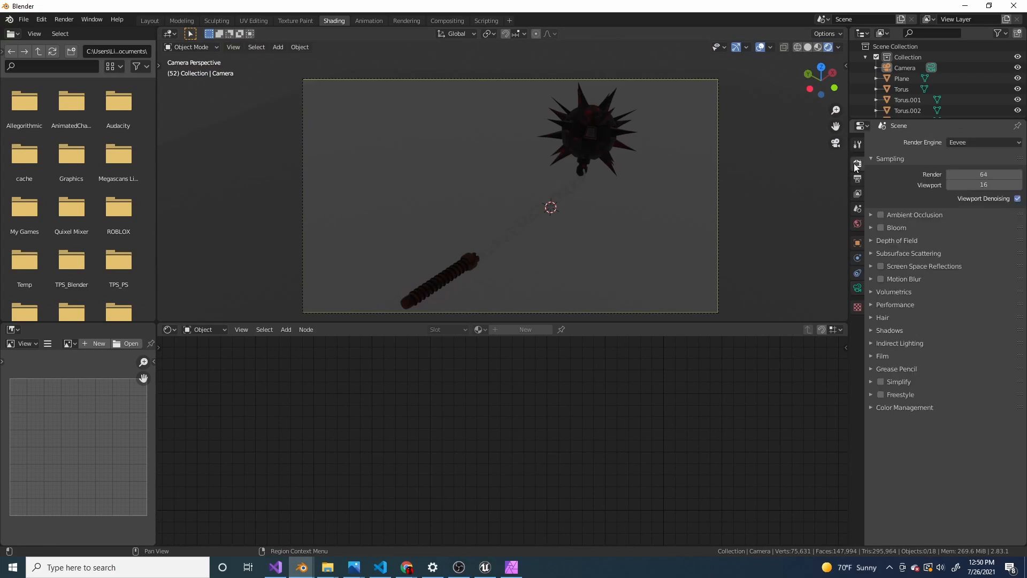
pyautogui.click(1006, 142)
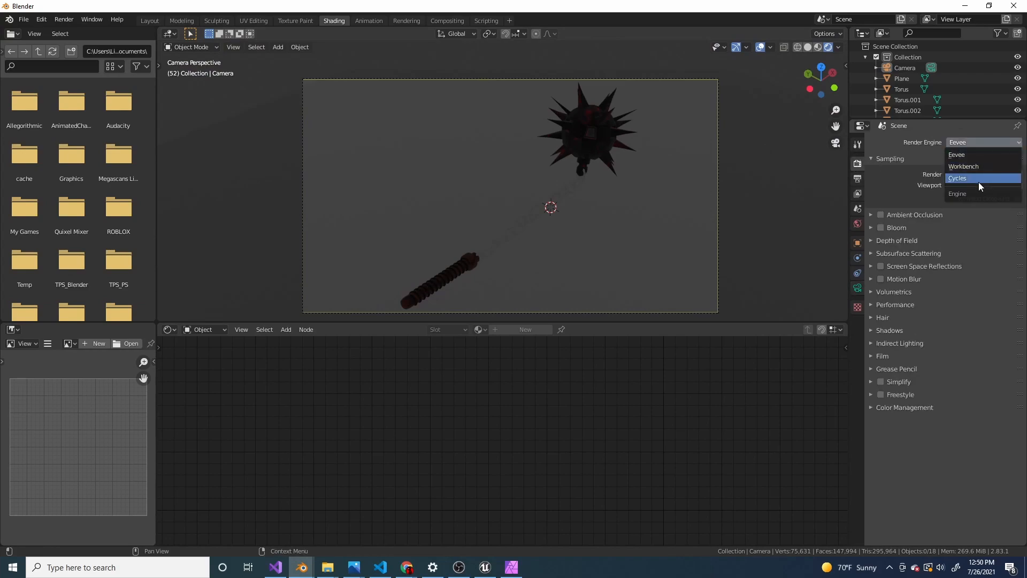
pyautogui.click(977, 182)
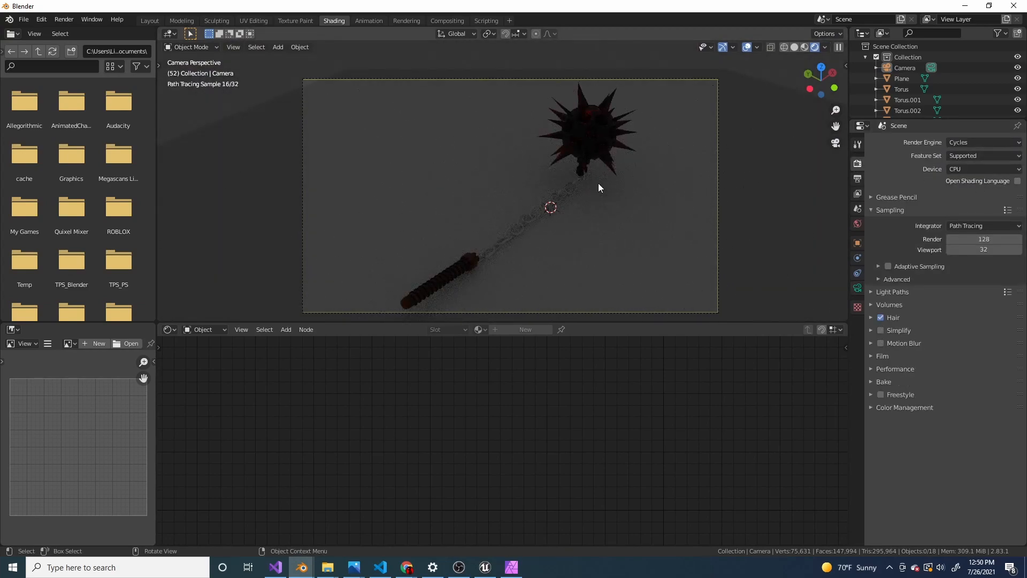
# Step: Give the ground plane a new material with its Base Color set to pure white, FFFFFF
pyautogui.scroll(1, 598, 184)
pyautogui.click(705, 156)
pyautogui.scroll(-1, 693, 194)
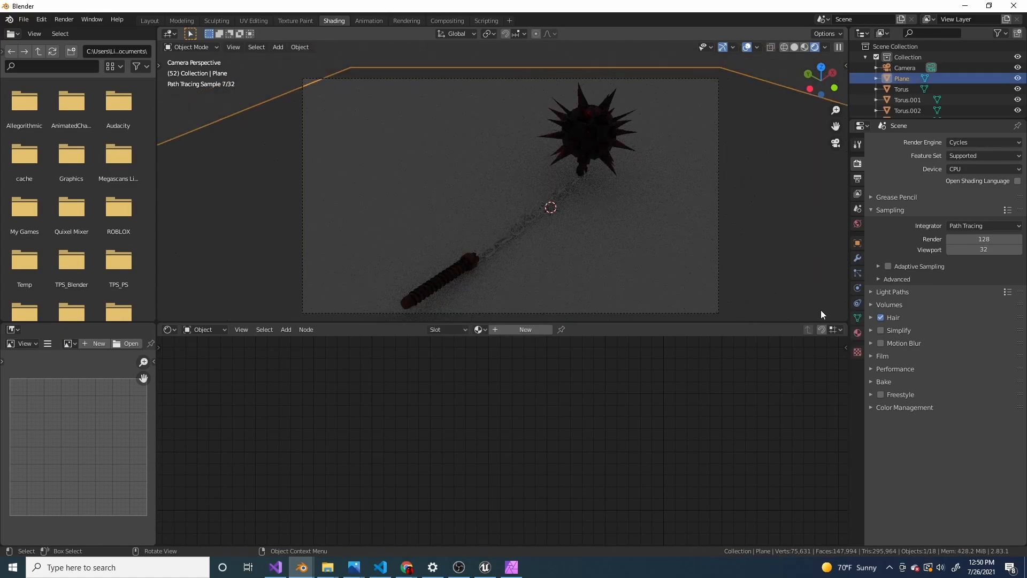
pyautogui.click(857, 334)
pyautogui.click(933, 181)
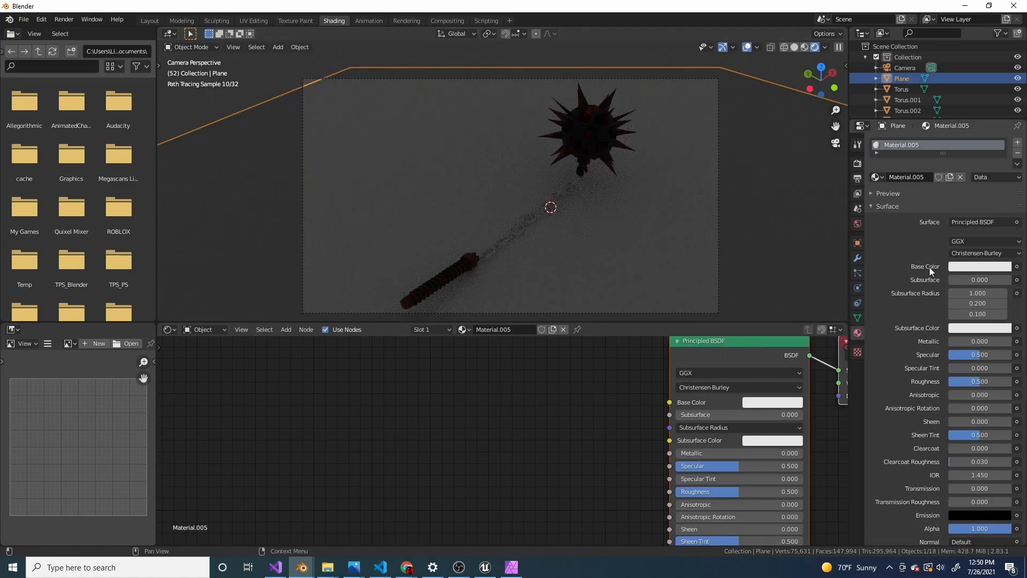
pyautogui.scroll(2, 515, 161)
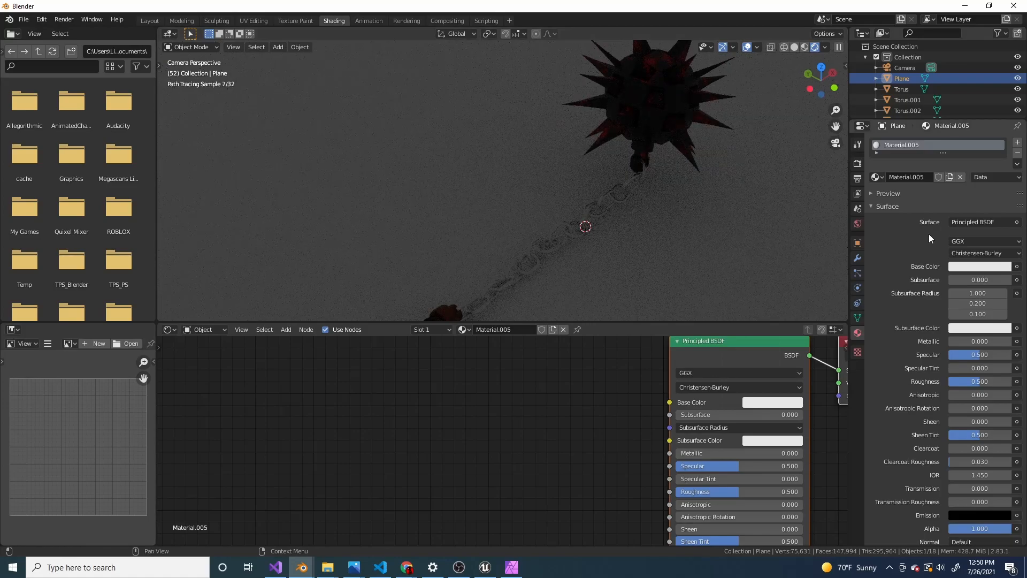
pyautogui.click(969, 267)
pyautogui.moveTo(1003, 124); pyautogui.dragTo(1003, 109)
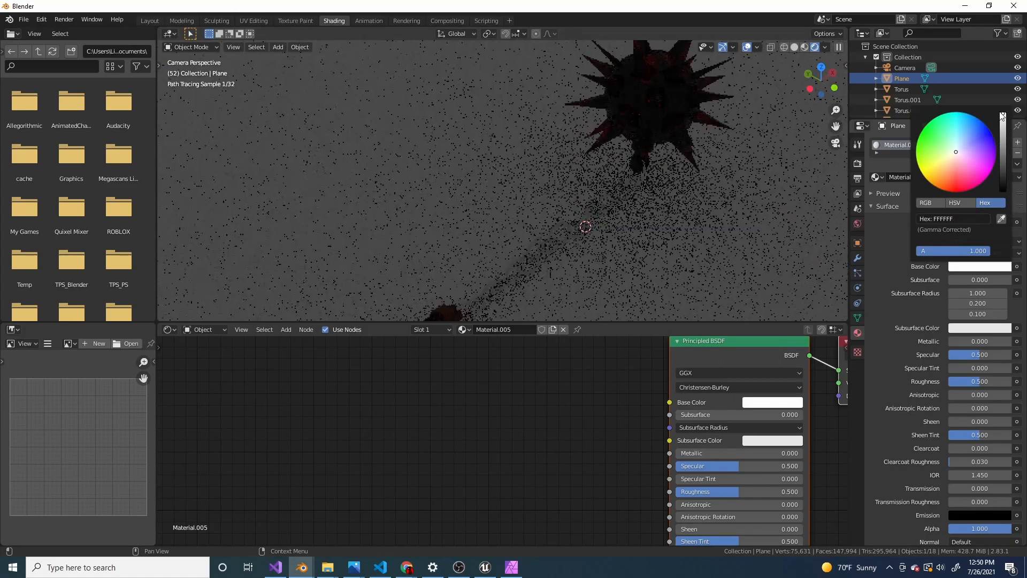
# Step: Try lighting the weapon with a Sun light and delete that light
pyautogui.scroll(-4, 589, 253)
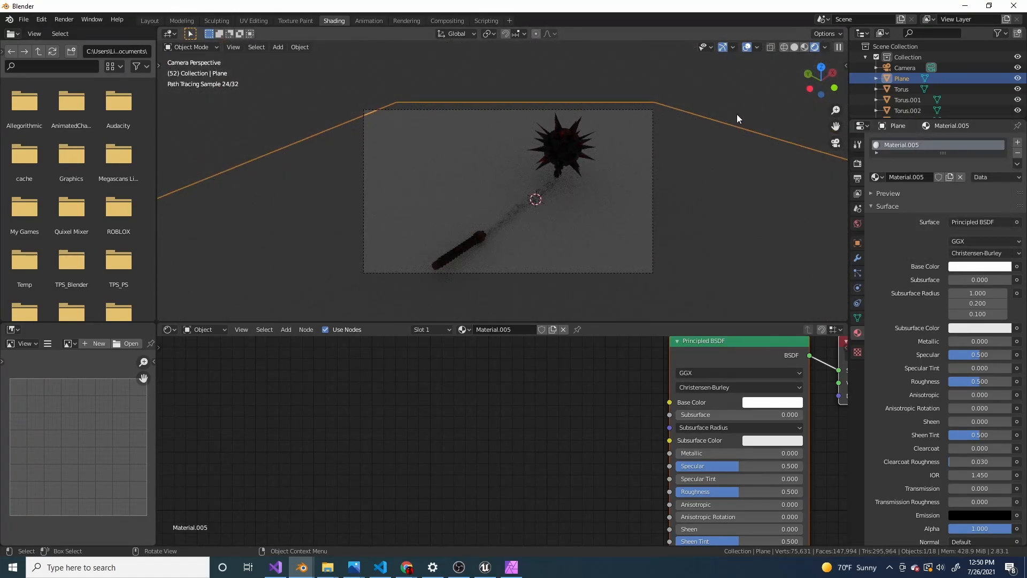
pyautogui.hotkey('shift', 'a')
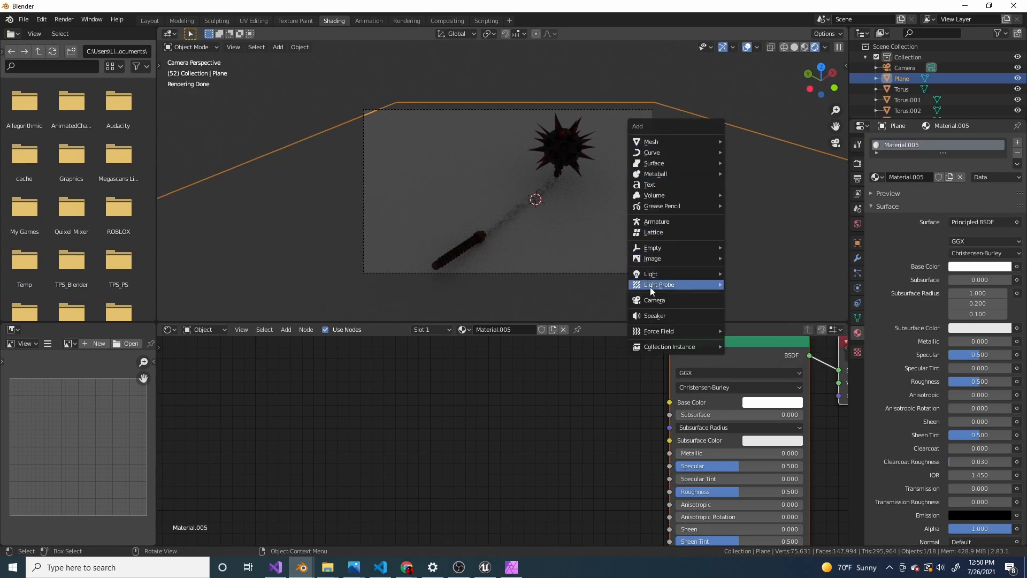
pyautogui.moveTo(660, 272)
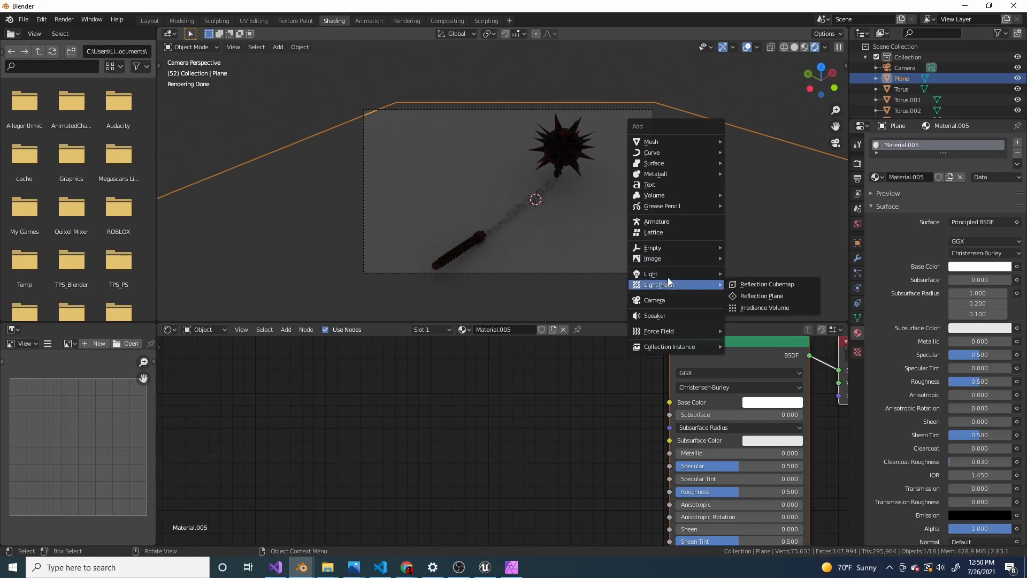
pyautogui.moveTo(696, 275)
pyautogui.click(755, 286)
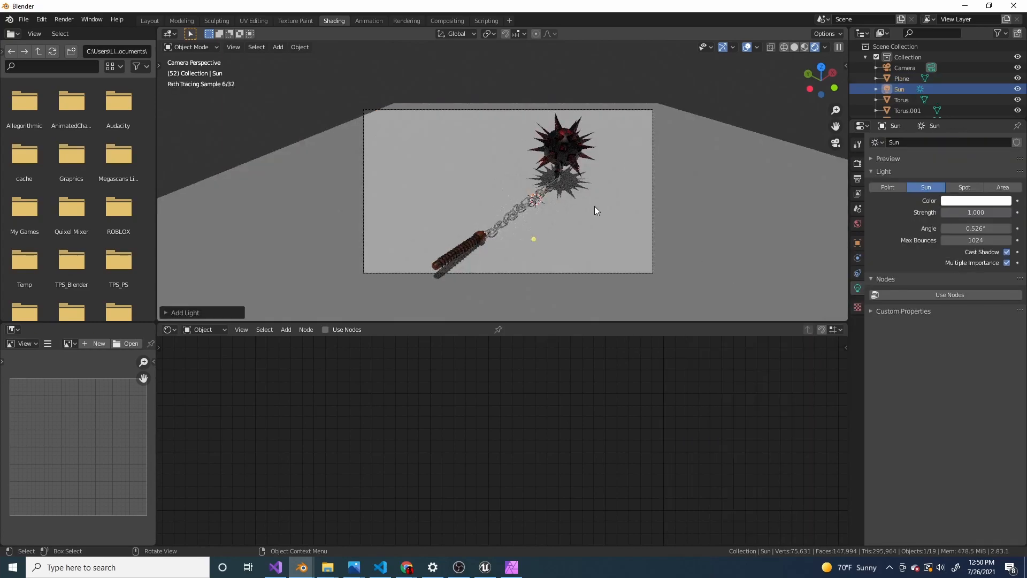
pyautogui.scroll(3, 610, 224)
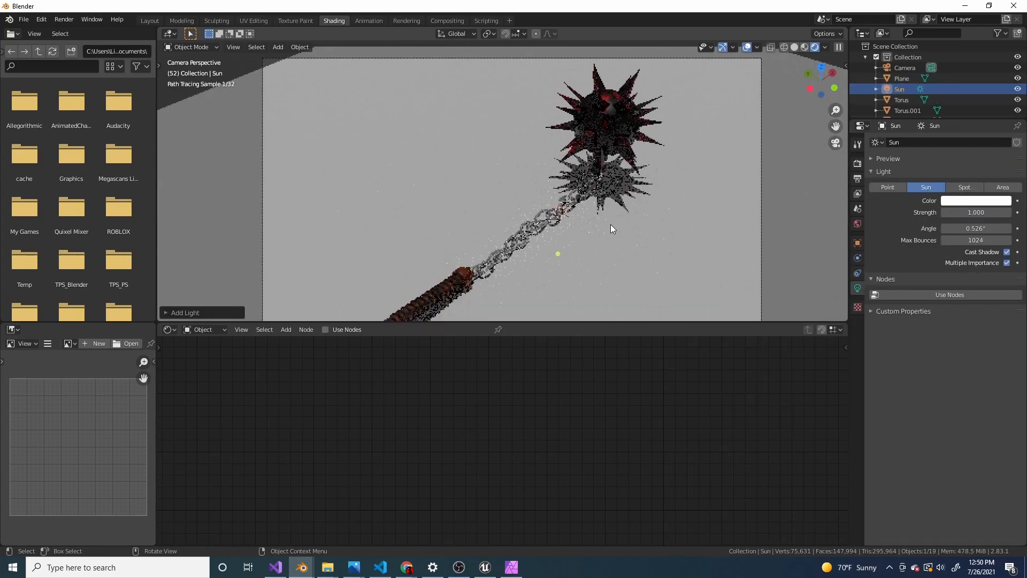
pyautogui.scroll(-2, 611, 223)
pyautogui.press('x')
pyautogui.click(611, 224)
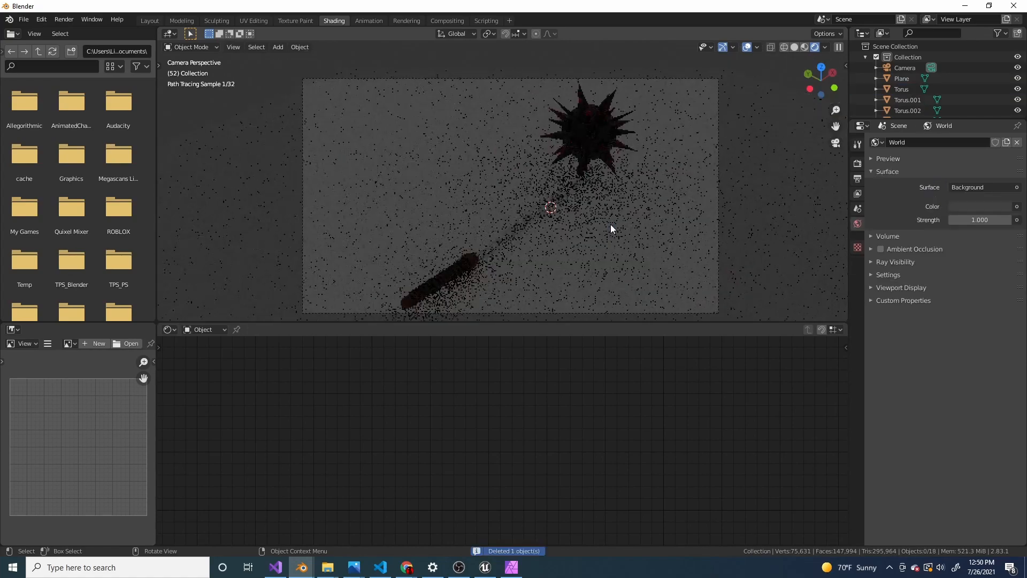
# Step: Return the viewport to Material Preview shading
pyautogui.click(804, 47)
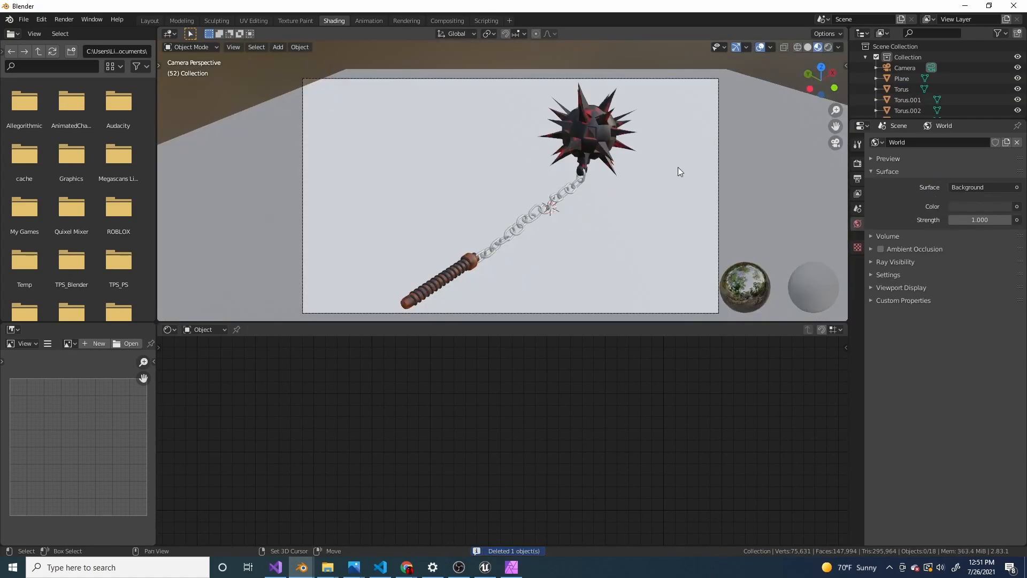
# Step: Add a mesh plane to the scene
pyautogui.hotkey('shift', 'a')
pyautogui.moveTo(648, 41)
pyautogui.click(767, 42)
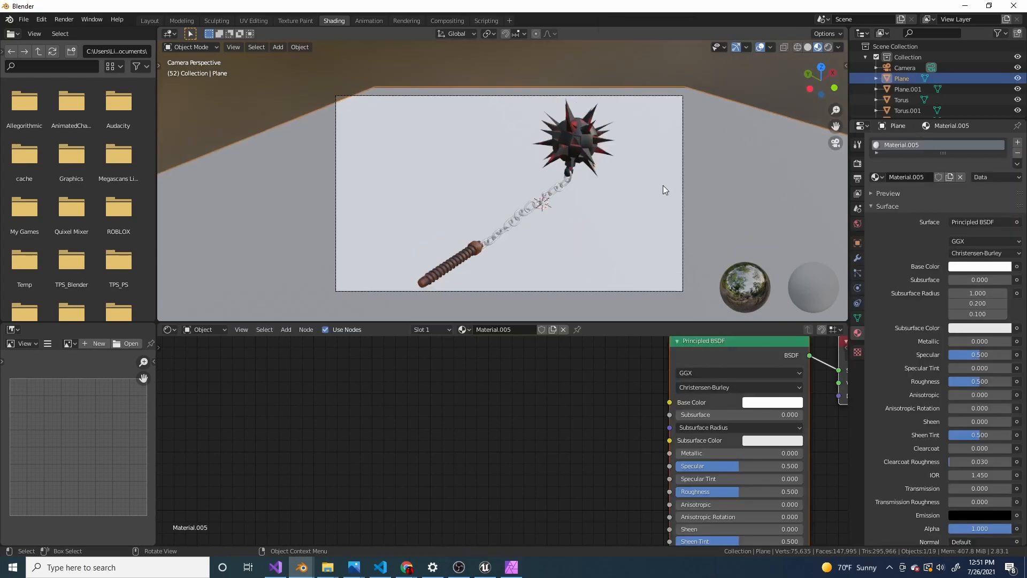
# Step: Add another mesh plane and raise it along the Z axis above the weapon
pyautogui.hotkey('shift', 's')
pyautogui.hotkey('shift', 'a')
pyautogui.moveTo(656, 114)
pyautogui.click(727, 114)
pyautogui.moveTo(575, 144); pyautogui.dragTo(602, 185, button='middle')
pyautogui.press('g')
pyautogui.press('z')
pyautogui.click(600, 112)
pyautogui.moveTo(601, 115); pyautogui.dragTo(548, 156, button='middle')
# Step: Enlarge the raised plane and narrow it along the Y axis into a long strip spanning the weapon
pyautogui.press('s')
pyautogui.click(694, 164)
pyautogui.moveTo(693, 163); pyautogui.dragTo(717, 191, button='middle')
pyautogui.press('s')
pyautogui.click(565, 225)
pyautogui.press('s')
pyautogui.click(329, 191)
pyautogui.moveTo(328, 191); pyautogui.dragTo(632, 219, button='middle')
pyautogui.press('s')
pyautogui.press('y')
pyautogui.click(580, 201)
# Step: In a wireframe top view, move the strip so it is centred over the weapon, and return to Material Preview shading
pyautogui.press('KP_7')
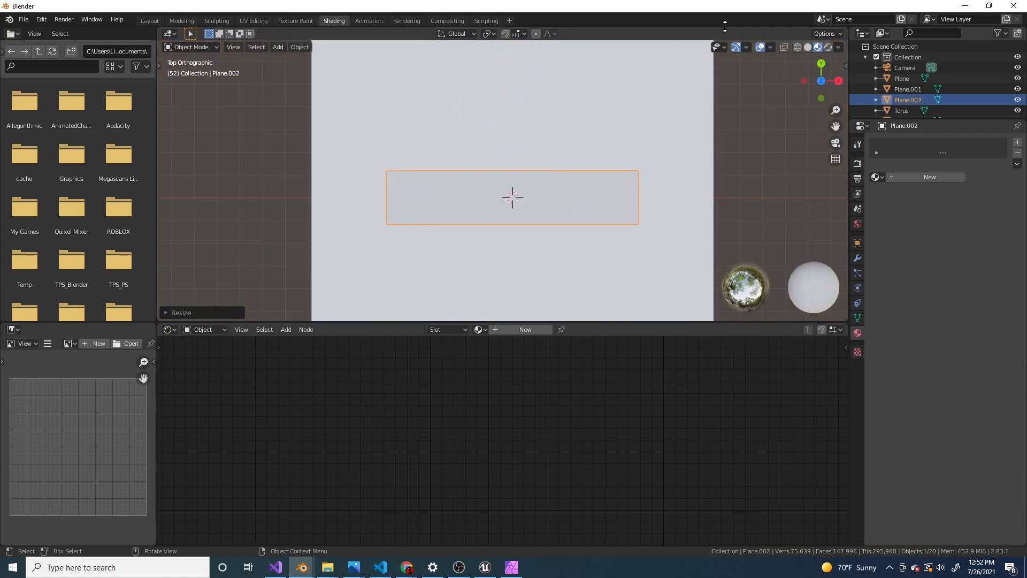
pyautogui.click(797, 47)
pyautogui.scroll(4, 605, 242)
pyautogui.press('g')
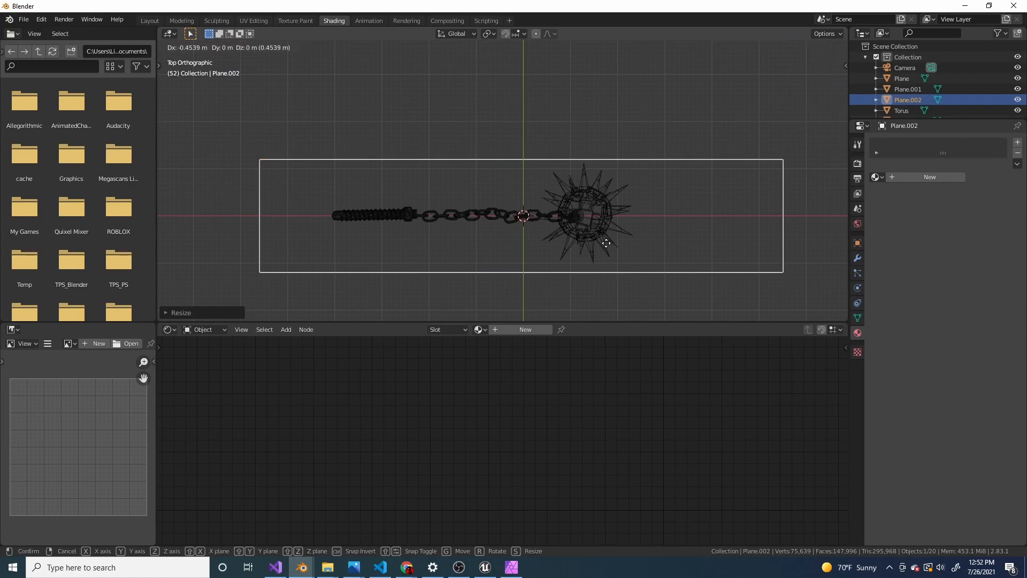
pyautogui.click(607, 245)
pyautogui.press('g')
pyautogui.press('y')
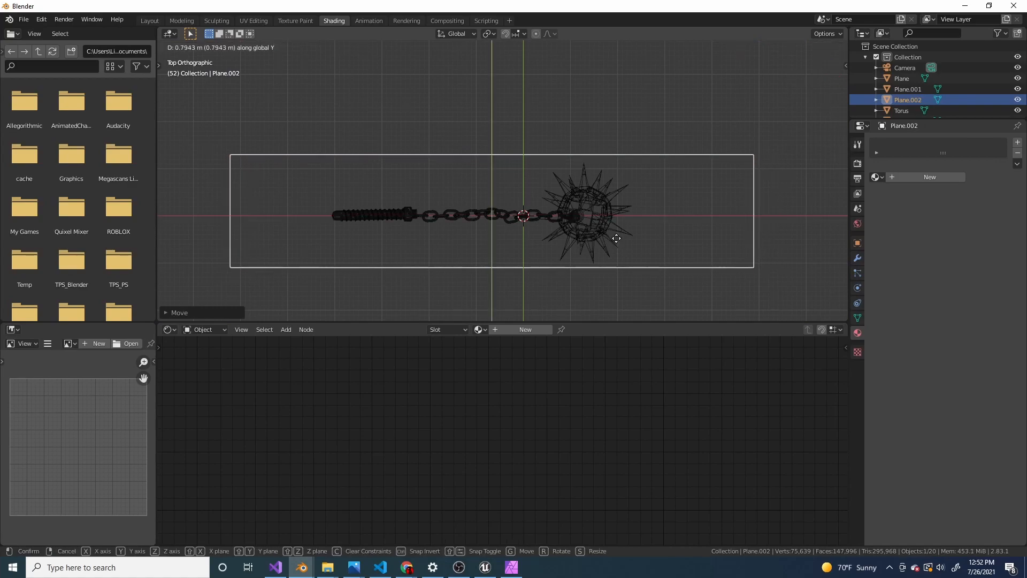
pyautogui.click(614, 238)
pyautogui.moveTo(614, 239); pyautogui.dragTo(591, 138, button='middle')
pyautogui.click(818, 47)
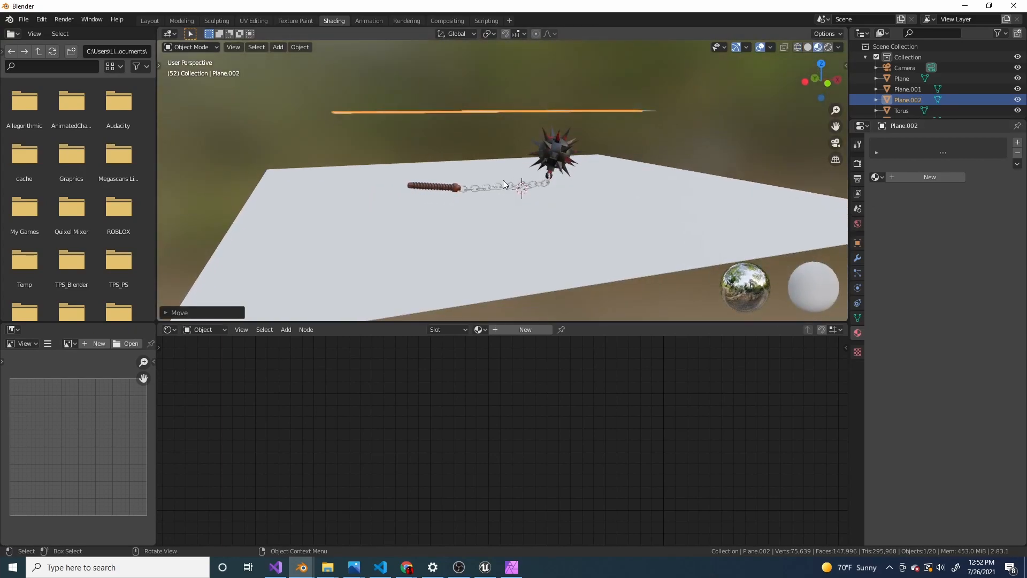
# Step: Through the camera view, move the white ground plane about 7 m along the Y axis so it backs the whole frame
pyautogui.press('KP_0')
pyautogui.moveTo(502, 179); pyautogui.dragTo(522, 87, button='middle')
pyautogui.click(614, 191)
pyautogui.press('g')
pyautogui.press('y')
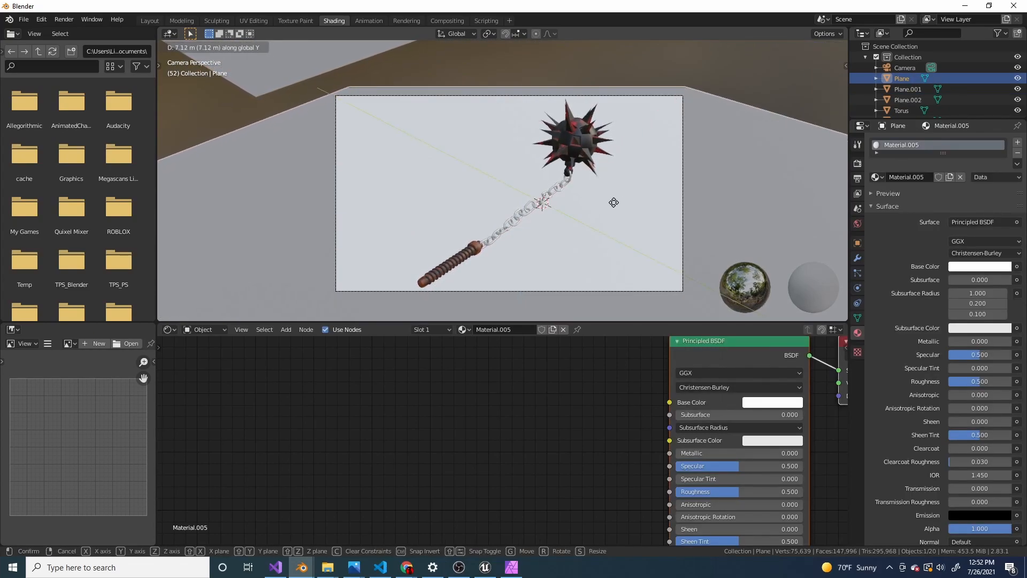
pyautogui.click(610, 202)
# Step: Give the overhead strip a new material with an Emission surface and set its strength to 10
pyautogui.click(287, 78)
pyautogui.moveTo(411, 151); pyautogui.dragTo(518, 153, button='middle')
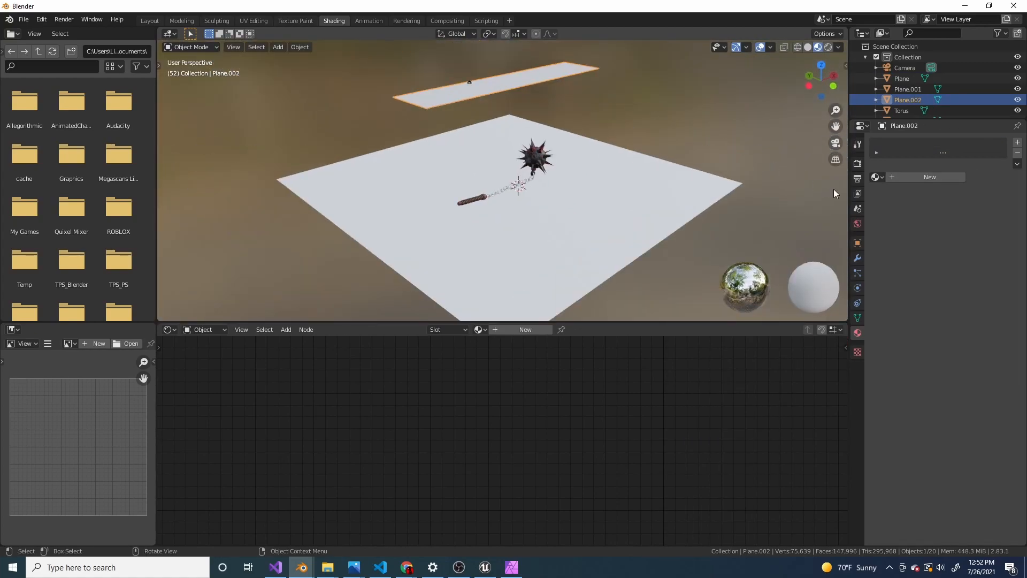
pyautogui.click(904, 178)
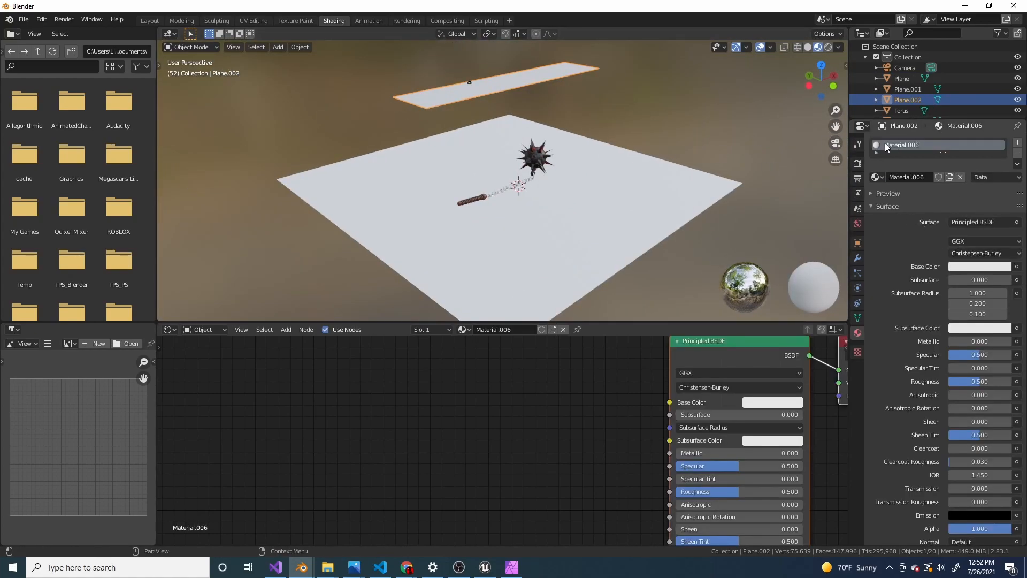
pyautogui.click(965, 222)
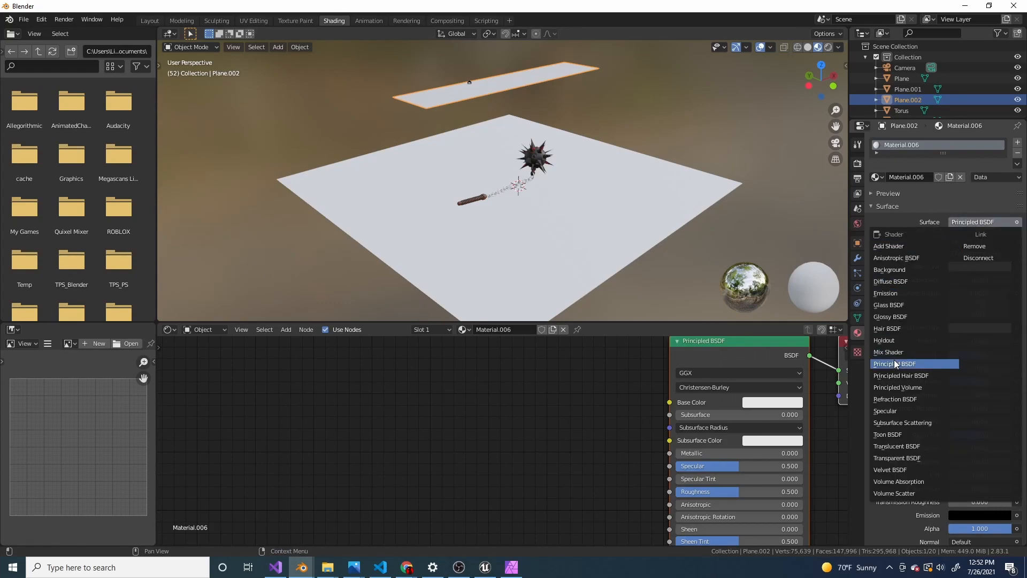
pyautogui.click(885, 293)
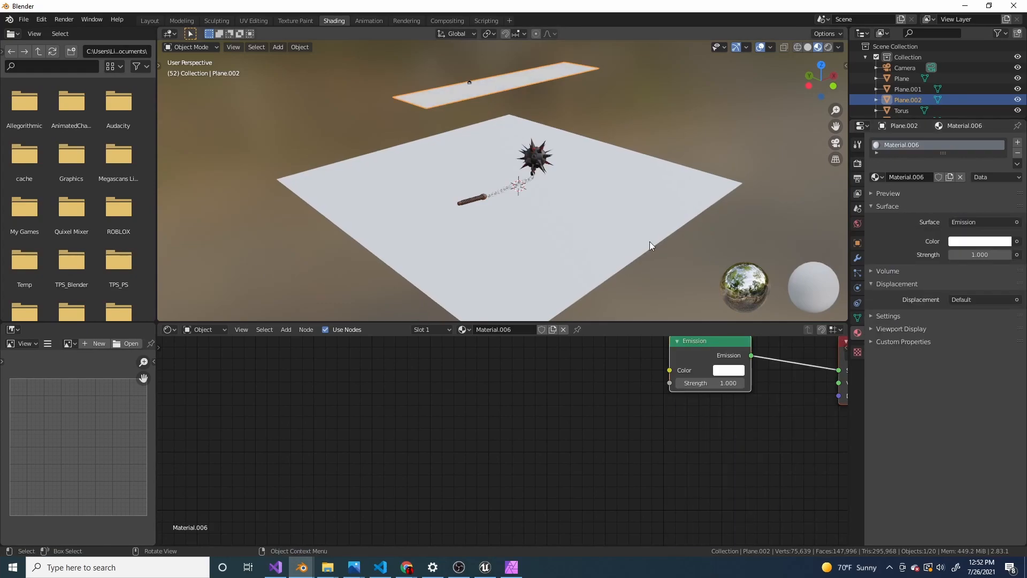
pyautogui.click(987, 255)
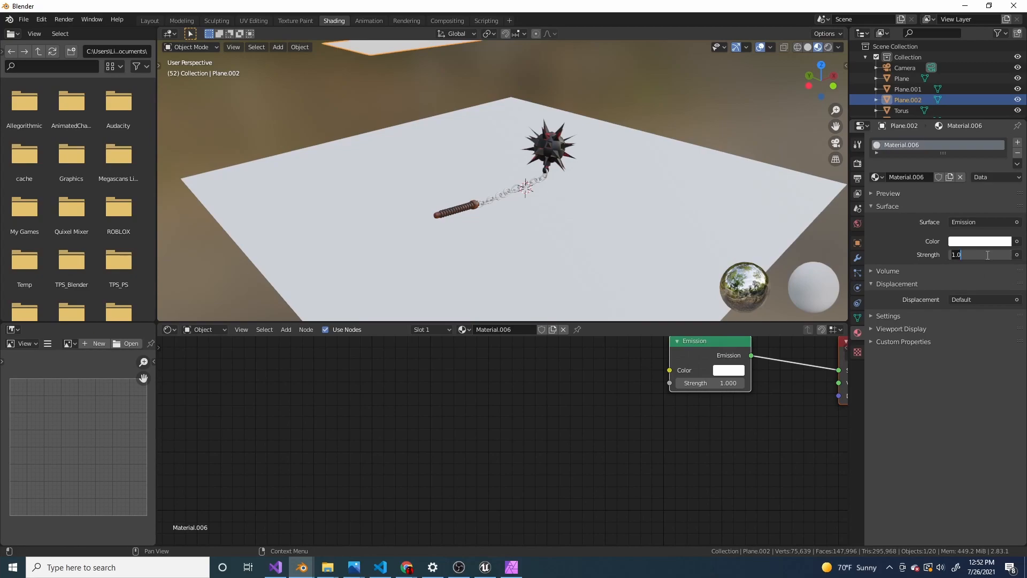
pyautogui.write('10')
pyautogui.press('Return')
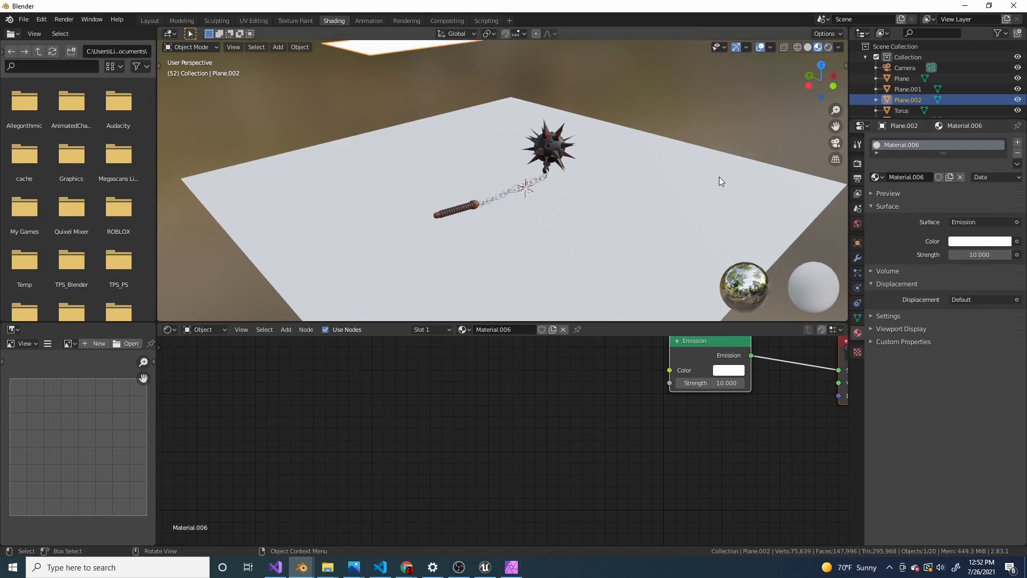
# Step: Preview the strip's lighting on the weapon through the camera in Rendered shading
pyautogui.click(829, 47)
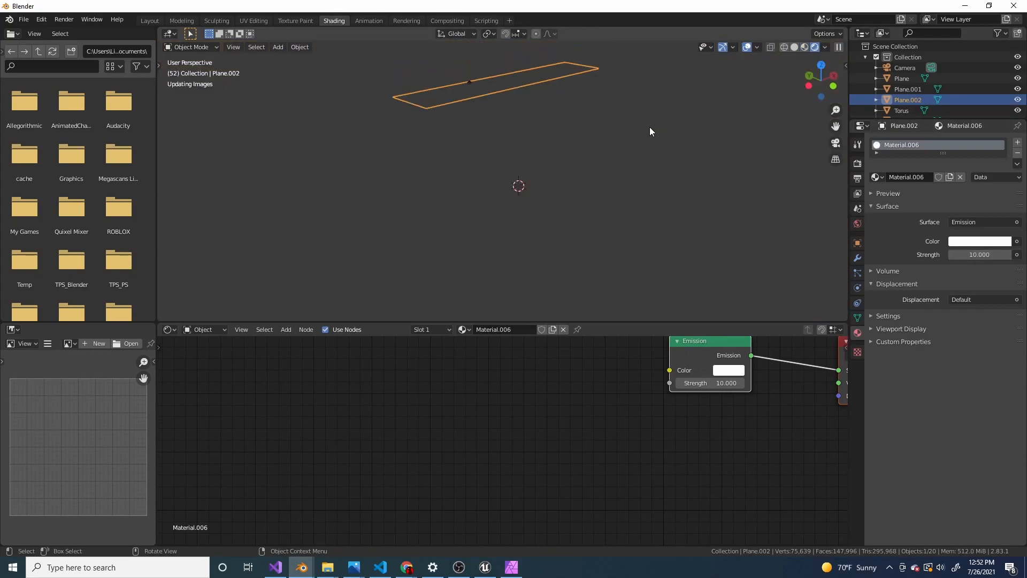
pyautogui.press('KP_0')
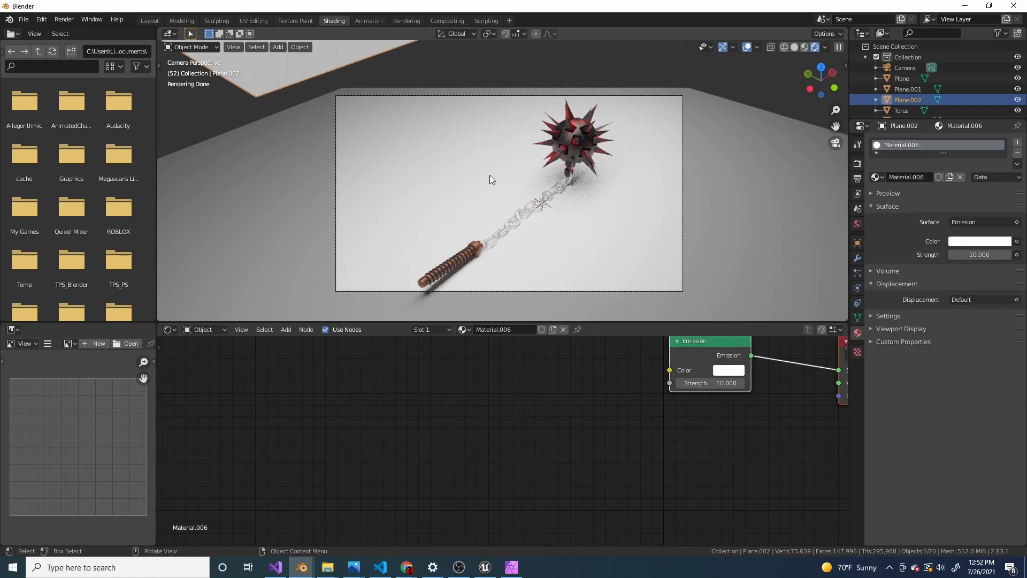
pyautogui.click(71, 22)
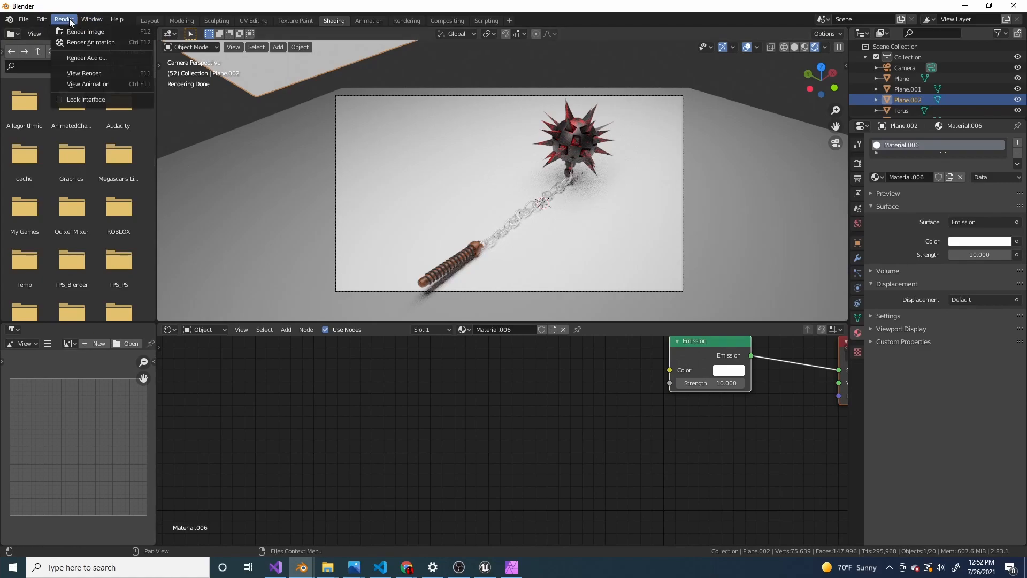
# Step: In the Layout workspace, set the timeline's start frame to 52
pyautogui.click(148, 20)
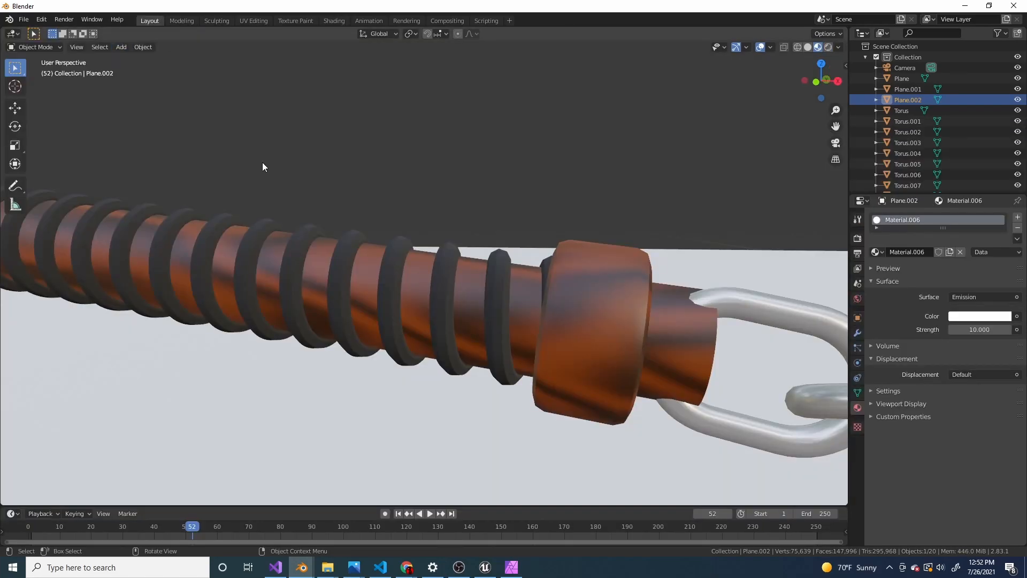
pyautogui.scroll(-10, 291, 174)
pyautogui.scroll(-1, 537, 304)
pyautogui.moveTo(537, 303); pyautogui.dragTo(456, 310, button='middle')
pyautogui.scroll(3, 566, 322)
pyautogui.scroll(-1, 444, 315)
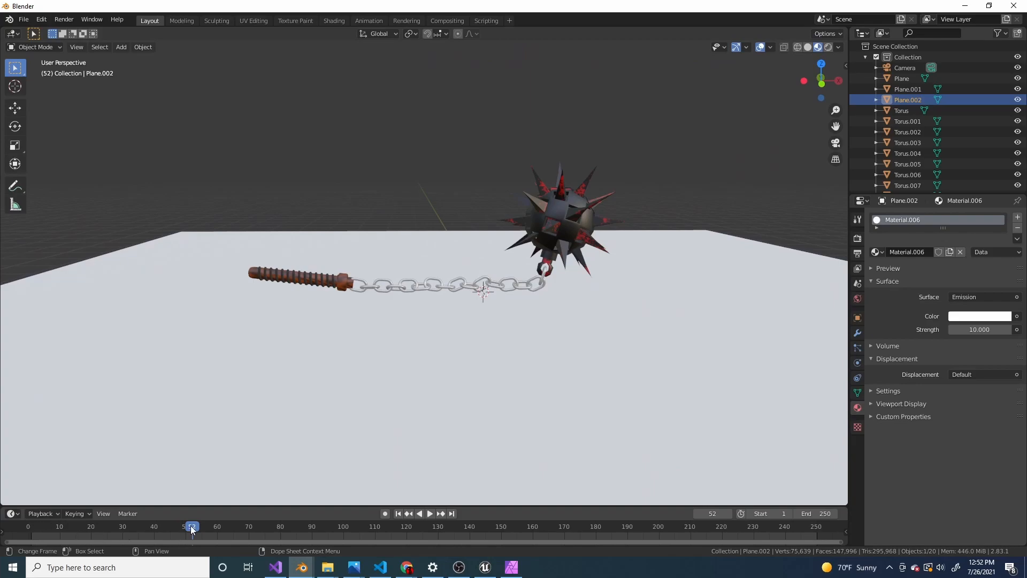
pyautogui.moveTo(190, 526)
pyautogui.mouseDown()
pyautogui.moveTo(171, 528)
pyautogui.moveTo(191, 535)
pyautogui.mouseUp()
pyautogui.click(774, 514)
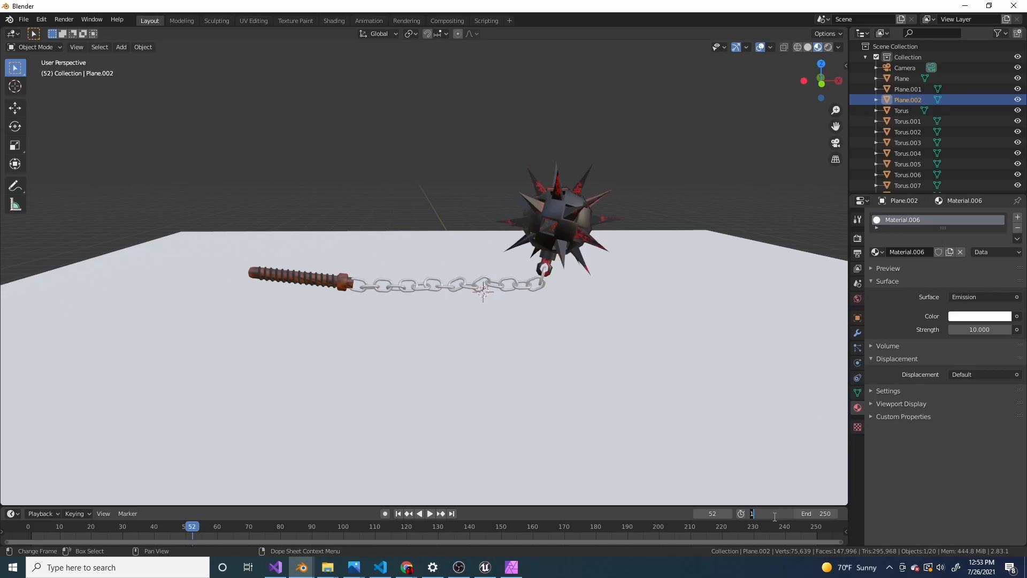
pyautogui.write('52')
pyautogui.press('Return')
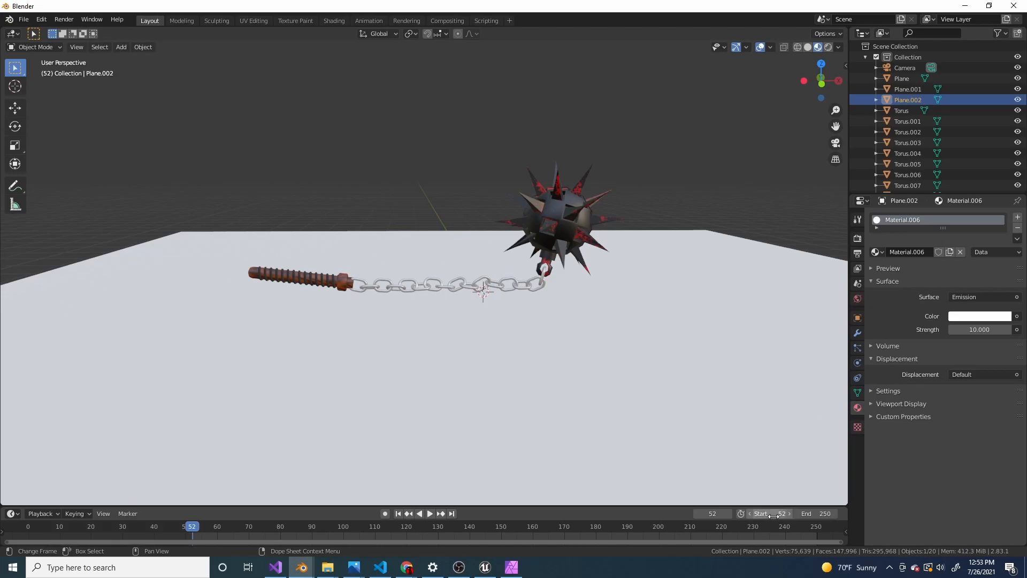
# Step: Try 1280 render samples for Cycles and set the value back to 128
pyautogui.click(62, 18)
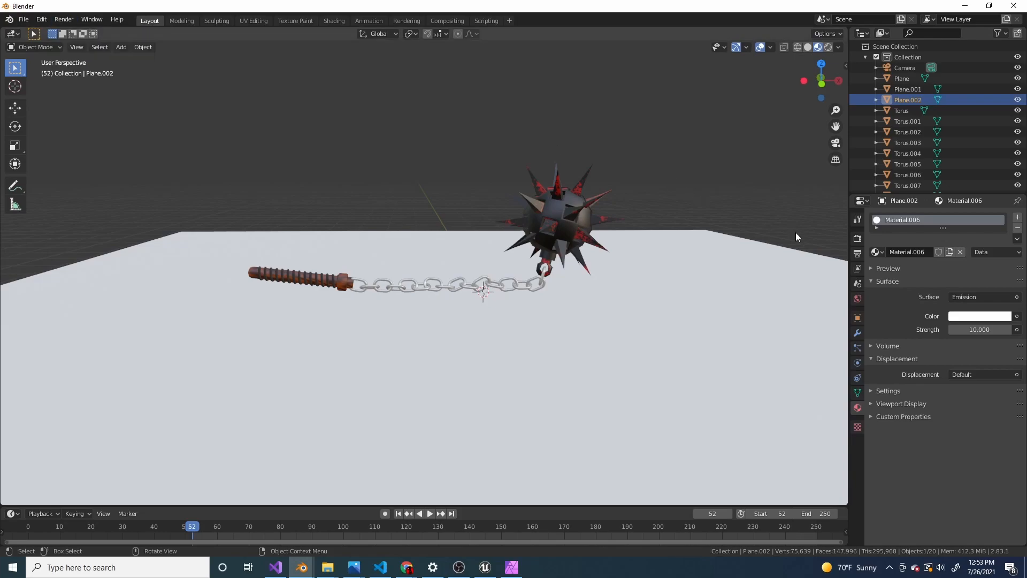
pyautogui.click(857, 237)
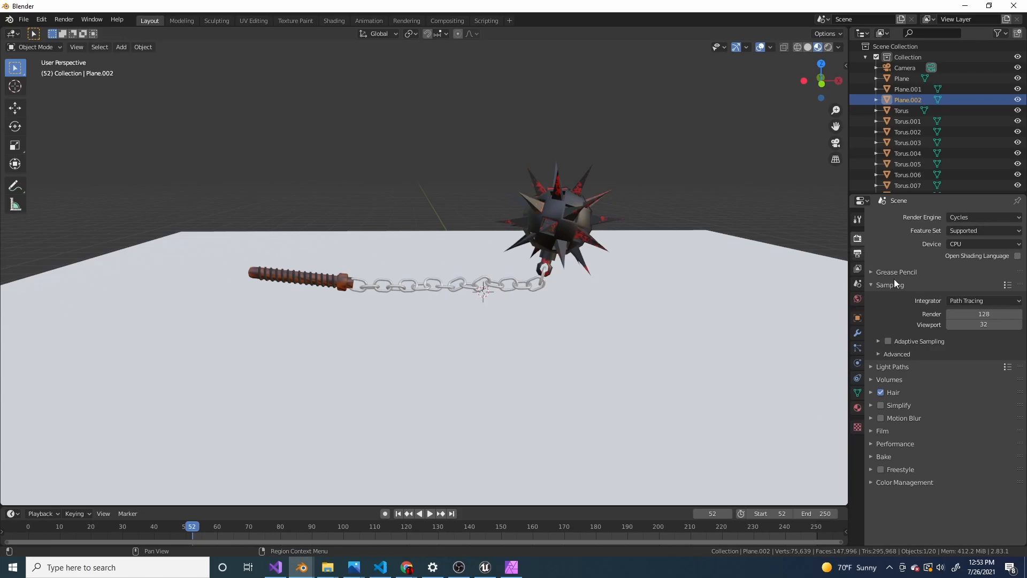
pyautogui.doubleClick(992, 313)
pyautogui.write('0')
pyautogui.press('Return')
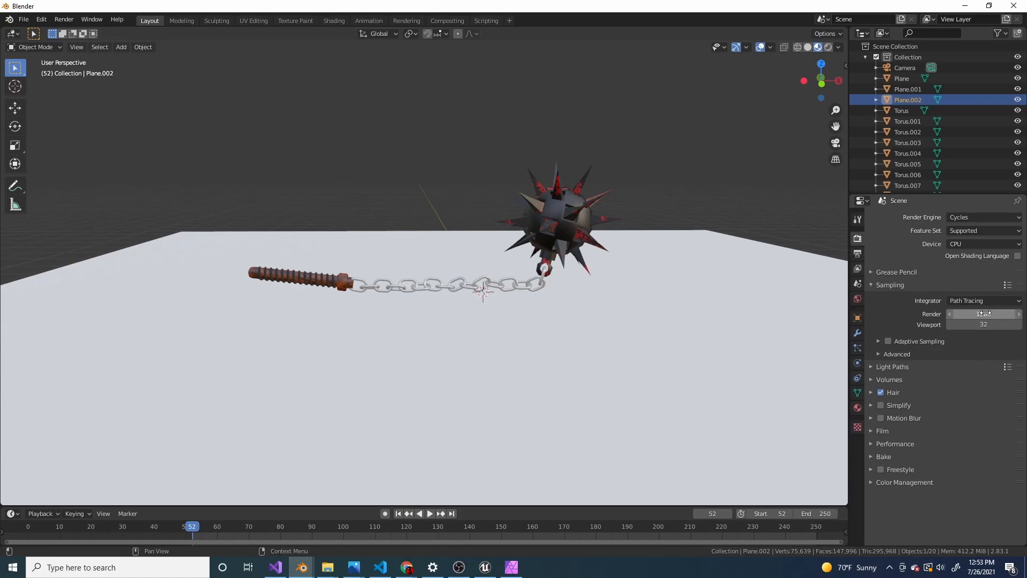
pyautogui.doubleClick(991, 313)
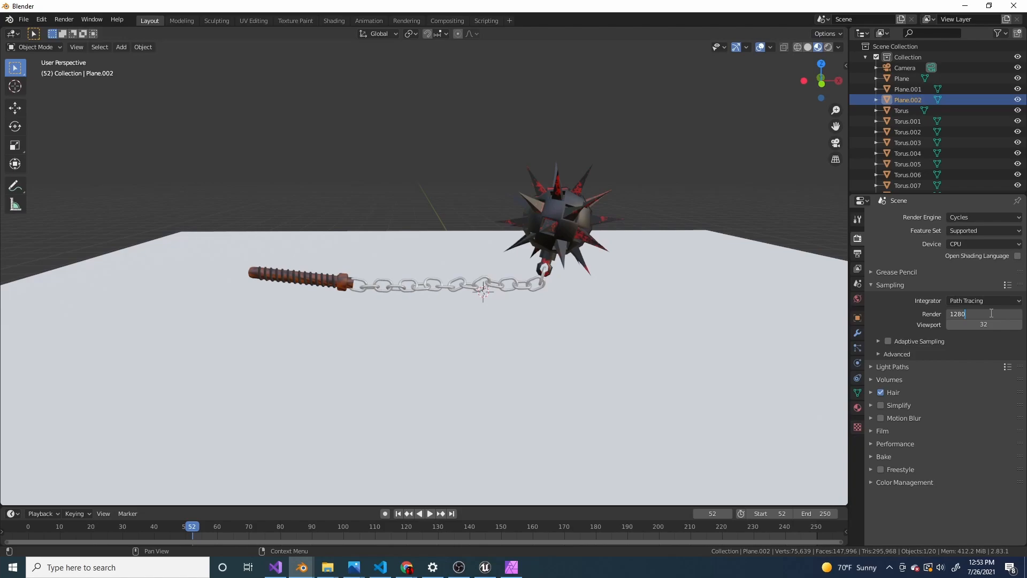
pyautogui.press('Return')
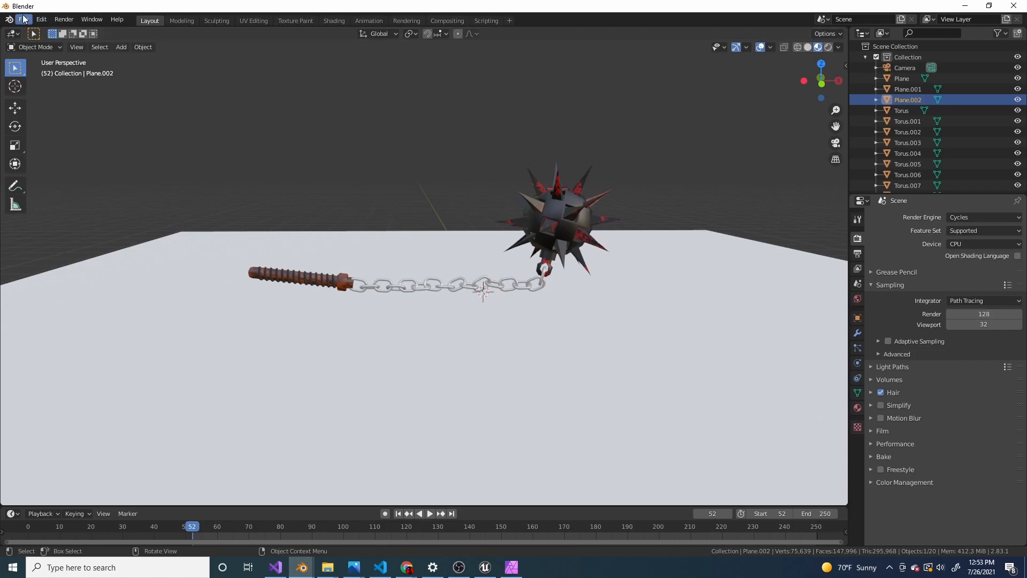
# Step: Render a still image of the current frame
pyautogui.click(64, 19)
pyautogui.moveTo(90, 20)
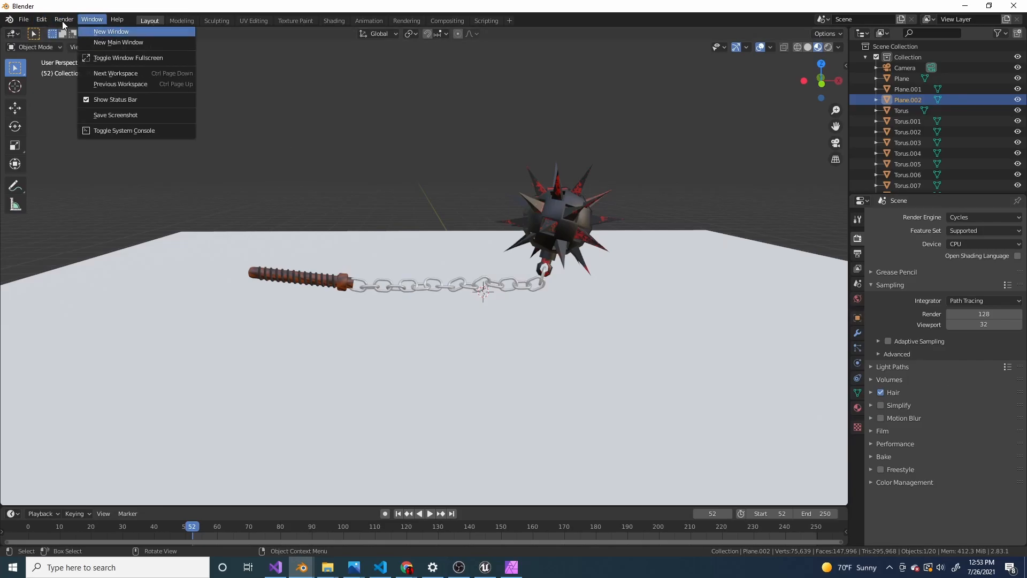
pyautogui.click(95, 31)
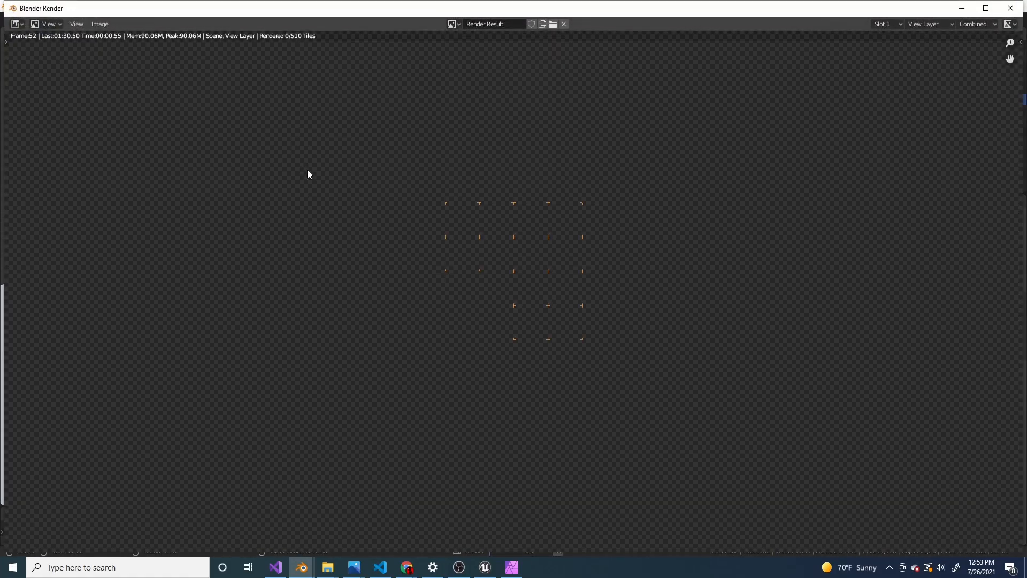